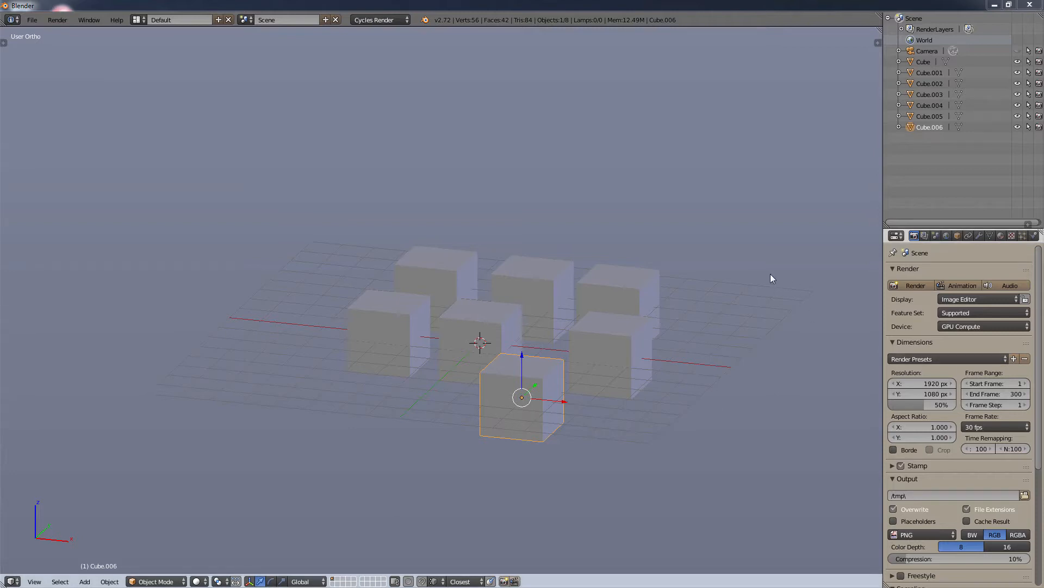
Place the 3D cursor in the empty space behind the cubes, and box-select all the cubes before clearing the selection
left_click(736, 183)
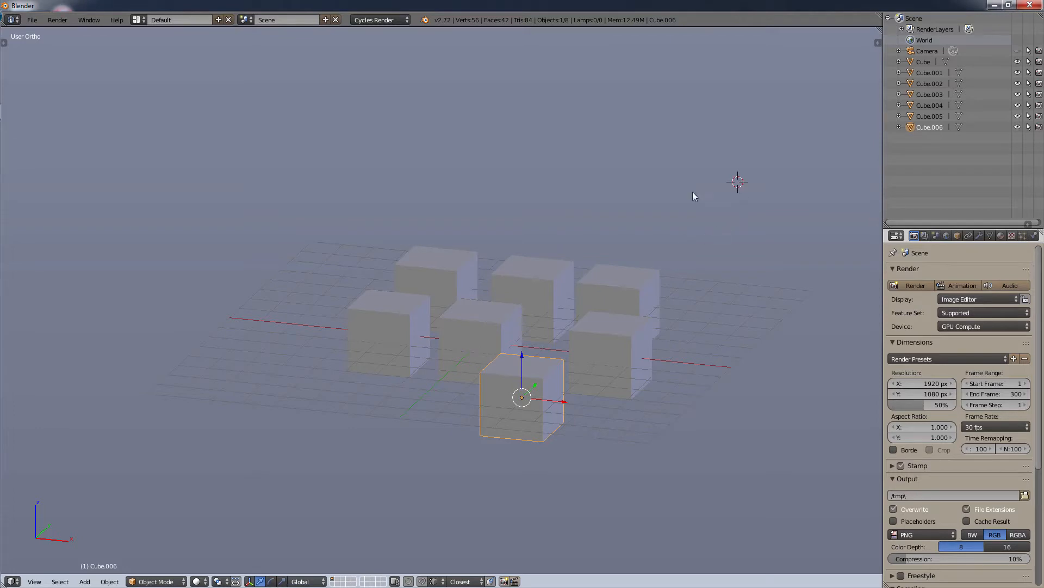
left_click(690, 193)
key("b")
left_click_drag(788, 88, 117, 585)
key("a")
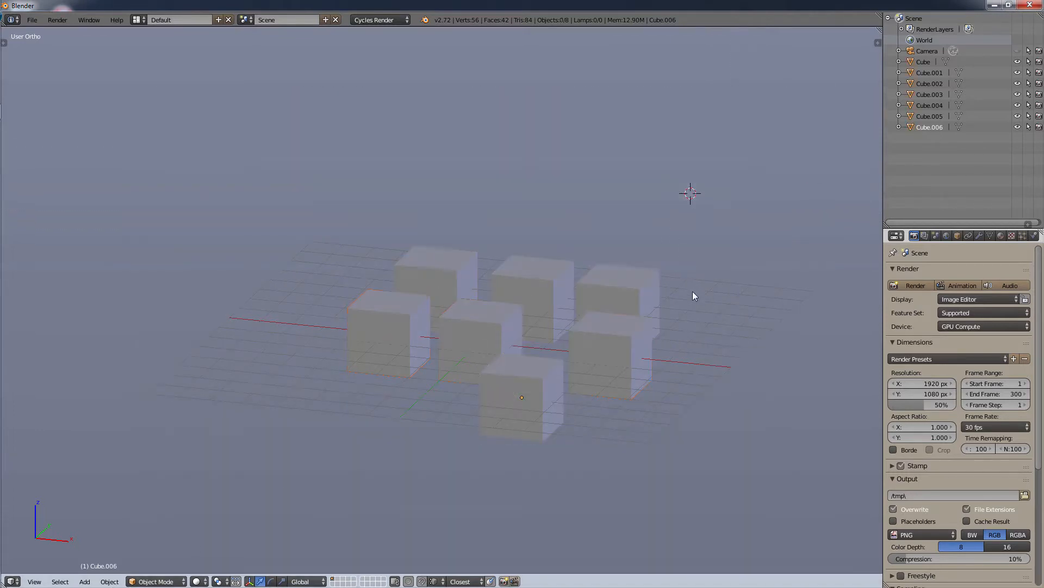
Box-select the cubes in the front-right area and all the cubes in turn, clearing the selection each time
key("b")
left_click_drag(723, 240, 527, 537)
key("a")
key("b")
left_click_drag(778, 63, 118, 575)
key("a")
Try to box-select the object entries in the Outliner by sweeping from below the list upward
key("b")
left_click_drag(984, 183, 928, 83)
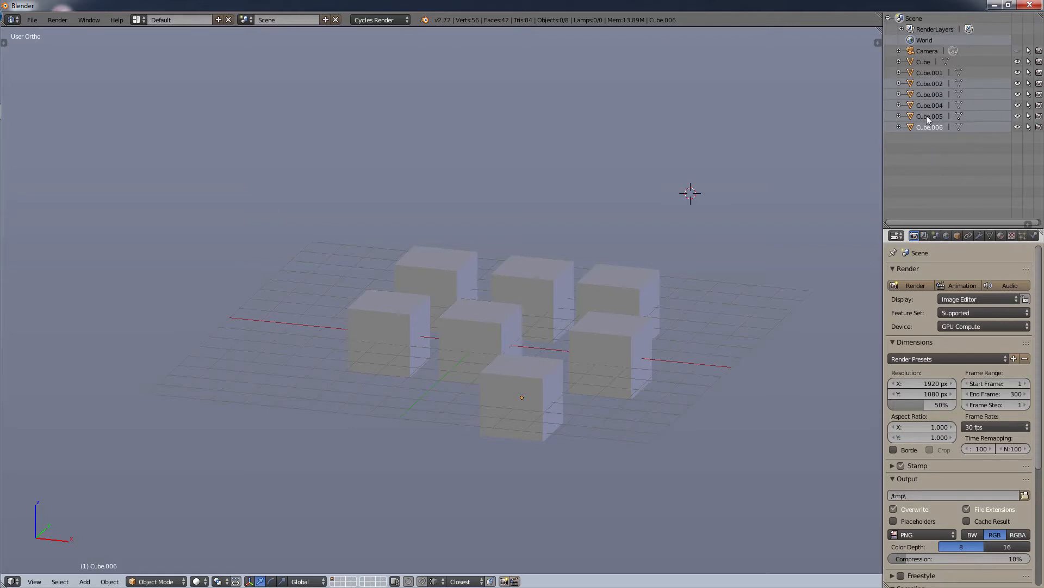
left_click_drag(967, 174, 922, 23)
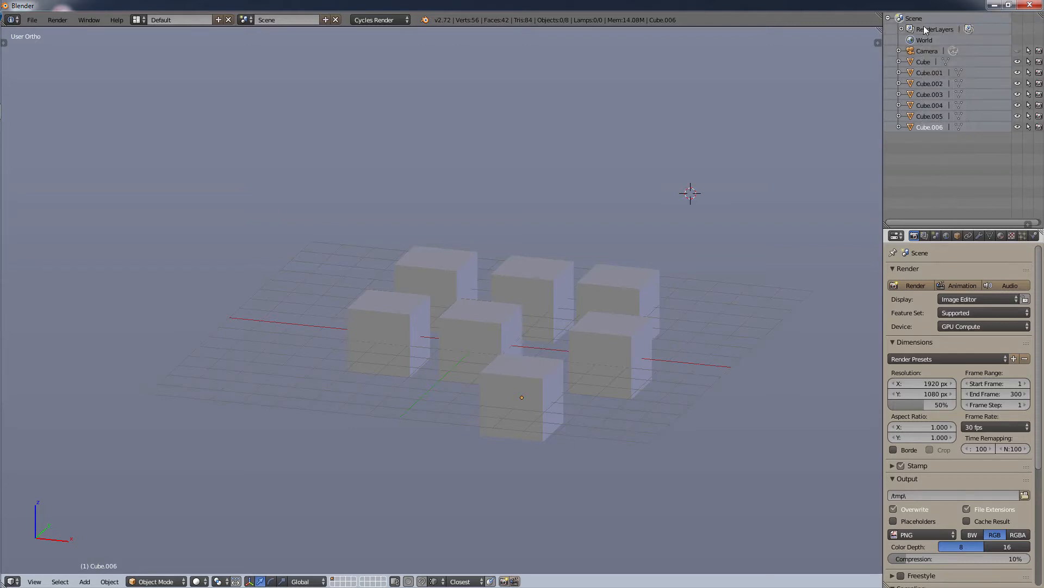
Select Cube.003, Cube.004, Cube.005 and Cube.006 one by one in the Outliner, and return to Cube.003
left_click(937, 96)
left_click(935, 106)
left_click(934, 116)
left_click(934, 127)
left_click(932, 96)
Try again to box-select Outliner entries, sweeping over the camera and cubes and over only the last few cubes
key("a")
key("b")
left_click_drag(953, 186, 925, 47)
key("a")
key("b")
left_click_drag(955, 181, 925, 105)
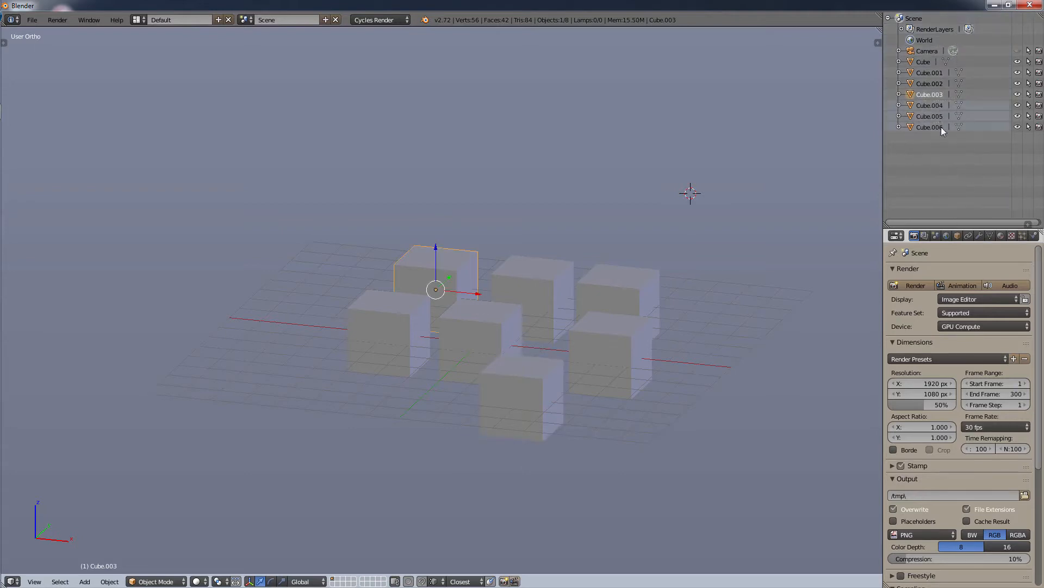
key("b")
left_click_drag(994, 149, 1007, 53)
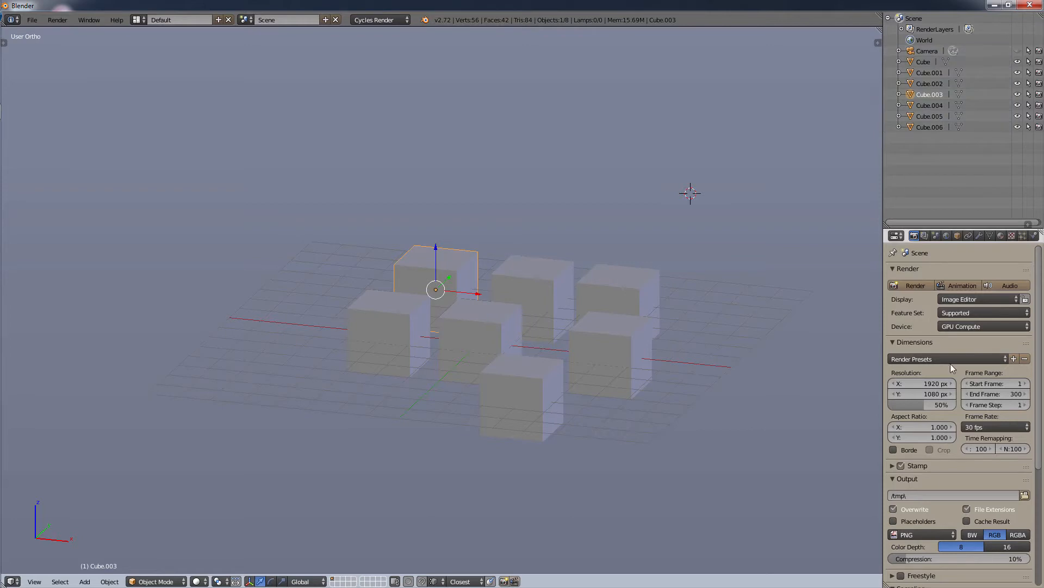
Enable nodes for the World's surface shading
left_click(991, 235)
left_click(1001, 235)
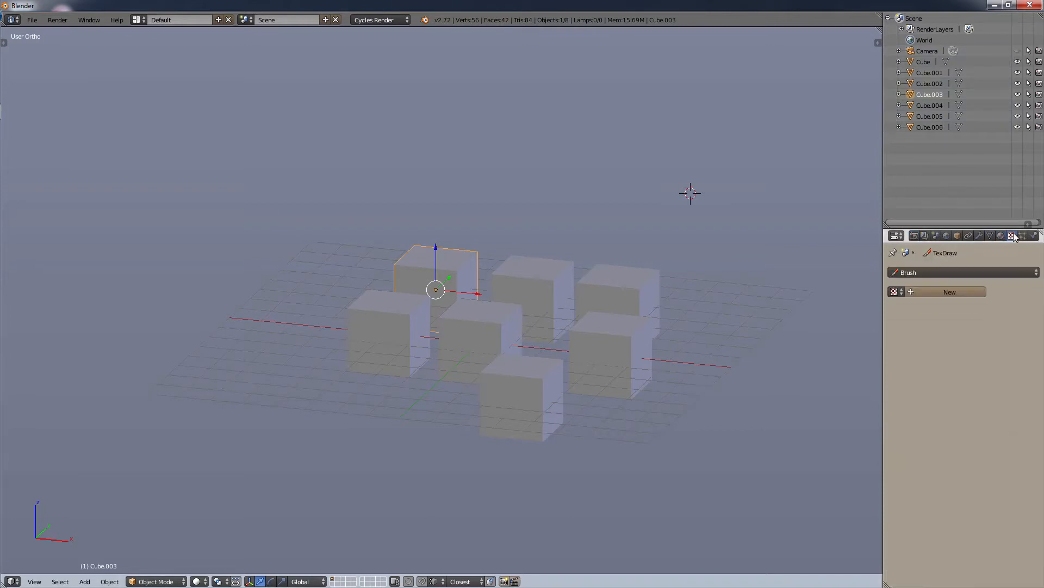
left_click(1022, 235)
left_click(968, 235)
left_click(947, 236)
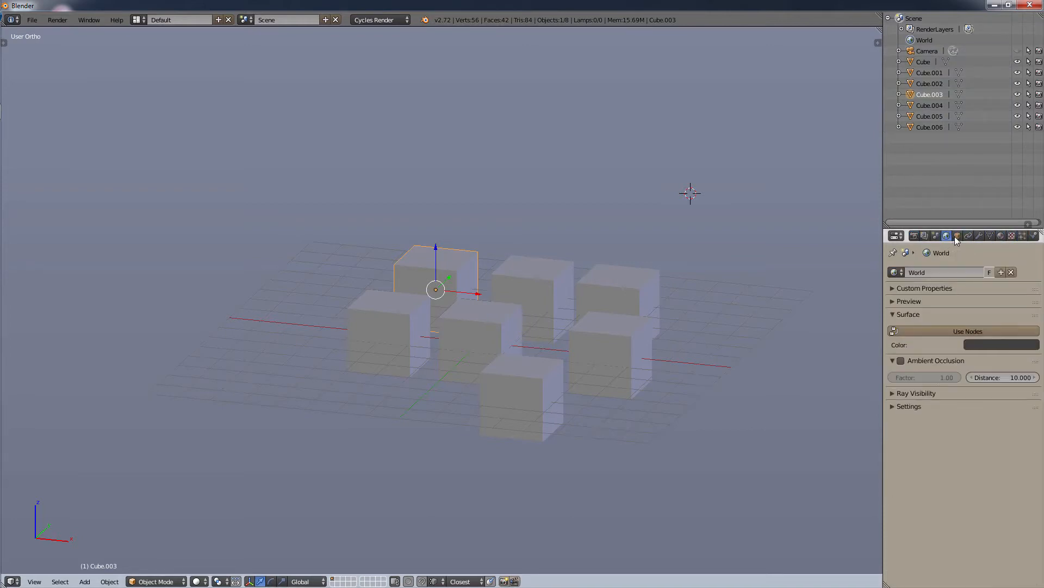
left_click(957, 235)
left_click(947, 235)
left_click(934, 330)
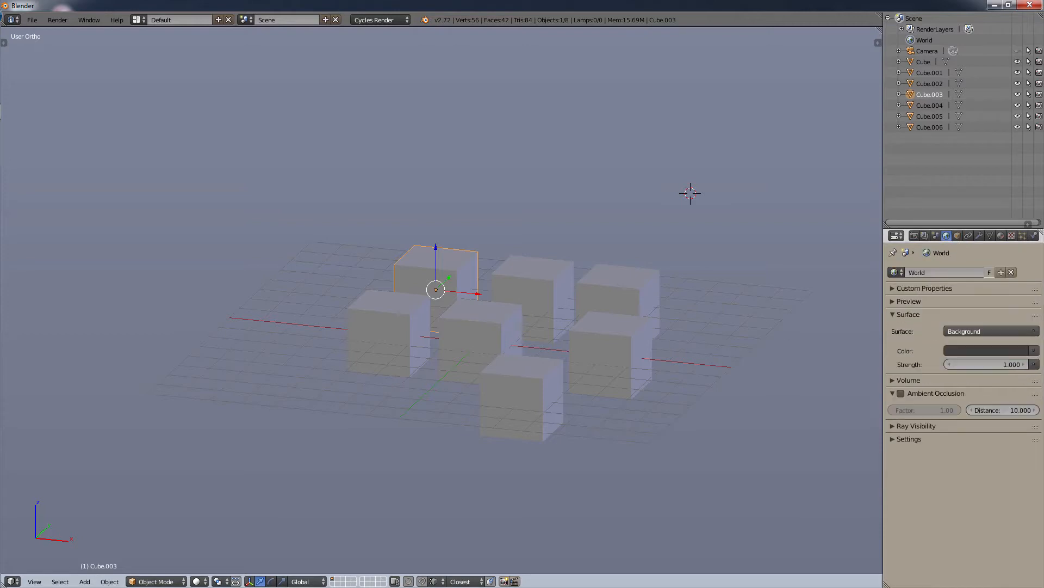
Change the 3D viewport area to the Node Editor and give Cube.003 a new material
left_click(11, 581)
left_click(55, 450)
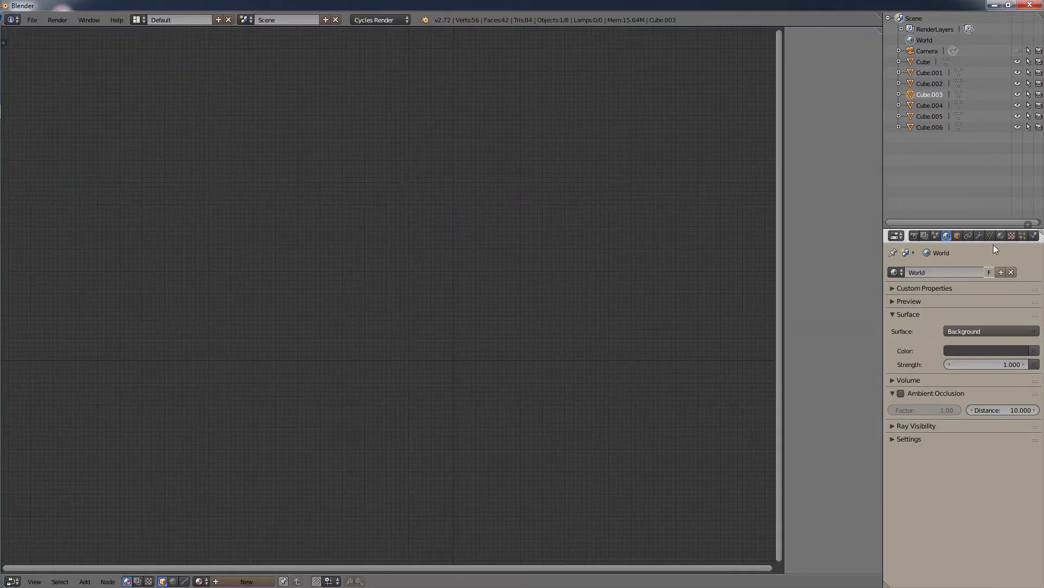
left_click(1001, 236)
left_click(961, 303)
Duplicate the Diffuse BSDF node four times and spread the copies around the original node
scroll(524, 328, "up", 5)
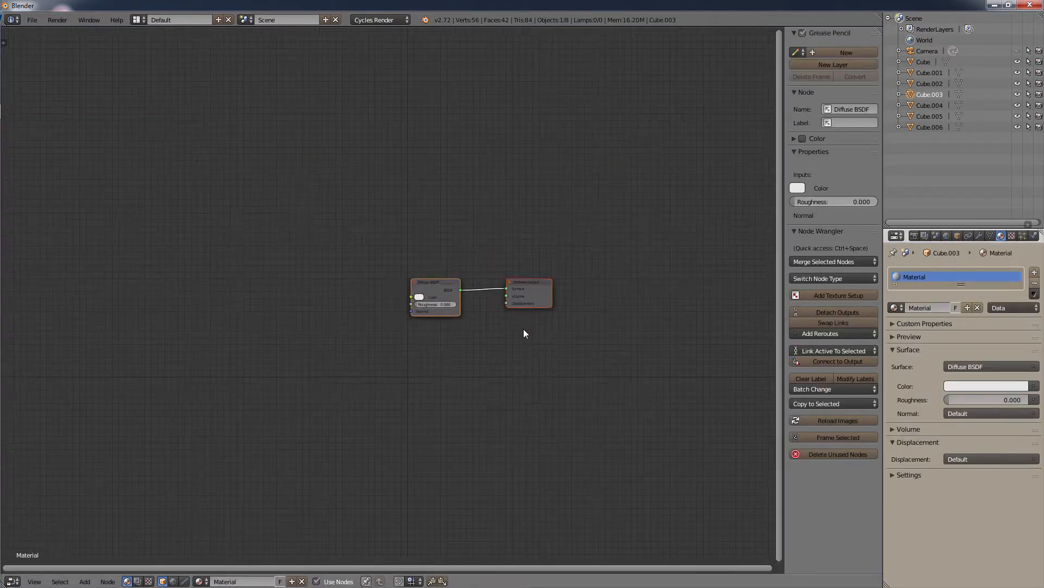
left_click(347, 262)
key("shift+d")
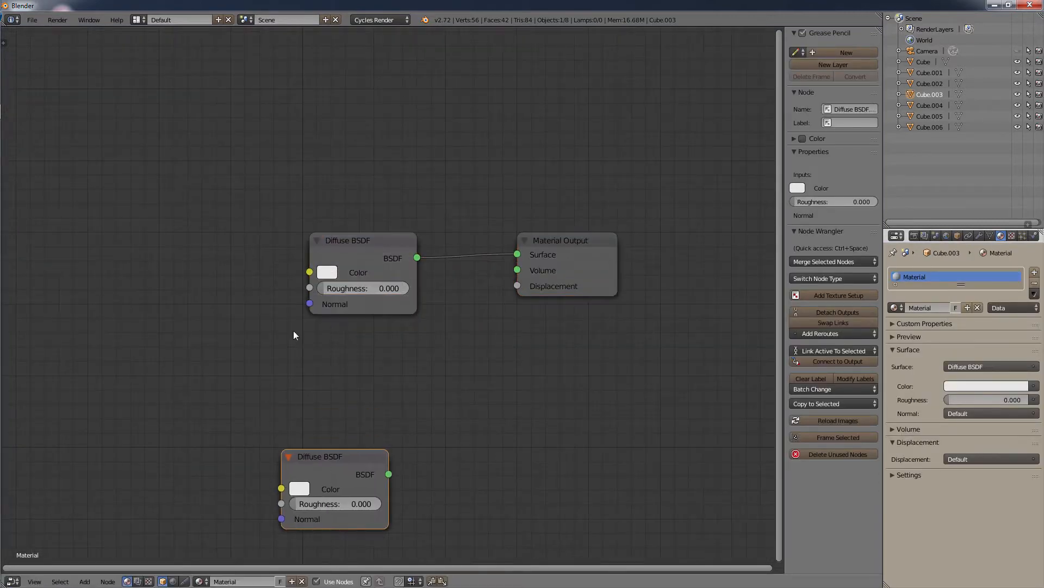
left_click(358, 249)
key("shift+d")
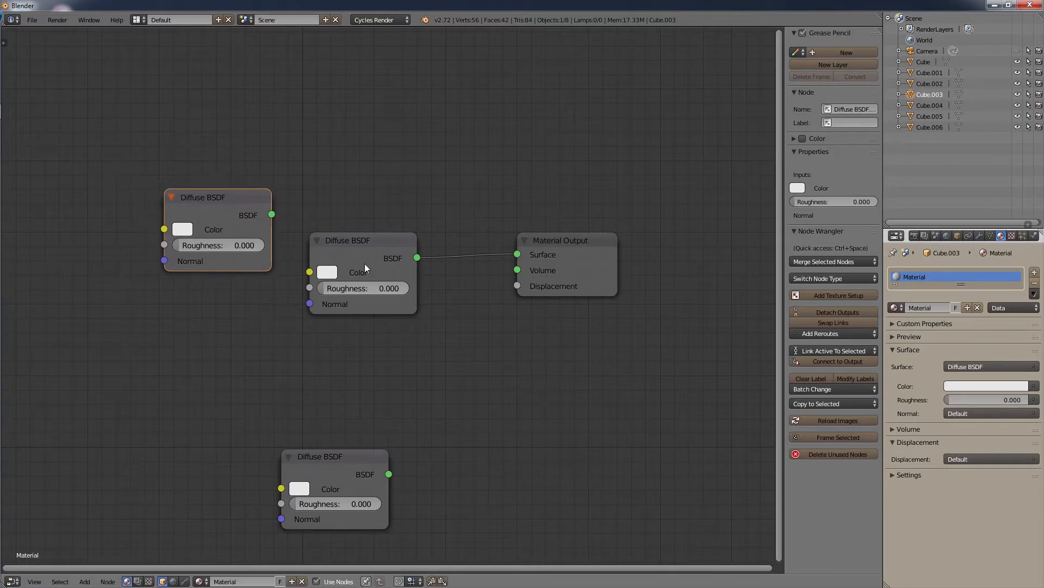
left_click(342, 250)
key("shift+d")
left_click(453, 235)
key("shift+d")
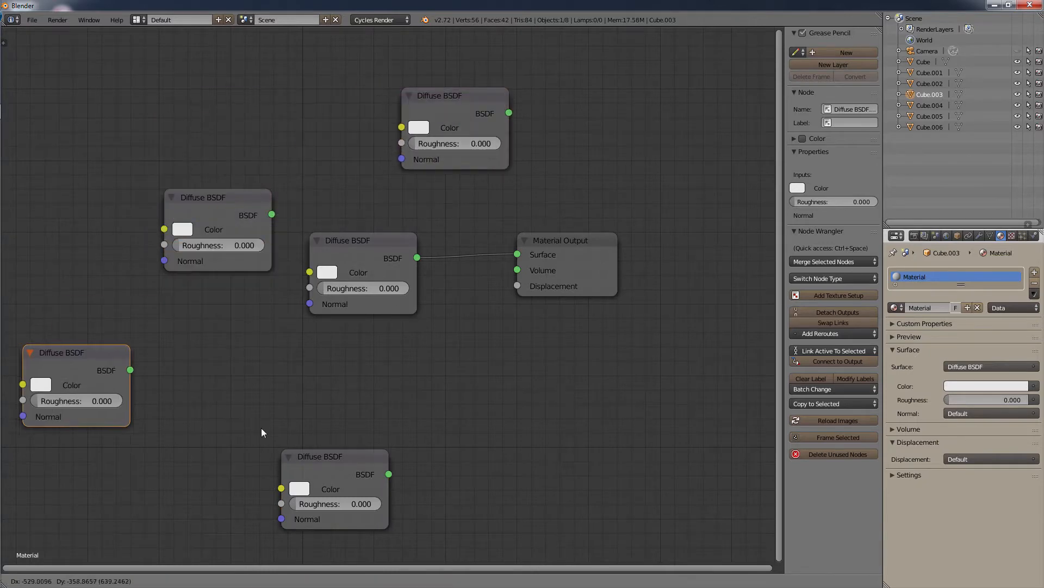
left_click(311, 433)
Box-select all the nodes, move them together, fit them in the editor, and clear the selection
key("a")
key("b")
left_click_drag(699, 36, 2, 571)
key("g")
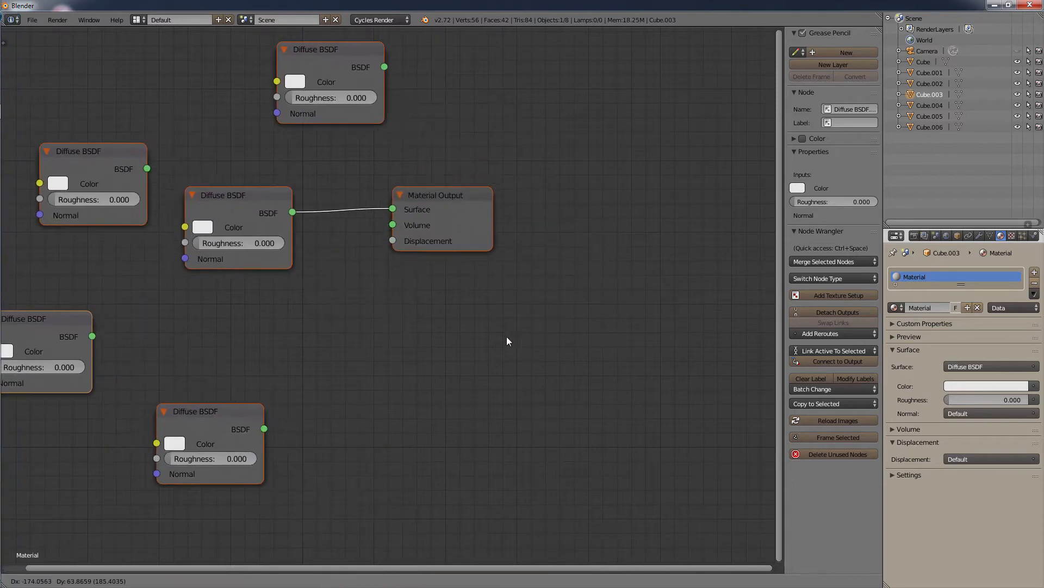
left_click(554, 361)
key("Home")
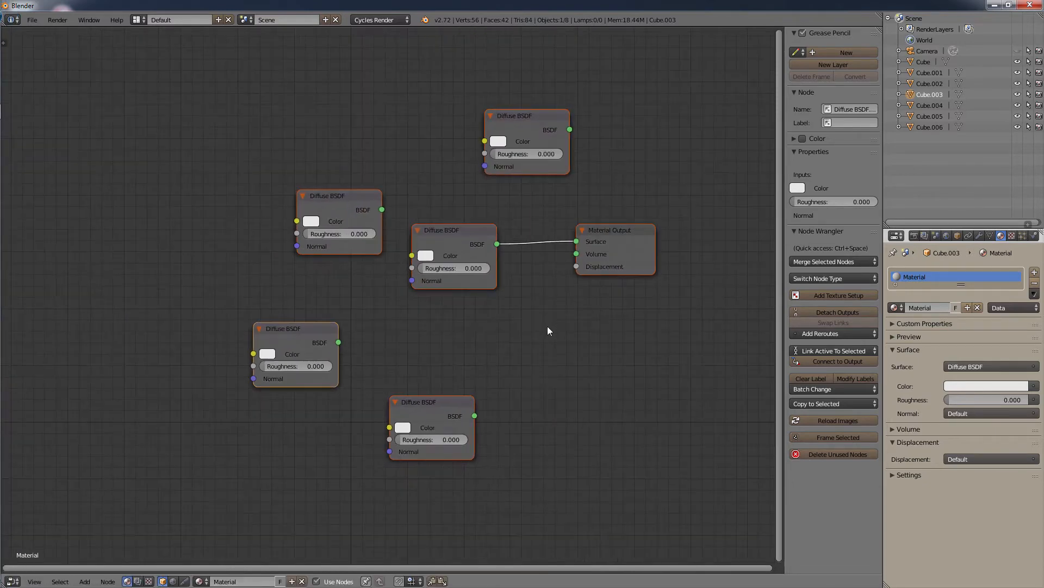
key("a")
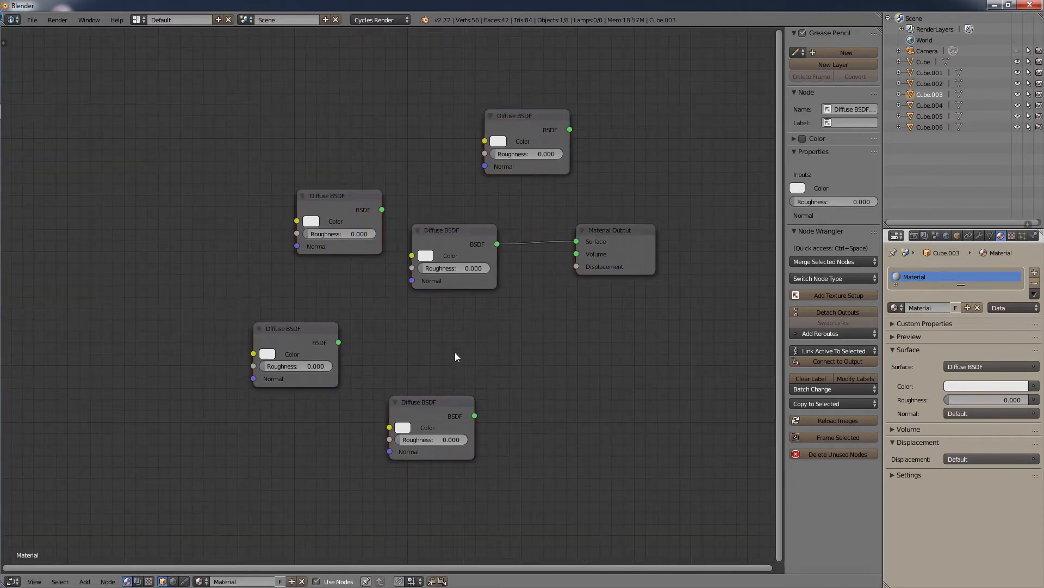
Link the lower-left Diffuse BSDF to the bottom one's Color and Roughness, and the upper-left one to the middle node's Color
mouse_move(438, 344)
left_mouse_down()
mouse_move(302, 278)
mouse_move(192, 327)
mouse_move(312, 486)
mouse_move(567, 484)
mouse_move(506, 366)
mouse_move(407, 318)
mouse_move(149, 440)
mouse_move(513, 285)
mouse_move(333, 354)
left_mouse_up()
right_click_drag(360, 347, 572, 476, "alt")
right_click_drag(354, 305, 504, 416, "alt")
right_click_drag(367, 227, 487, 275, "alt")
Move the topmost Diffuse BSDF slightly upward and link it to the Material Output and the upper-left Diffuse BSDF's Color
right_click_drag(548, 141, 539, 121)
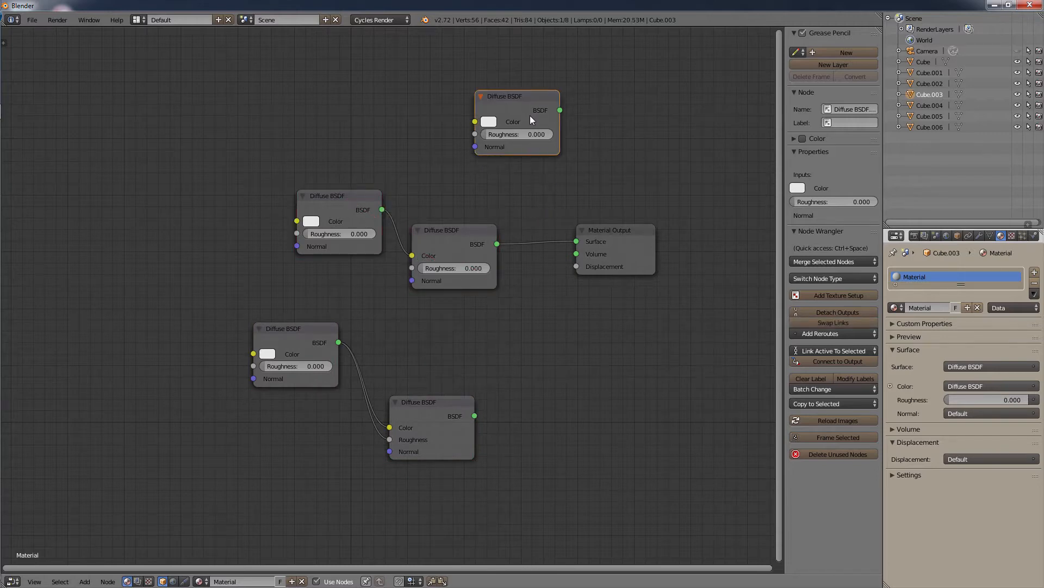
right_click_drag(563, 166, 575, 198, "alt")
right_click_drag(611, 251, 611, 251, "alt")
right_click_drag(521, 114, 300, 236, "alt")
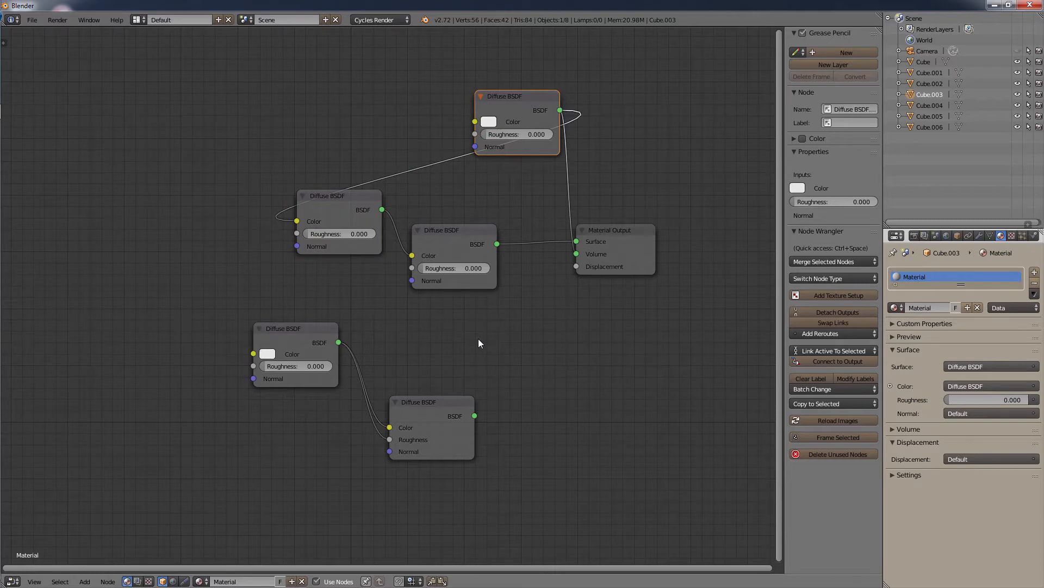
Change the Node Editor area back to the 3D View, and lasso-select around the cubes before clearing the selection
left_click(12, 581)
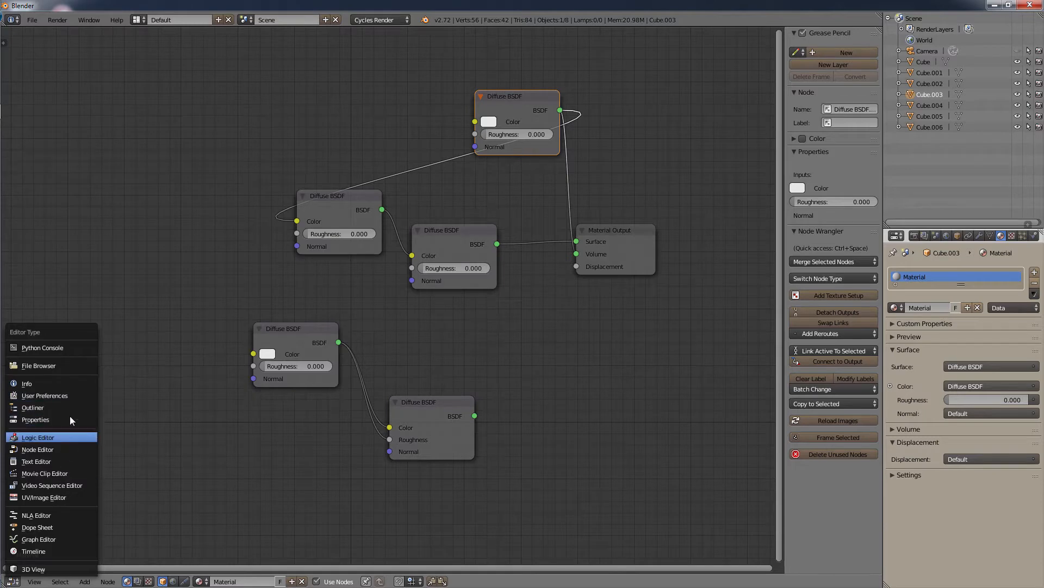
left_click(32, 568)
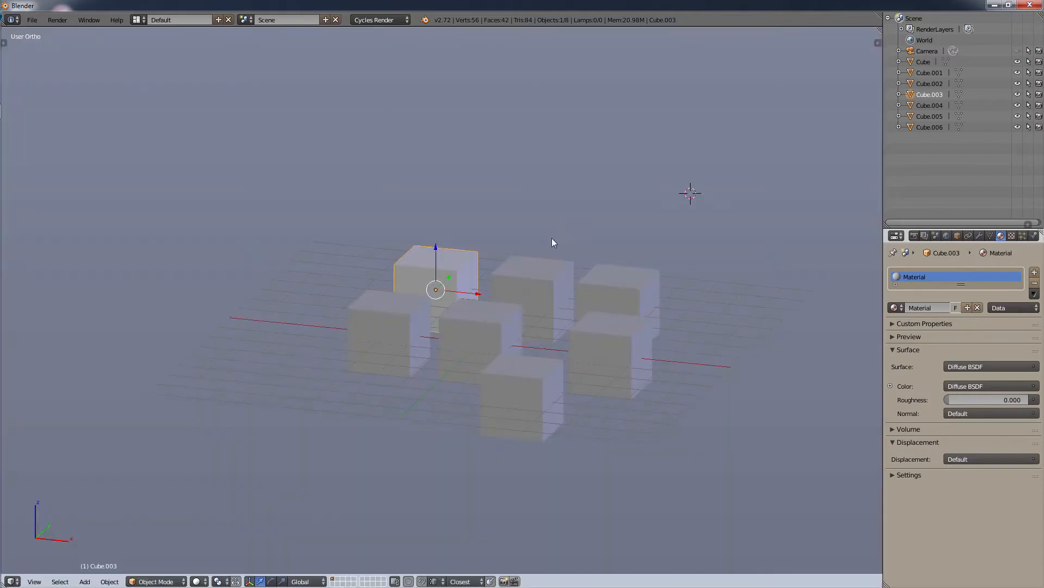
key("a")
mouse_move(552, 230)
left_mouse_down("ctrl")
mouse_move(432, 193)
mouse_move(288, 404)
mouse_move(717, 444)
mouse_move(720, 279)
mouse_move(574, 256)
left_mouse_up("ctrl")
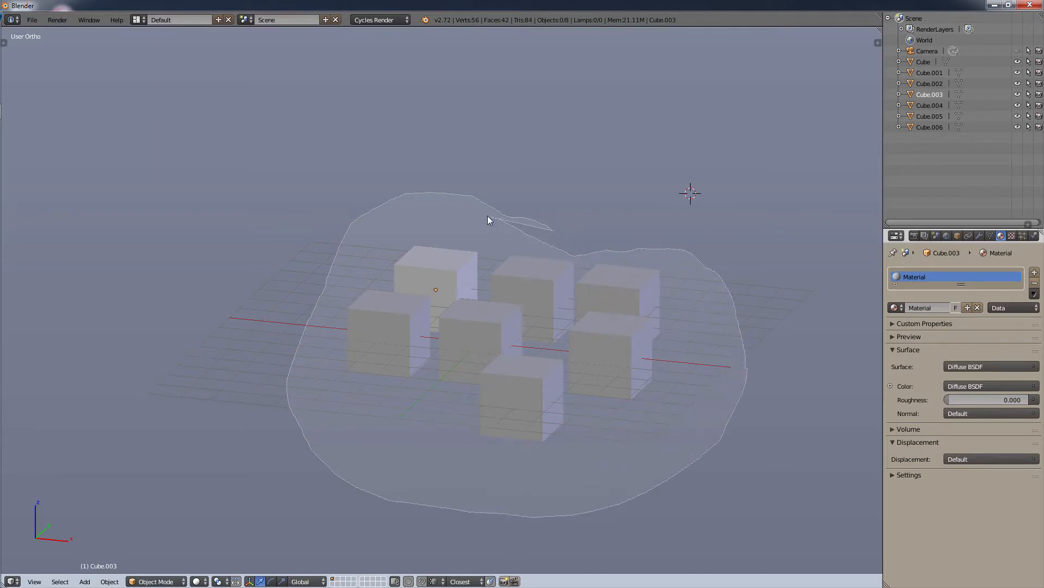
left_click_drag(487, 215, 488, 217, "ctrl")
key("a")
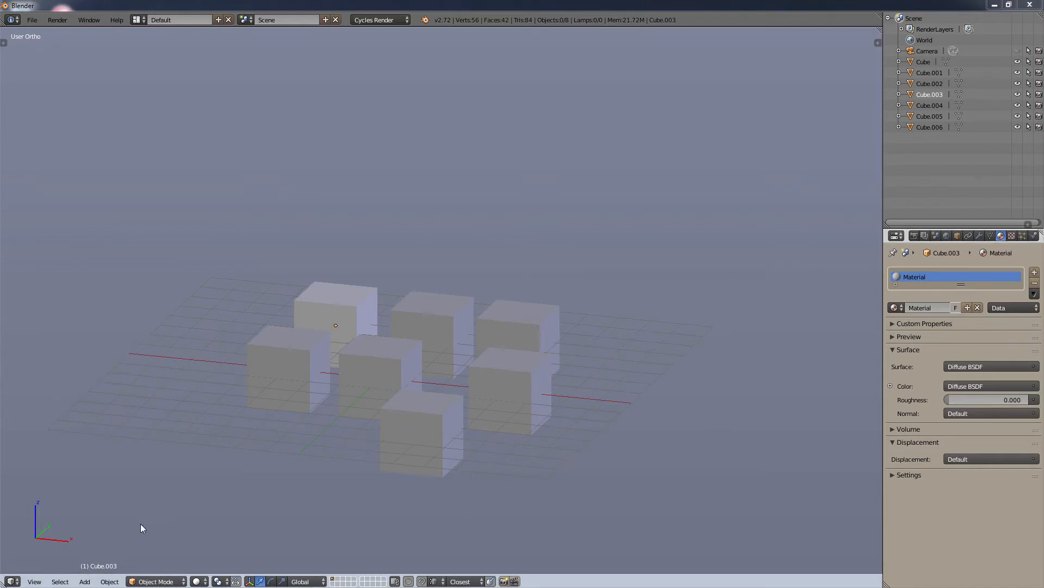
Enter Edit Mode on Cube.003
left_click(150, 581)
left_click(155, 556)
scroll(288, 321, "up", 5)
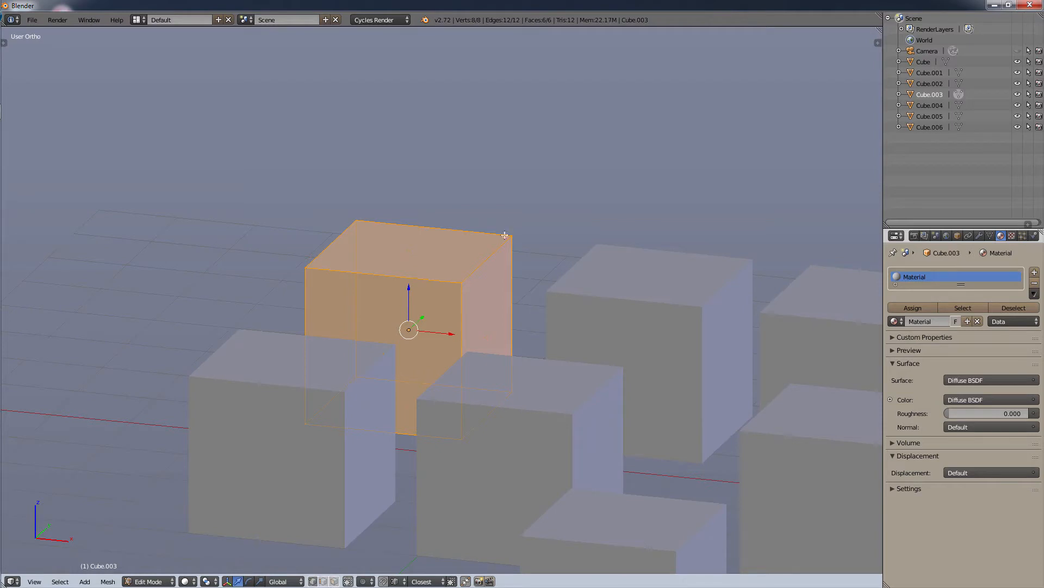
Extrude the cube's top front-right vertex outward into a loose edge, and undo the extrusion
right_click(462, 294)
key("g")
left_click(707, 204)
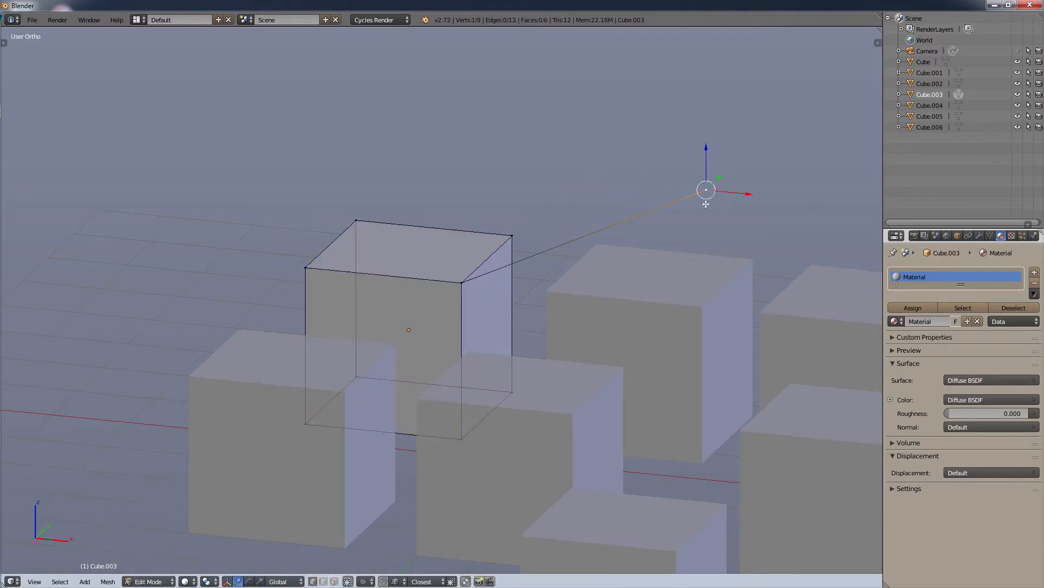
key("ctrl+z")
key("ctrl+z")
Extrude the cube's top right edge outward in edge selection mode, and undo the extrusion
left_click(324, 581)
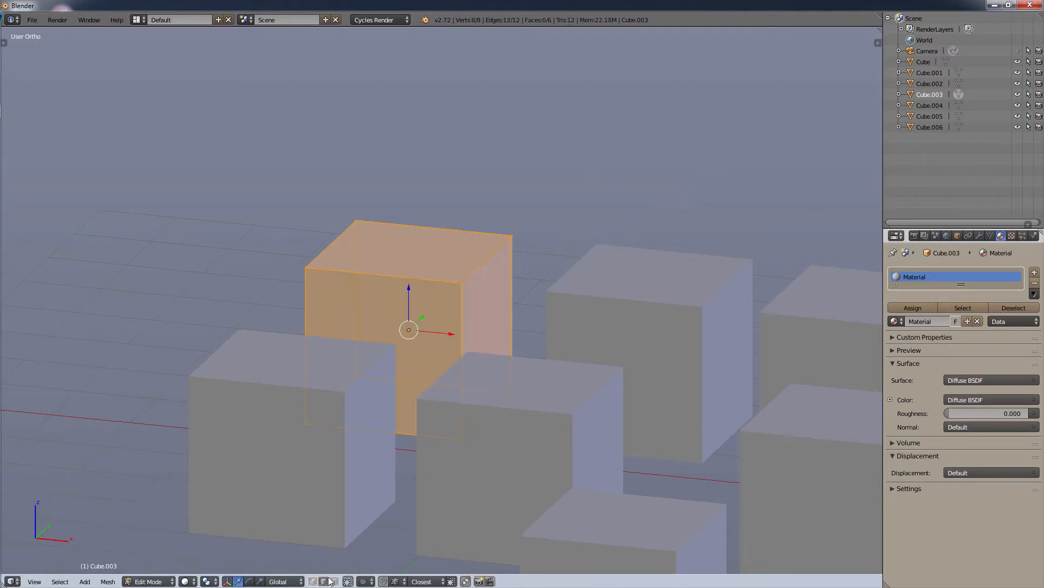
right_click(484, 258)
key("e")
left_click(677, 181)
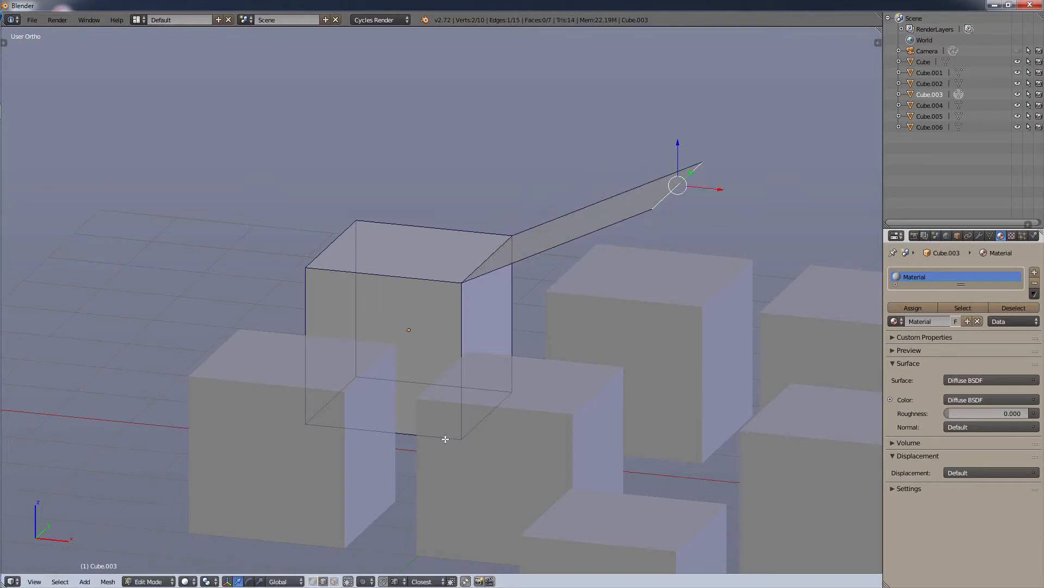
key("ctrl+z")
Switch to face selection mode, and try extruding the cube's top face before undoing it
left_click(334, 581)
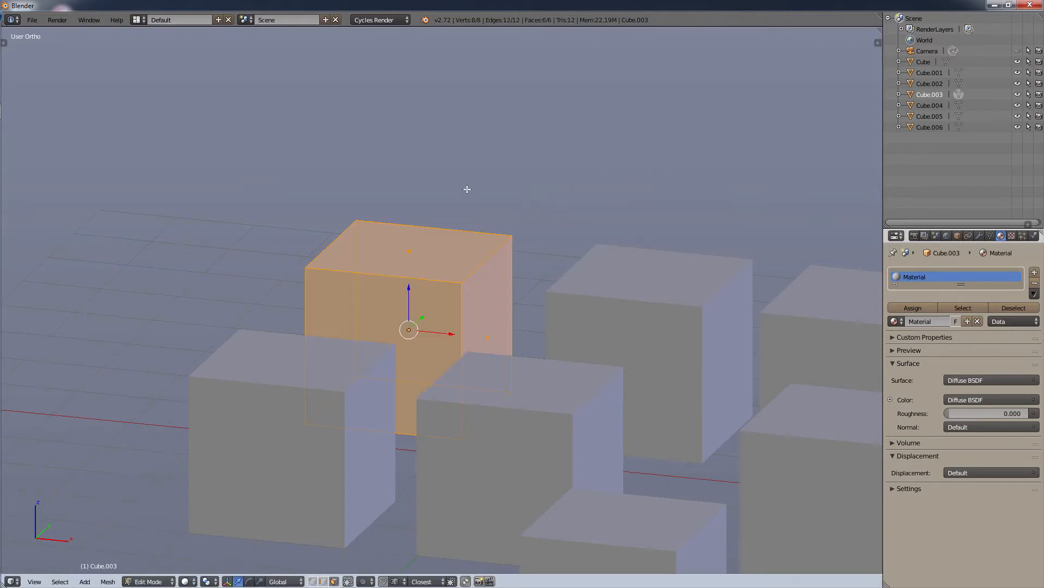
right_click(424, 264)
key("e")
key("Escape")
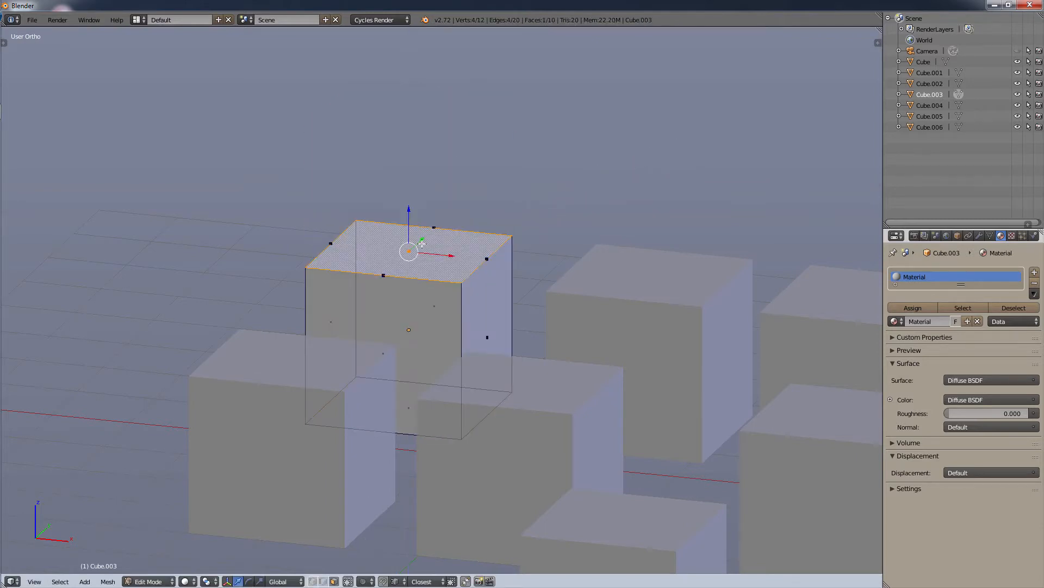
key("ctrl+z")
Select all faces of Cube.003 and start the Screencast Keys display
key("a")
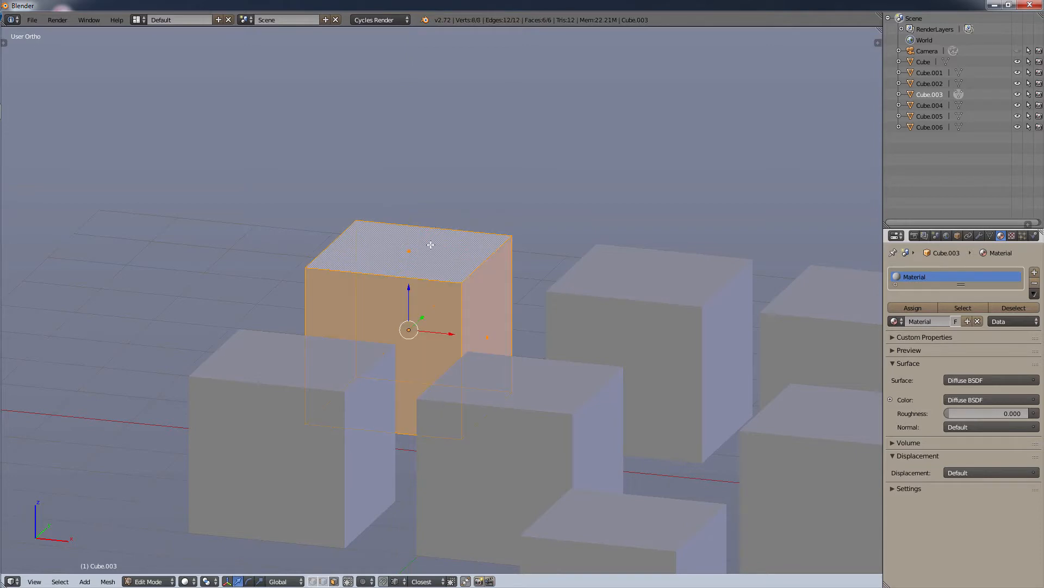
key("t")
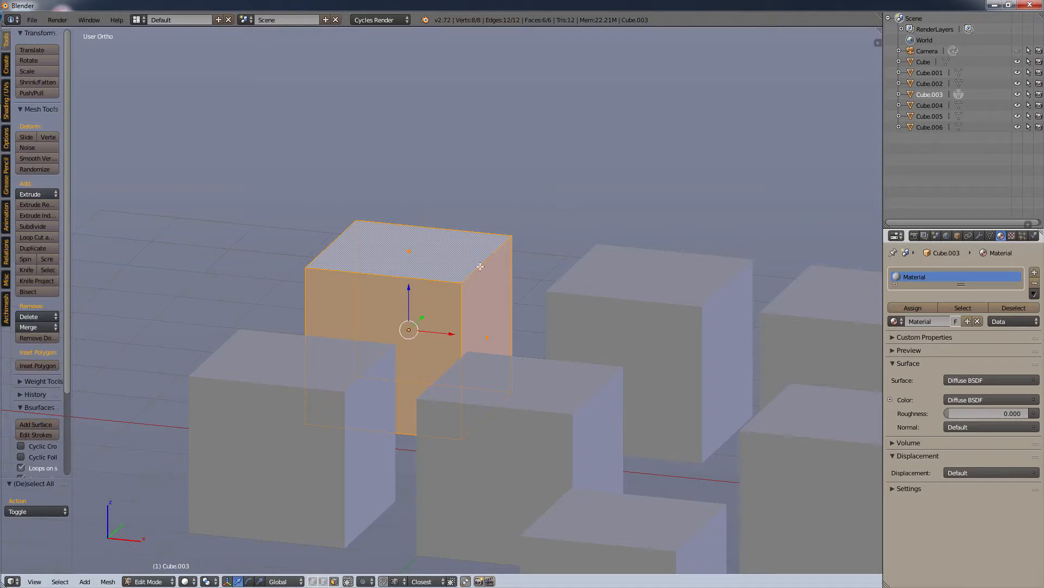
key("n")
left_click(852, 542)
key("t")
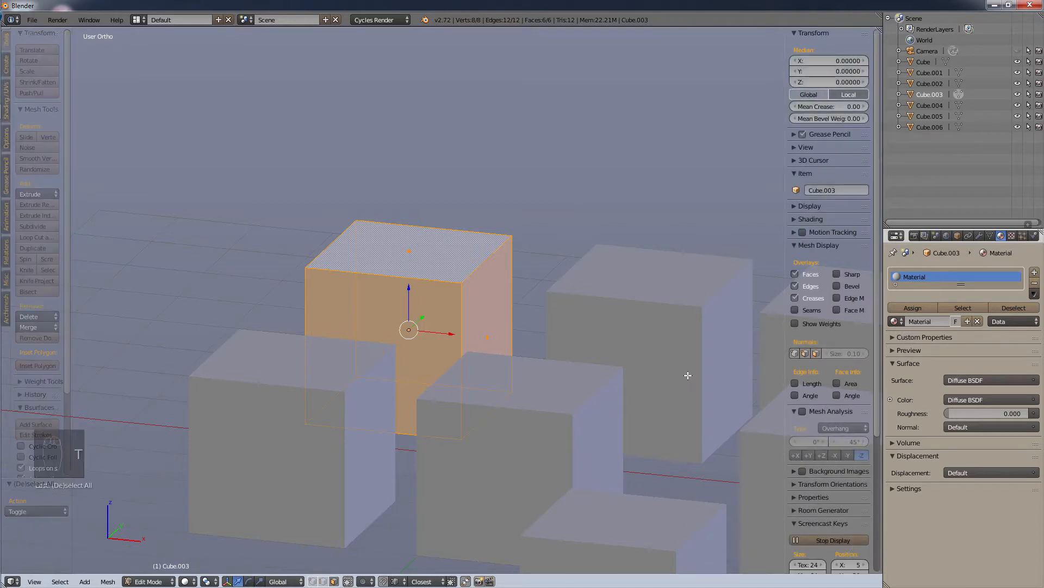
key("n")
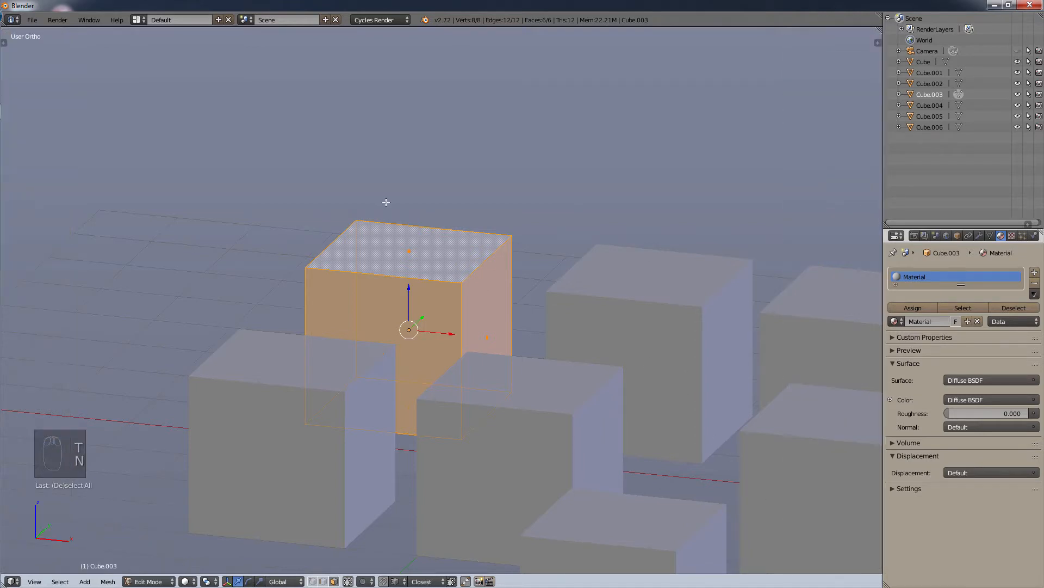
Extrude all faces of Cube.003 outward as individual faces, and undo the extrusion
key("alt+e")
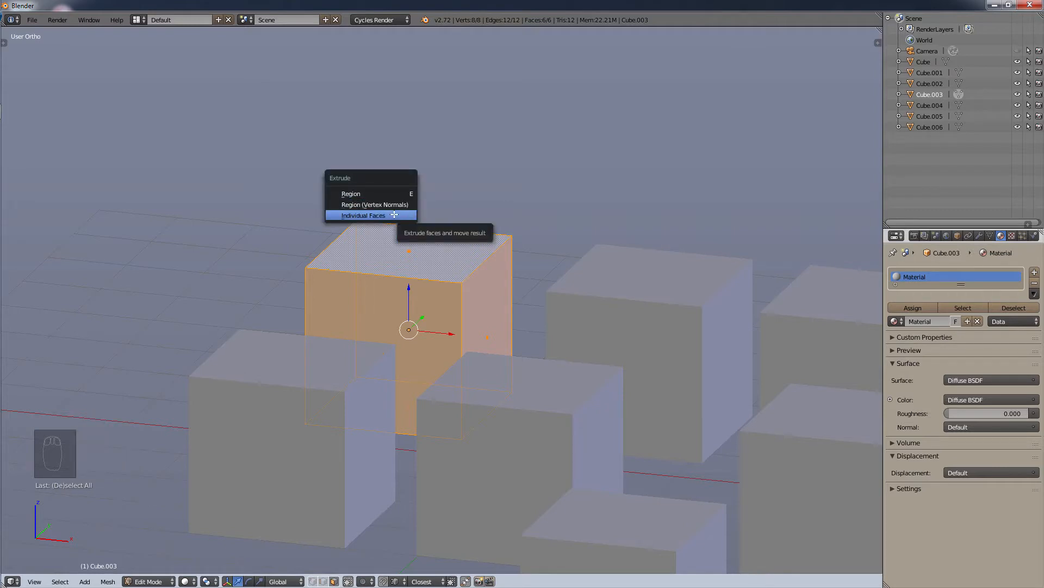
left_click(394, 215)
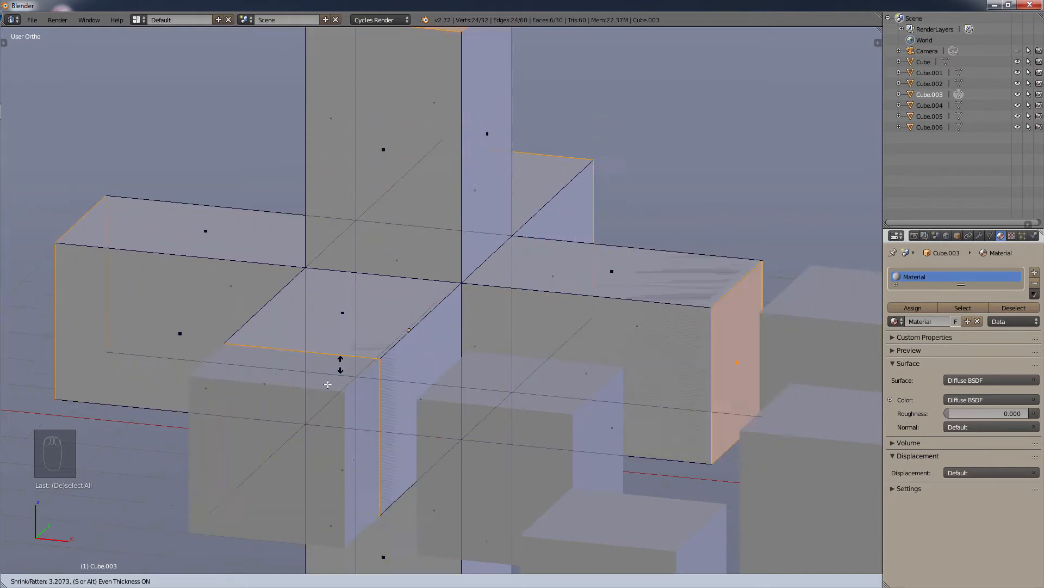
right_click(373, 413)
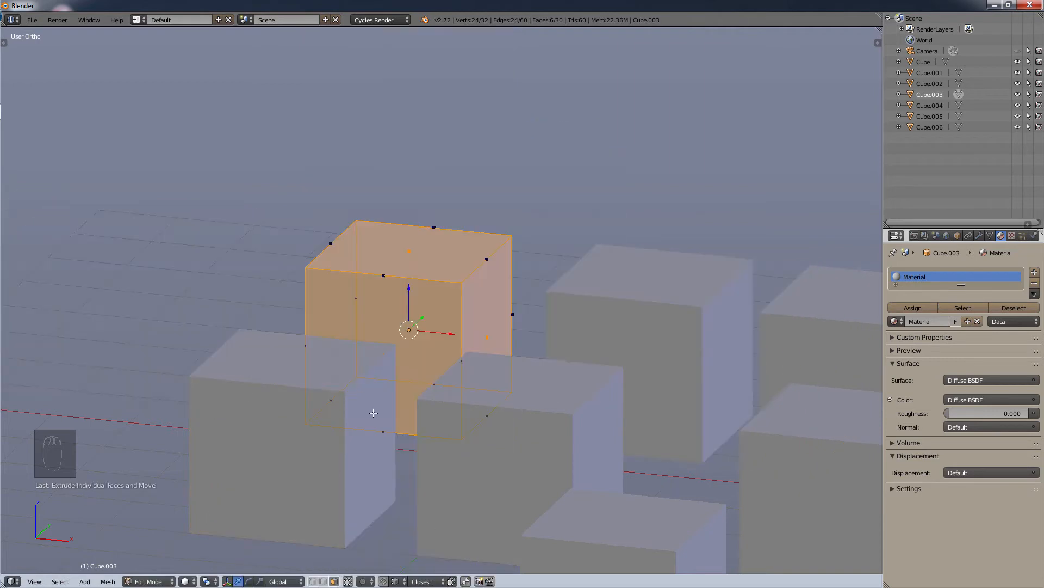
key("ctrl+z")
key("ctrl")
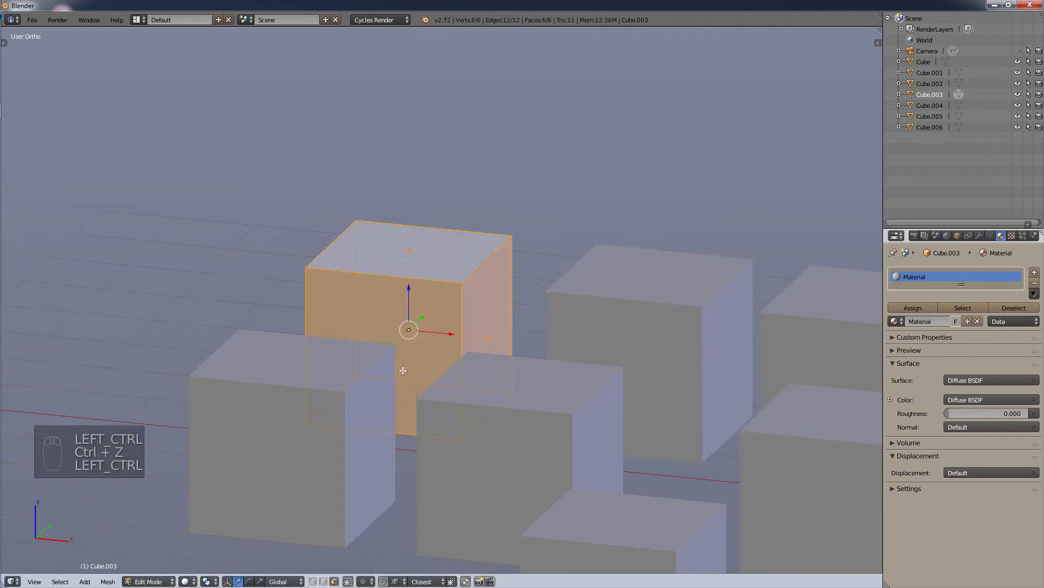
Extrude all of Cube.003's faces as a region along vertex normals by about 4 units, undo it, and reselect all faces
key("alt+e")
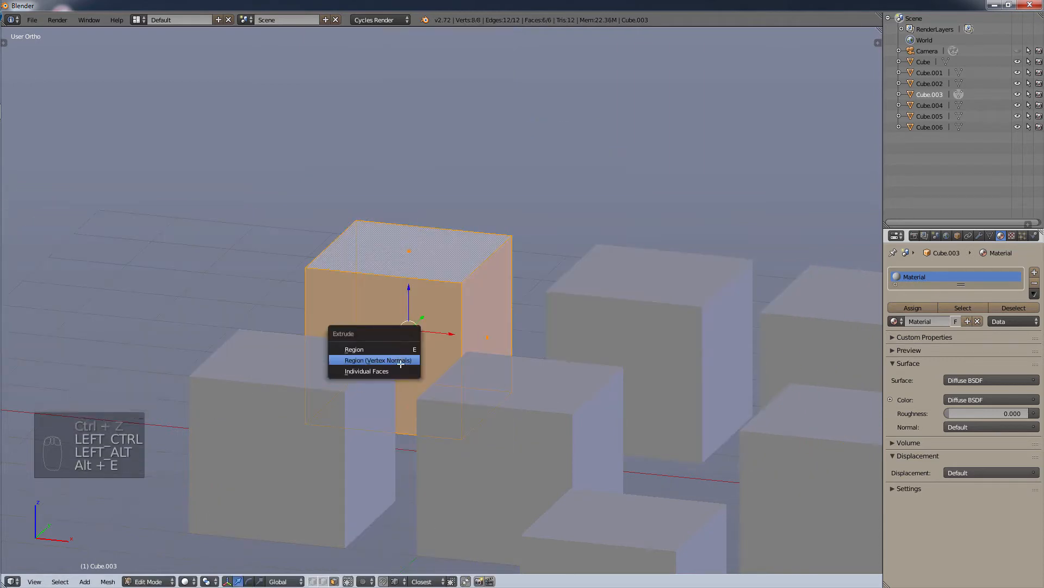
left_click(400, 360)
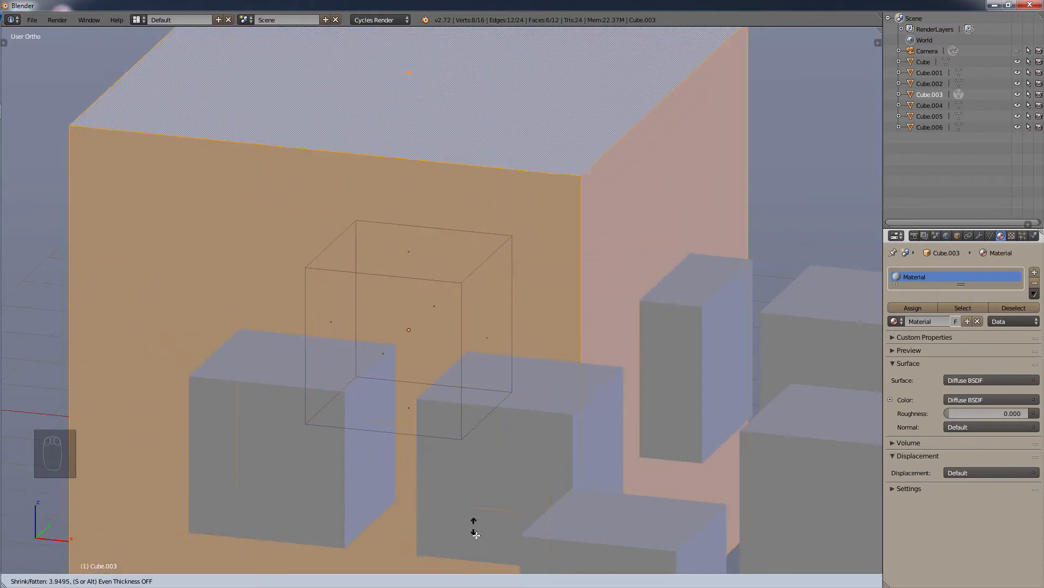
left_click(477, 537)
scroll(538, 293, "down", 4)
middle_click_drag(538, 293, 490, 322)
key("ctrl+z")
key("ctrl+z")
middle_click_drag(451, 256, 435, 242)
key("a")
key("a")
key("a")
key("a")
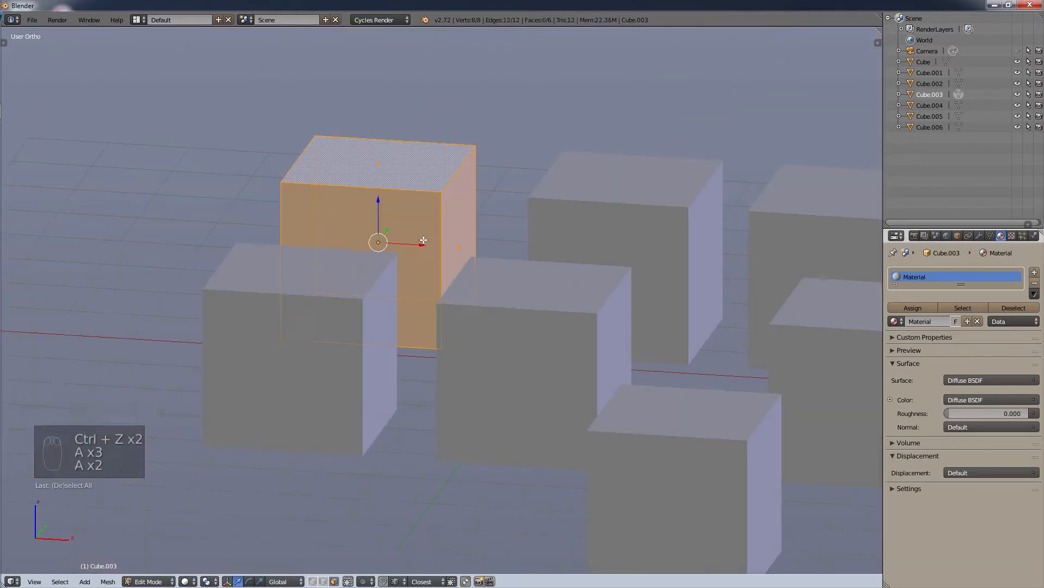
Spin the selected geometry of Cube.003 around the 3D cursor, and undo the spin
key("alt+r")
scroll(440, 273, "down", 10)
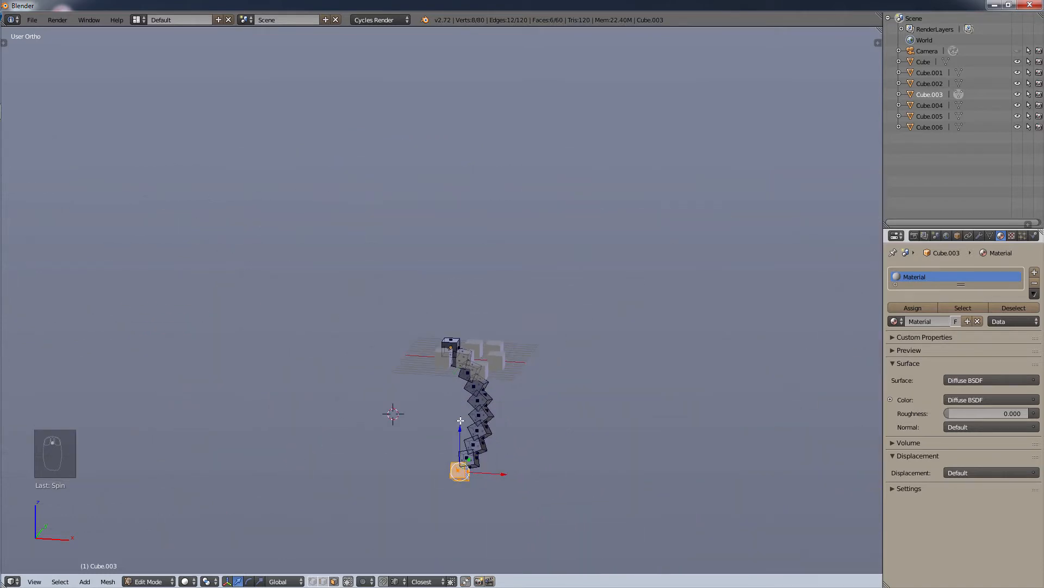
scroll(460, 419, "up", 10)
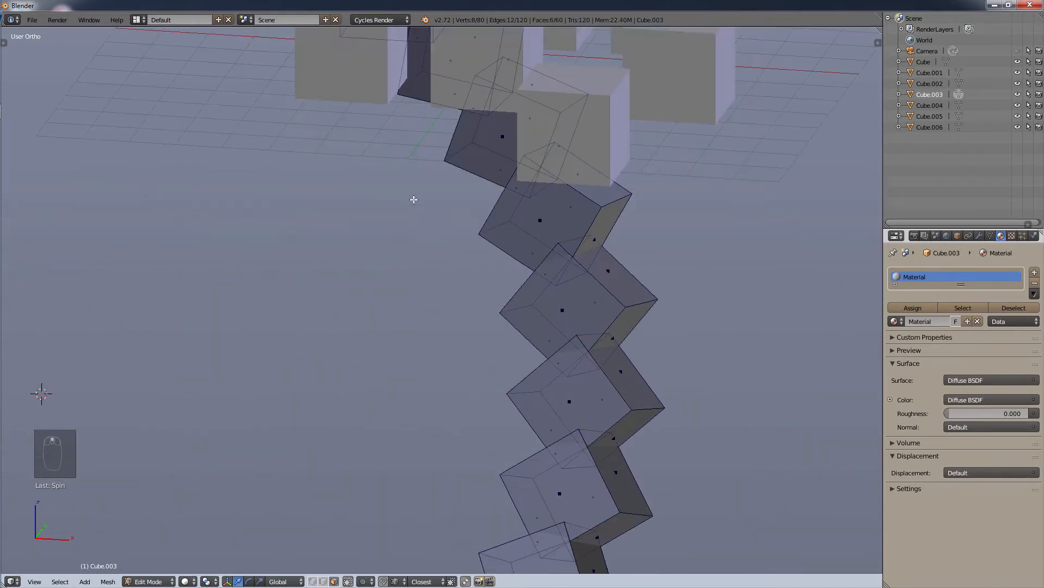
middle_click_drag(424, 241, 452, 521, "shift")
key("ctrl+z")
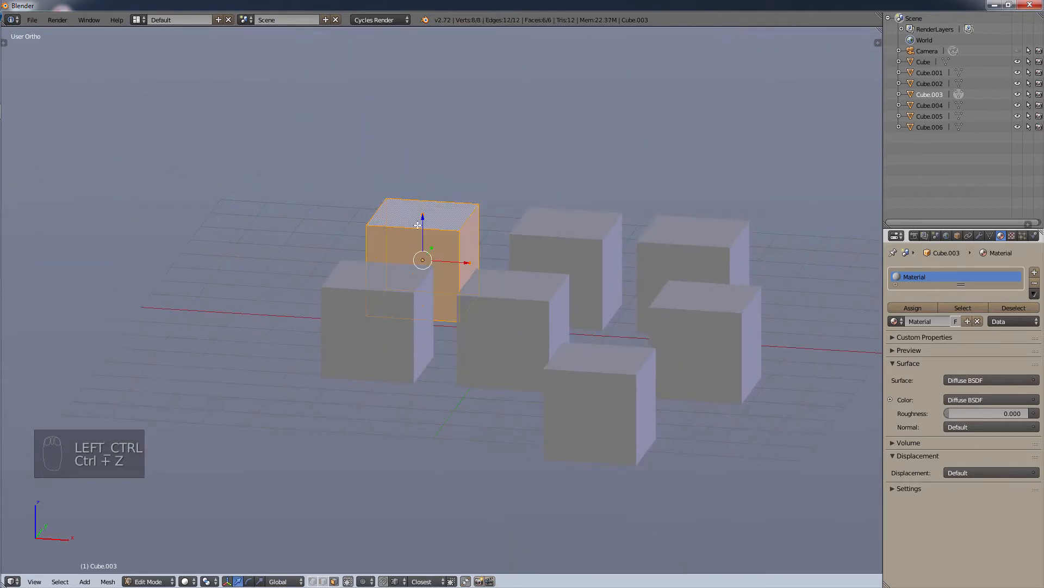
key("ctrl+z")
key("ctrl+z")
key("ctrl+z")
Select all of Cube.003's faces, extrude them upward as a region, and undo the extrusion
key("a")
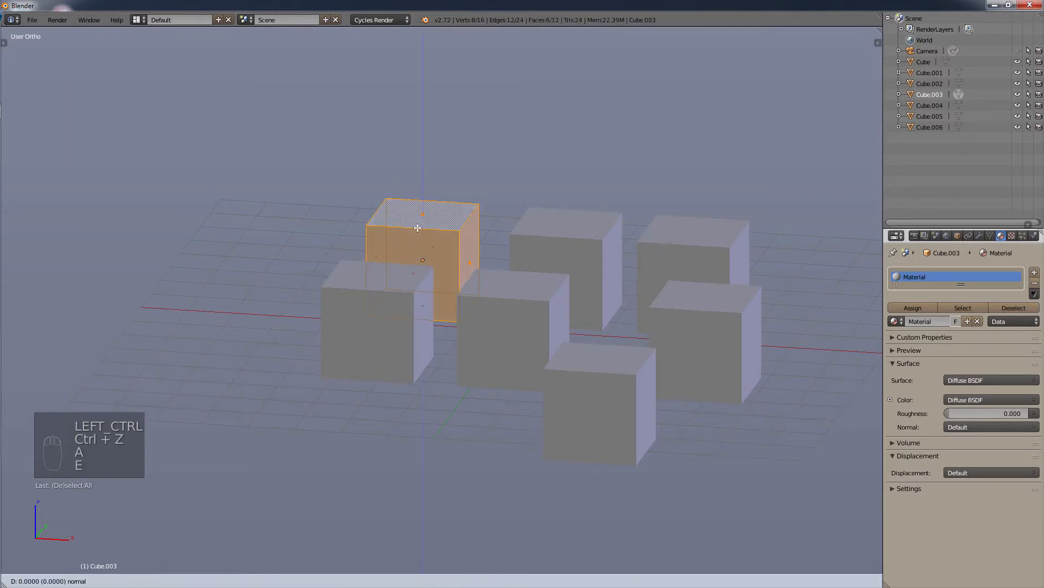
key("alt+e")
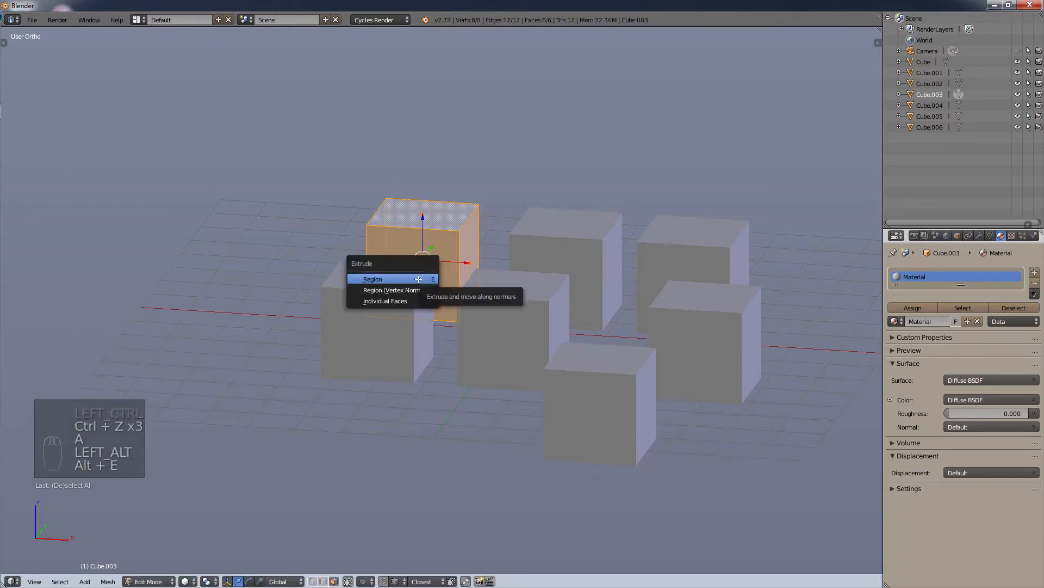
left_click(418, 278)
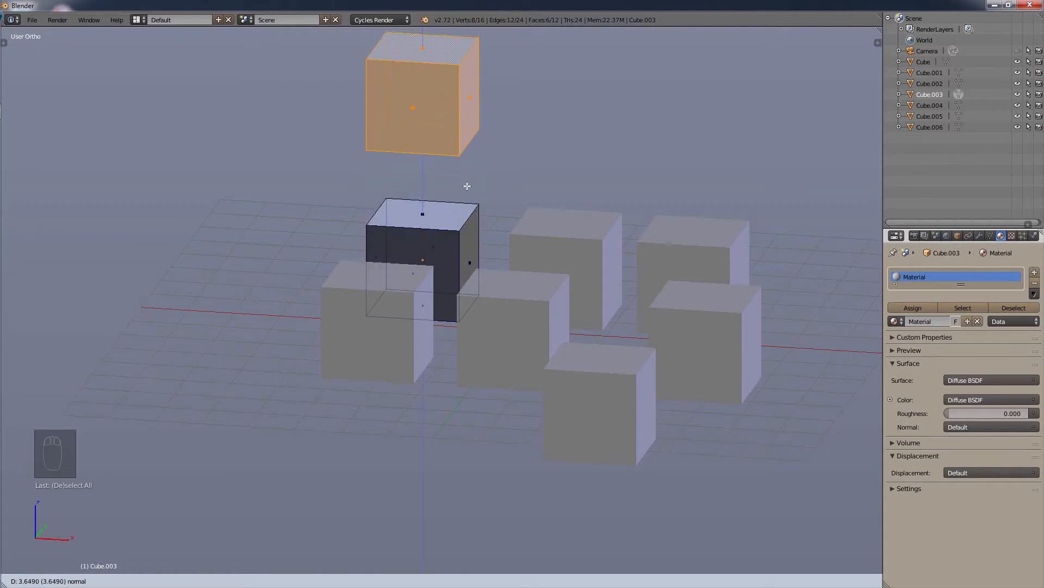
left_click(466, 169)
scroll(466, 166, "up", 1)
scroll(466, 166, "up", 3)
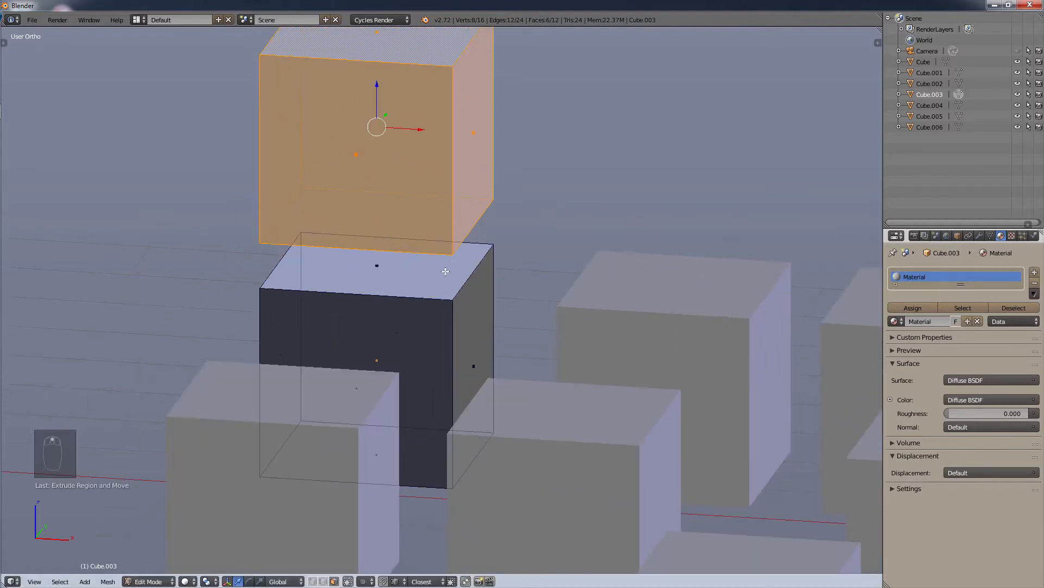
key("ctrl+z")
key("ctrl+z")
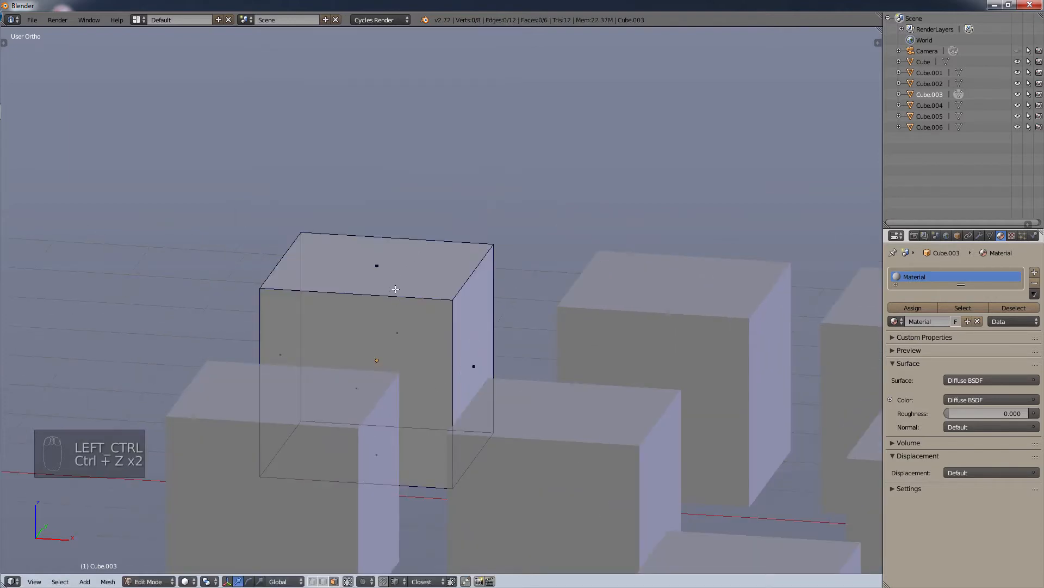
Select the top face of Cube.003 and subdivide it twice into a 4 by 4 grid
right_click(395, 289)
key("w")
left_click(387, 281)
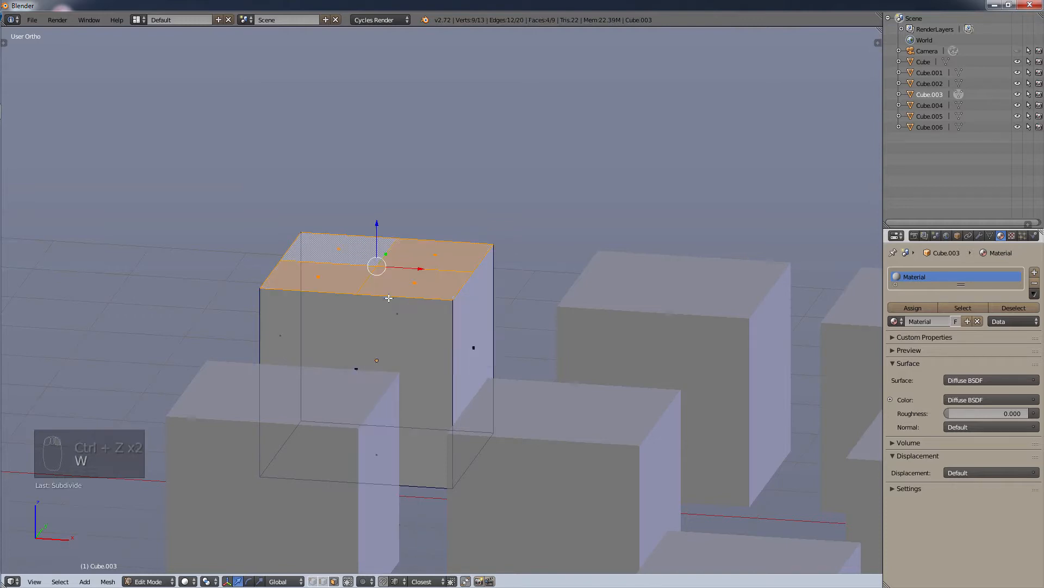
key("w")
left_click(391, 285)
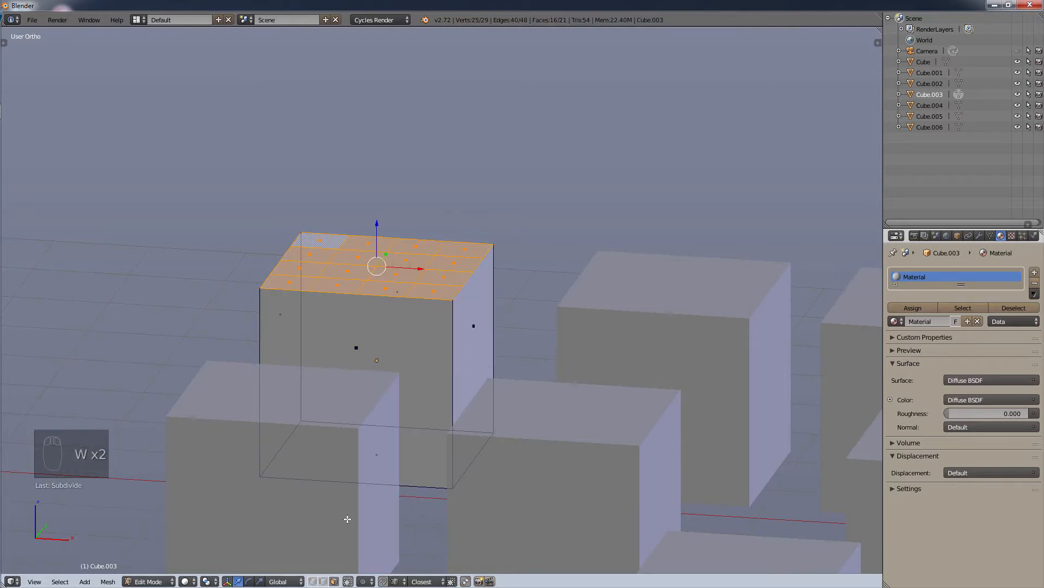
Select four of the small faces on the subdivided top and extrude them upward as a region
right_click(400, 274)
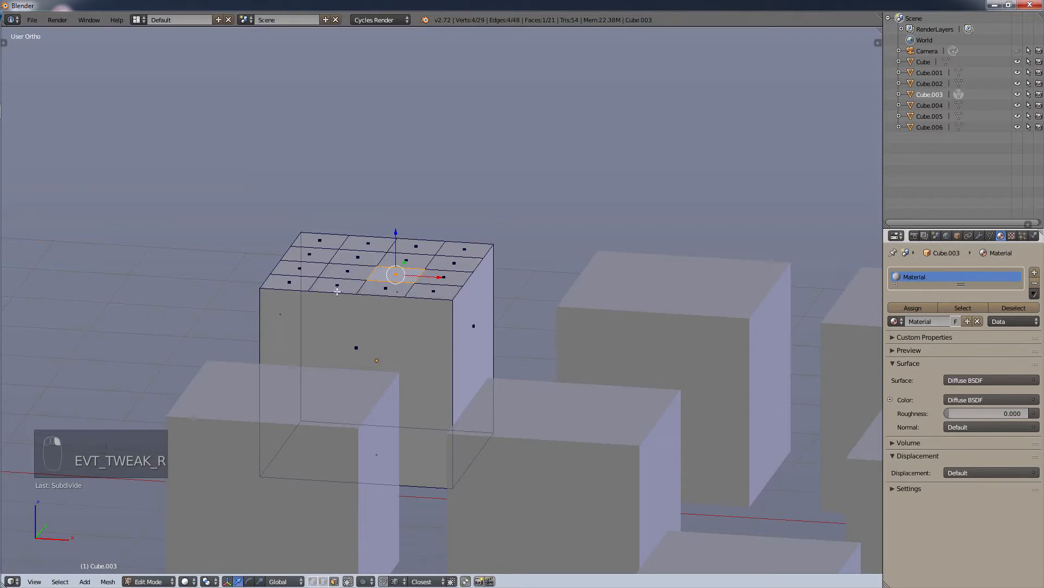
right_click(302, 268, "shift")
right_click(311, 253, "shift")
right_click(372, 242, "shift")
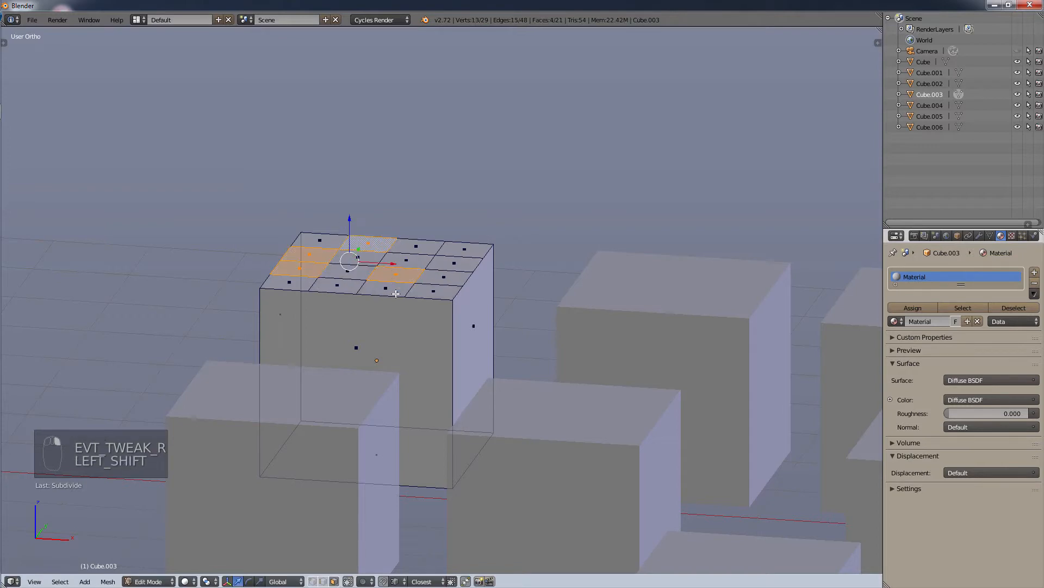
key("alt+e")
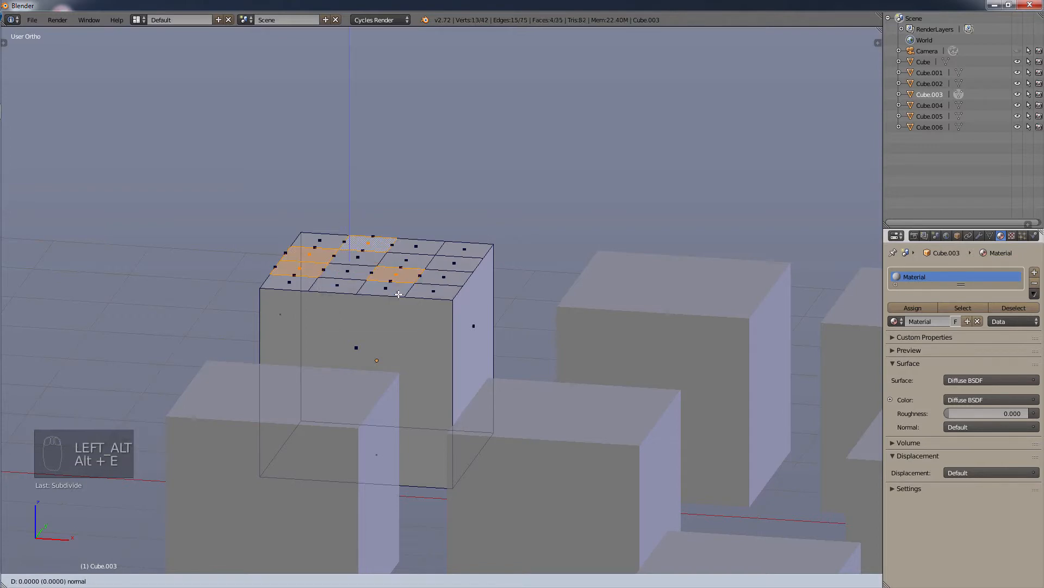
left_click(390, 260)
key("ctrl+z")
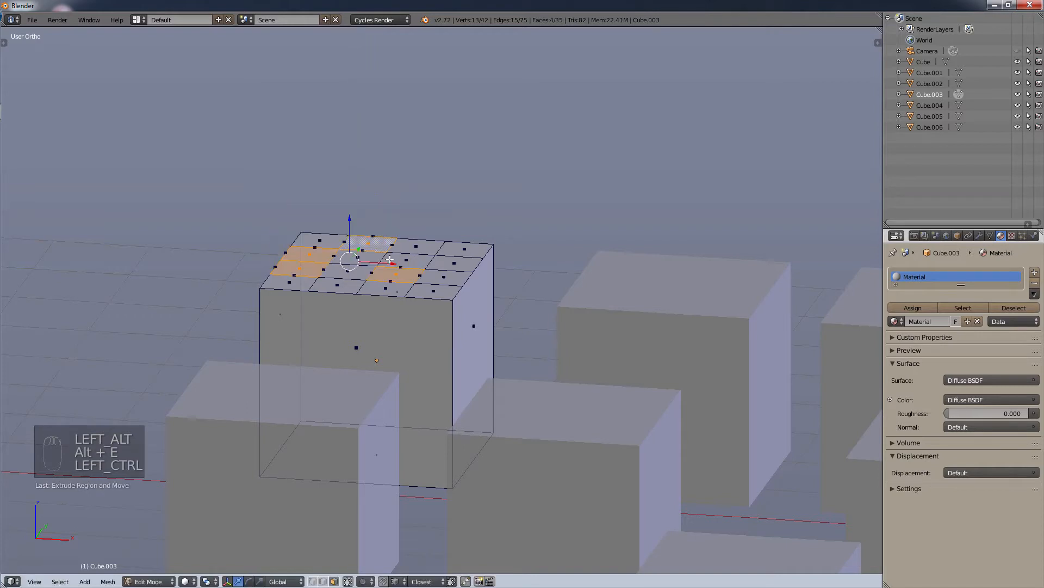
key("alt+e")
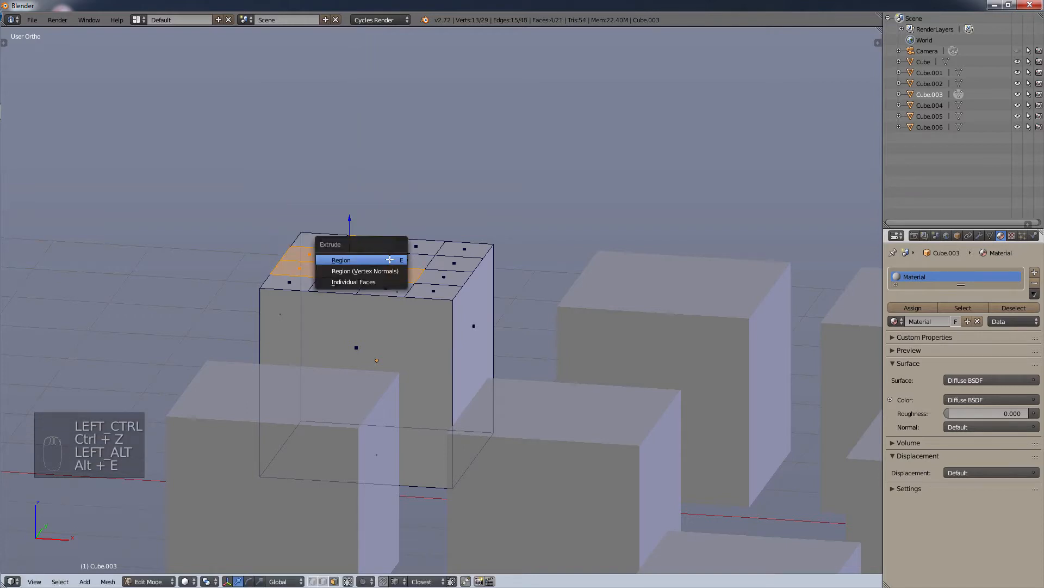
left_click(390, 259)
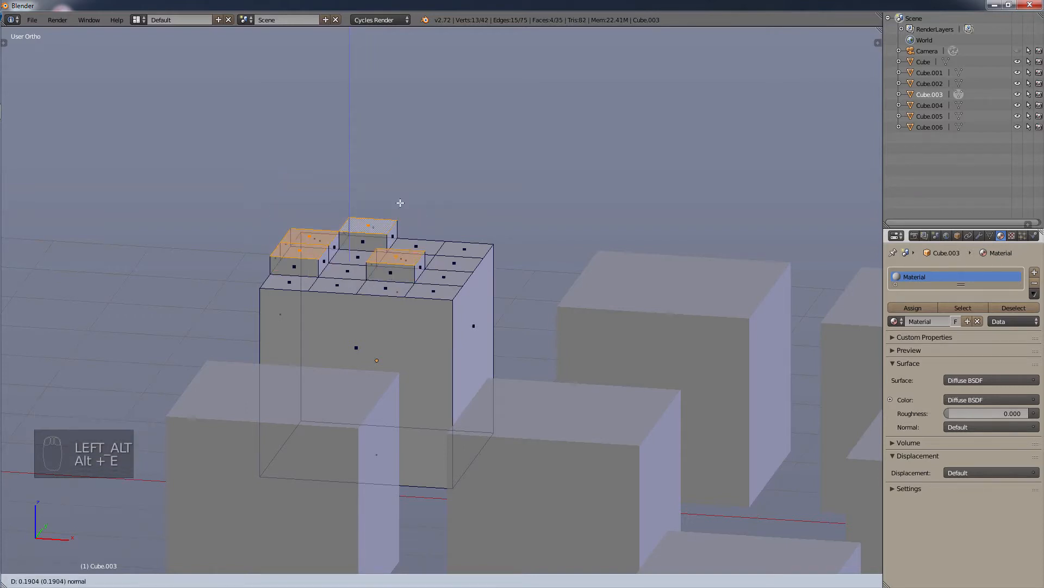
left_click(438, 172)
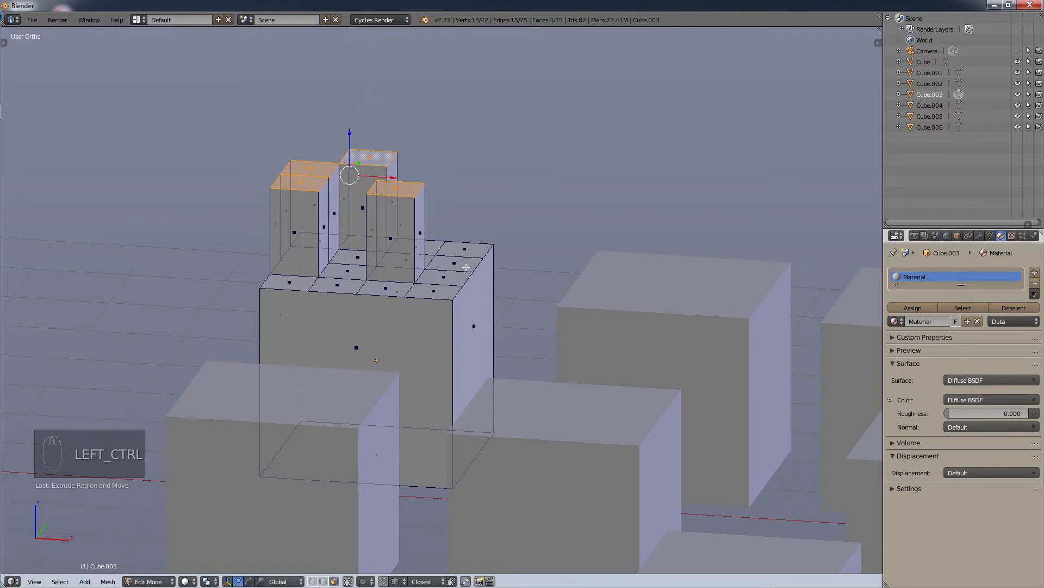
Undo the four-face extrusion, the face selections and both subdivisions of the cube's top
key("ctrl+z")
key("ctrl+z")
key("ctrl+z")
key("ctrl+z")
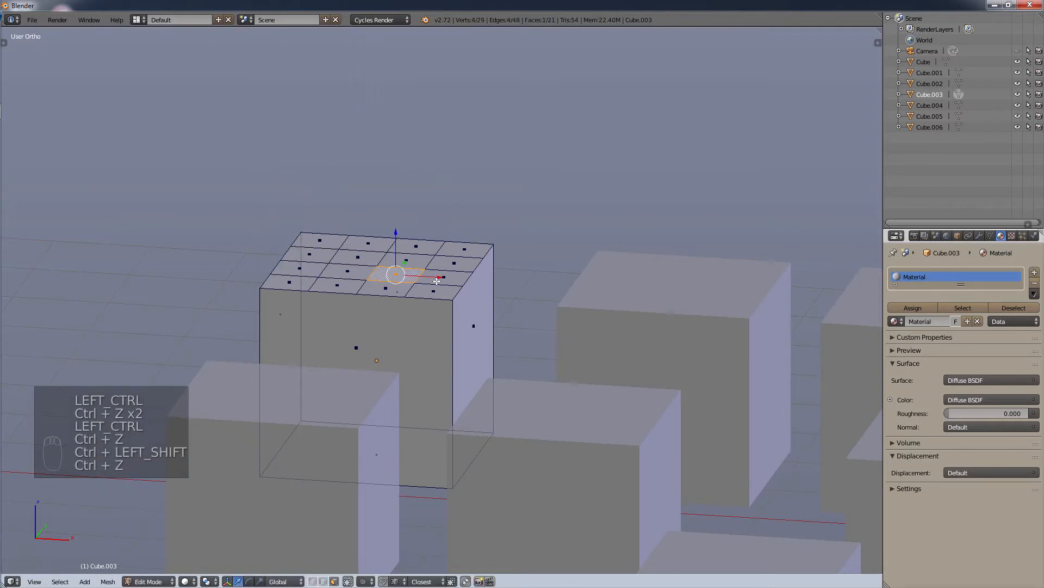
key("ctrl+z")
key("a")
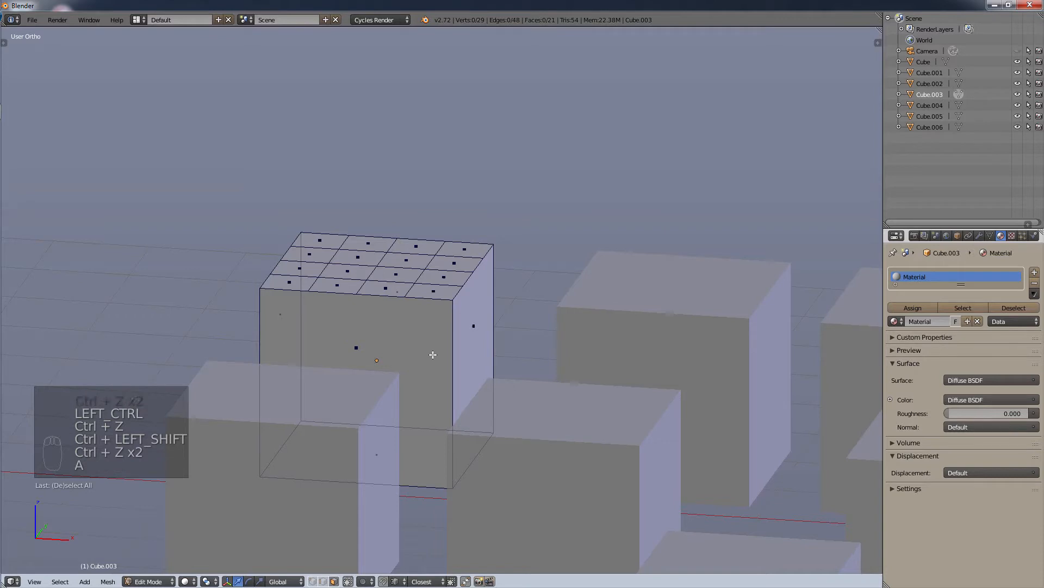
key("ctrl+z")
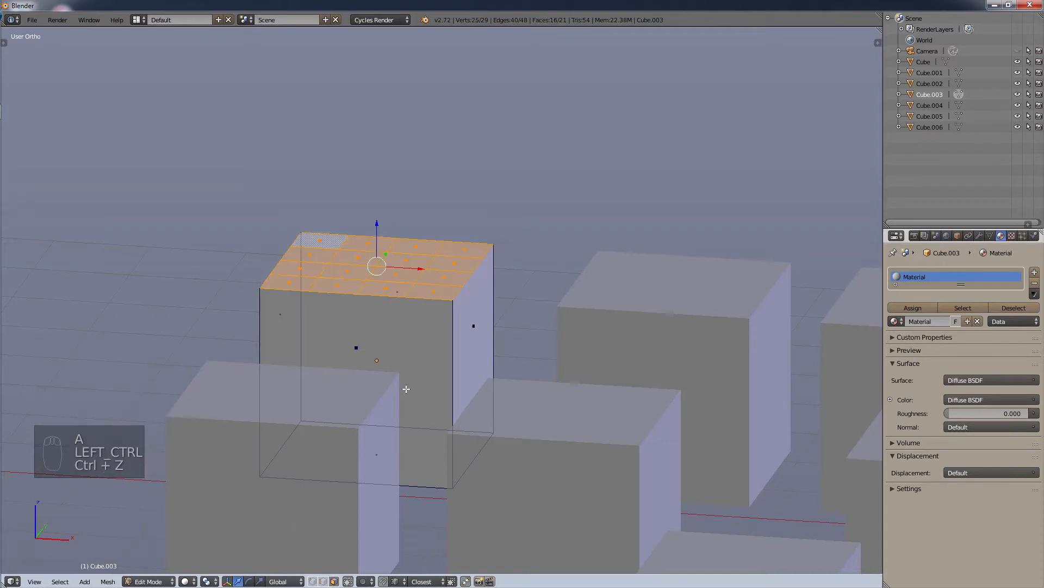
key("ctrl+z")
key("ctrl+z")
key("ctrl+z")
key("ctrl+z")
key("ctrl+z")
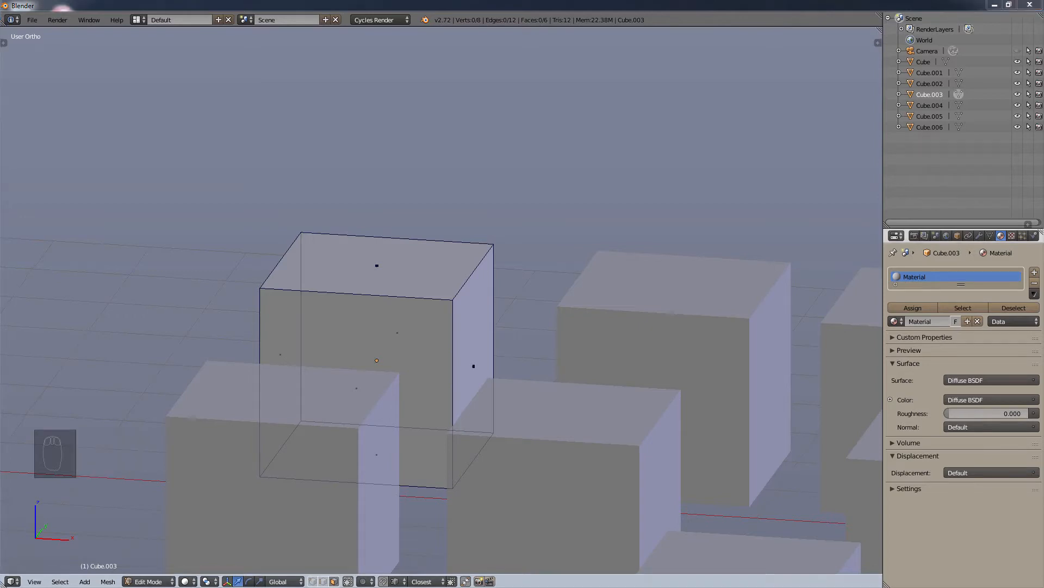
Open the recent file Lounge Room.blend
left_click(32, 20)
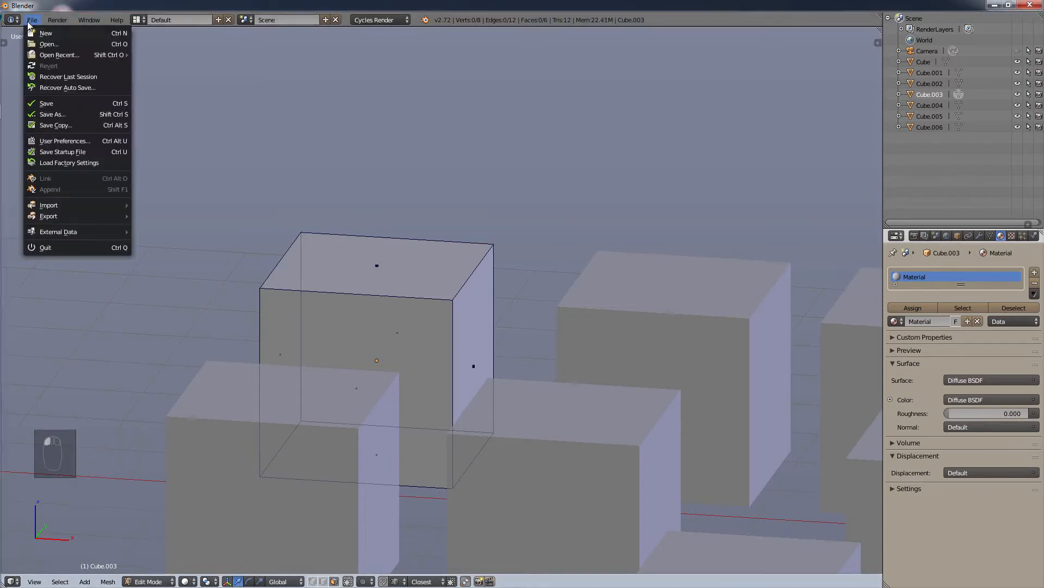
mouse_move(81, 54)
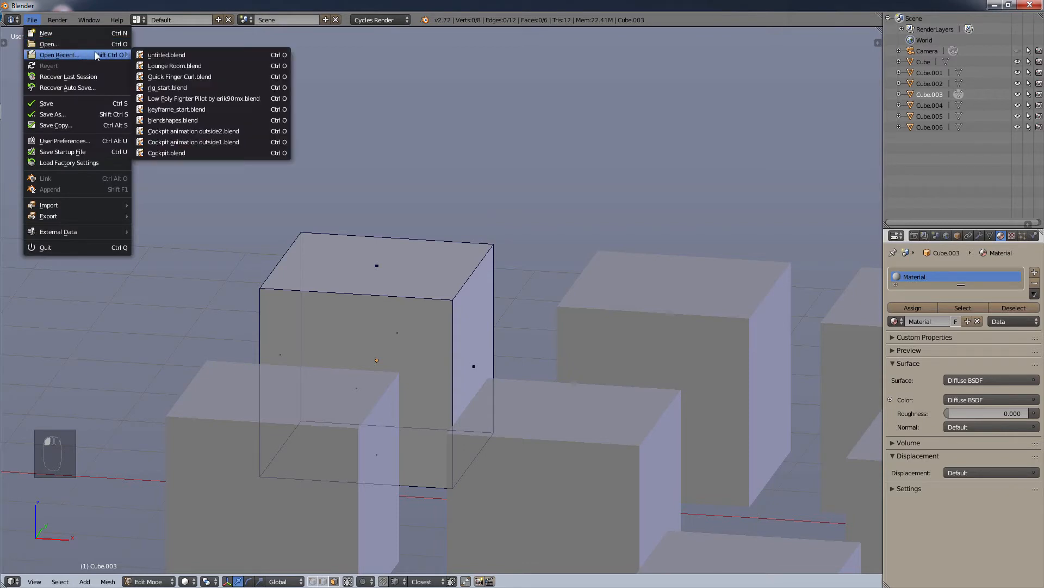
left_click(227, 66)
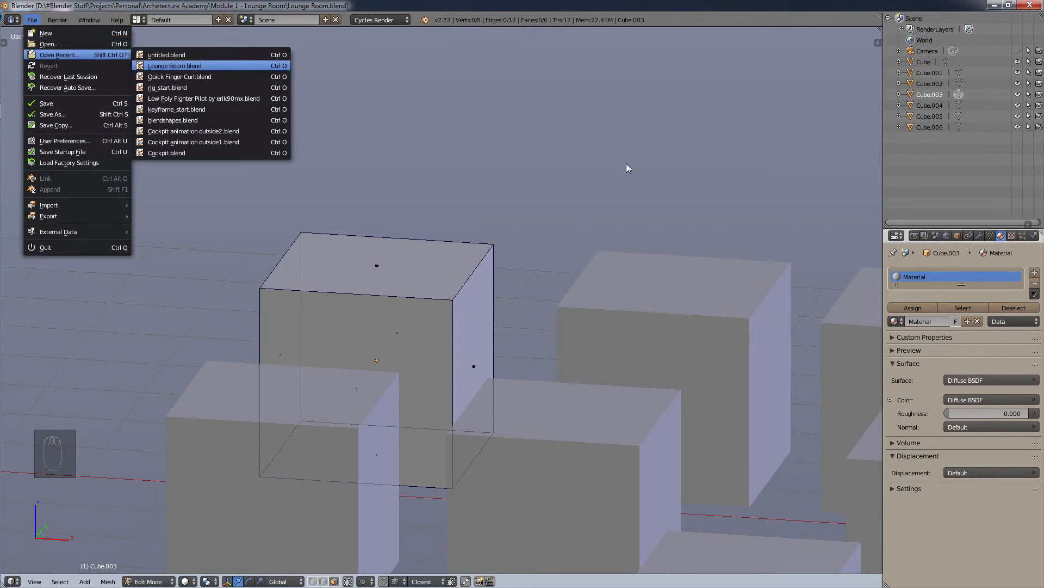
Start rendering the lounge room scene, cancel the render, and return to the camera view
key("F12")
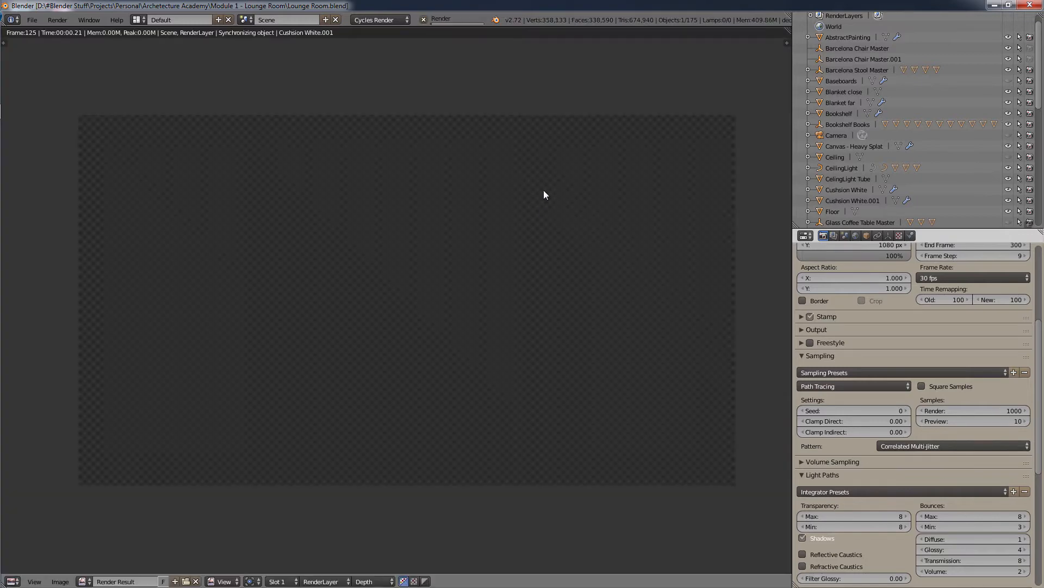
left_click(423, 20)
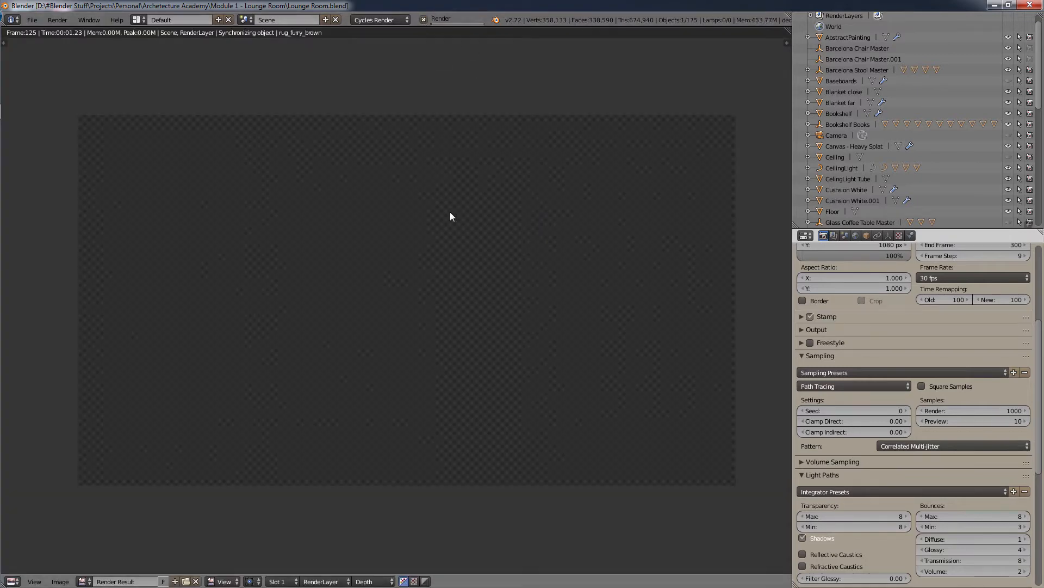
left_click(423, 20)
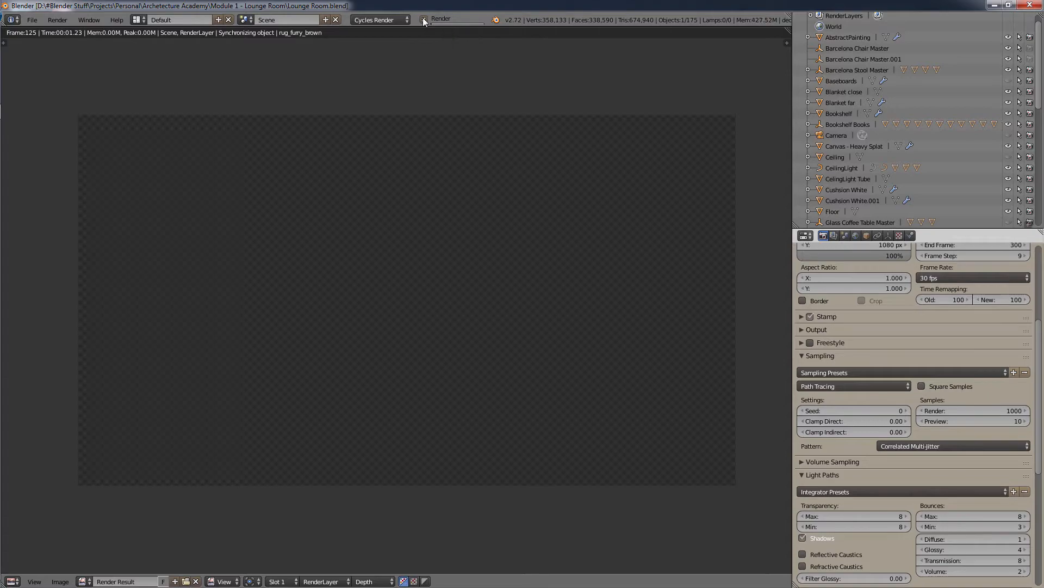
key("Escape")
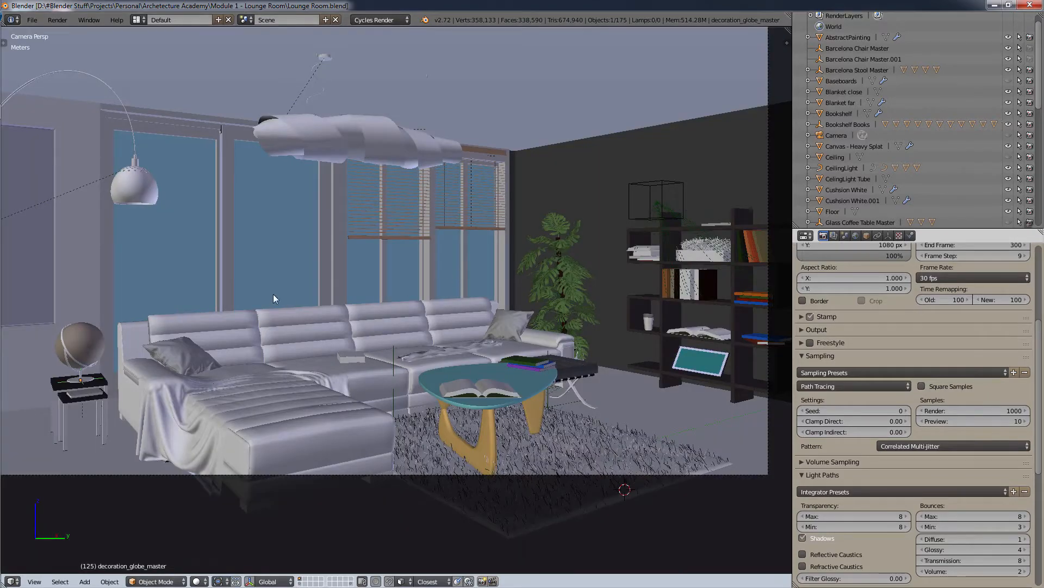
Leave the camera view to see the lounge room from outside and hide the Walls object
scroll(348, 253, "down", 2)
middle_click_drag(357, 251, 364, 287)
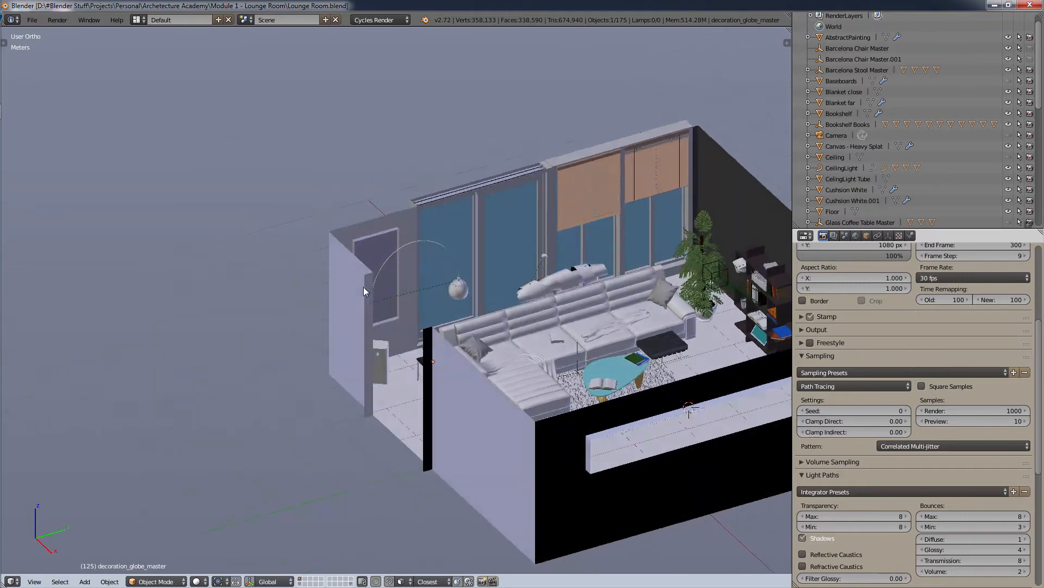
scroll(646, 334, "up", 5)
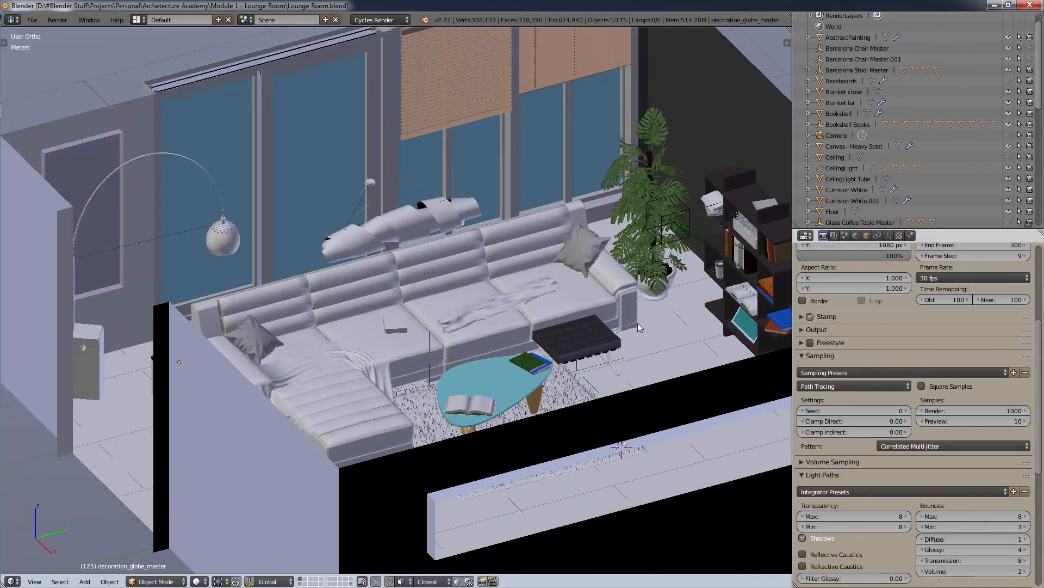
mouse_move(657, 329)
middle_mouse_down()
mouse_move(668, 318)
mouse_move(638, 322)
mouse_move(653, 325)
middle_mouse_up()
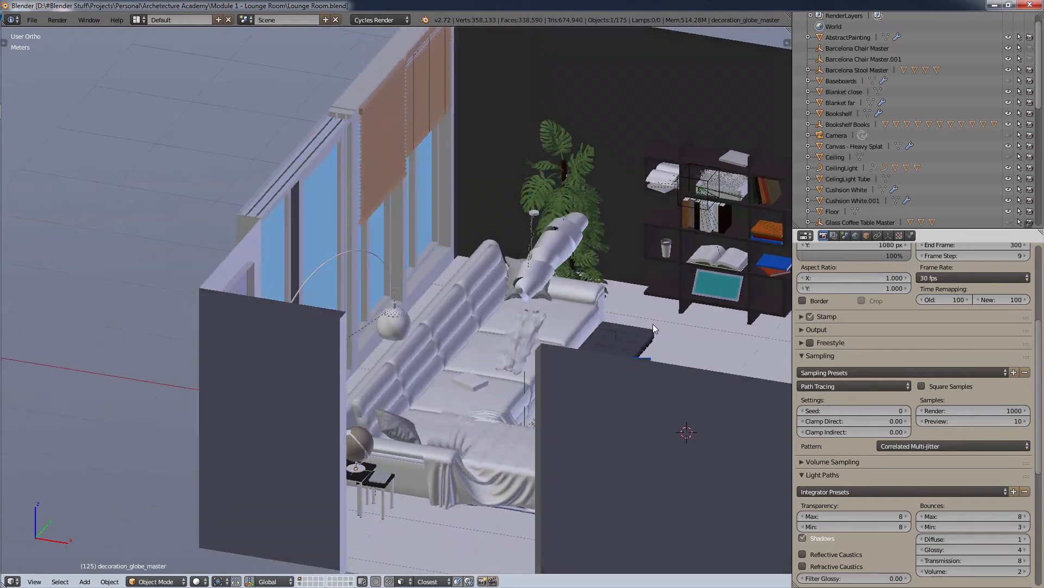
left_click_drag(1038, 107, 1039, 221)
left_click(1009, 114)
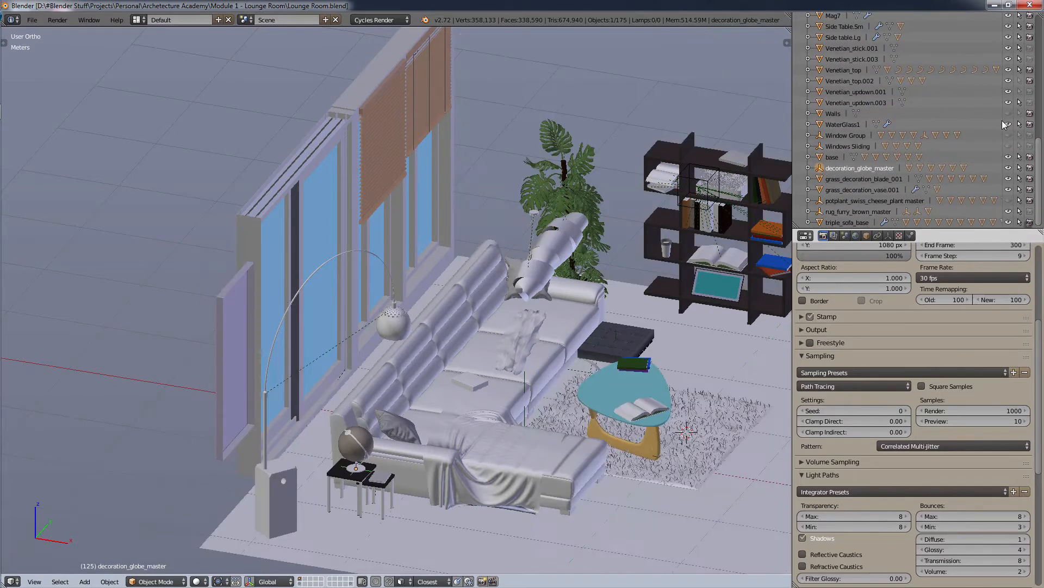
Try selecting items inside the bookshelf from above, and bring up the selection list of overlapping objects at two spots on it
middle_click_drag(635, 264, 397, 446, "shift")
middle_click_drag(543, 335, 556, 243)
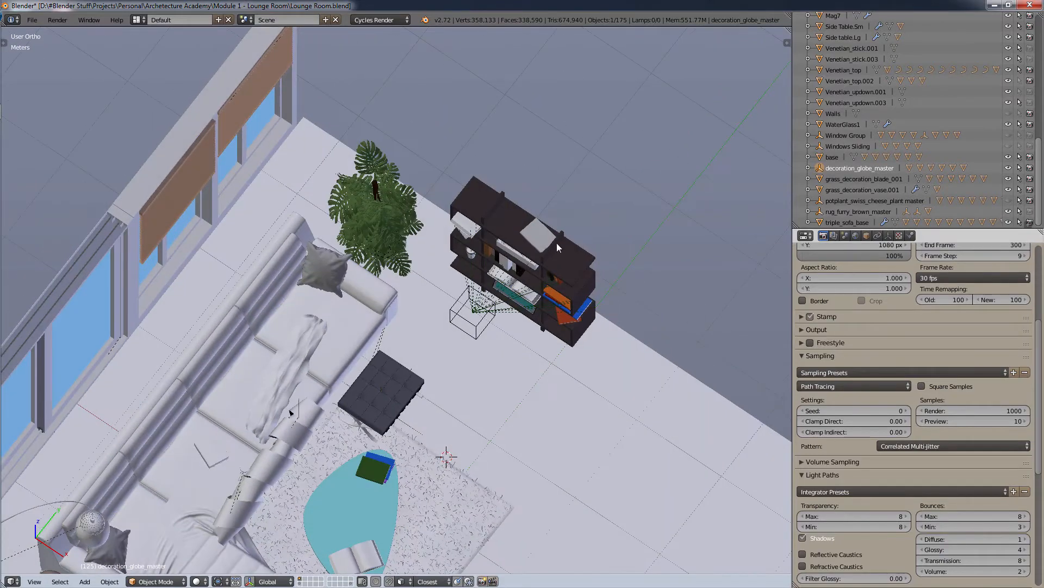
right_click(518, 267)
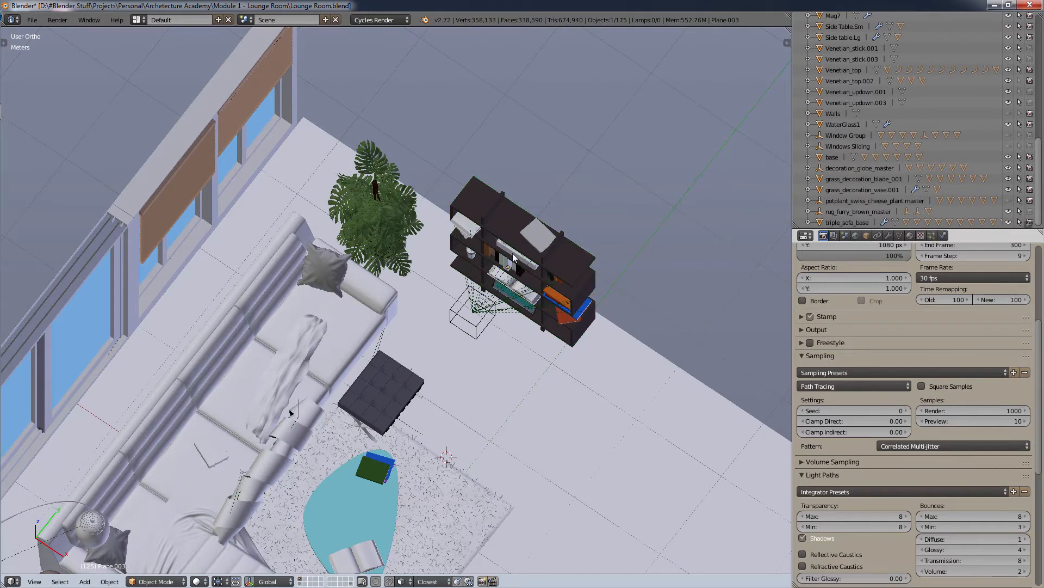
right_click(511, 251)
right_click(512, 280)
right_click(517, 271, "alt")
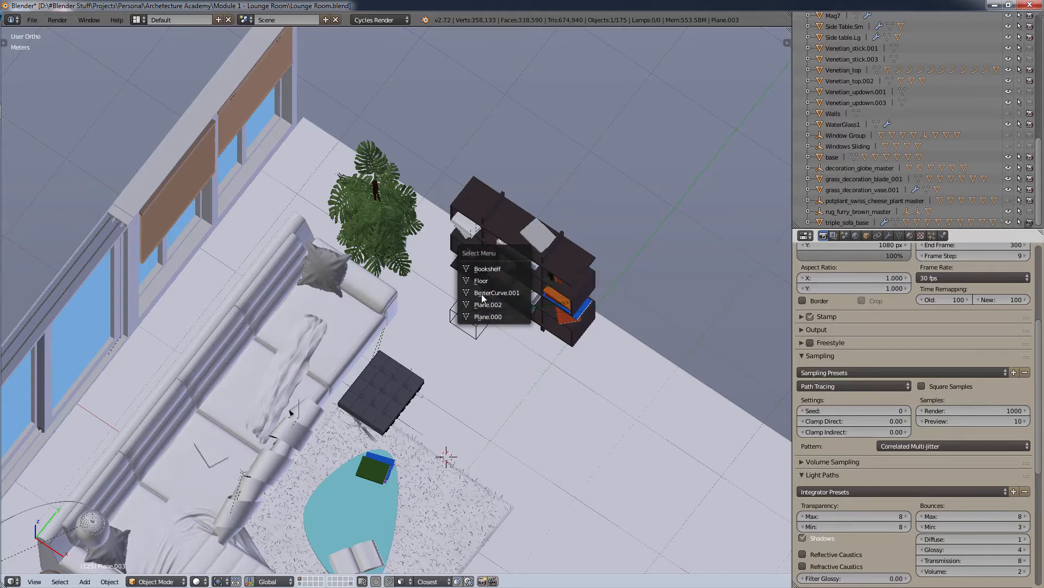
right_click(566, 298, "alt")
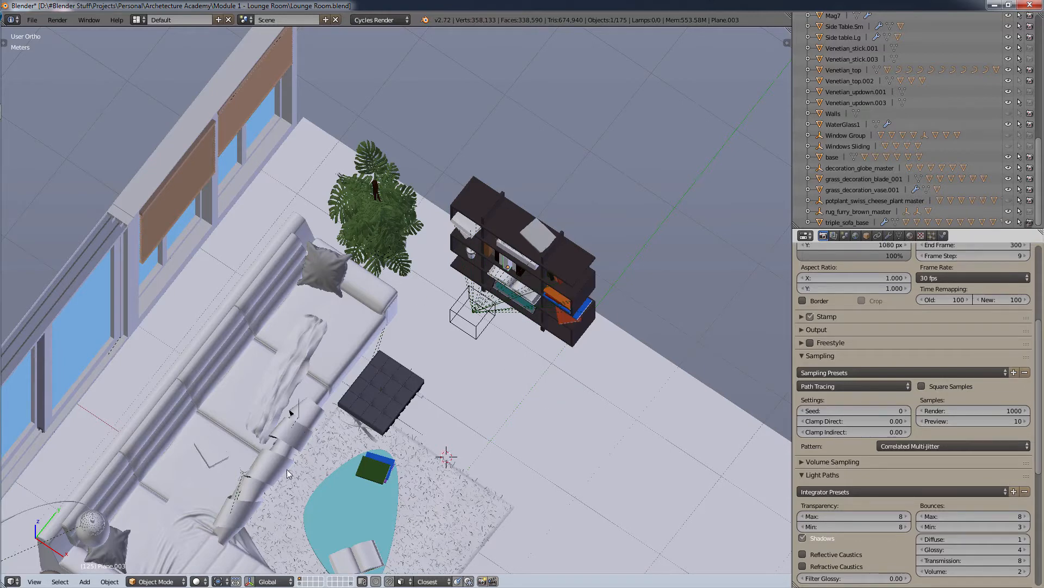
Bring up the selection list of overlapping objects at the decorative globe, then select the sofa pillows object
middle_click_drag(332, 520, 593, 349, "shift")
middle_click_drag(452, 434, 427, 447)
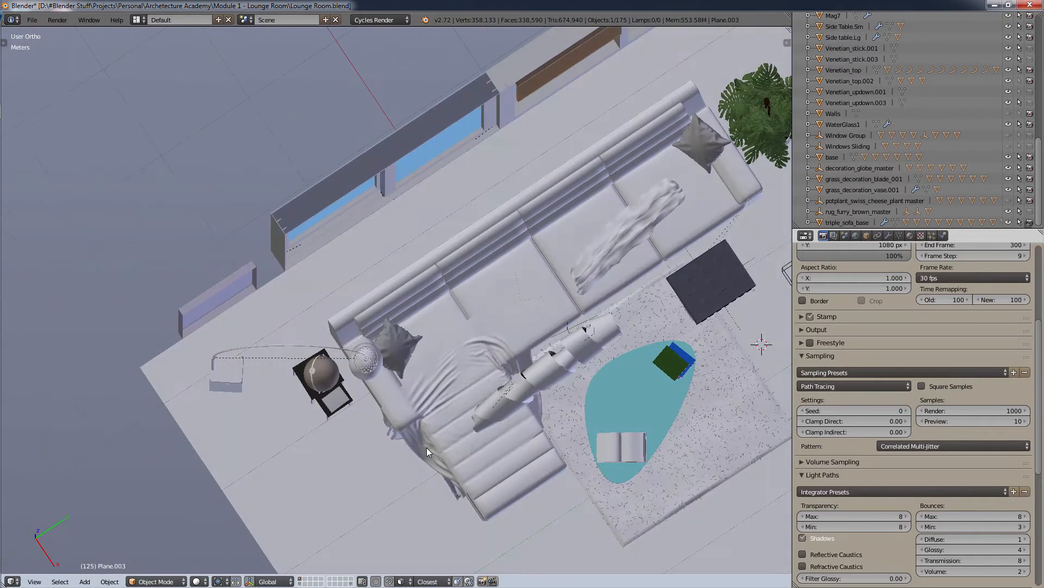
right_click(324, 374, "alt")
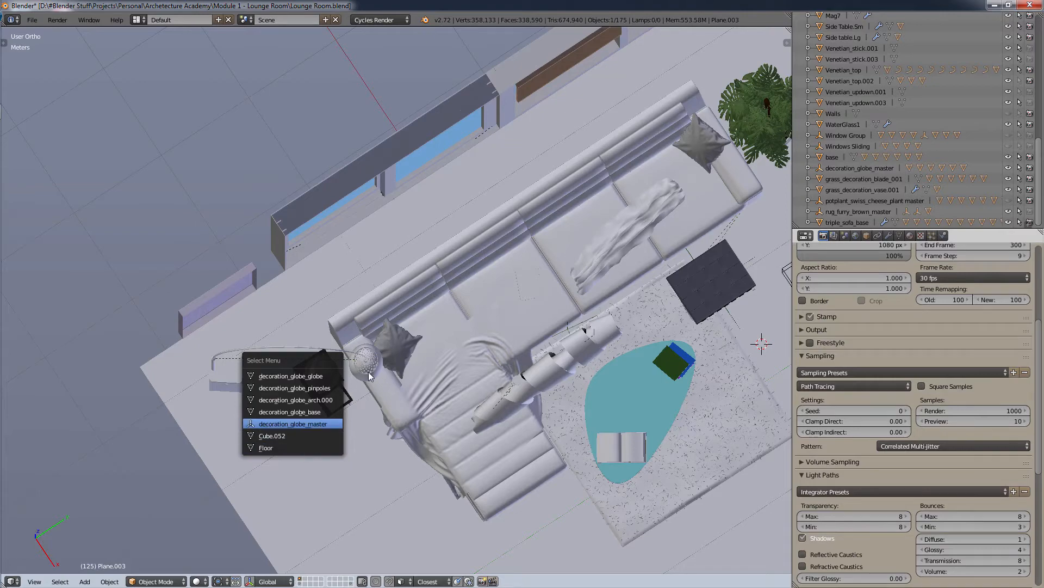
right_click(399, 411)
List the overlapping objects at the side table, the blanket on the chaise, the open magazine and the ceiling light
middle_click_drag(402, 424, 440, 379)
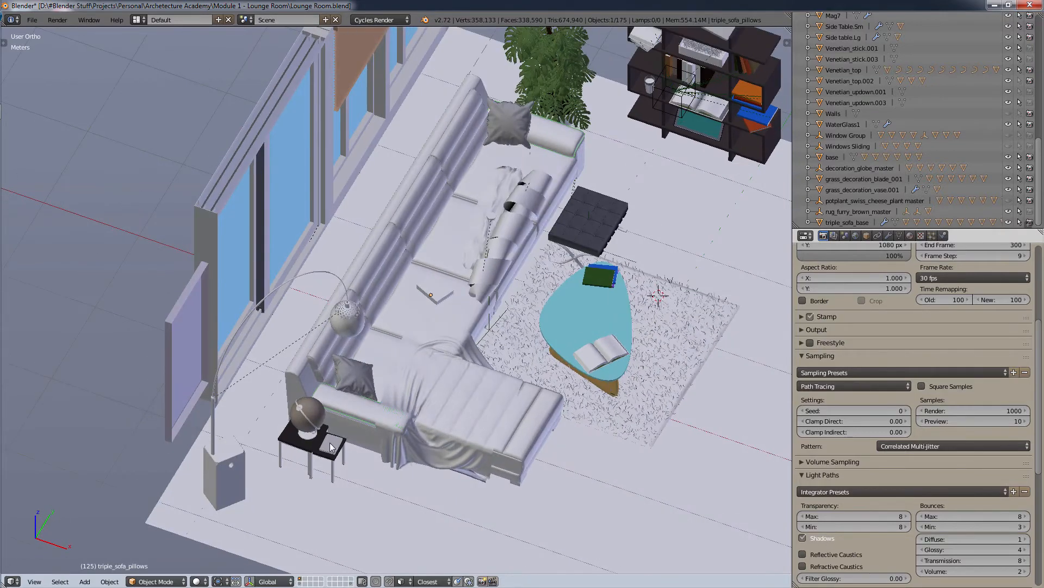
right_click(331, 447, "alt")
right_click(417, 386, "alt")
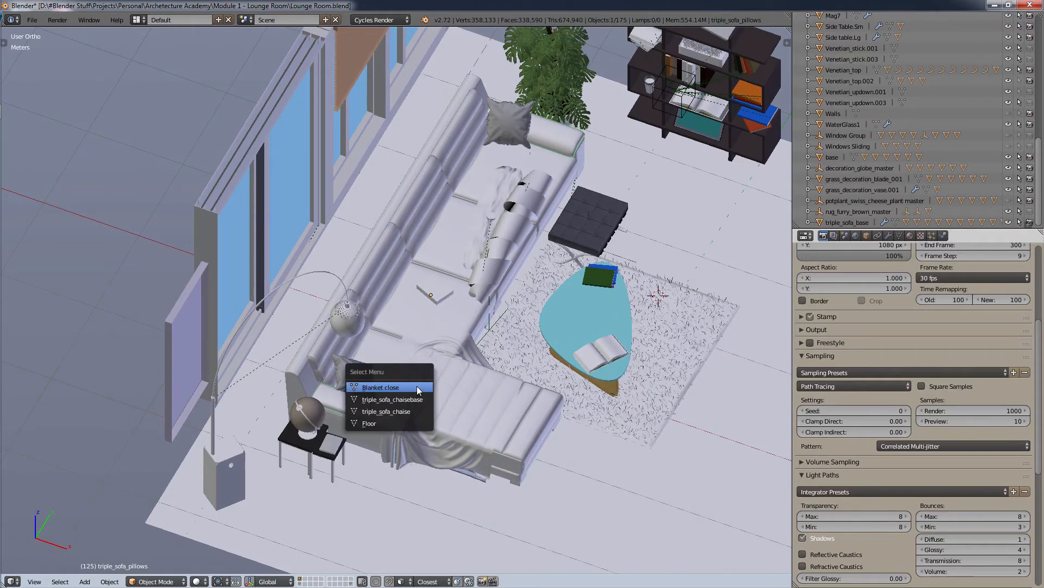
right_click(599, 347, "alt")
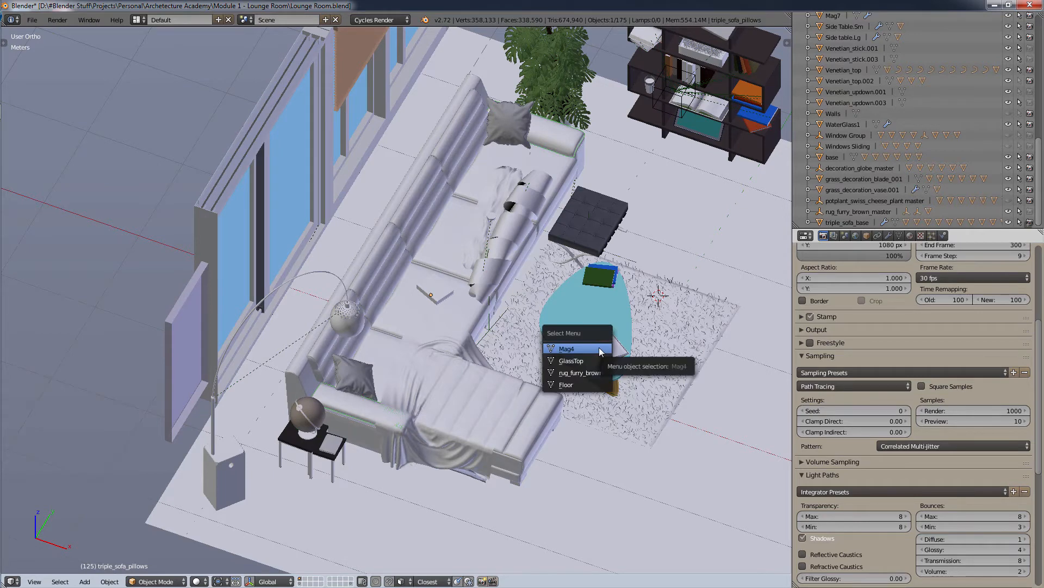
right_click(501, 241, "alt")
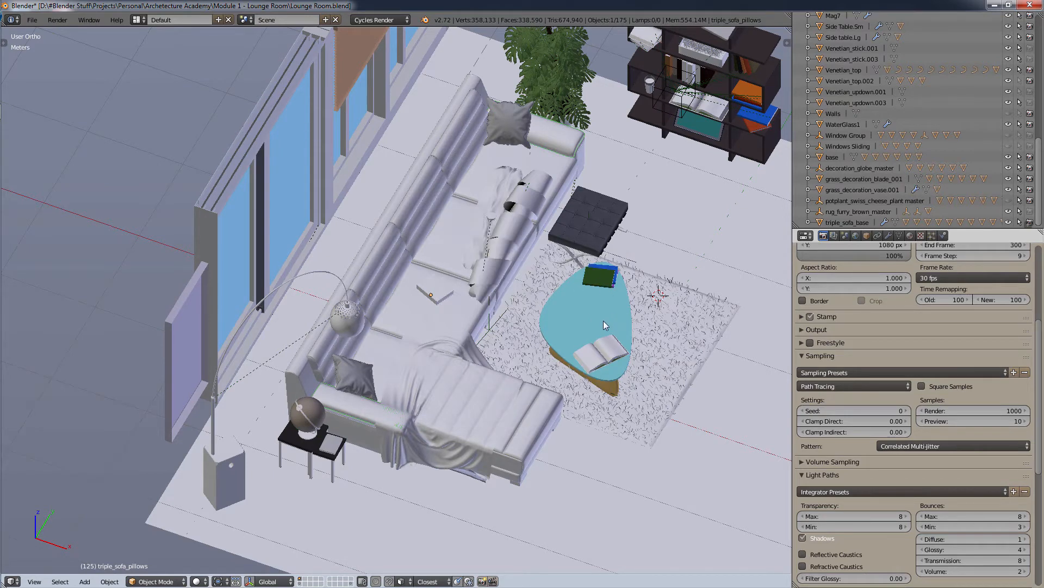
Start a new file by reloading the start-up file
scroll(600, 295, "down", 3)
middle_click_drag(614, 350, 575, 326)
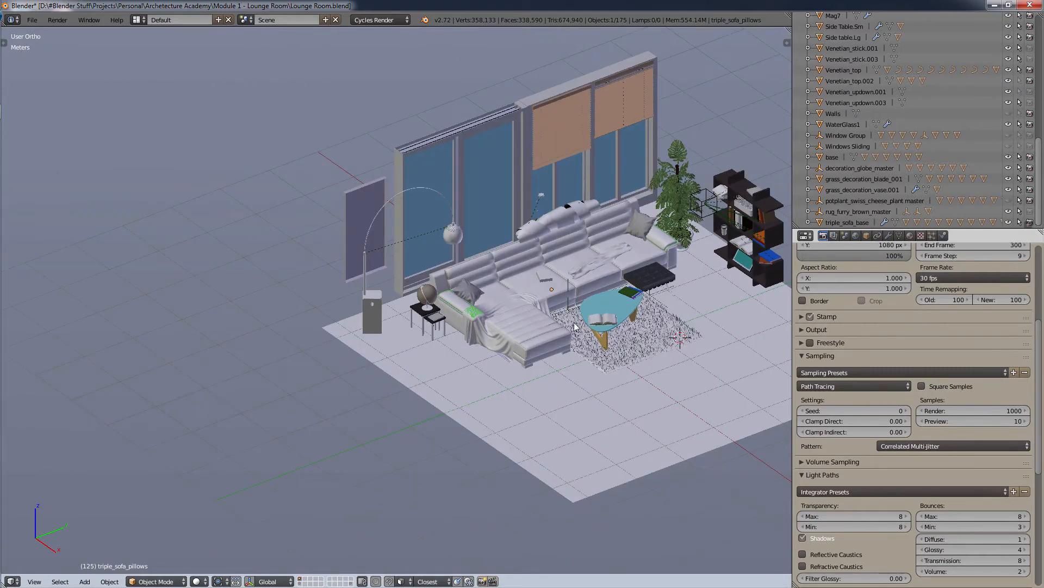
left_click(32, 20)
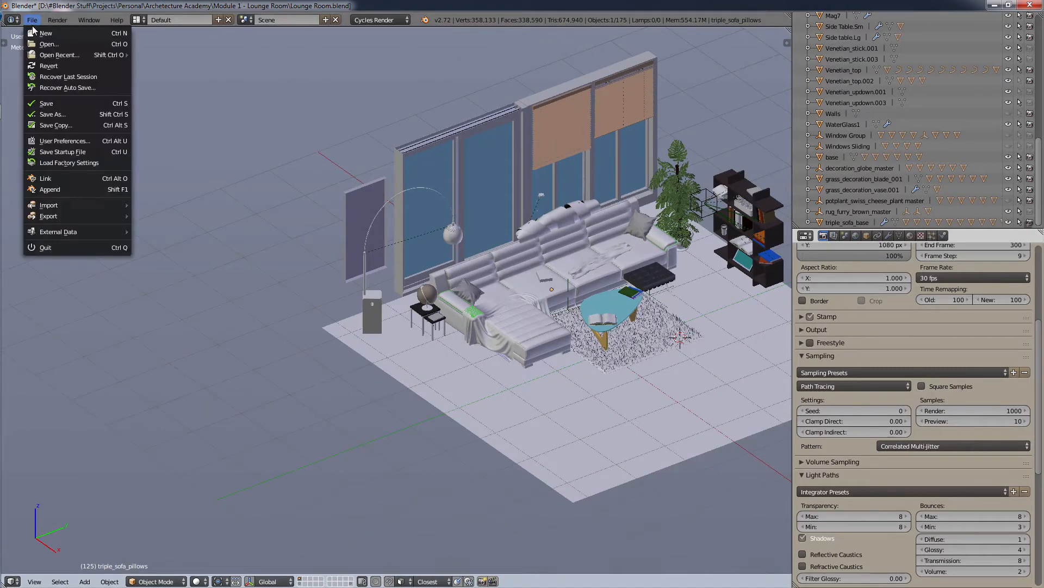
left_click(107, 33)
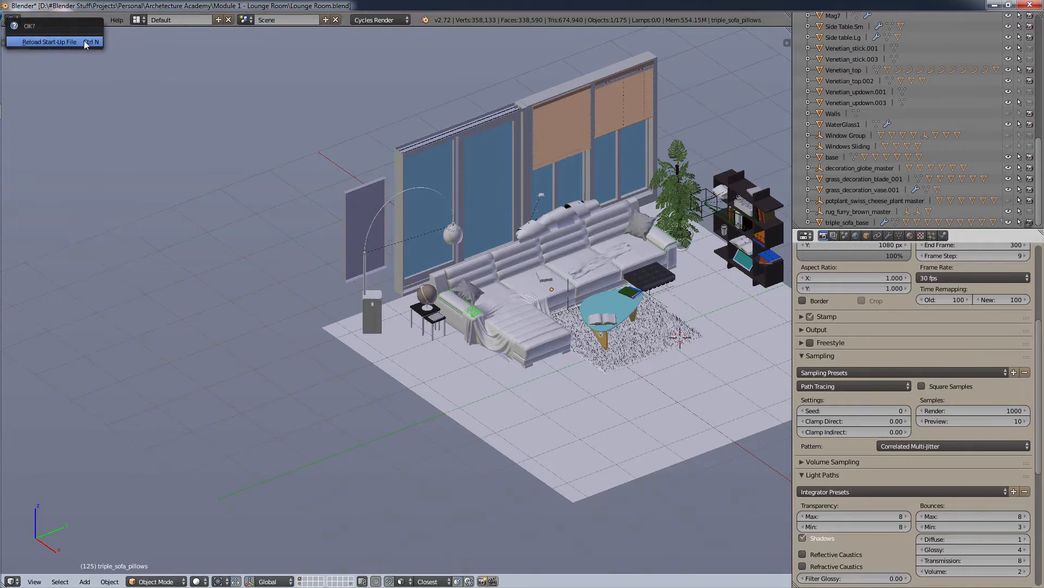
left_click(84, 42)
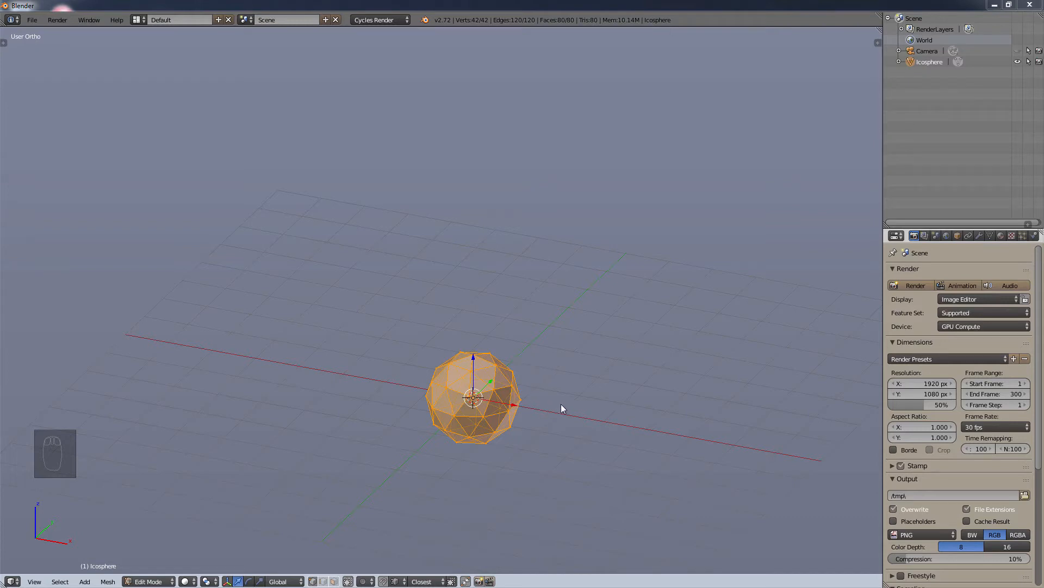
Snap the 3D cursor to the center and try bending the whole icosphere around it
left_click(544, 414)
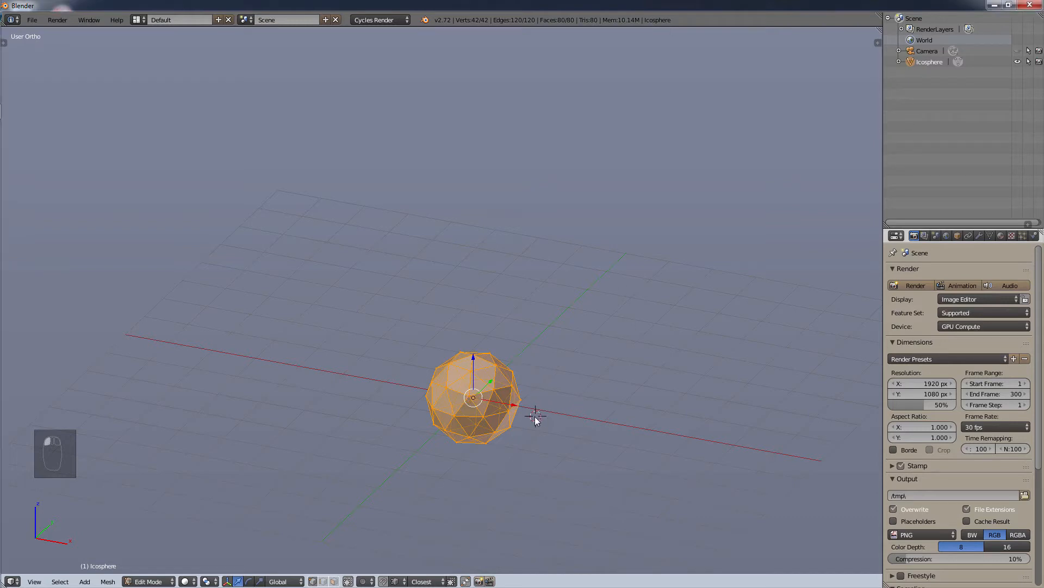
scroll(545, 414, "up", 3)
scroll(452, 391, "up", 1)
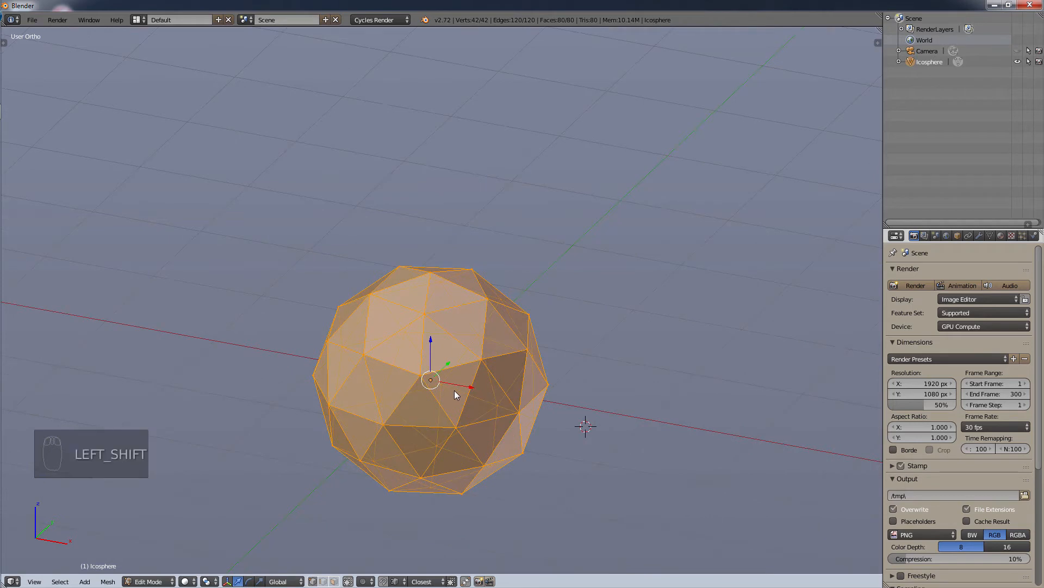
key("shift+s")
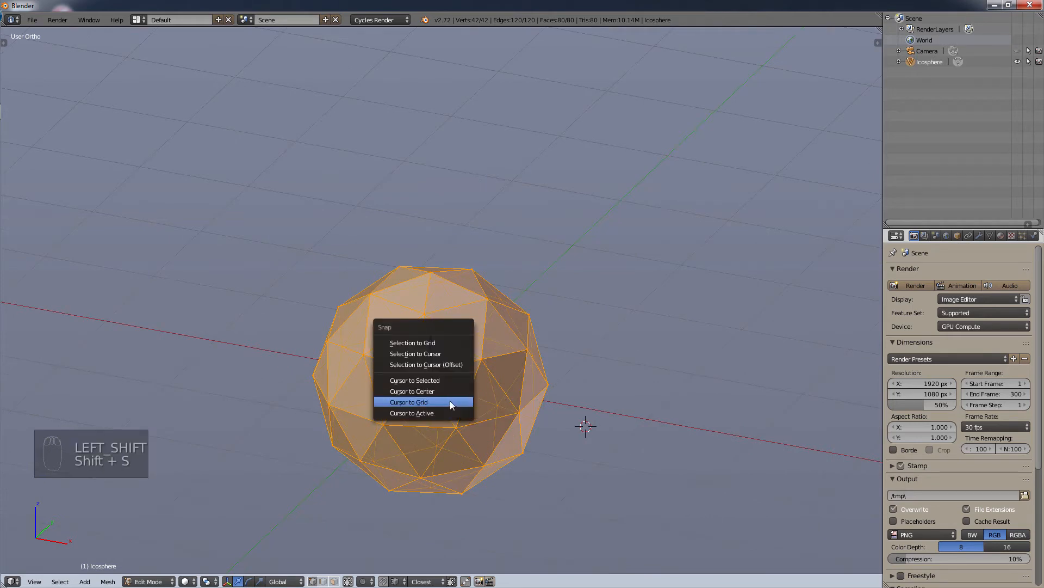
left_click(453, 392)
key("shift+w")
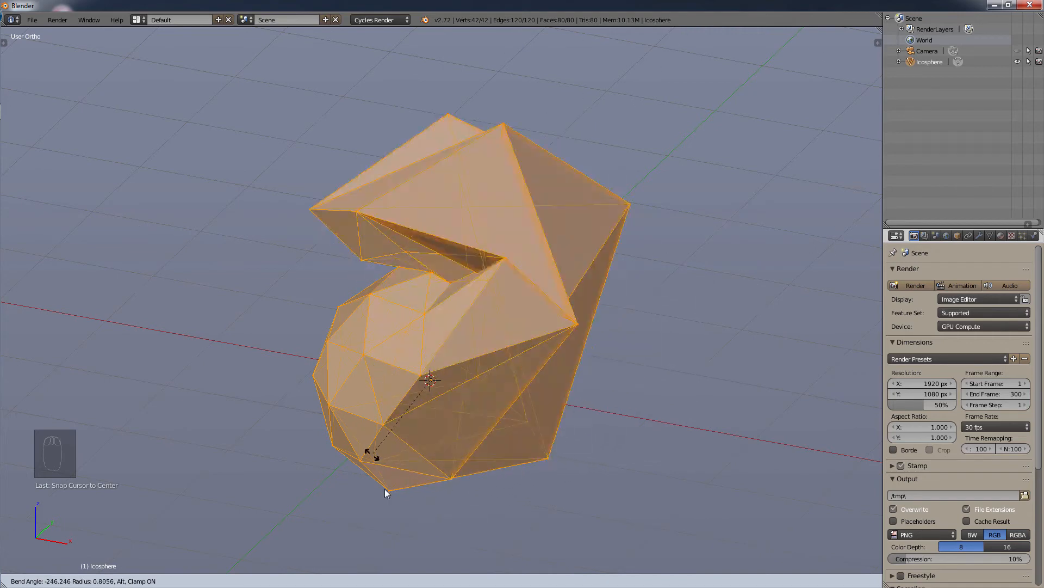
key("Escape")
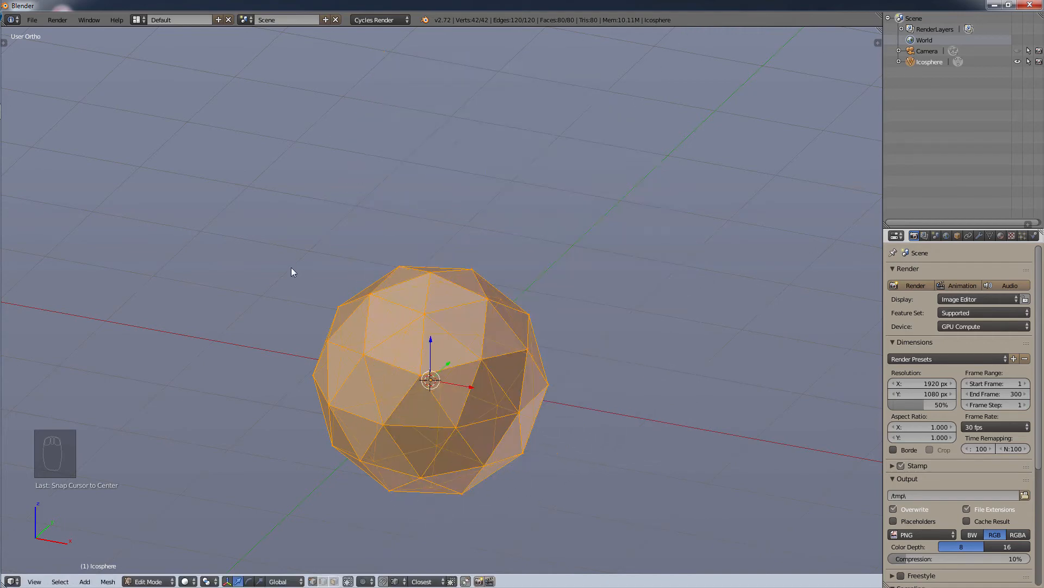
Place the 3D cursor well away from the icosphere and try bending the whole mesh around that point
left_click(764, 199)
key("shift")
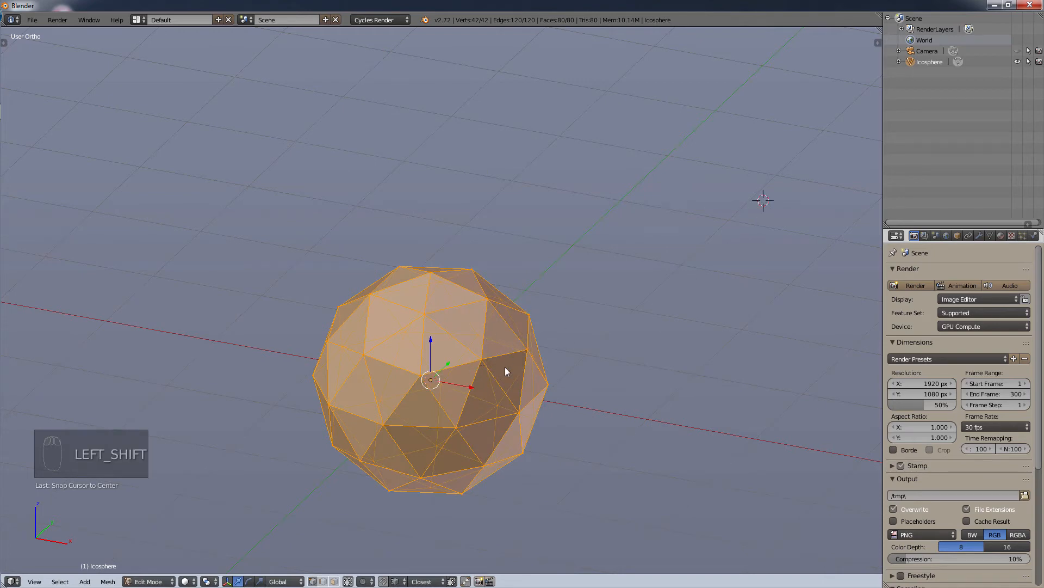
key("shift+w")
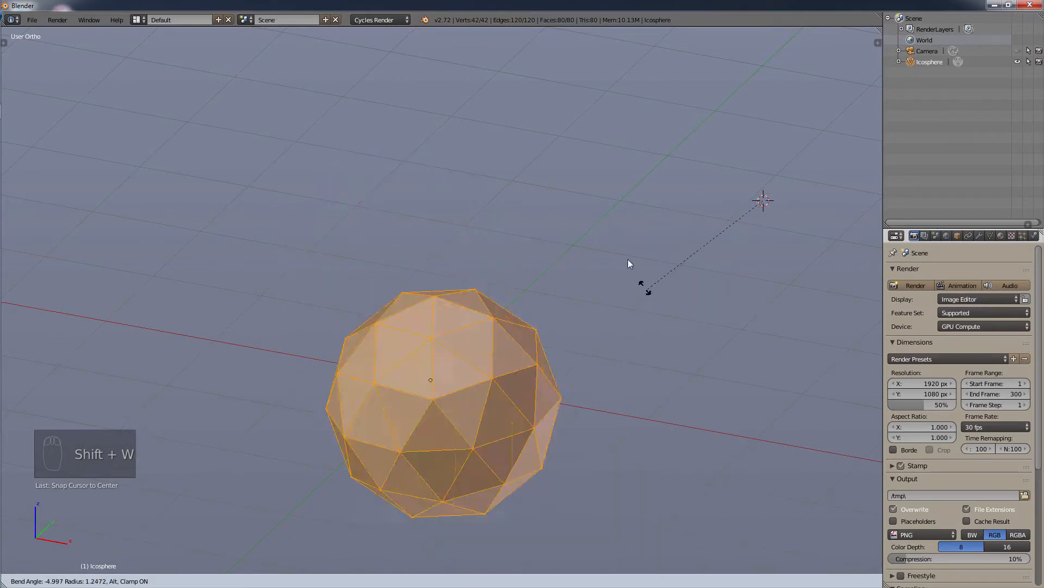
right_click(613, 259)
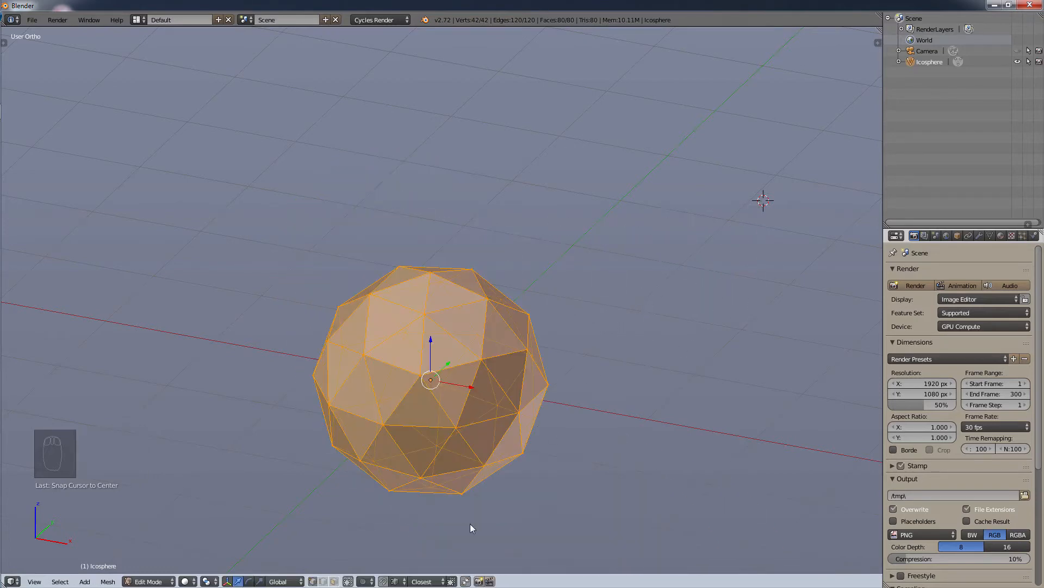
Switch to face selection, select a single upper face of the icosphere and try bending it around the distant 3D cursor
left_click(335, 581)
right_click(441, 362)
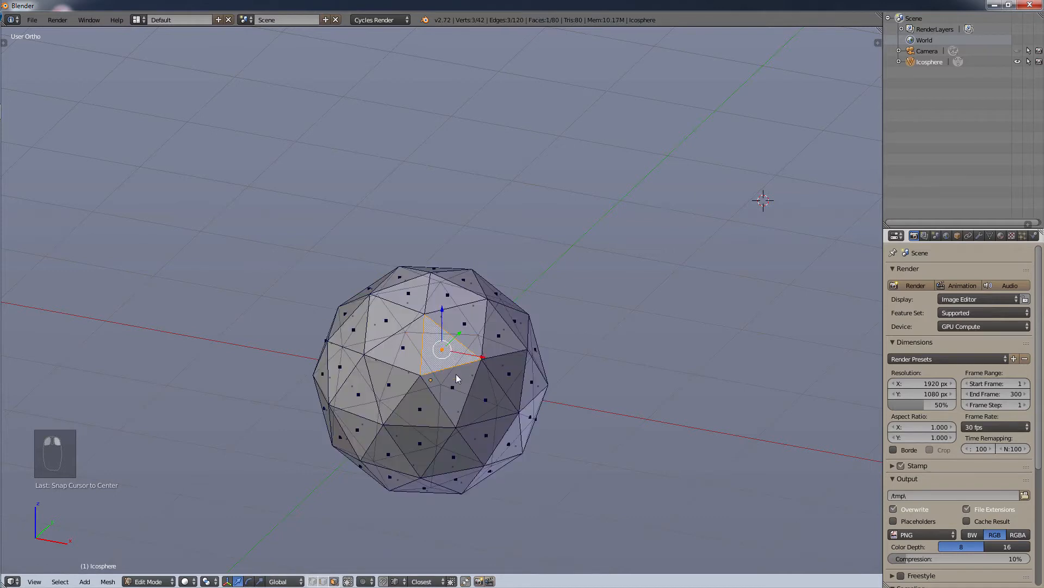
key("shift+w")
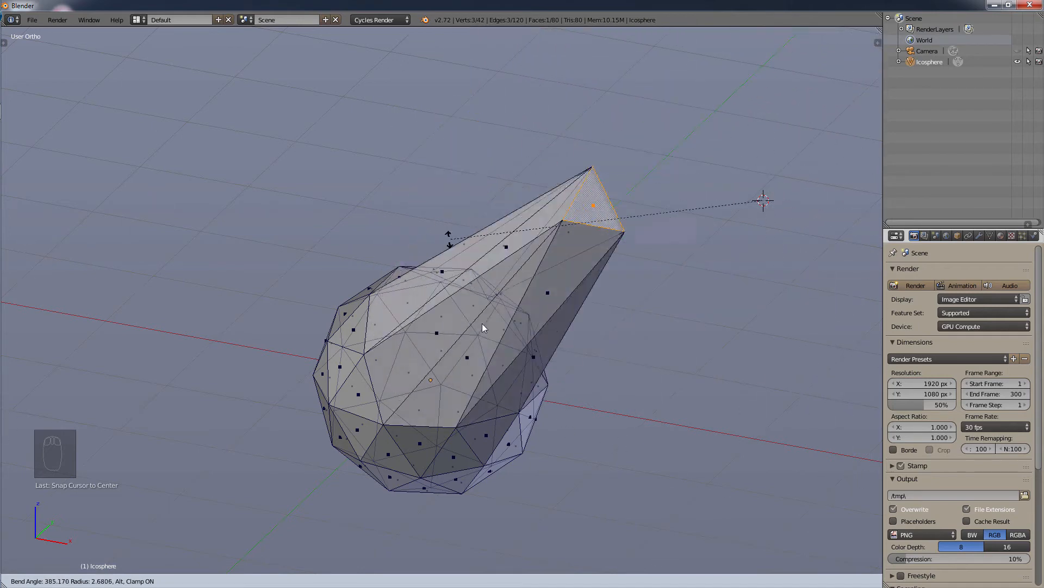
key("Escape")
Place the 3D cursor on the icosphere's left side and try bending the selected face around it
key("ctrl")
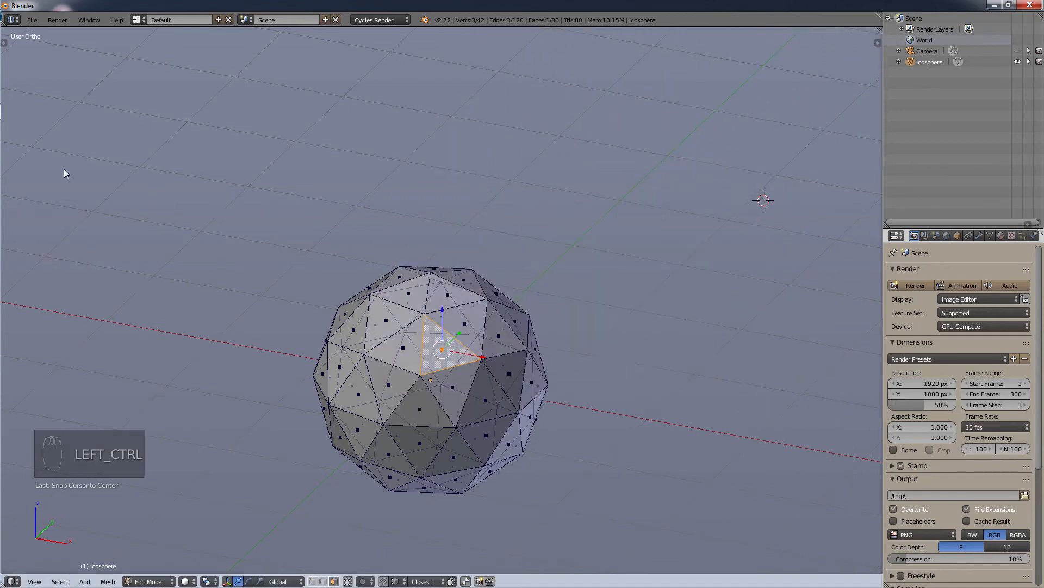
left_click(331, 384)
key("shift+w")
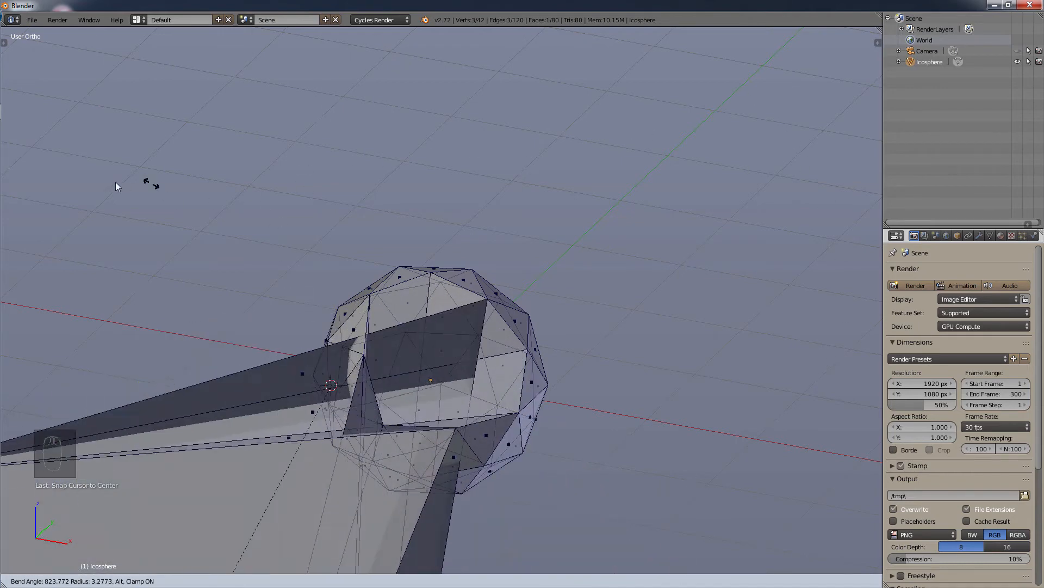
right_click(434, 291)
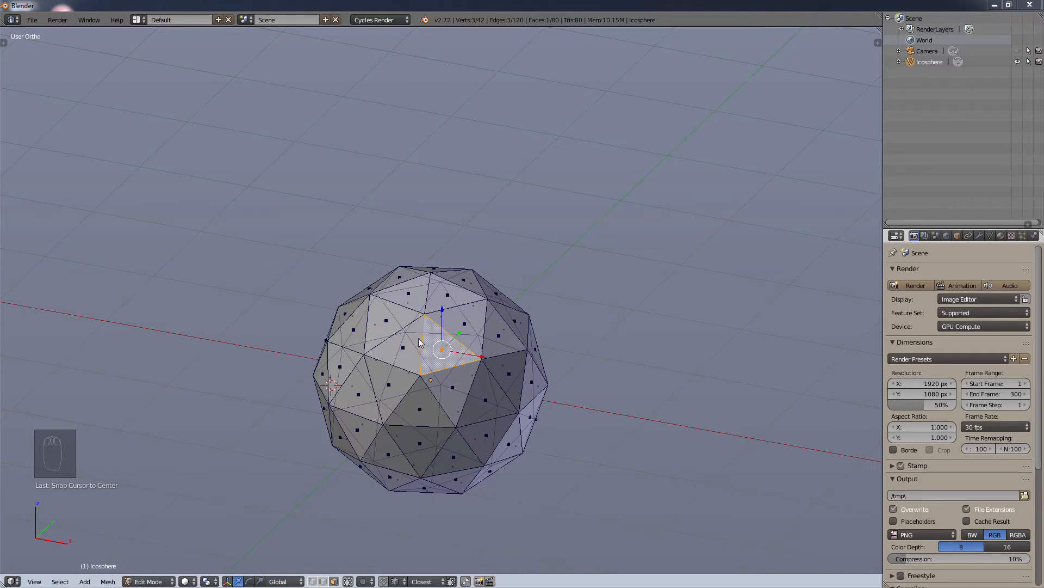
Select the neighbouring face on the icosphere's upper right and extrude it outward into a long prism
left_click(468, 325)
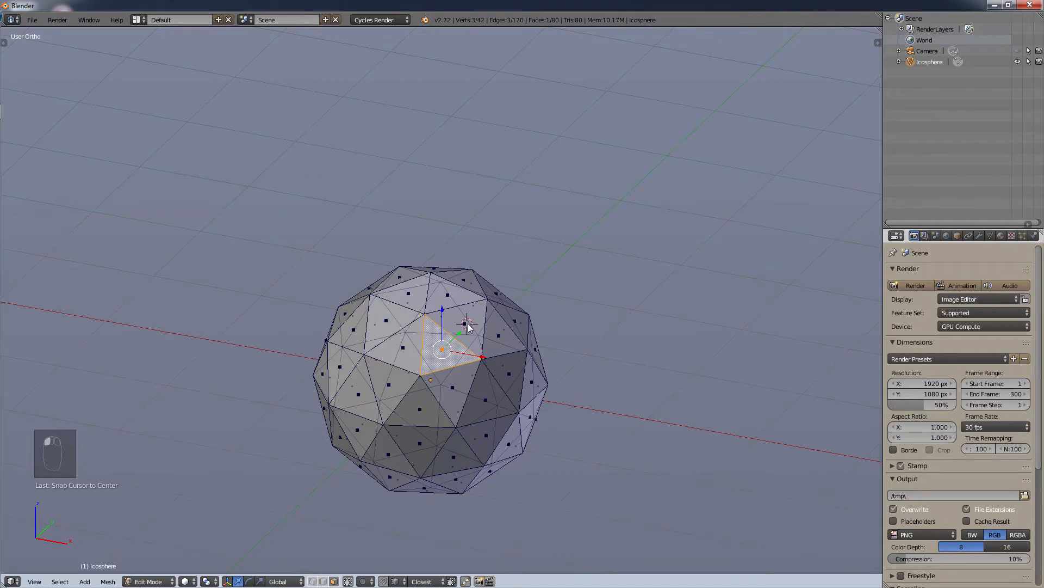
right_click(469, 327)
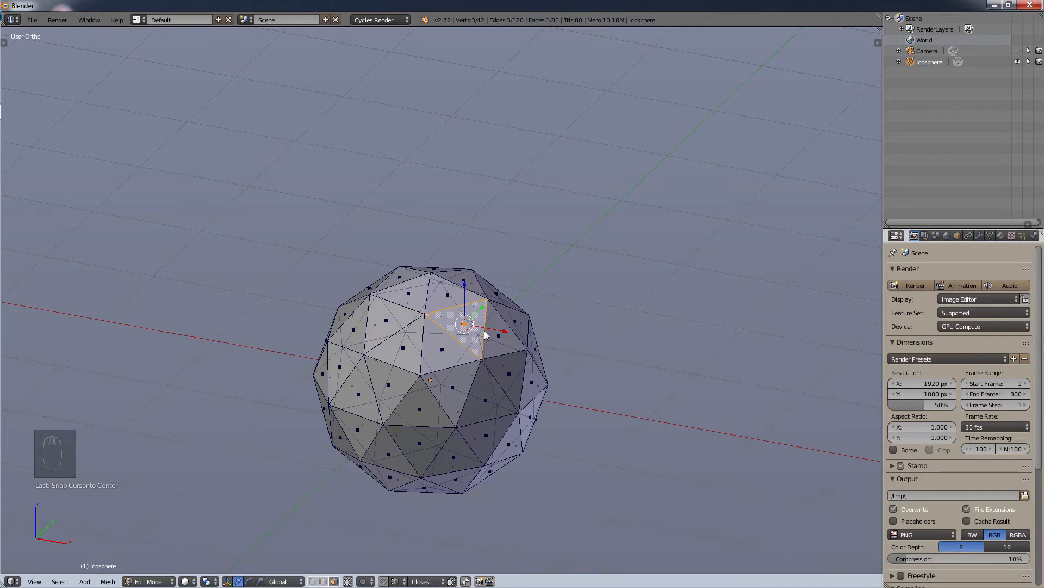
key("e")
left_click(596, 223)
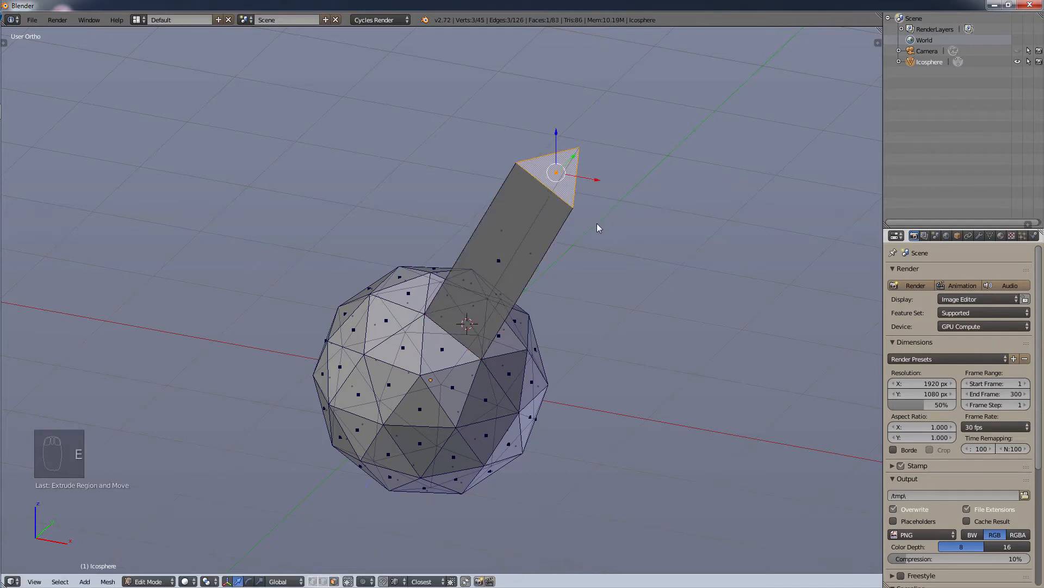
Scale up the extruded end face and move it down and to the right, closer to the icosphere
key("s")
left_click(616, 269)
key("g")
left_click(674, 311)
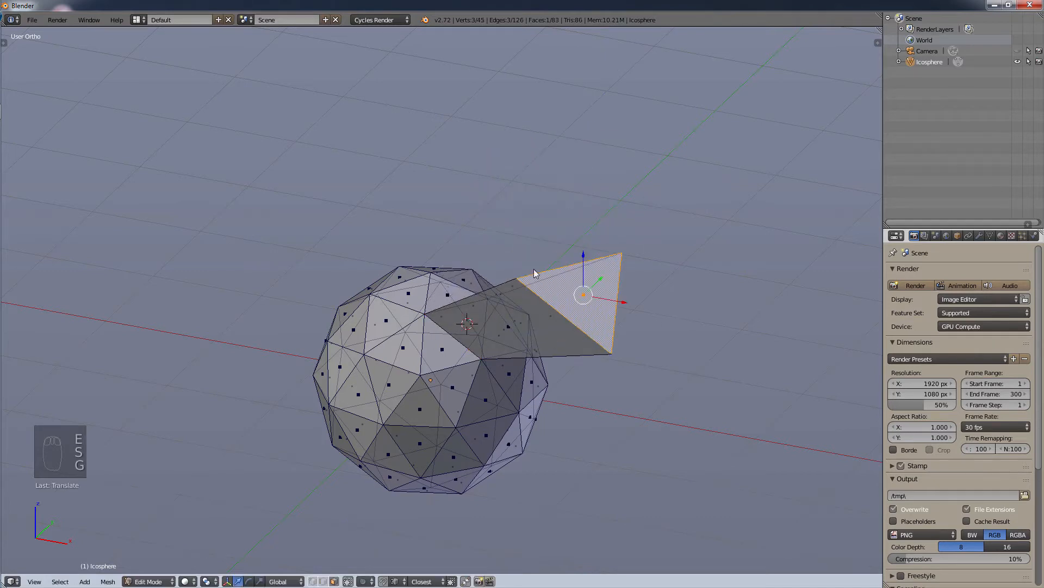
Lower the prism's end face, extrude it down toward the icosphere and rotate the new end face
right_click(557, 271)
key("e")
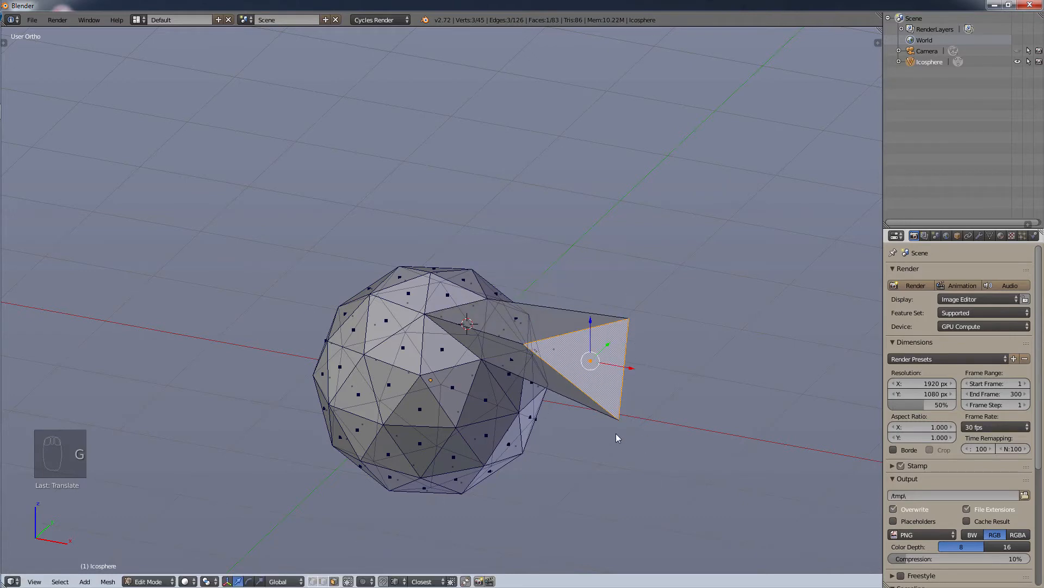
left_click(603, 515)
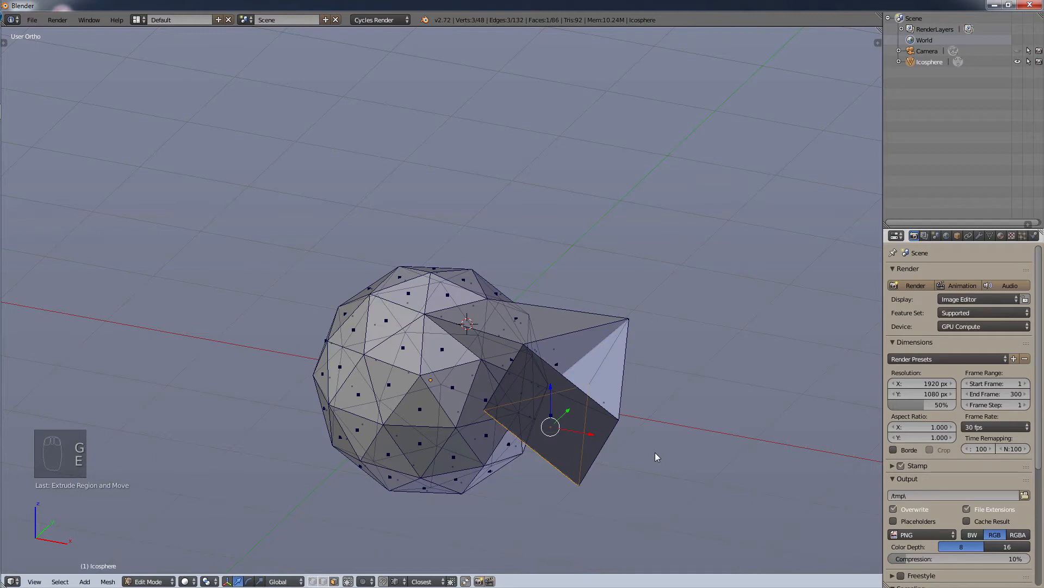
key("r")
left_click(665, 338)
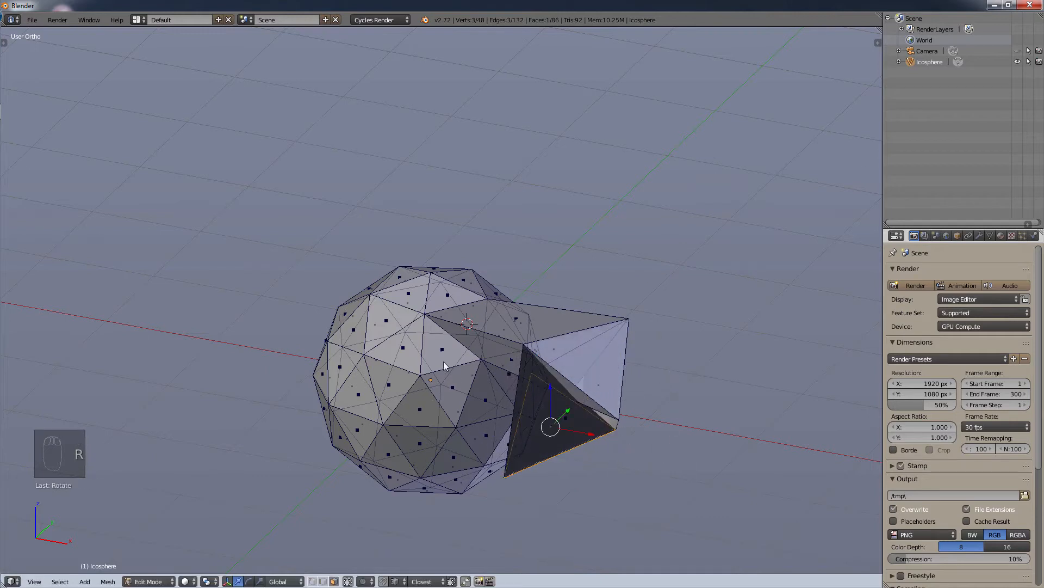
Extrude the icosphere's upper front face outward, then rotate and enlarge the extruded end face
right_click(403, 351)
key("e")
left_click(272, 366)
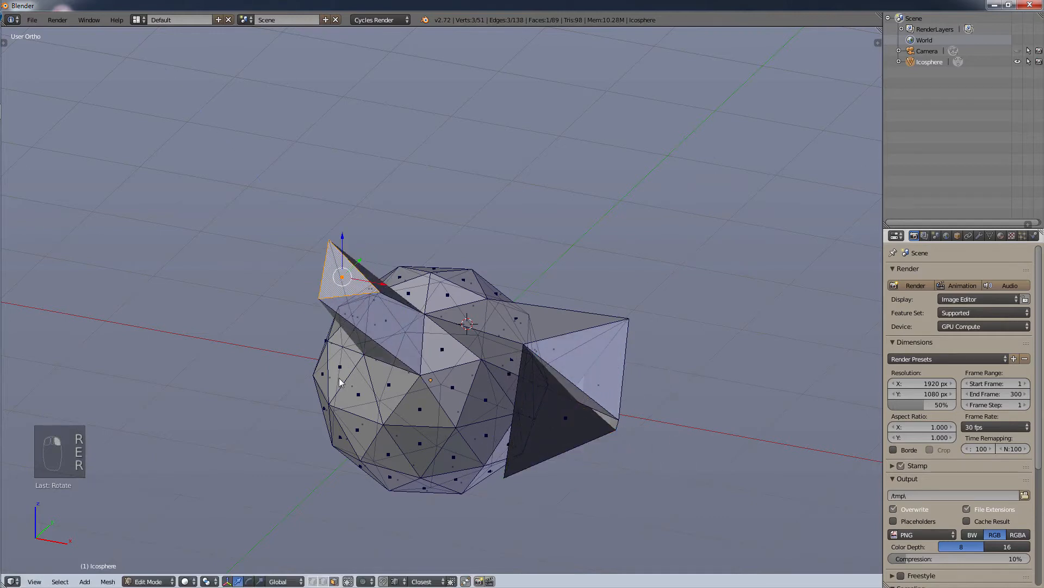
key("s")
left_click(260, 362)
Select a small face on top of the icosphere and pull it up and to the right
right_click(465, 298)
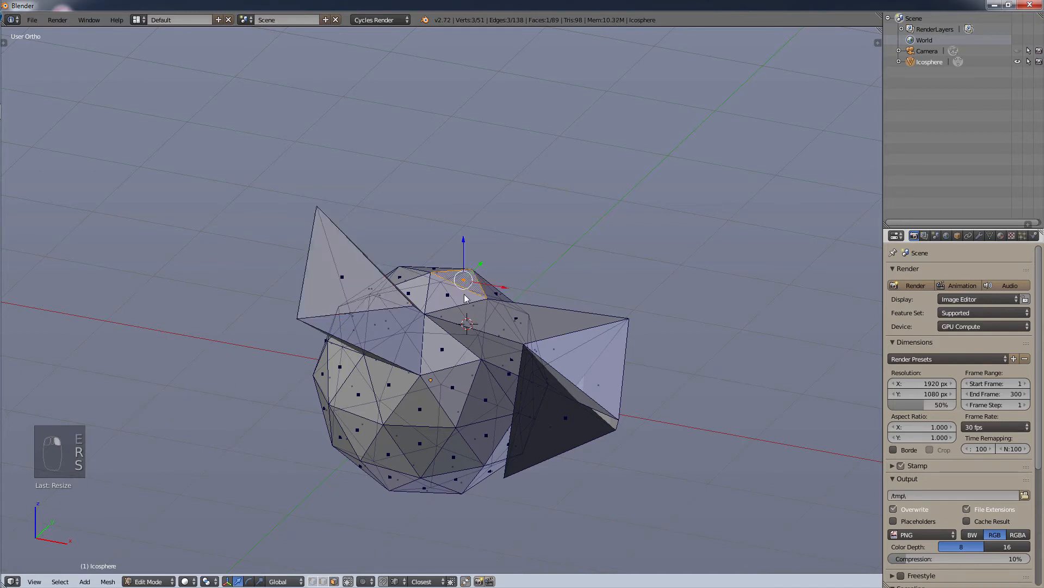
key("g")
left_click(546, 191)
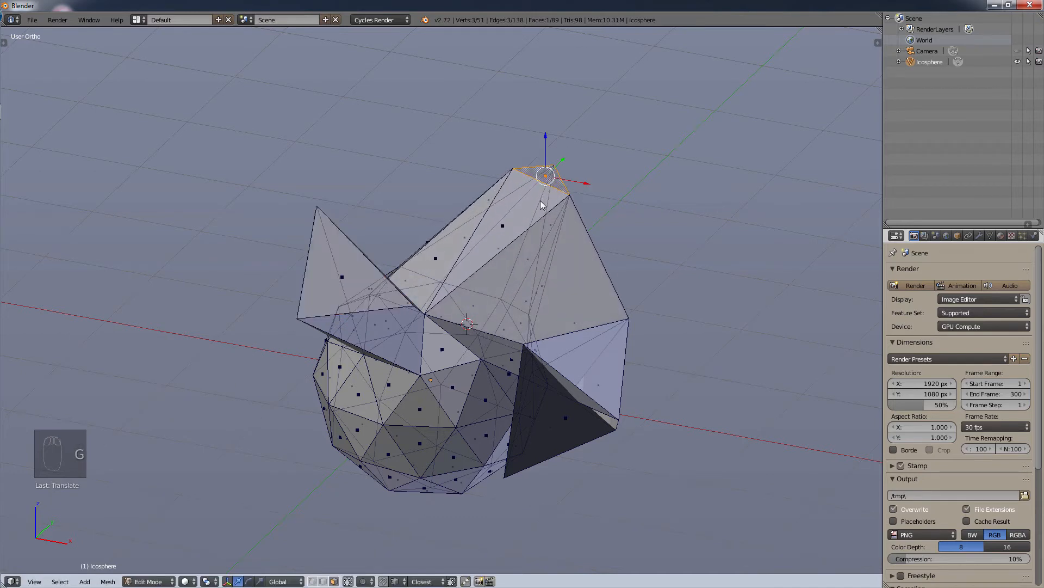
key("ctrl+s")
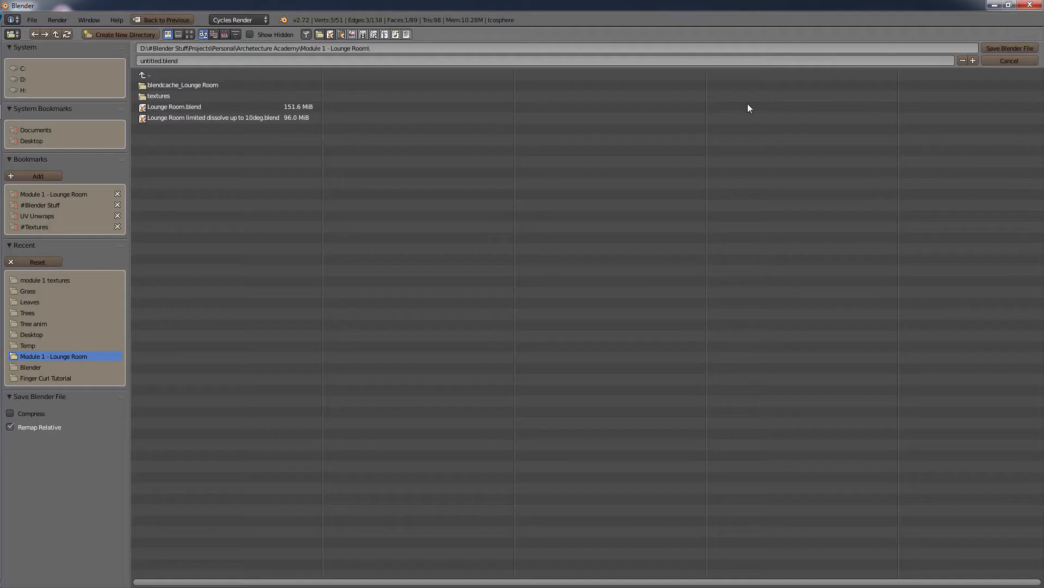
left_click(1010, 61)
key("shift+s")
left_click(745, 259)
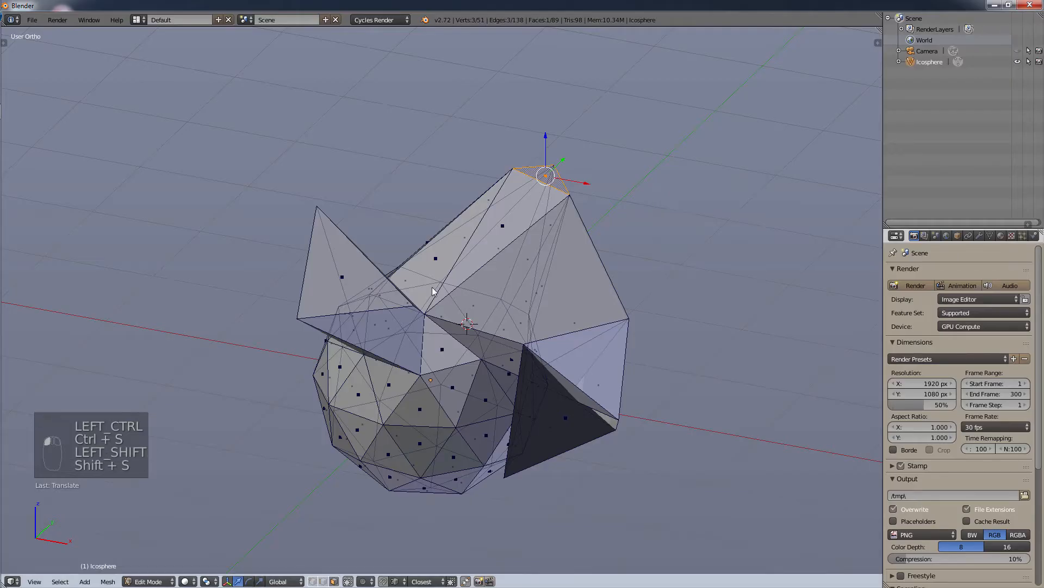
Shrink/Fatten the selected top face far outward along its normal
key("alt+s")
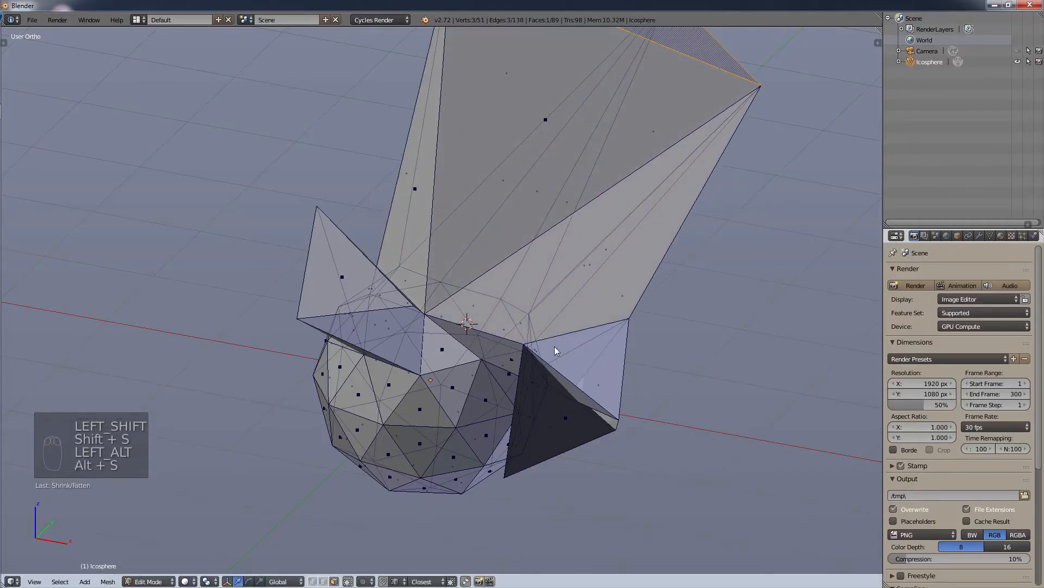
left_click(553, 346)
scroll(522, 239, "down", 3)
middle_click_drag(518, 226, 532, 304, "shift")
scroll(523, 327, "up", 2)
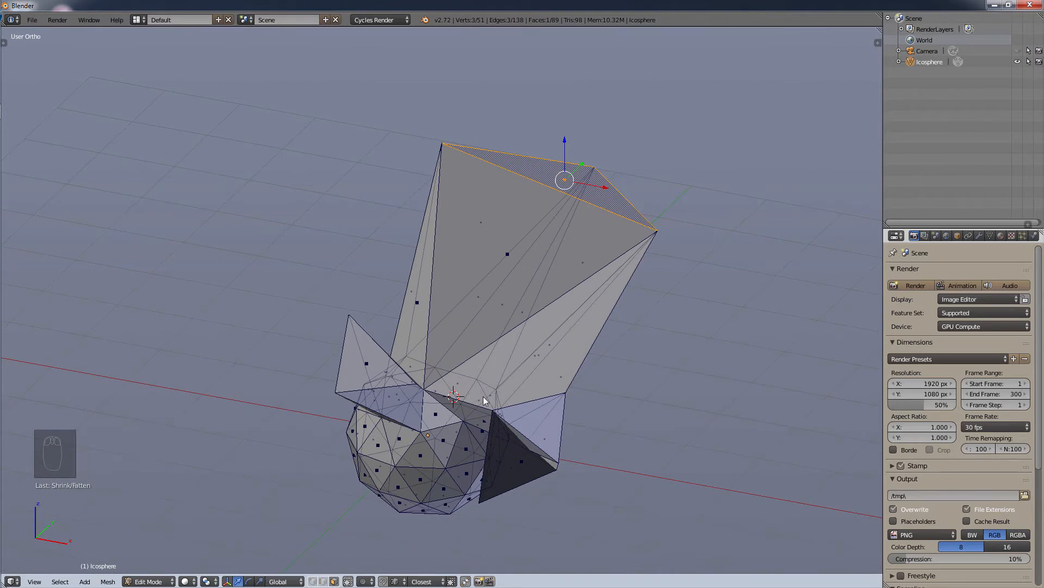
Undo the Shrink/Fatten of the top face and redo it
key("ctrl")
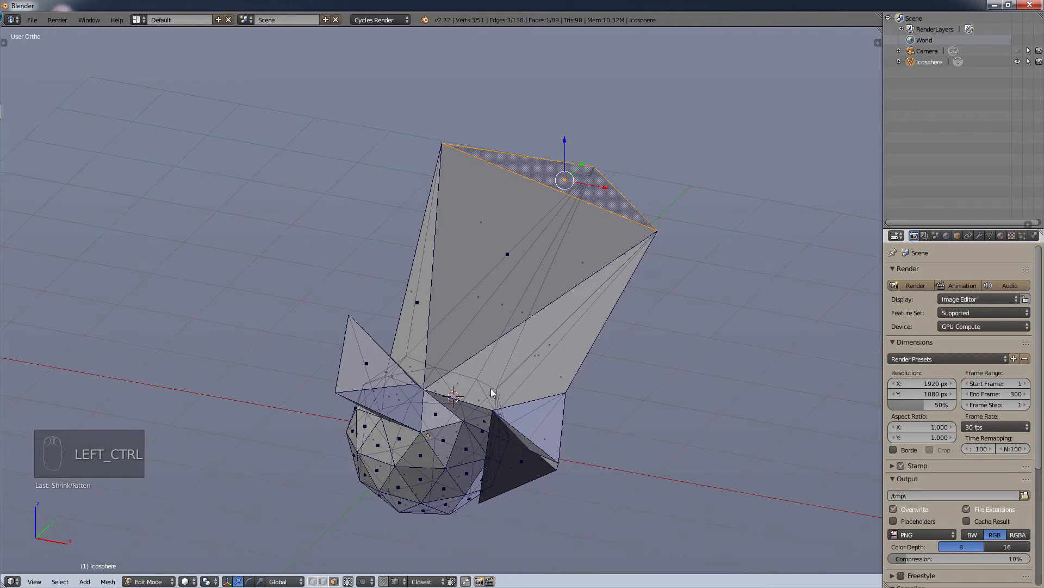
key("ctrl+z")
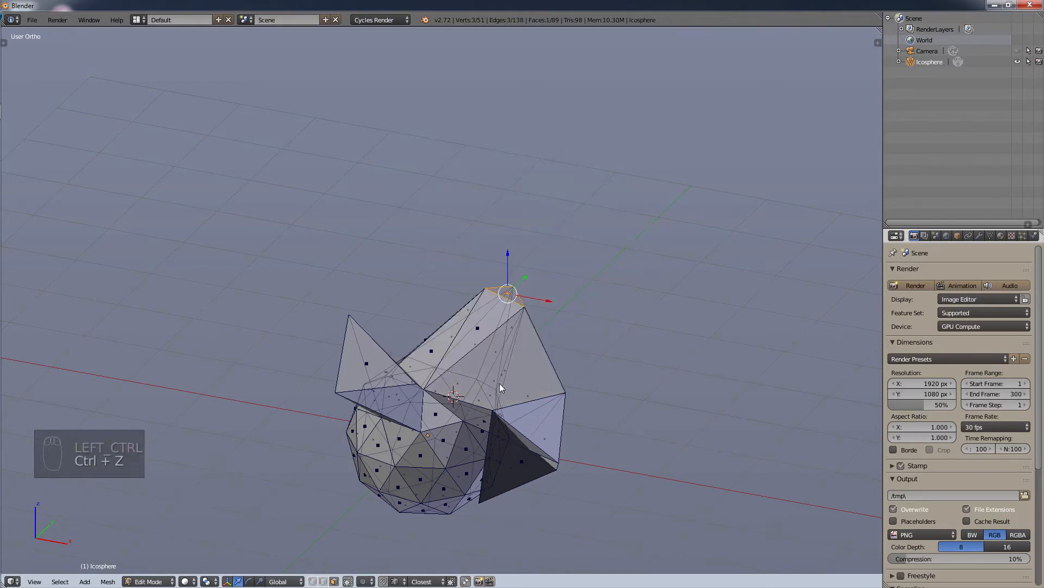
key("ctrl+shift+z")
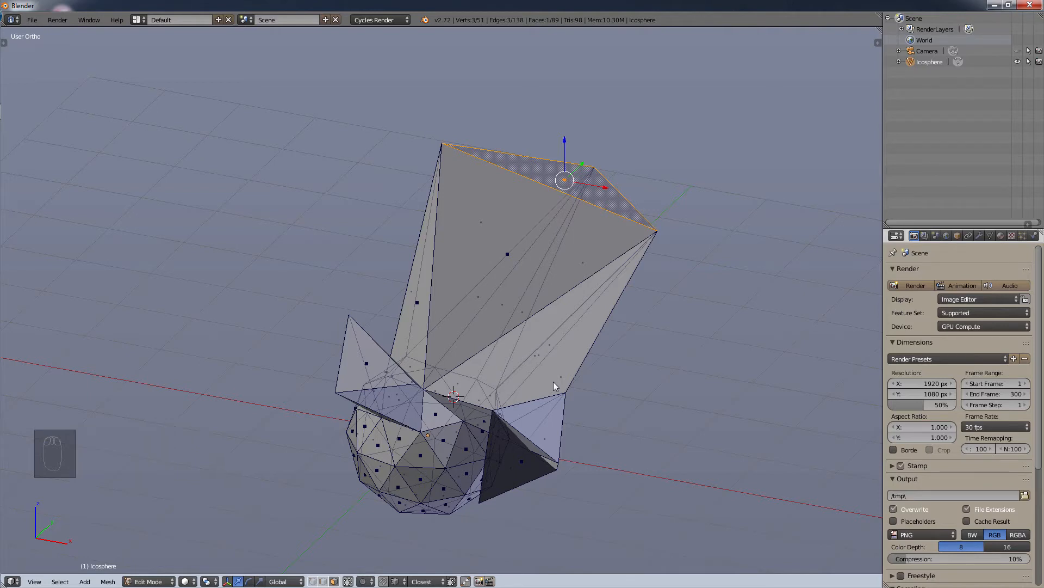
Use the undo history to return the icosphere to its state before all the face edits
key("ctrl+alt")
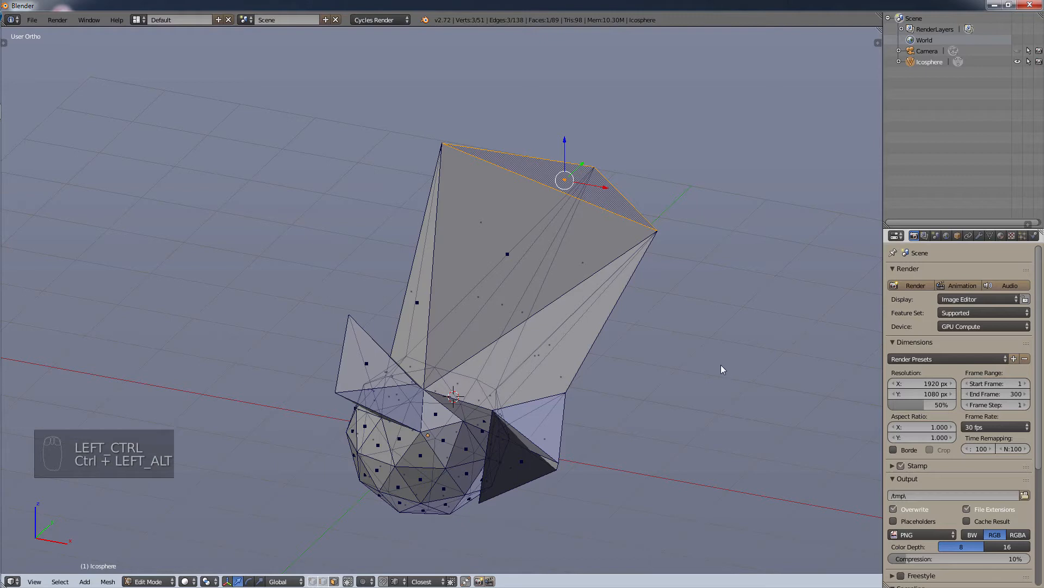
key("ctrl+alt+z")
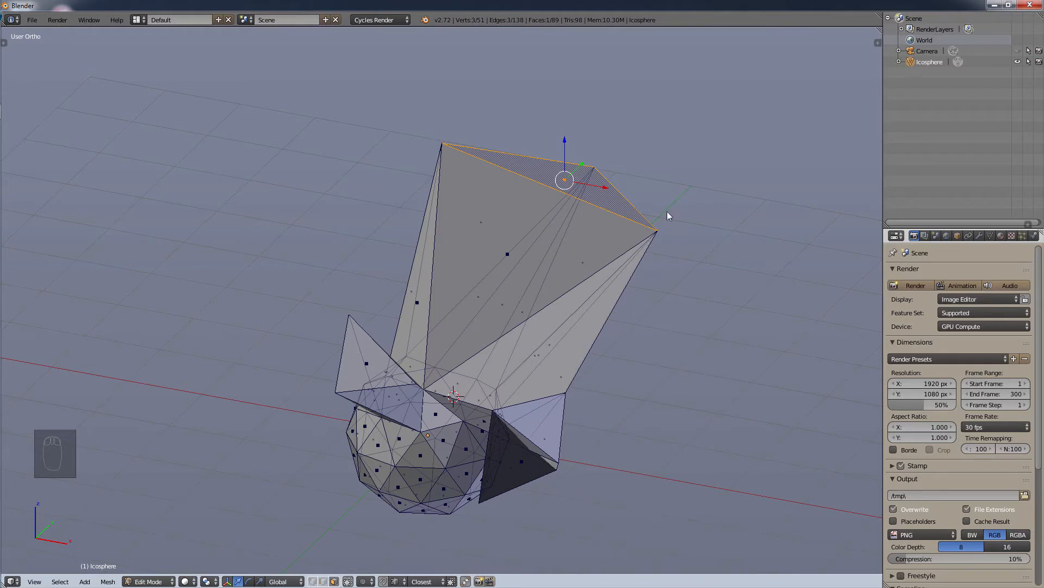
key("ctrl")
key("ctrl+alt+z")
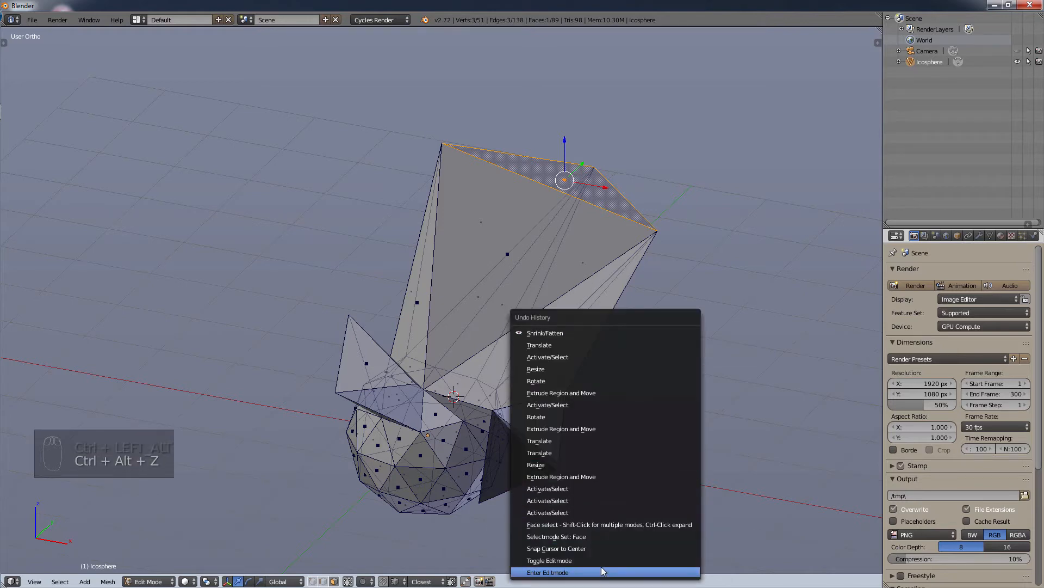
left_click(621, 546)
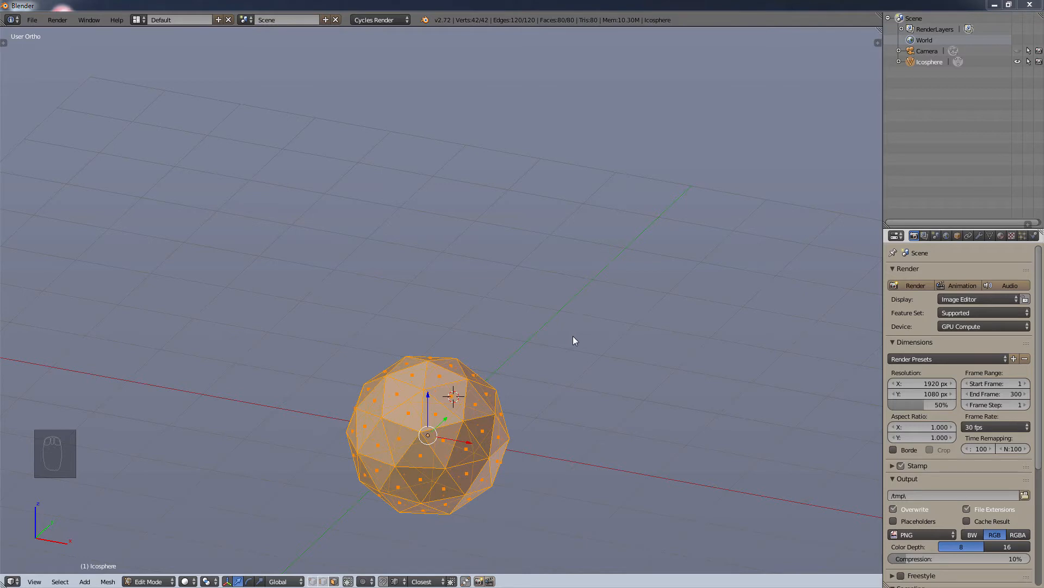
Select a face on the icosphere's right side and try moving it in camera view
right_click(517, 379)
key("KP_0")
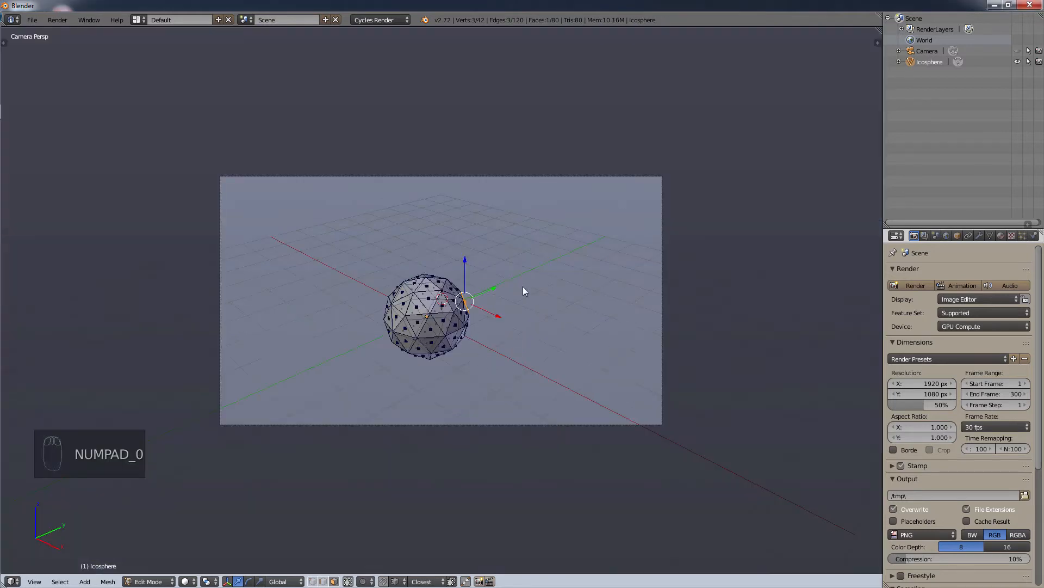
key("g")
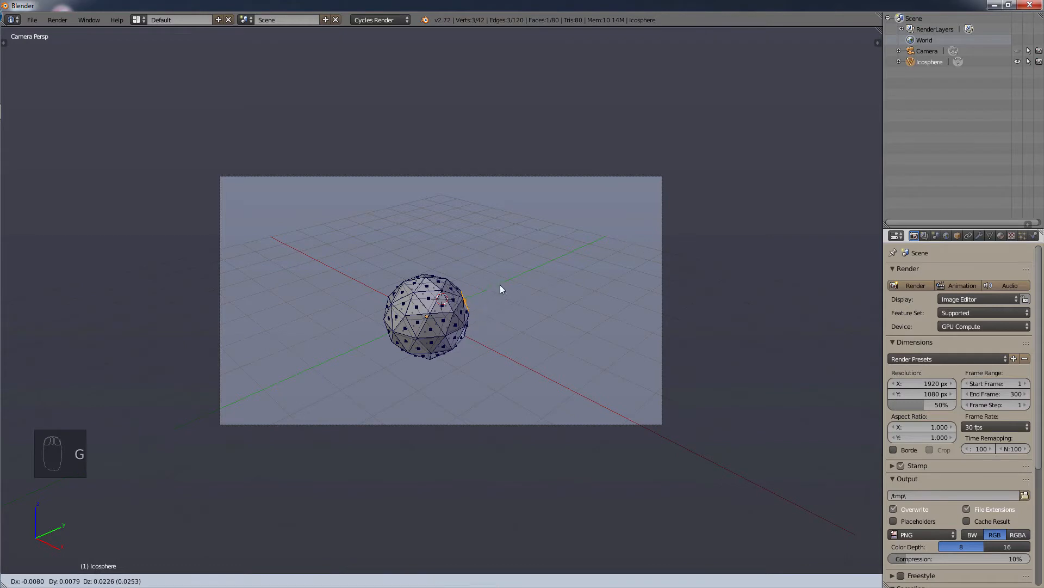
right_click(512, 284)
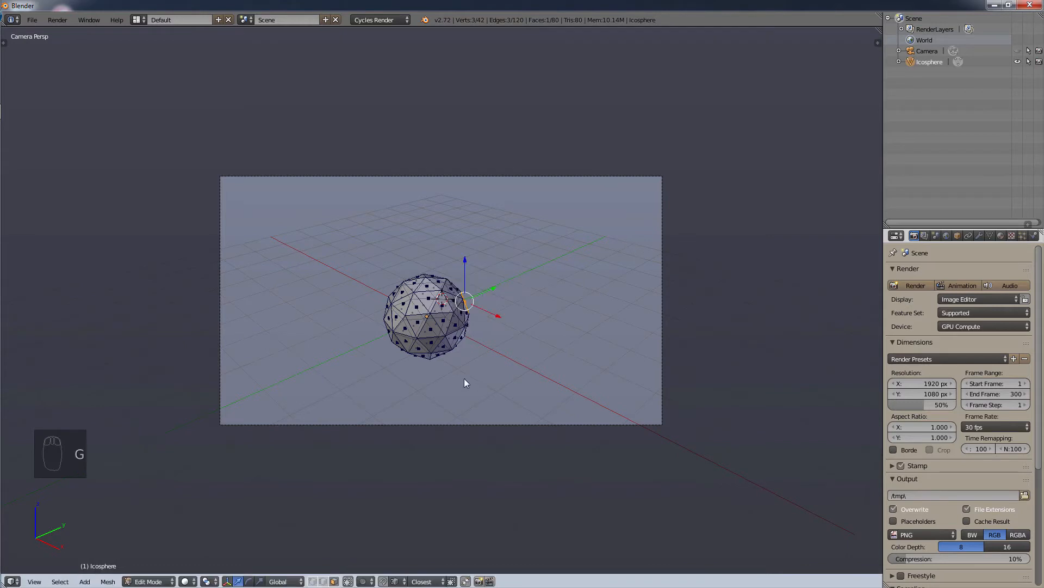
Select the Camera, make it visible in the viewport and try moving and rotating it in camera view
left_click(934, 54)
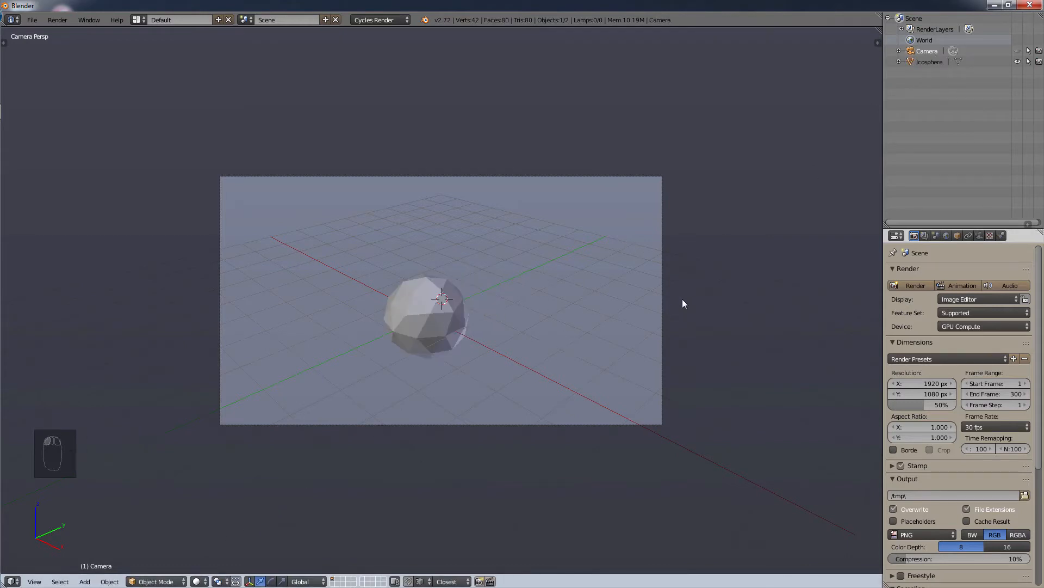
key("g")
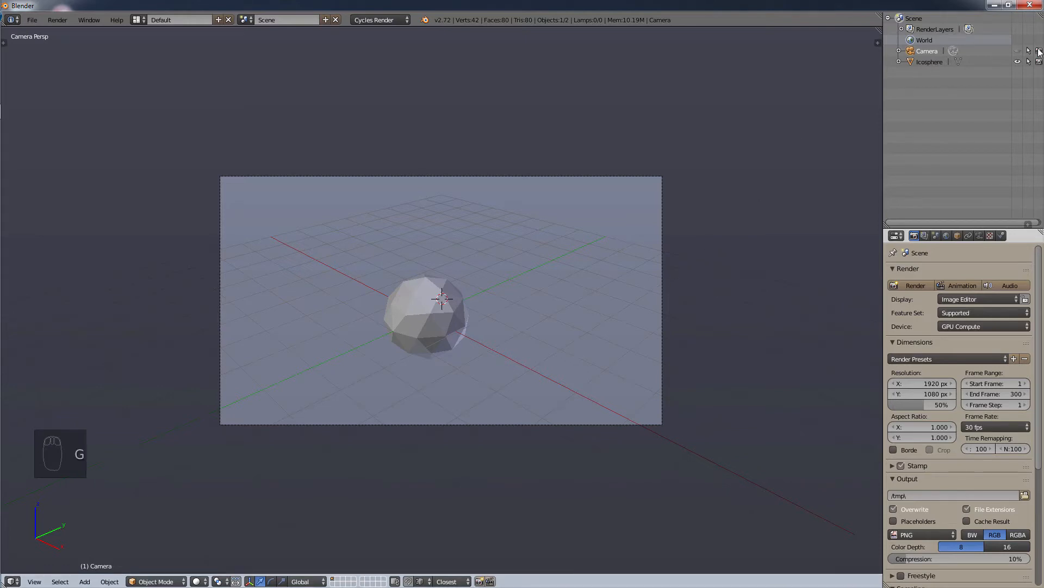
key("g")
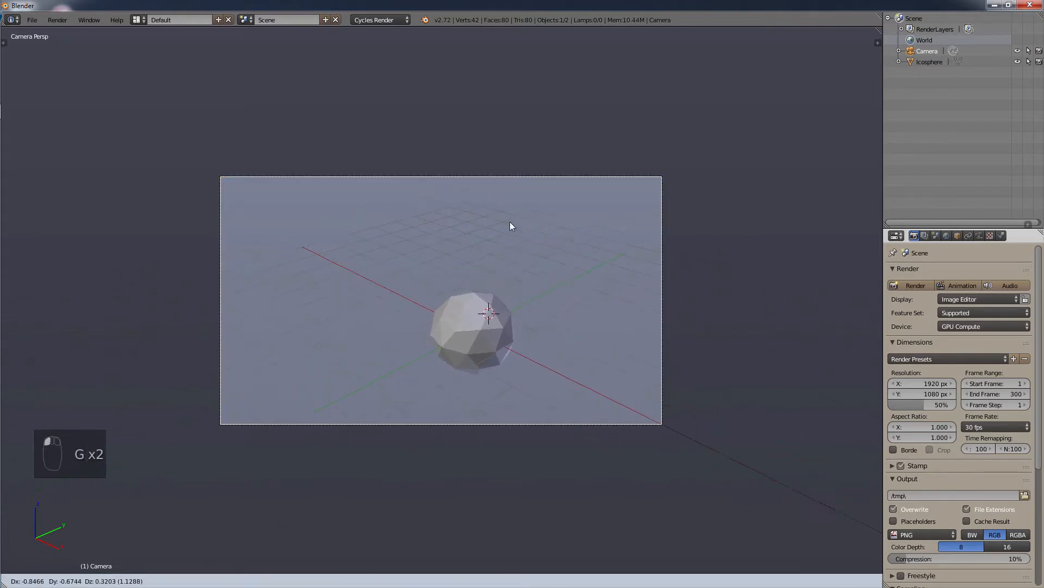
left_click(506, 302)
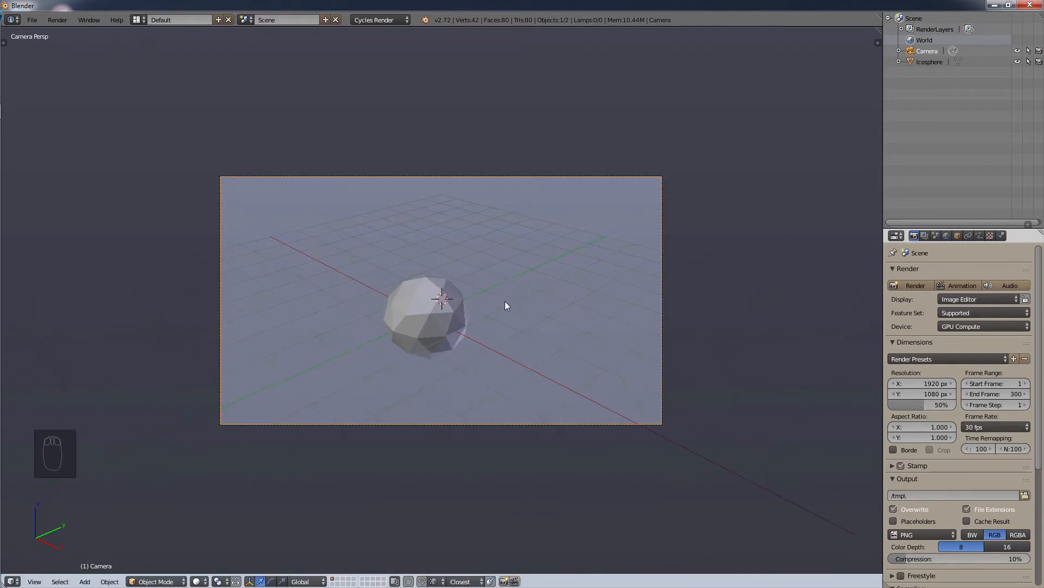
key("r")
right_click(512, 319)
Leave camera view and try walk navigation around the icosphere in the user view
key("KP_0")
key("shift+f")
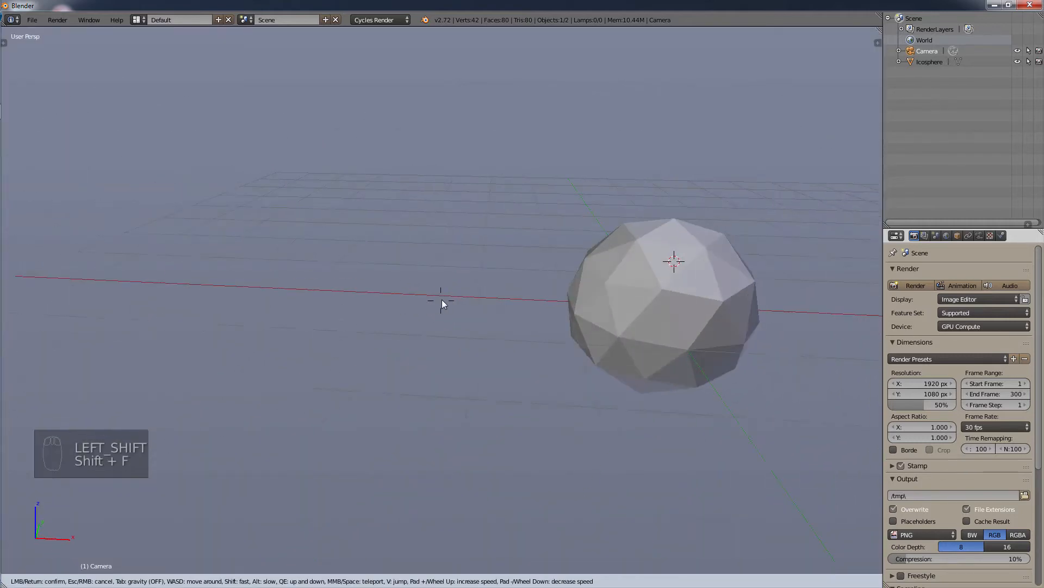
key("Escape")
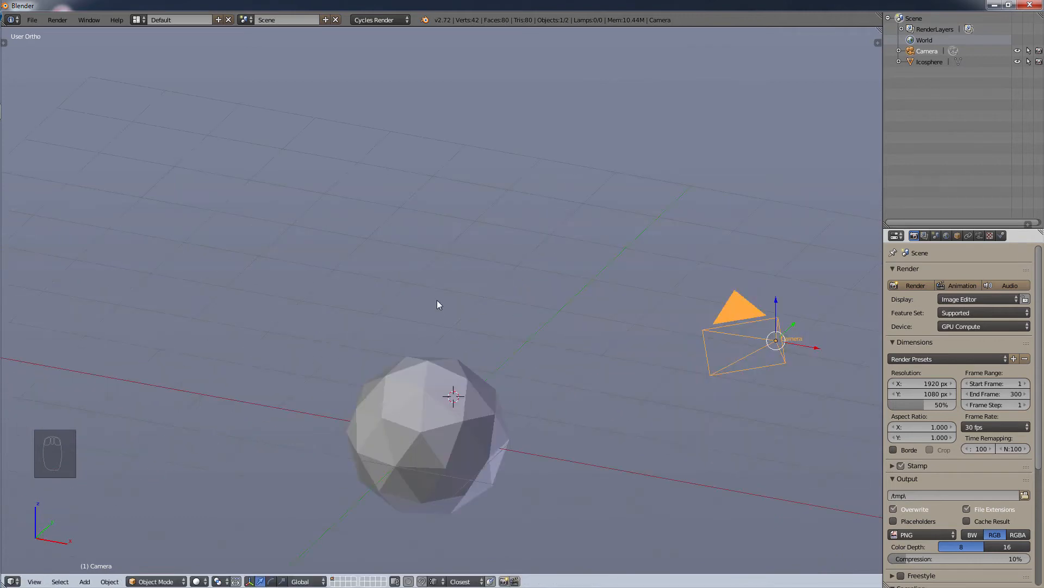
Walk the camera around the icosphere in camera view and settle it on a closer, centred framing
key("KP_0")
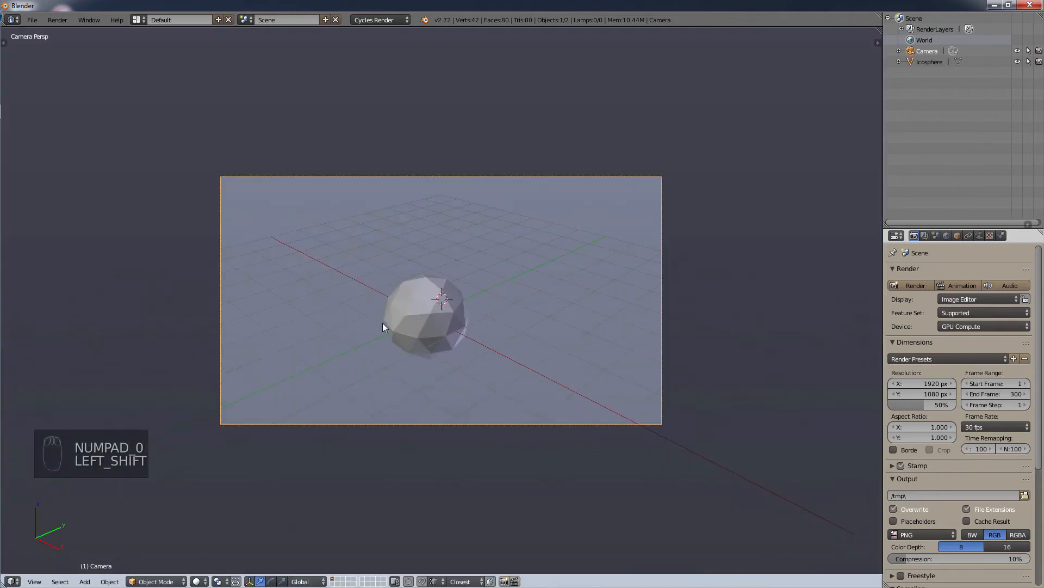
key("shift+f")
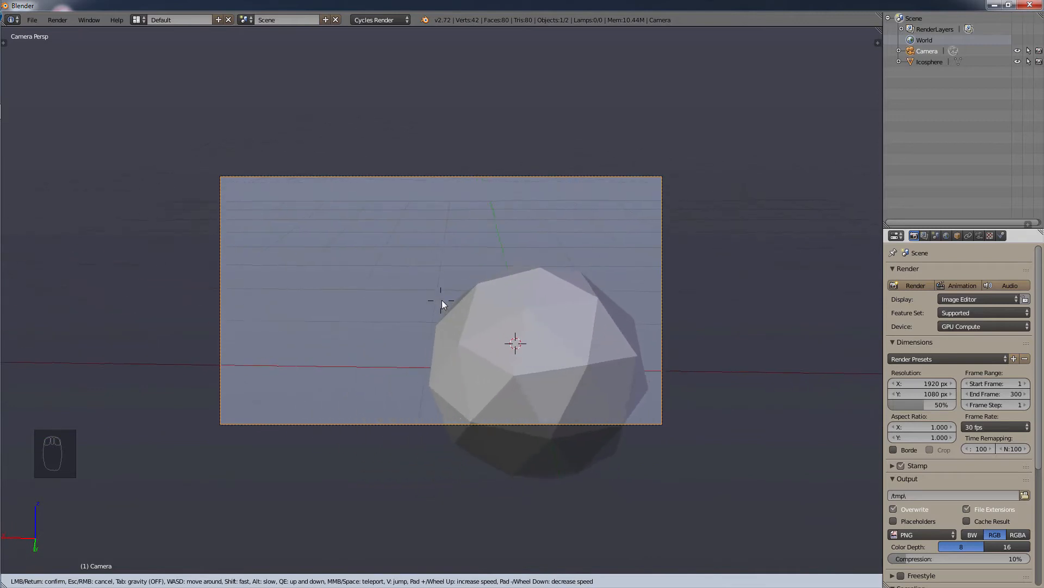
key("a")
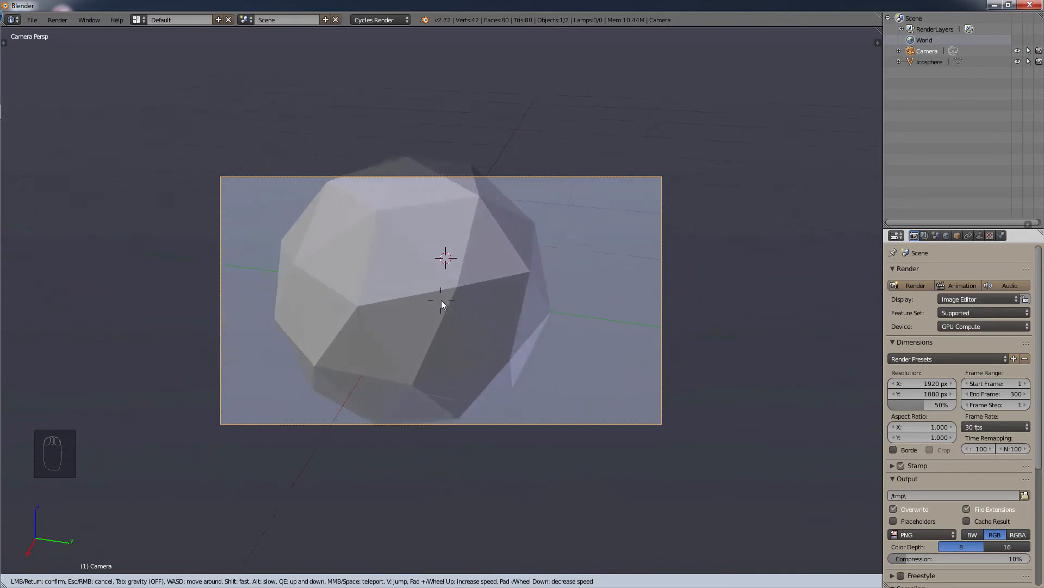
key("s")
key("d")
key("w")
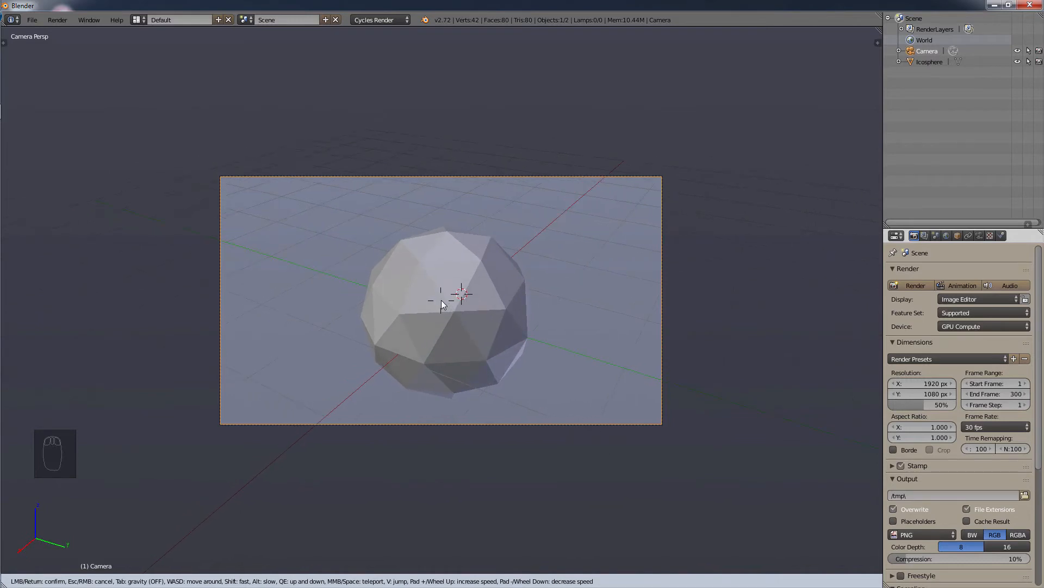
left_click(442, 304)
Alternate between camera and user views to examine the camera's new placement
key("KP_0")
key("KP_0")
key("KP_0")
key("KP_0")
key("KP_0")
key("KP_0")
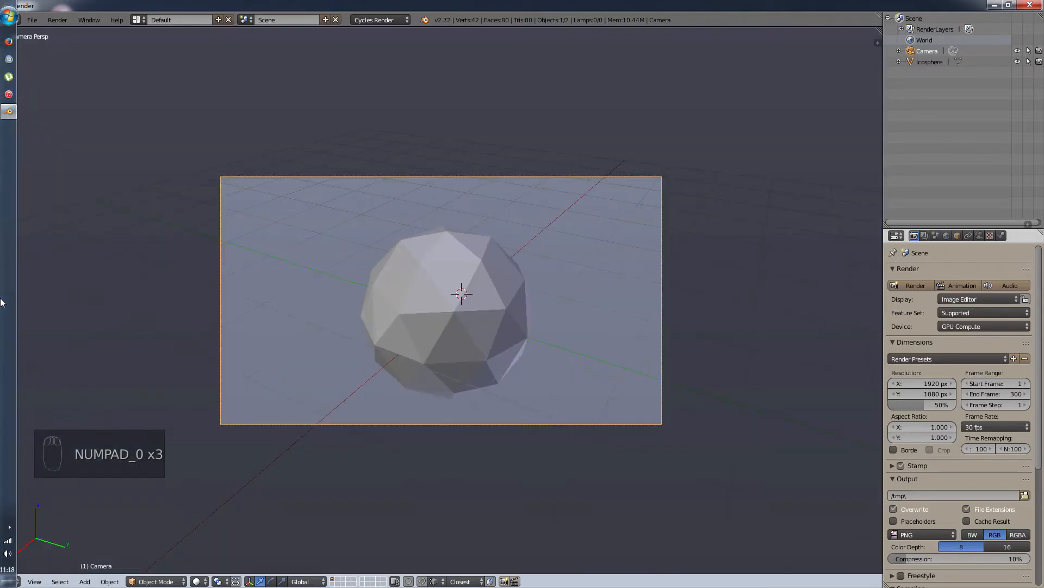
key("KP_0")
key("KP_0")
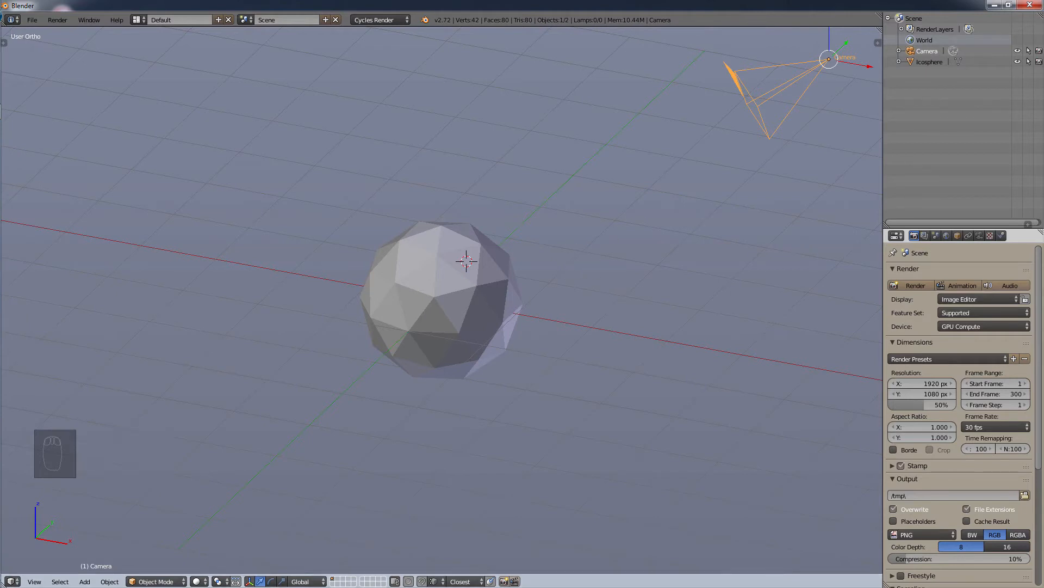
Place the 3D cursor far to the icosphere's upper left and show the Camera's object properties
left_click(122, 146)
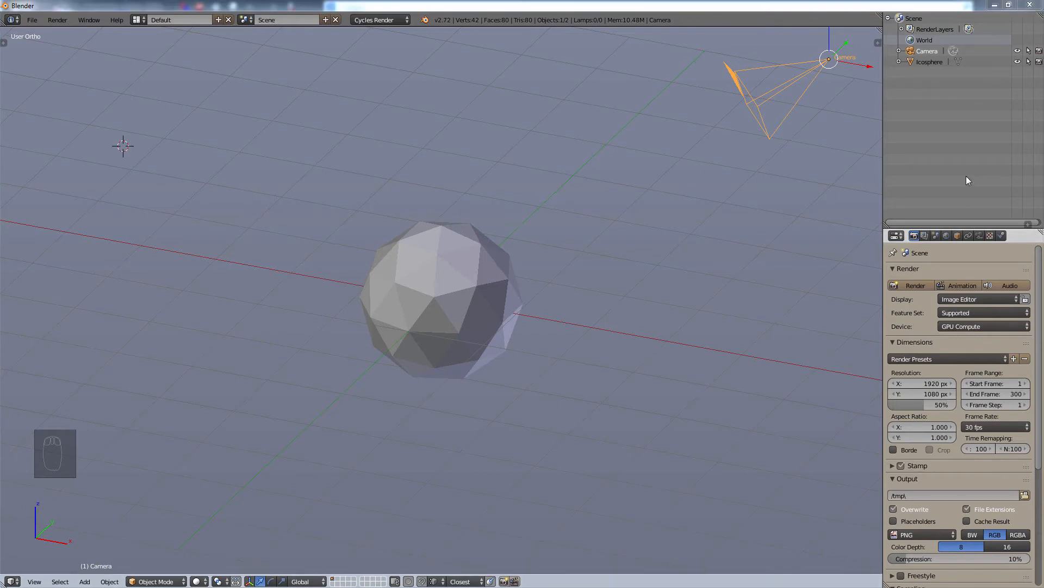
left_click(961, 242)
left_click(979, 234)
left_click(989, 235)
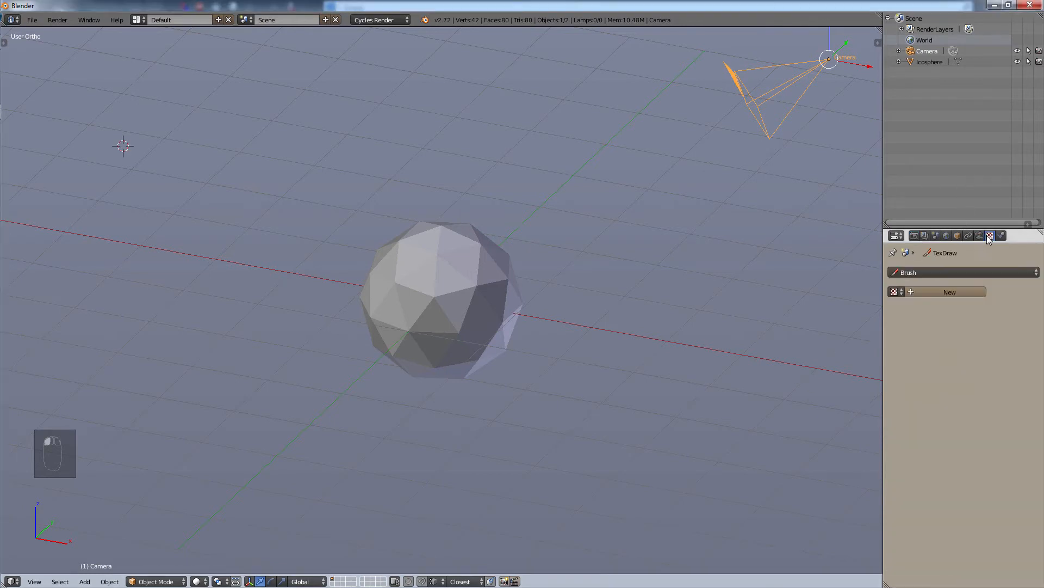
left_click(978, 235)
left_click(969, 235)
left_click(962, 235)
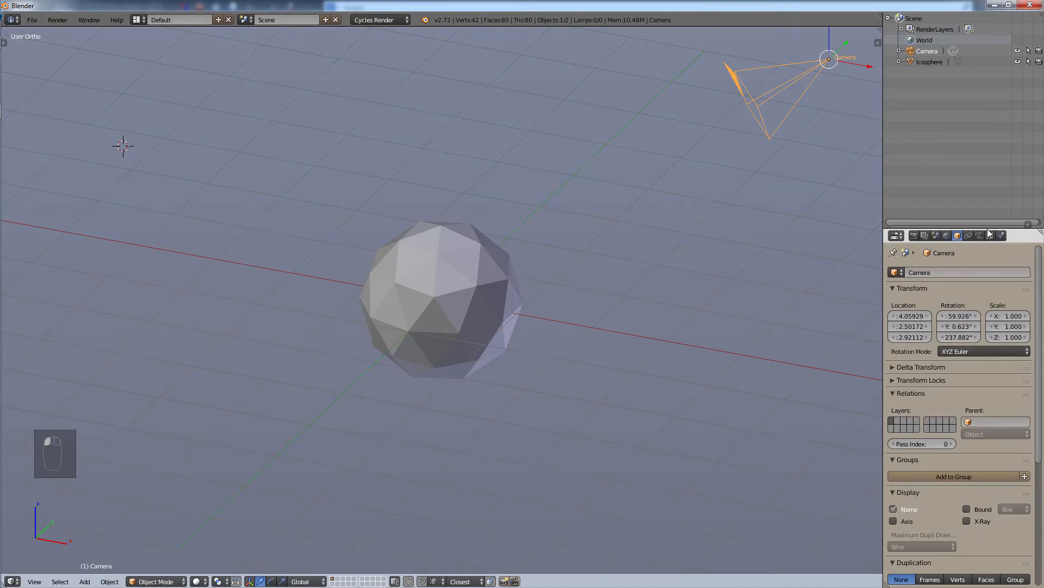
Select the icosphere and give it a new material, keeping Diffuse BSDF as its surface shader
right_click(396, 284)
left_click(1001, 235)
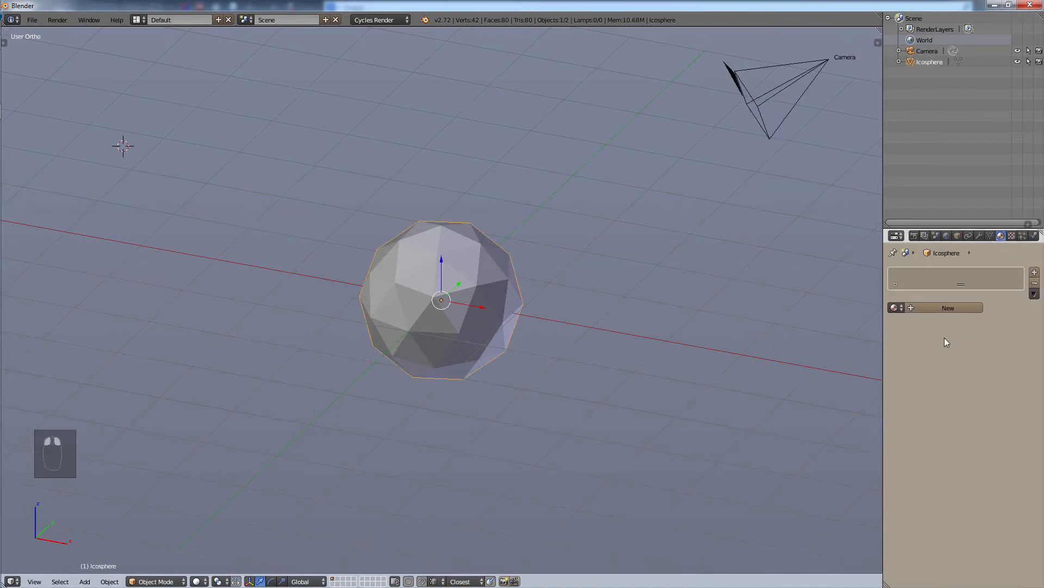
left_click(952, 302)
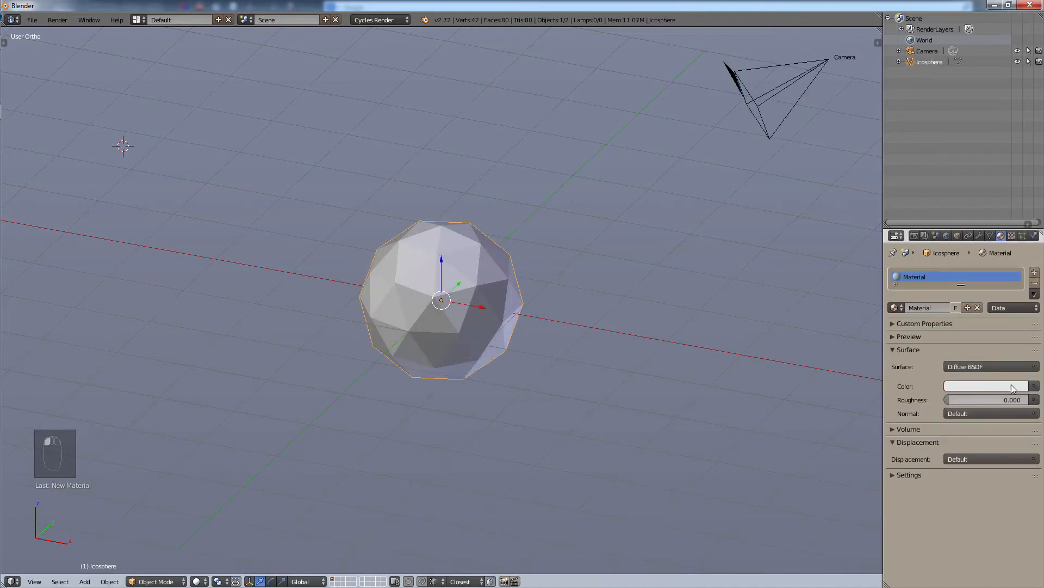
left_click(1003, 368)
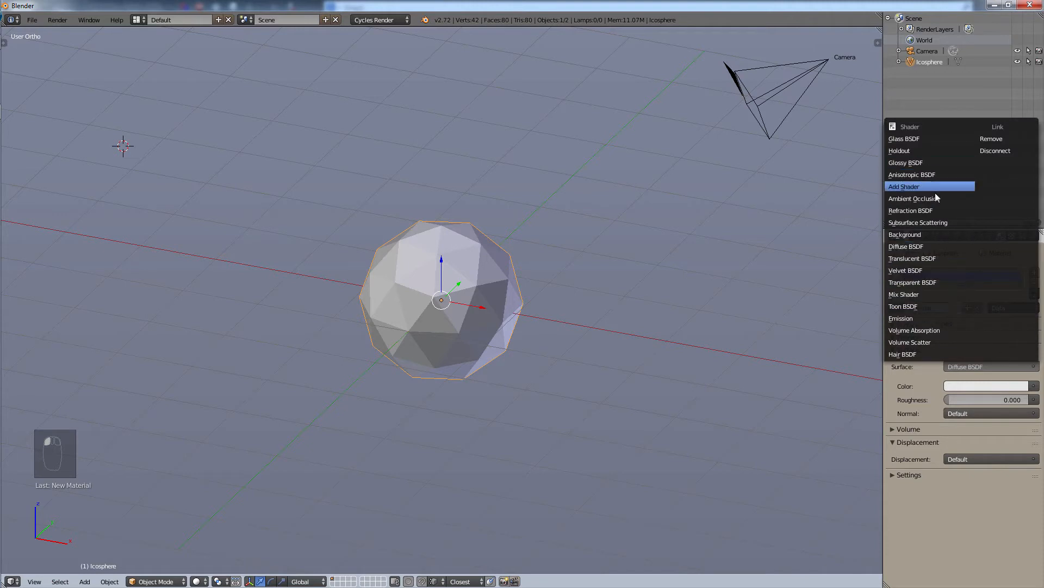
left_click(973, 505)
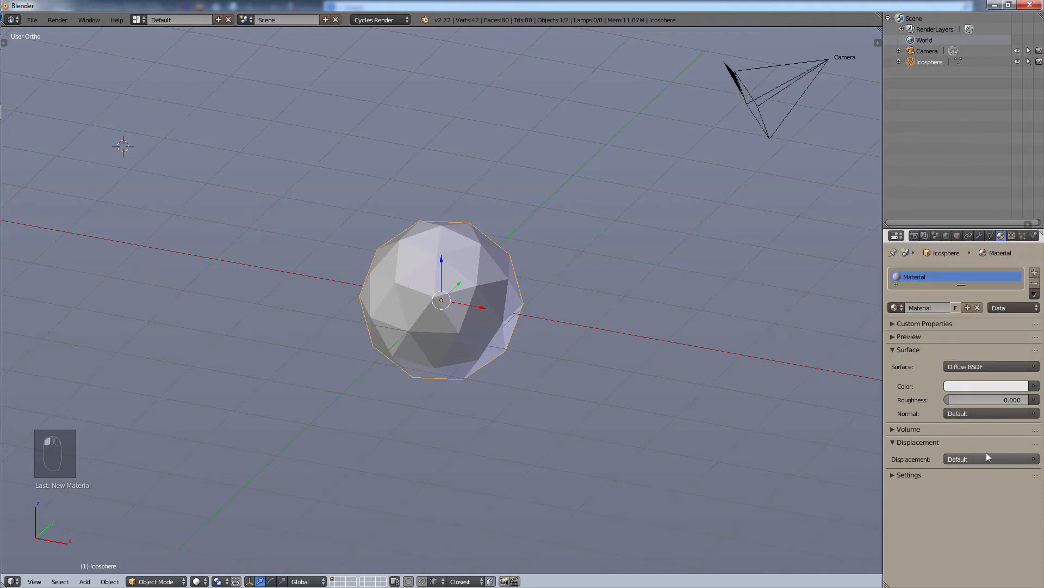
Switch the 3D View to the Node Editor and place an Image Texture node beside the Diffuse BSDF node
left_click(12, 581)
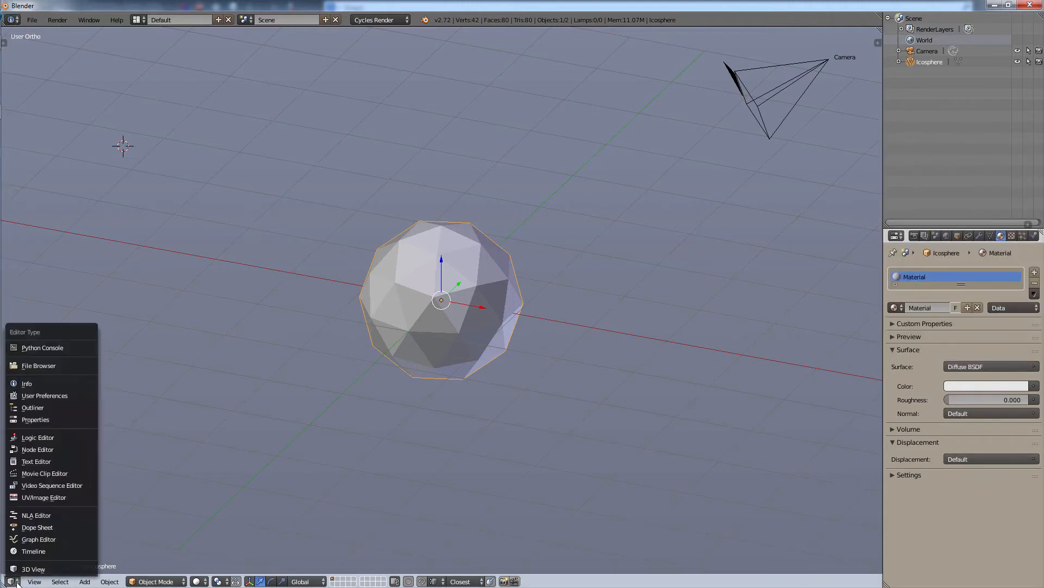
left_click(64, 450)
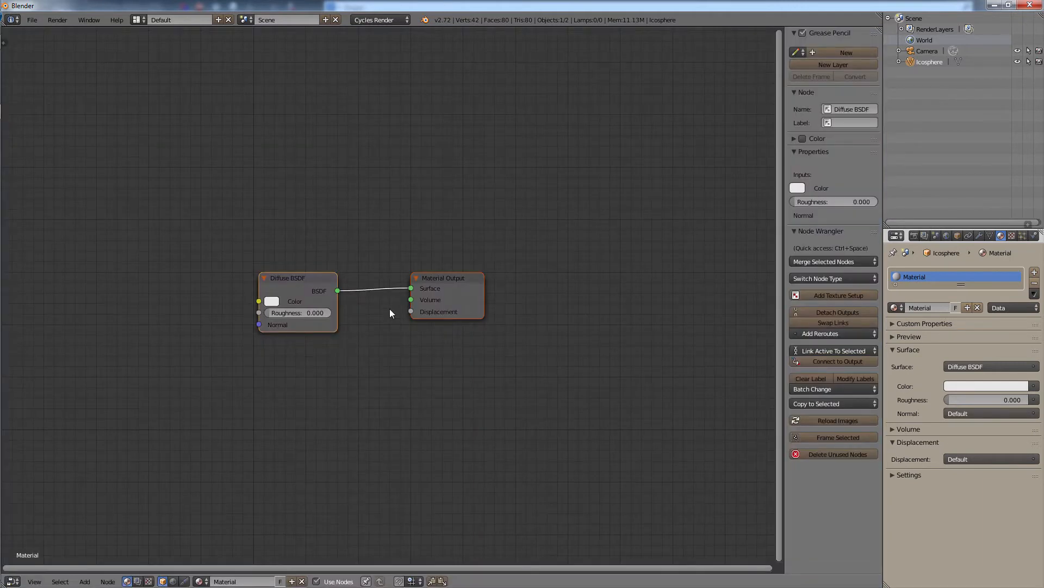
key("shift+a")
left_click(79, 253)
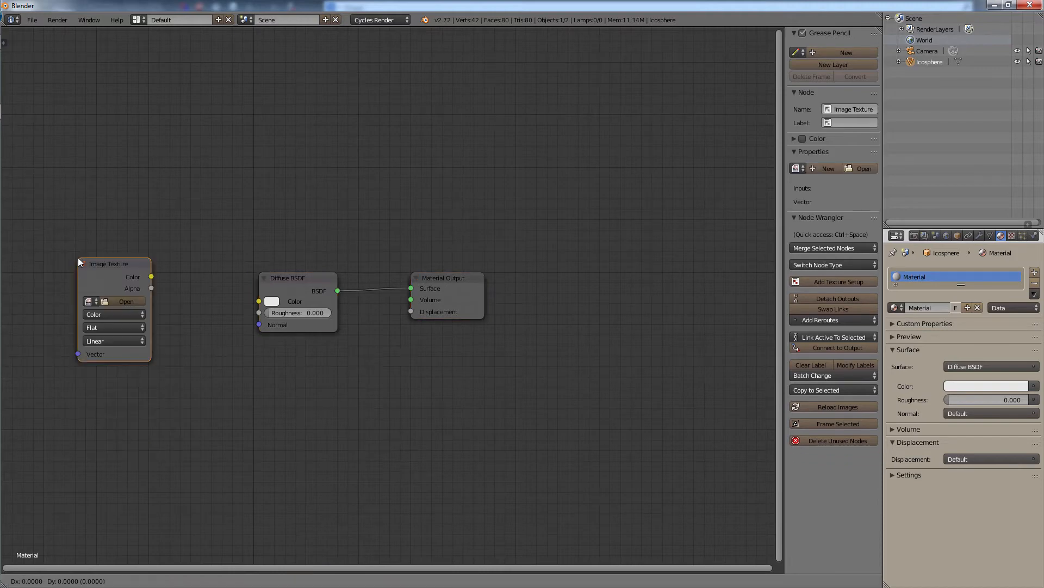
left_click(120, 213)
Add a Mix Shader node below the Image Texture node
key("shift+a")
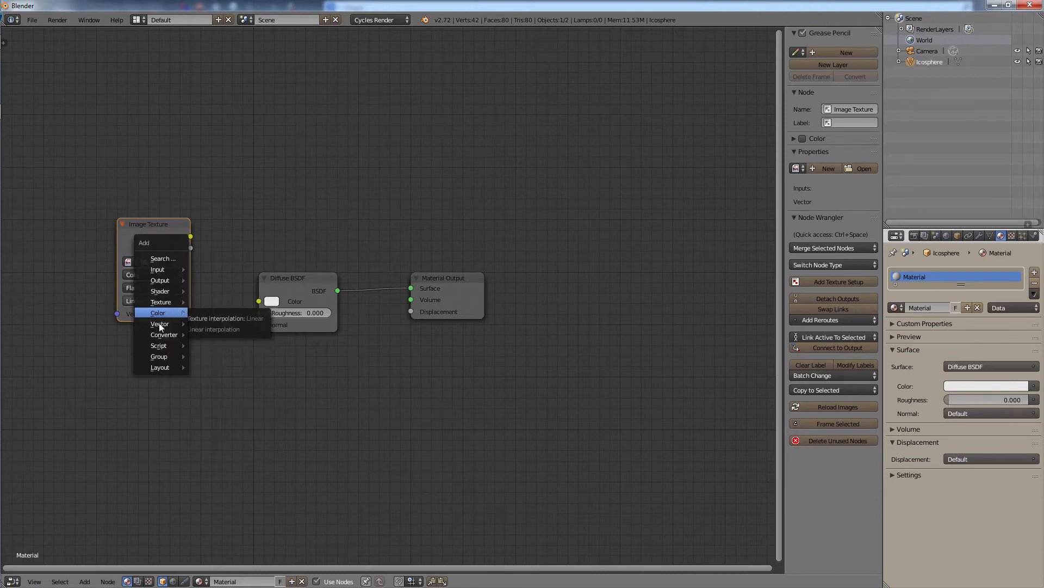
mouse_move(156, 314)
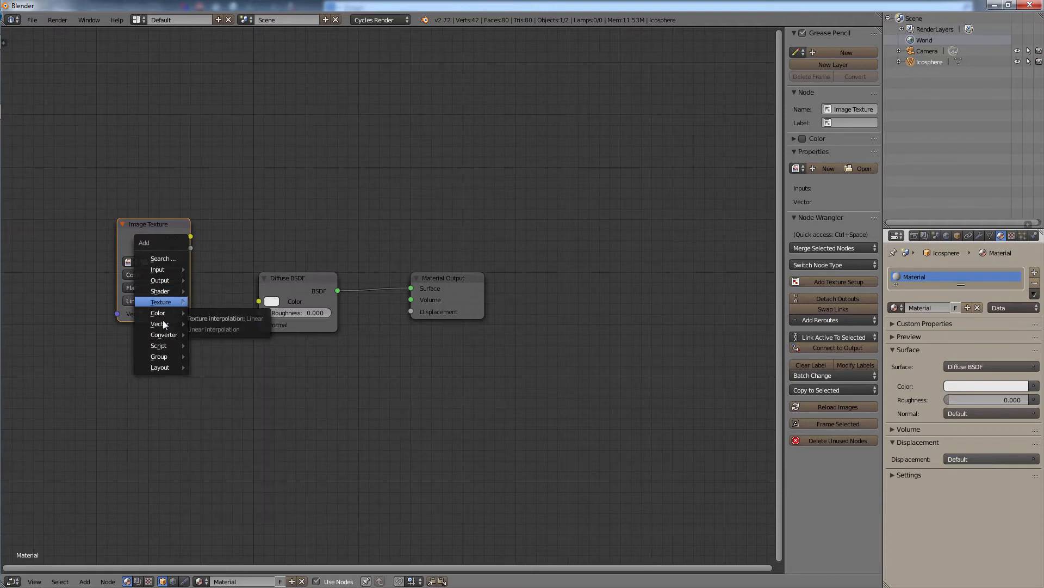
key("h")
key("m")
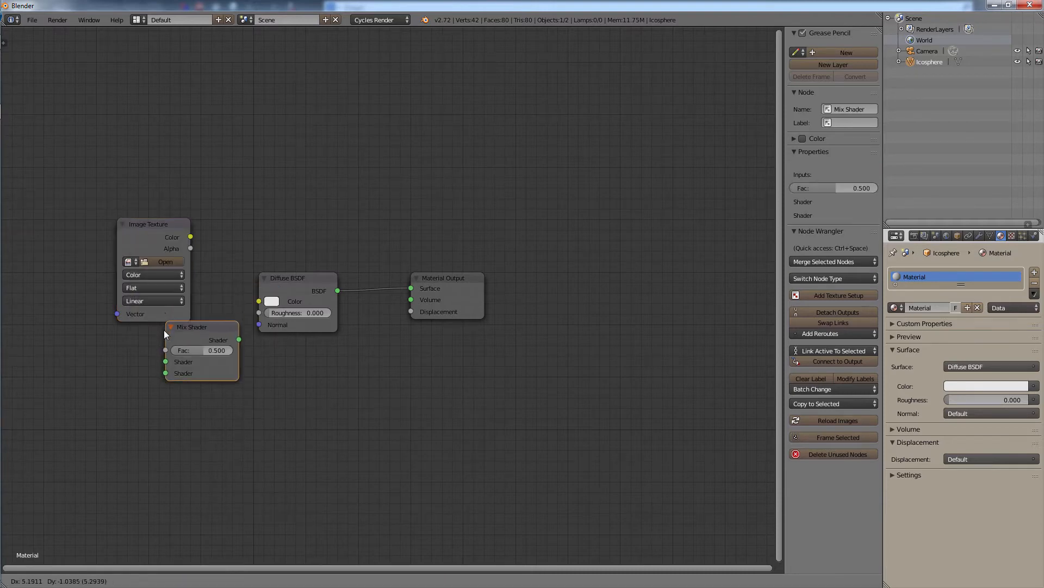
left_click(149, 368)
Add a Glossy BSDF node below the Diffuse BSDF node
key("shift+a")
mouse_move(149, 368)
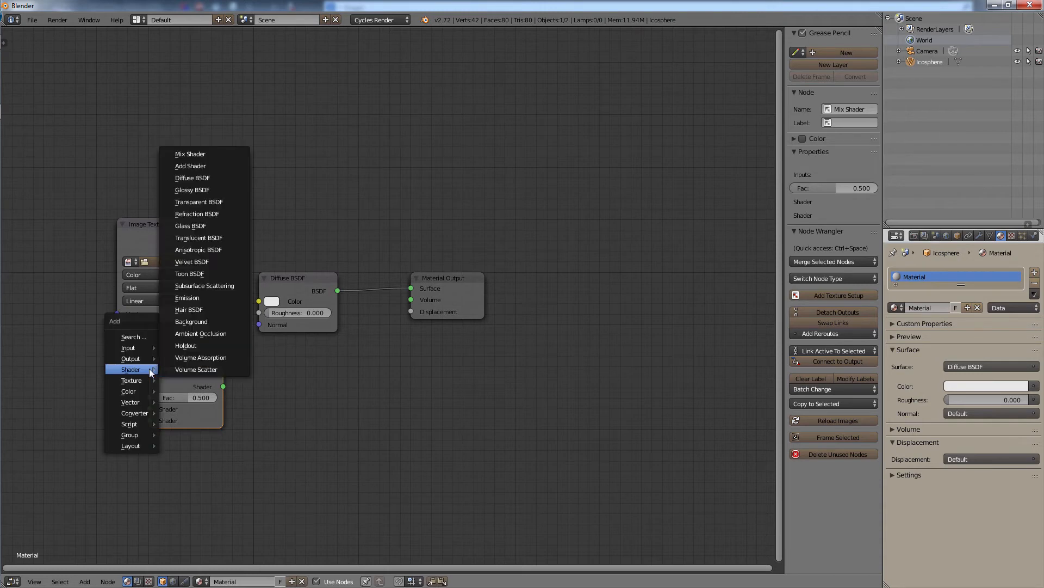
left_click(199, 188)
left_click(268, 366)
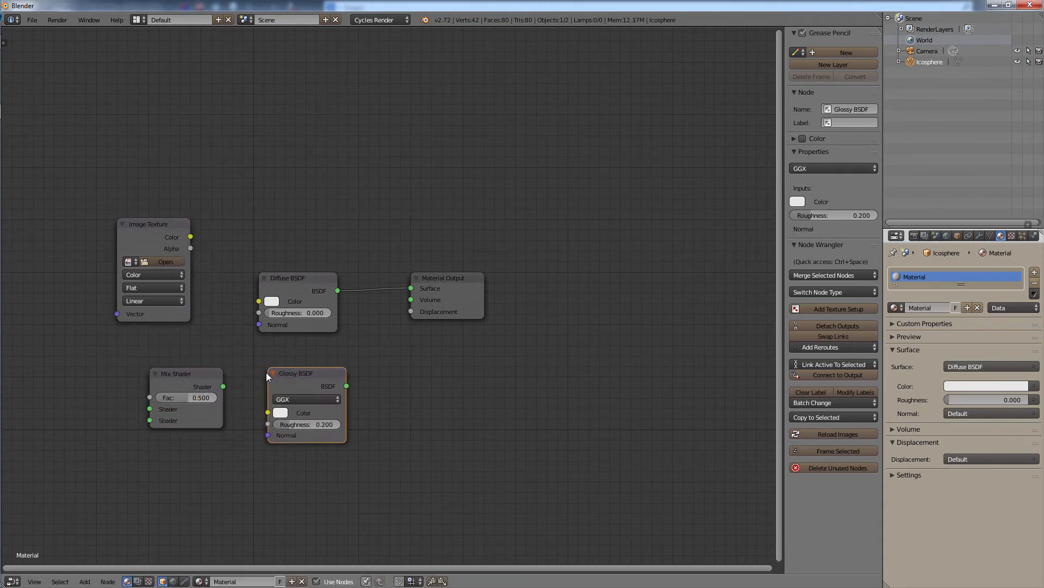
Undo the additions of the Glossy BSDF and Mix Shader nodes
key("ctrl+z")
key("ctrl+z")
key("ctrl+z")
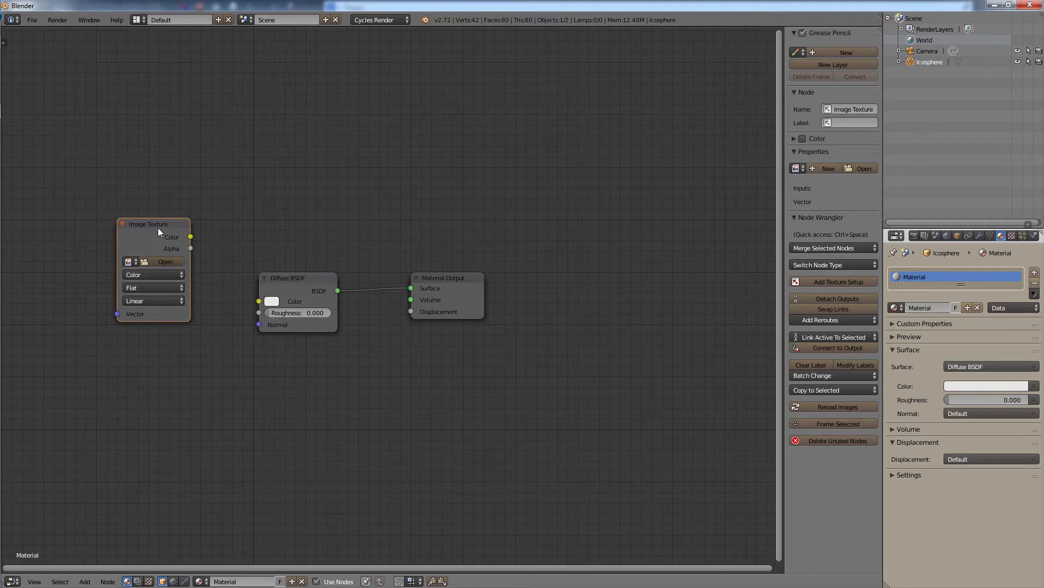
Move the Image Texture node closer to the Diffuse BSDF node and browse for its image in the #Textures folder
left_click_drag(158, 228, 173, 262)
left_click(191, 298)
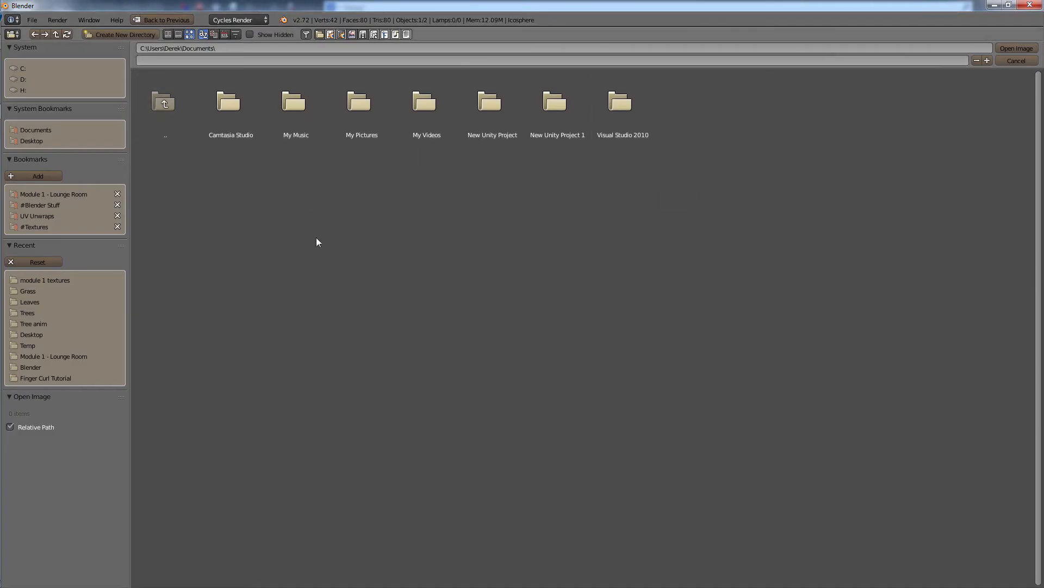
left_click(61, 227)
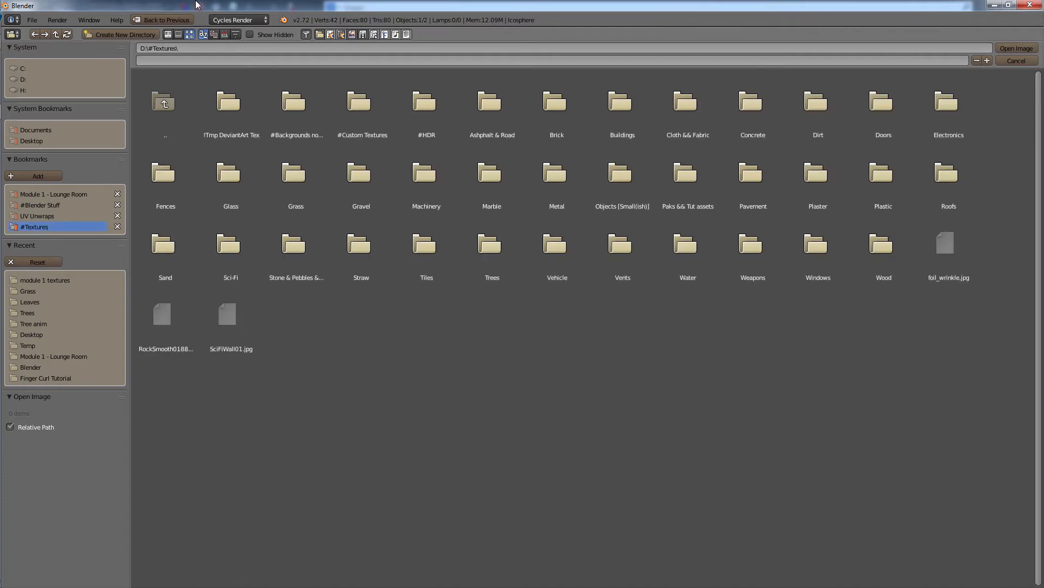
Compare the short and long list displays of the #Textures folder, ending with thumbnails
left_click(182, 34)
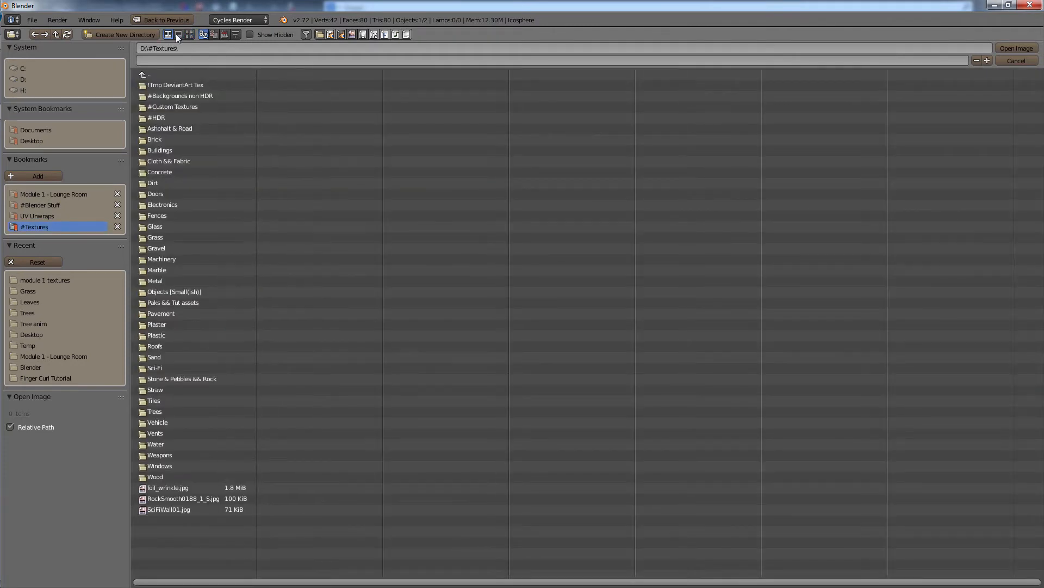
left_click(168, 35)
left_click(179, 35)
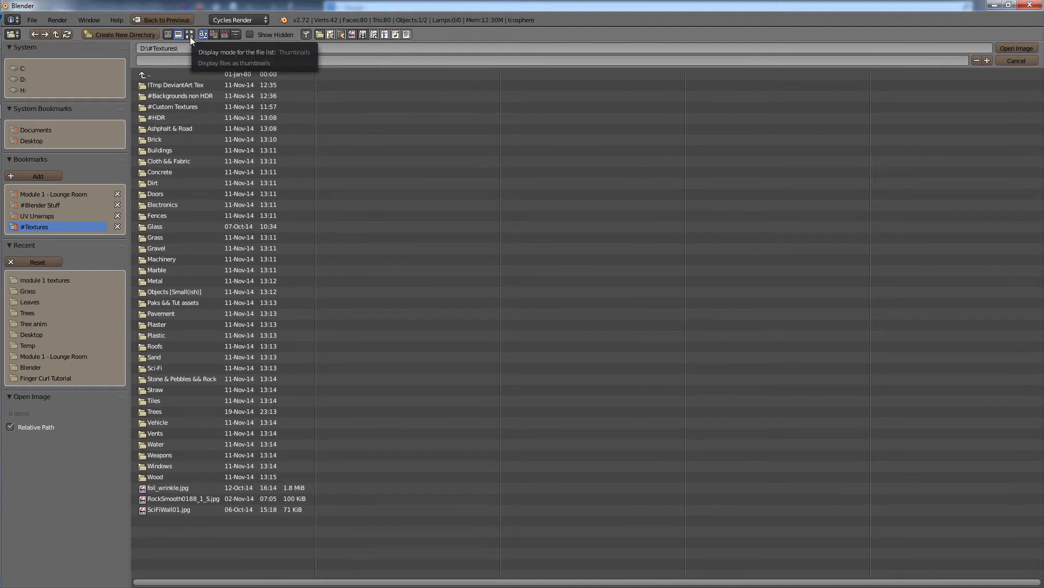
left_click(191, 37)
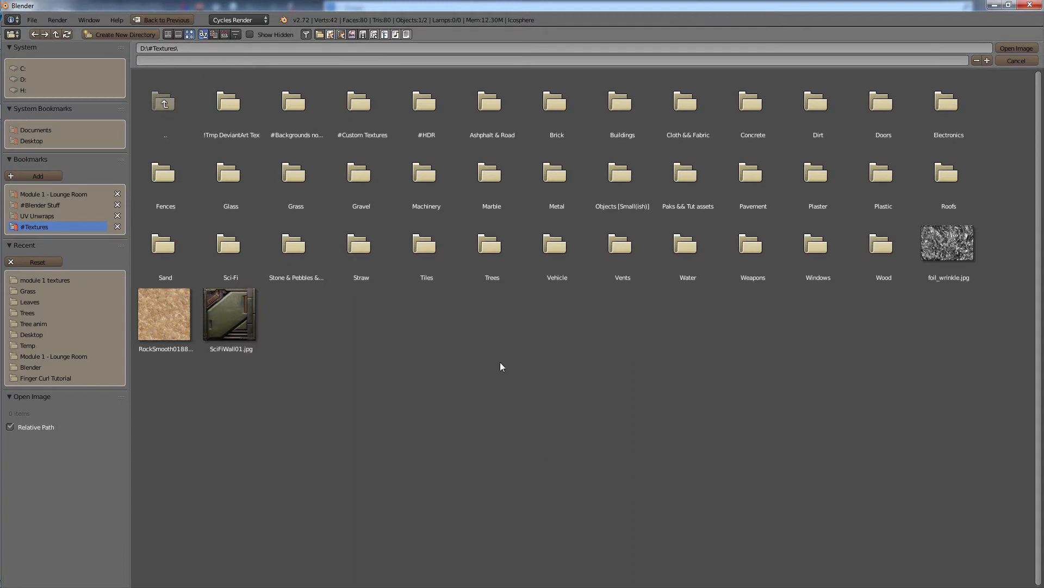
Browse the image thumbnails in the #HDR, Gravel and Metal folders and leave without opening an image
left_click(423, 107)
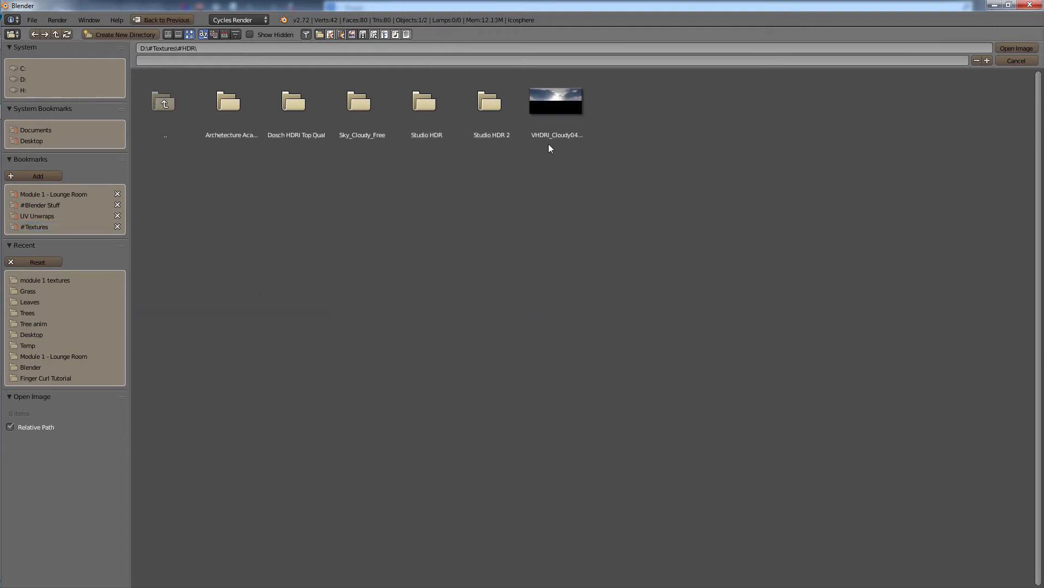
left_click(173, 105)
left_click(367, 178)
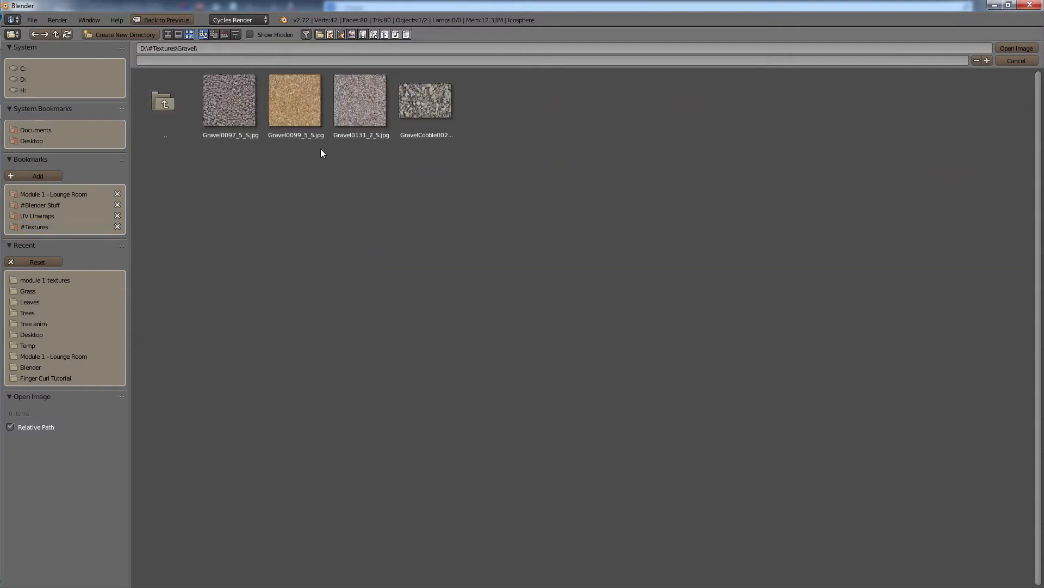
left_click(162, 104)
left_click(561, 206)
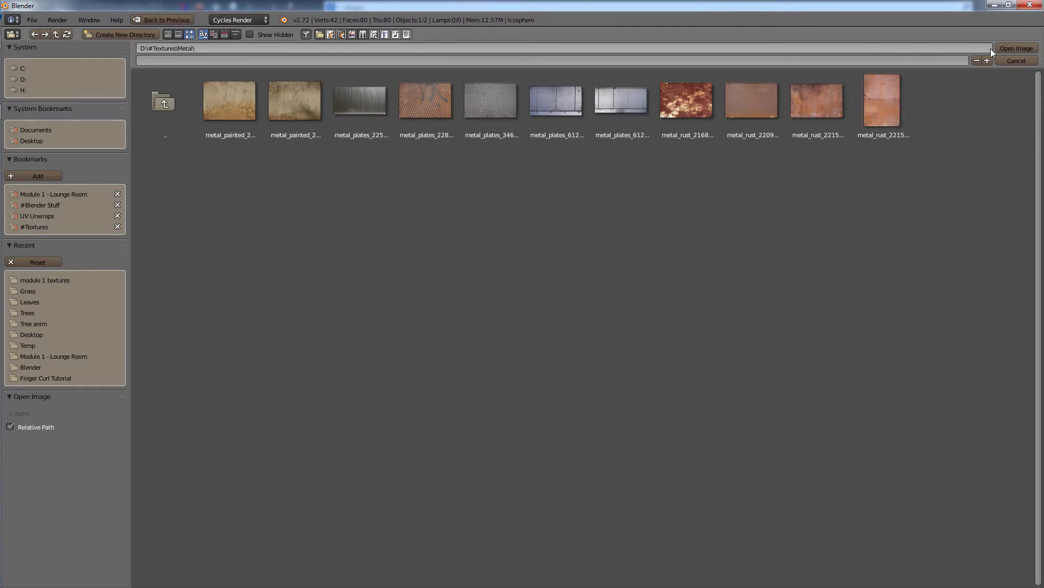
left_click(1016, 61)
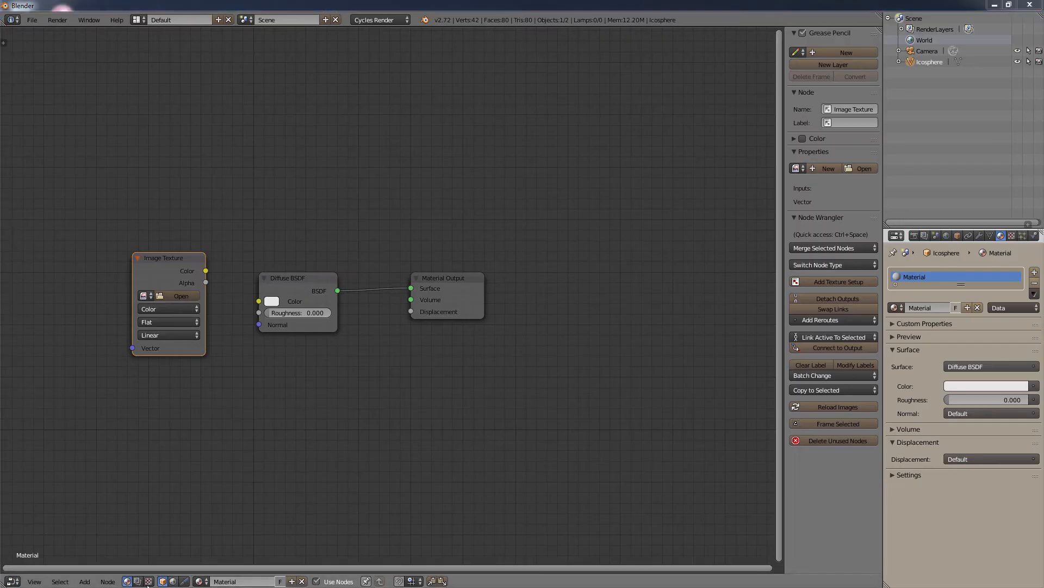
Return the Node Editor area to the 3D View and frame the icosphere together with the camera
left_click(15, 581)
left_click(23, 569)
scroll(431, 269, "down", 4)
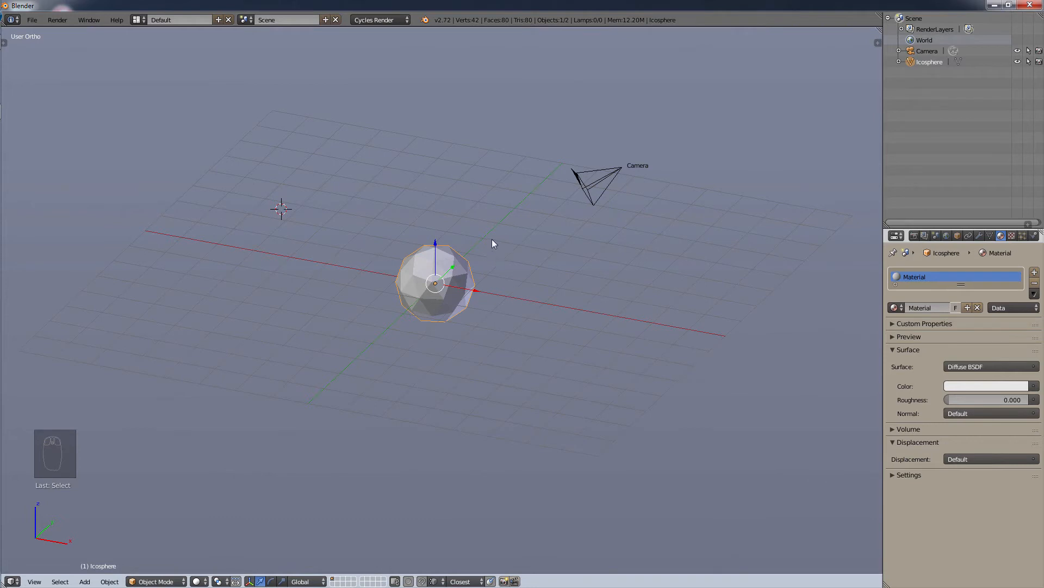
scroll(492, 243, "up", 3)
middle_click_drag(501, 266, 481, 281)
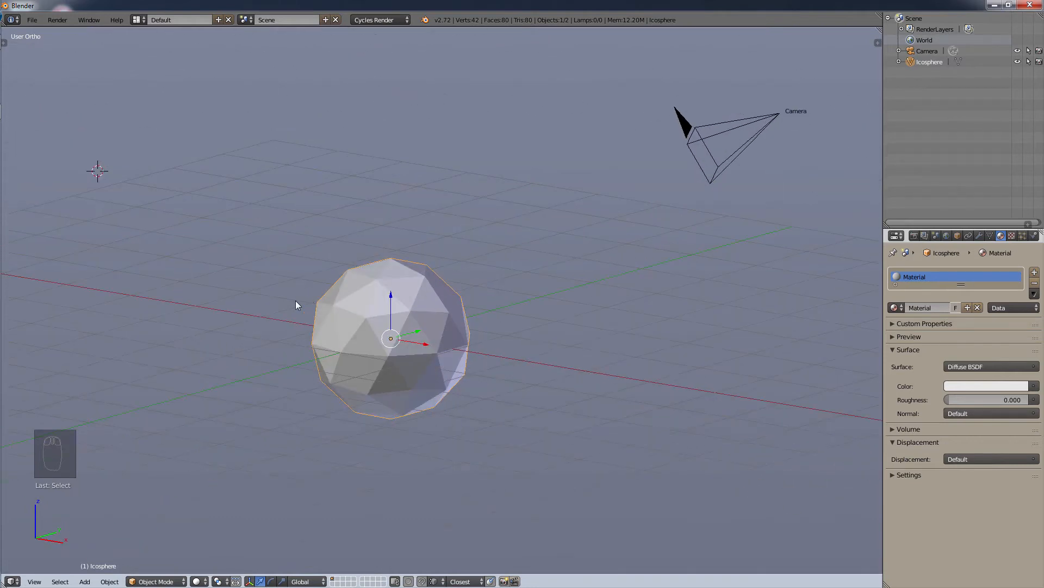
Set the icosphere as the active camera and examine the view from inside it
key("ctrl+KP_0")
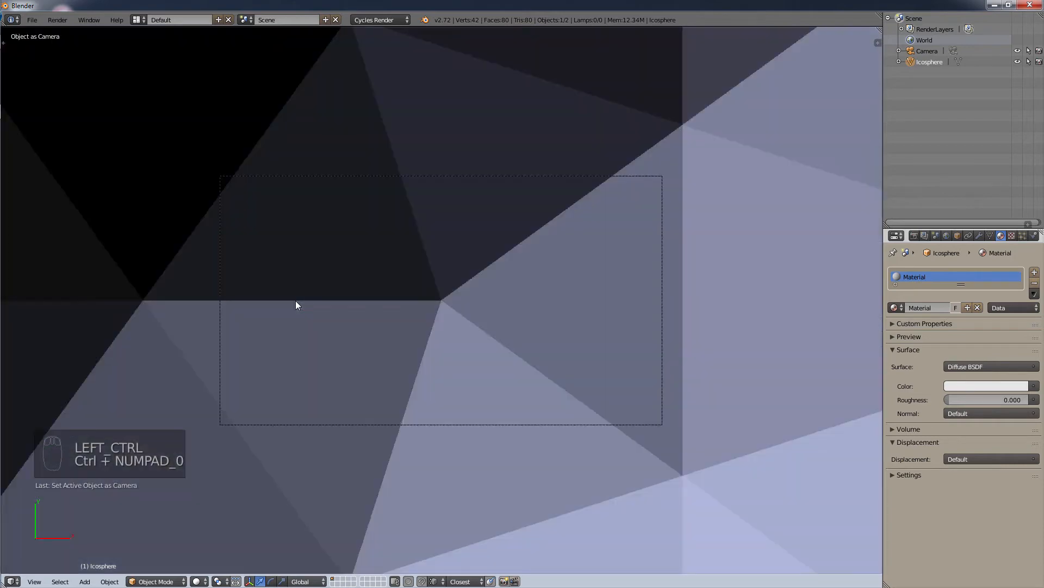
scroll(349, 280, "down", 5)
scroll(387, 290, "up", 8)
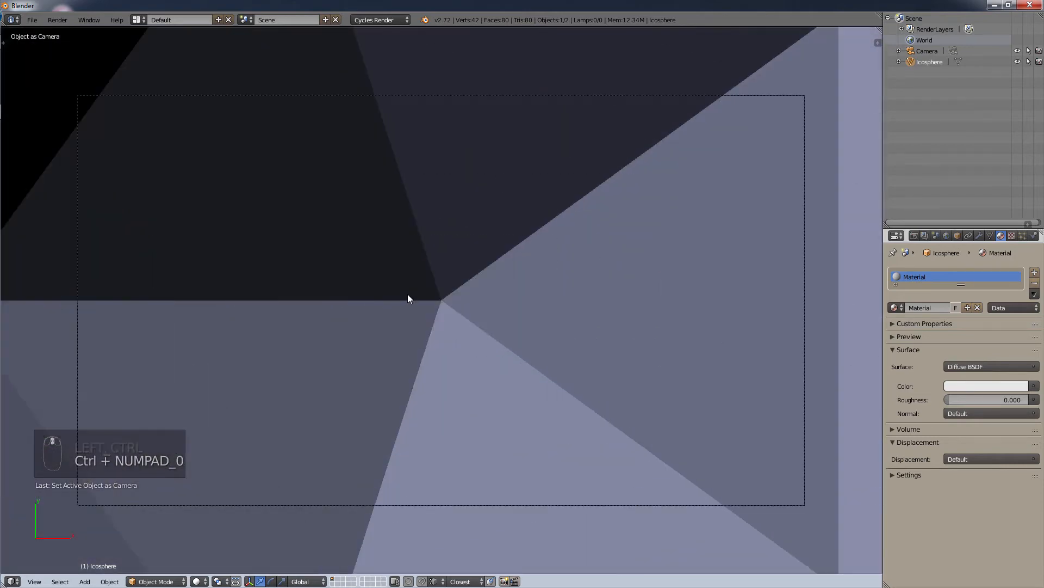
scroll(408, 295, "up", 1)
scroll(407, 294, "down", 1)
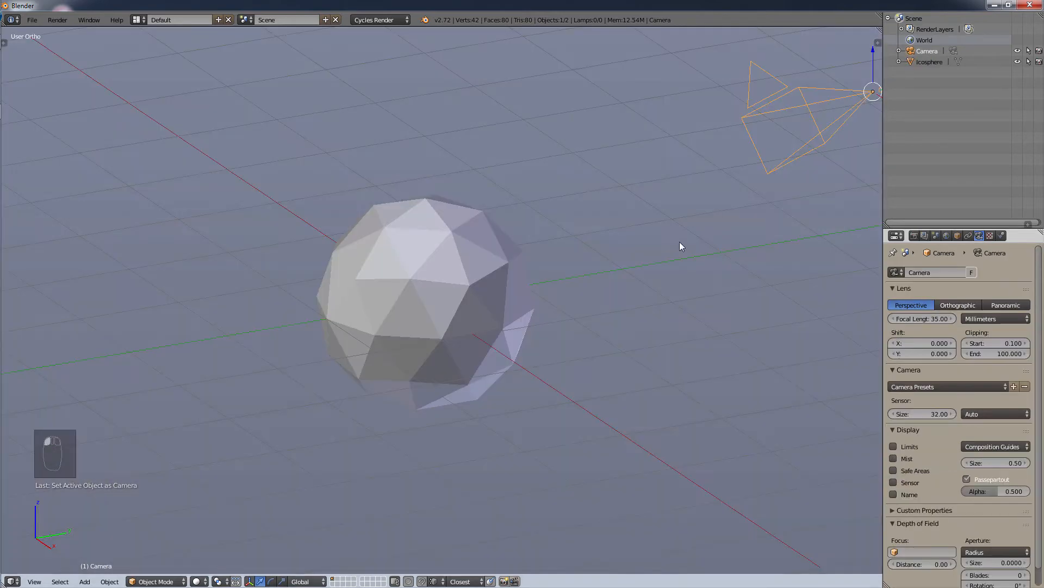
Make the selected Camera object the active camera again, check its view, and return to the user view
key("shift+KP_0")
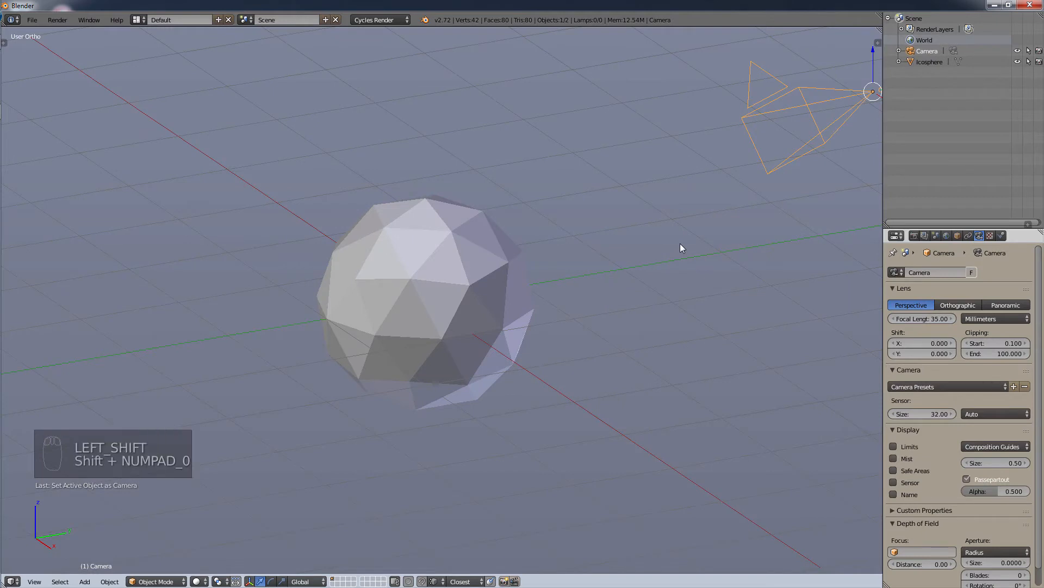
key("ctrl+KP_0")
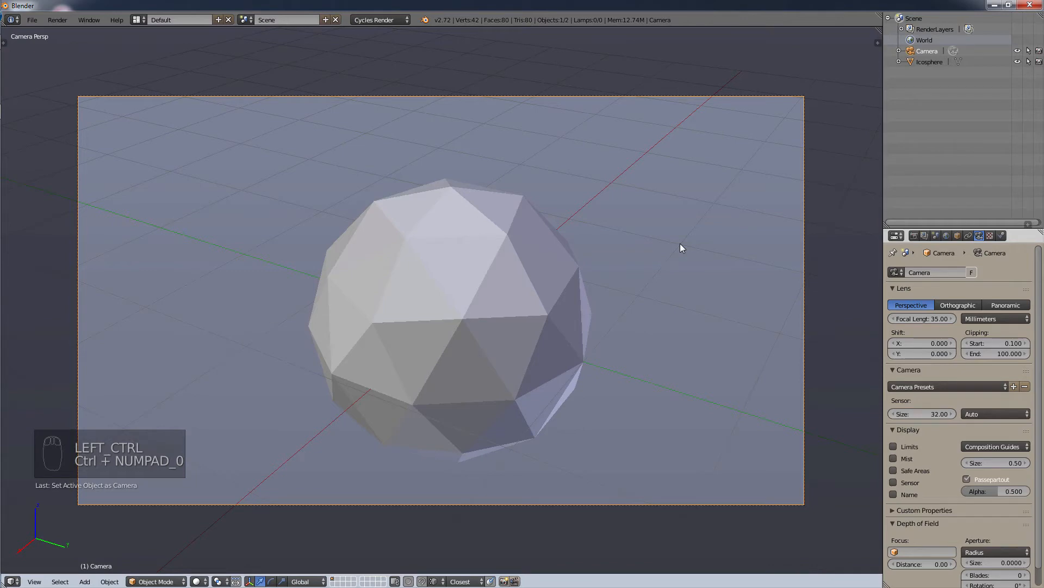
key("KP_0")
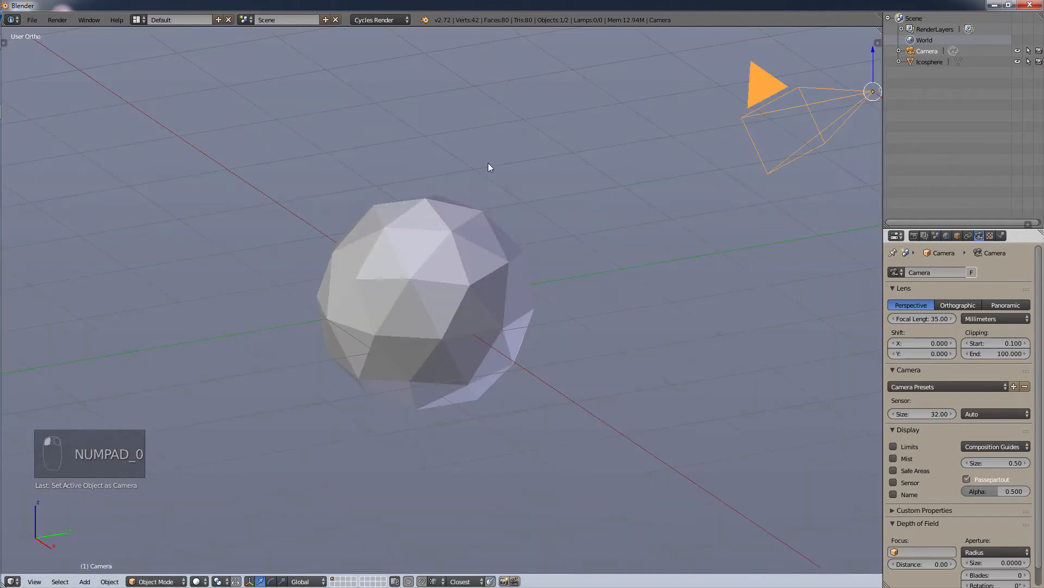
middle_click_drag(427, 206, 364, 289)
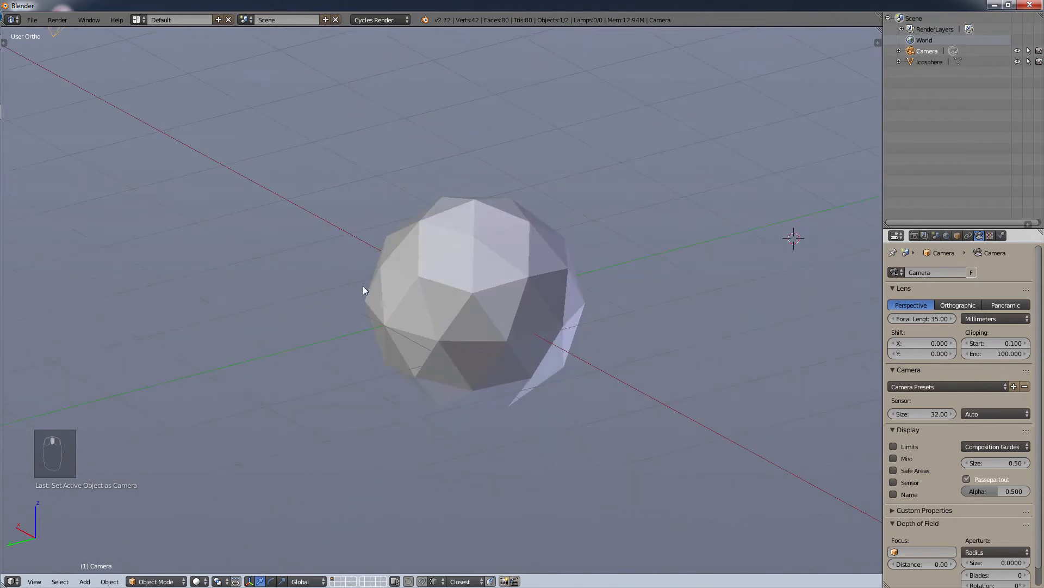
key("ctrl+KP_0")
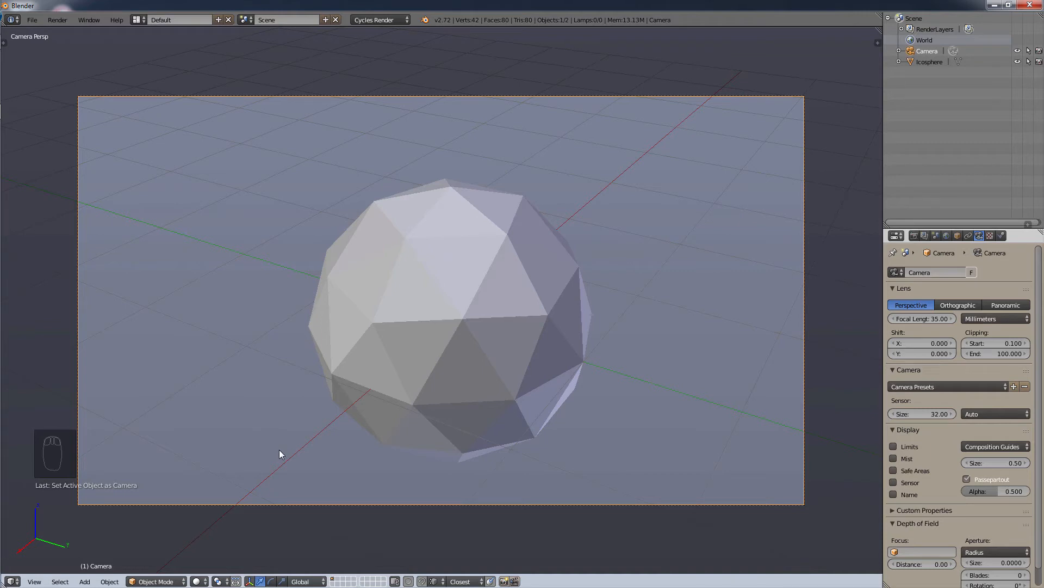
key("KP_0")
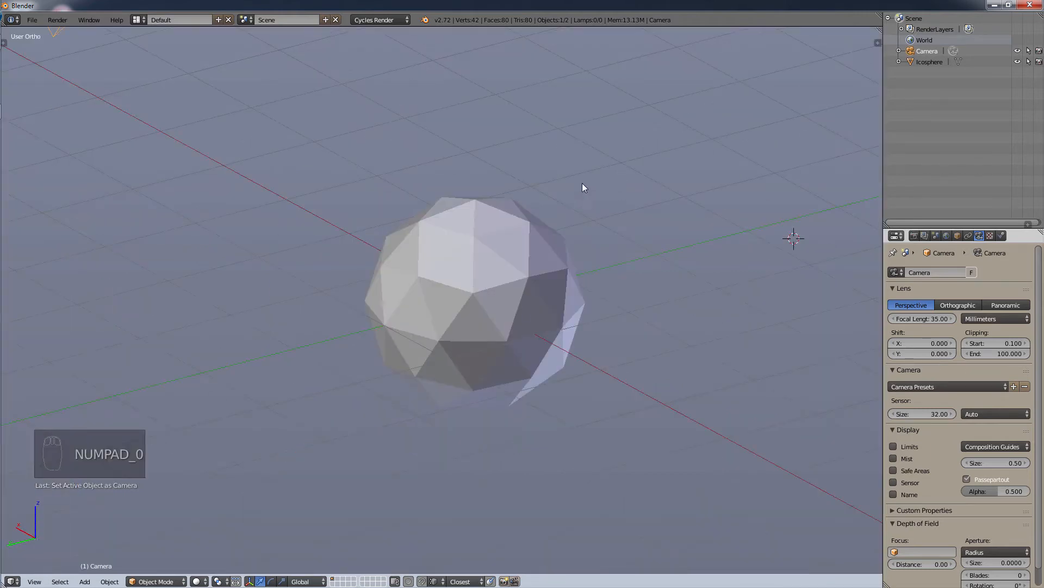
Show the camera and icosphere in the right orthographic view
scroll(582, 185, "down", 6)
scroll(597, 144, "up", 4)
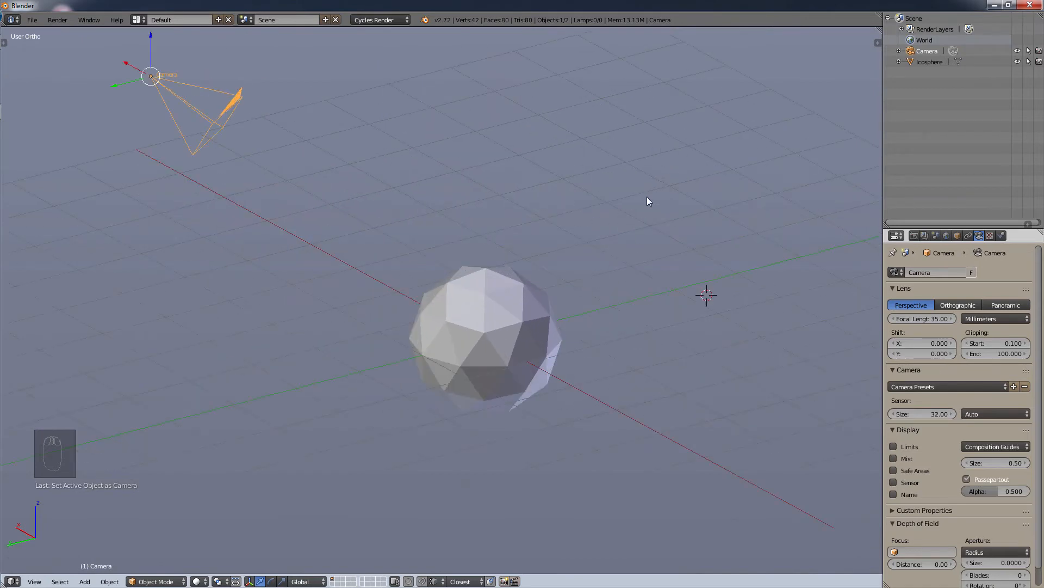
scroll(589, 165, "down", 3)
key("KP_3")
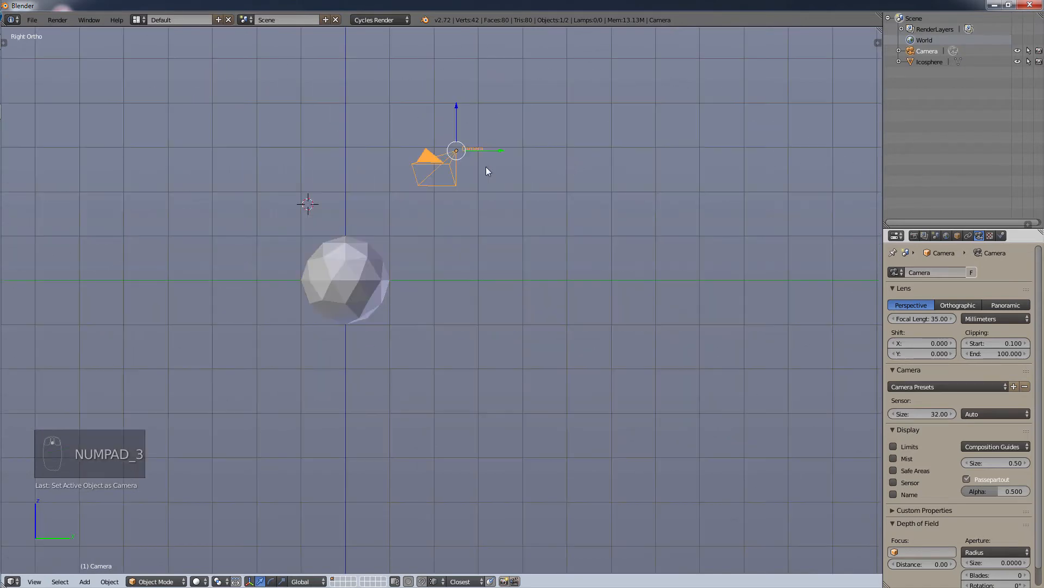
Add a plane mesh at the 3D cursor, in the empty space away from the camera and icosphere
key("shift+a")
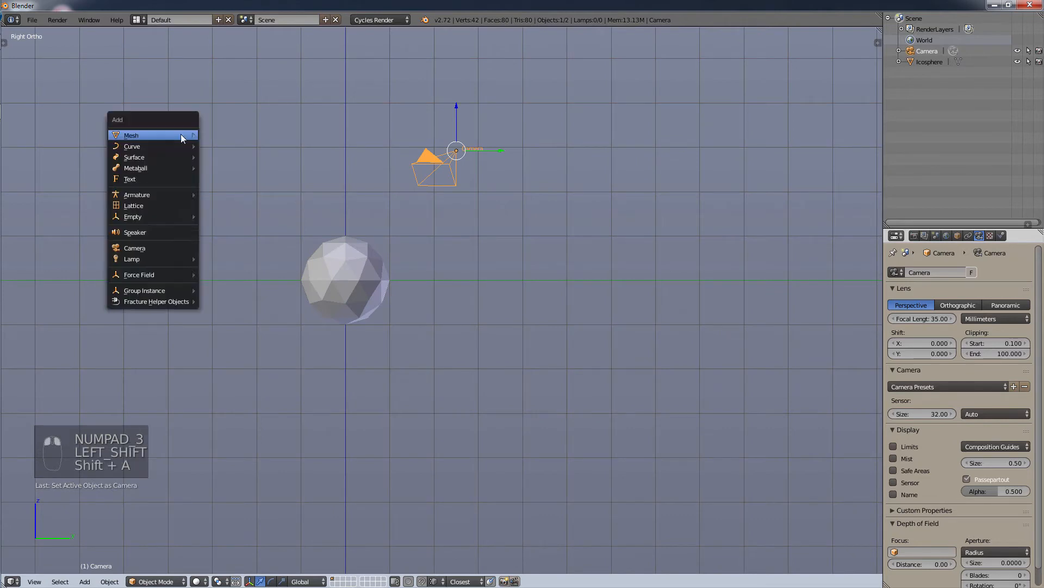
mouse_move(181, 135)
left_click(239, 146)
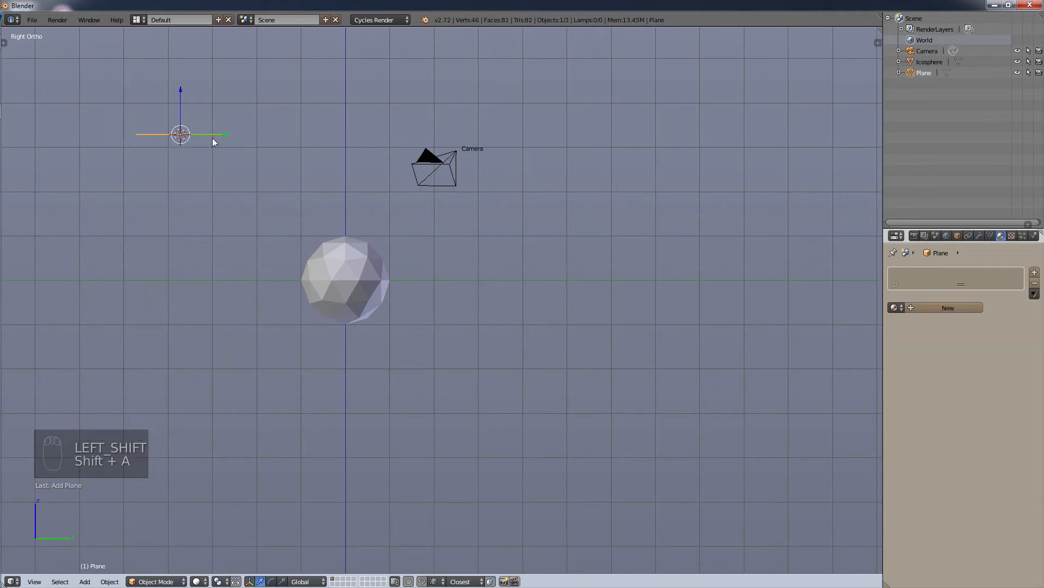
Rotate the plane 90° about the global X axis and 90° about the global Z axis
type("rx90")
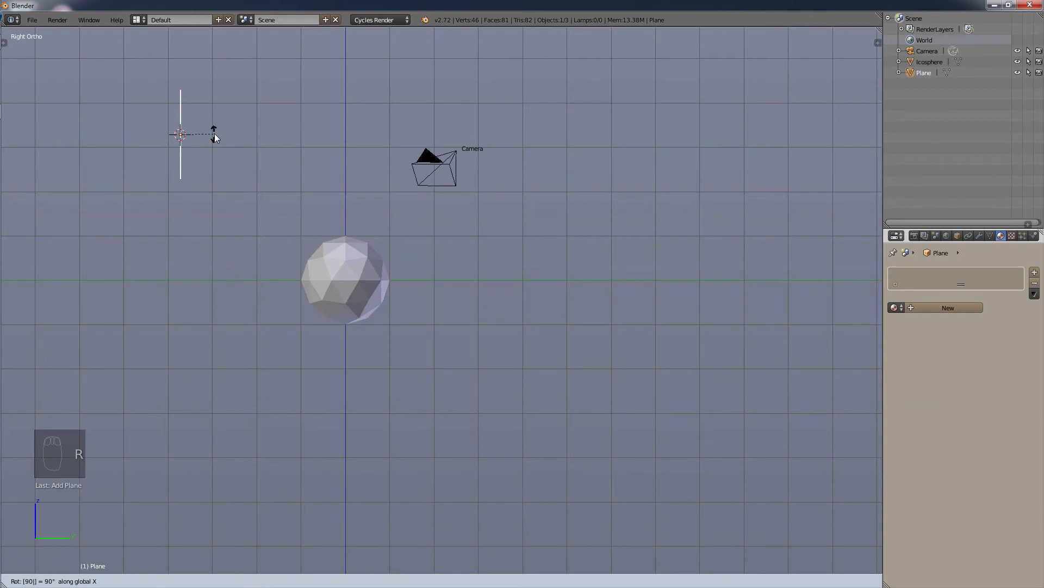
key("Return")
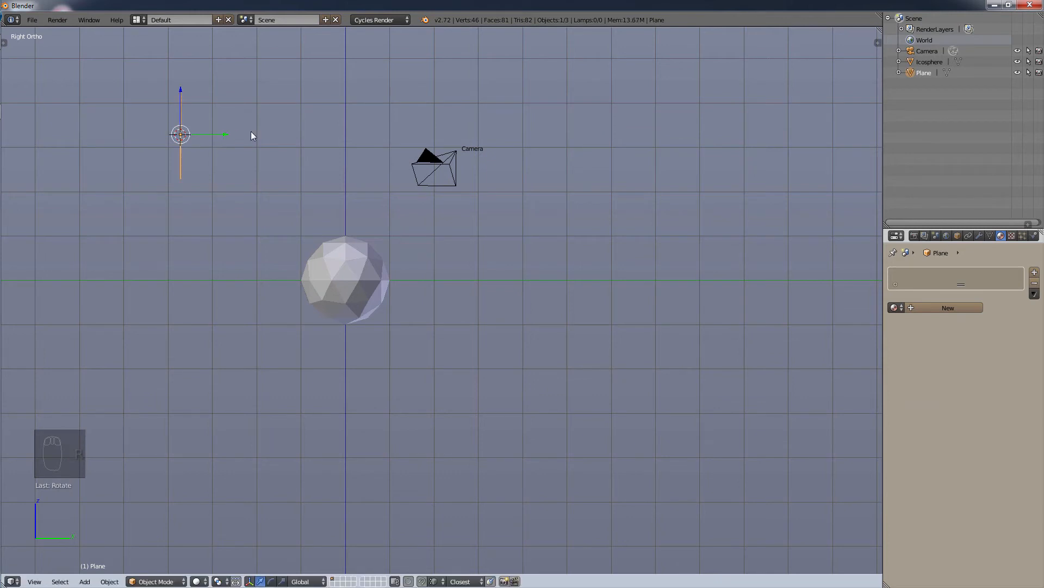
type("r")
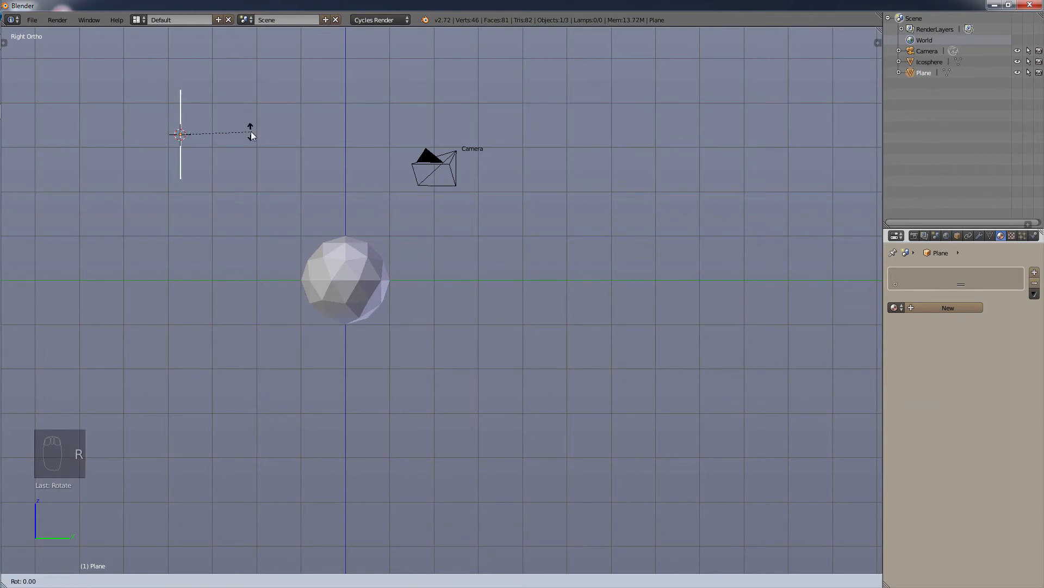
type("z90")
key("Return")
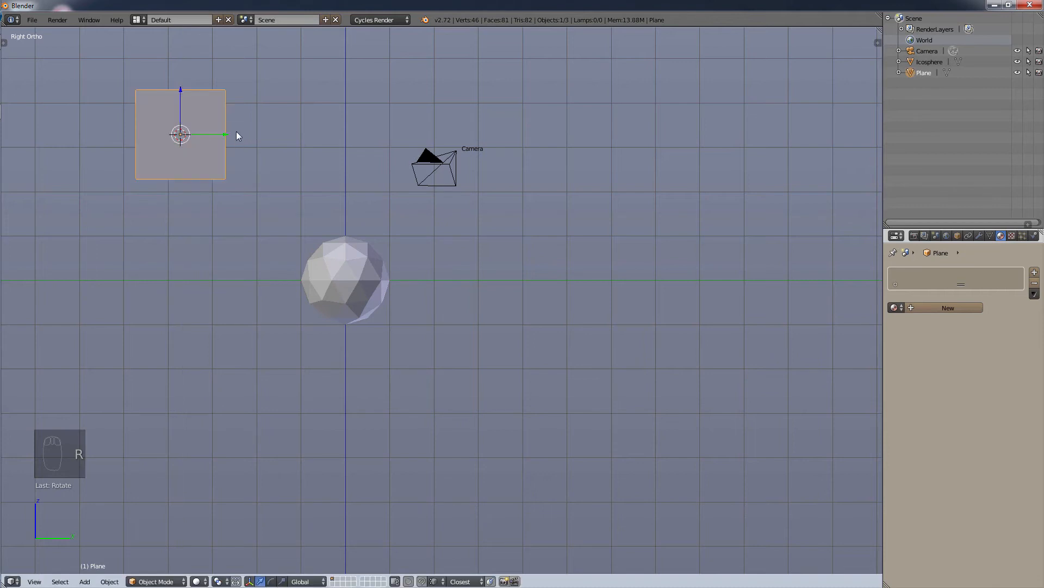
Set the plane as the active camera, examine the view from it, and return to the user view
middle_click_drag(235, 135, 494, 166)
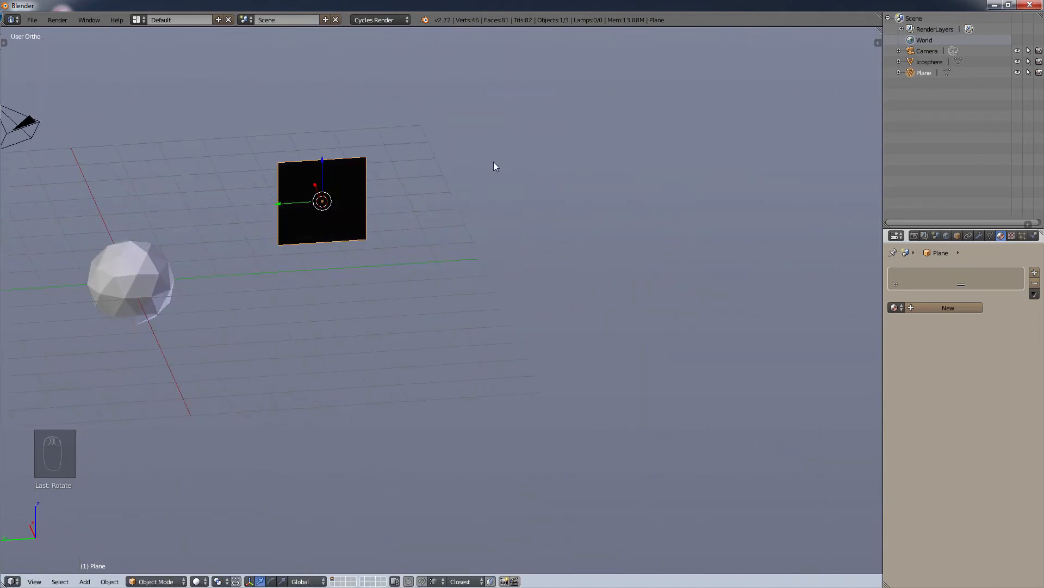
middle_click_drag(387, 181, 371, 181)
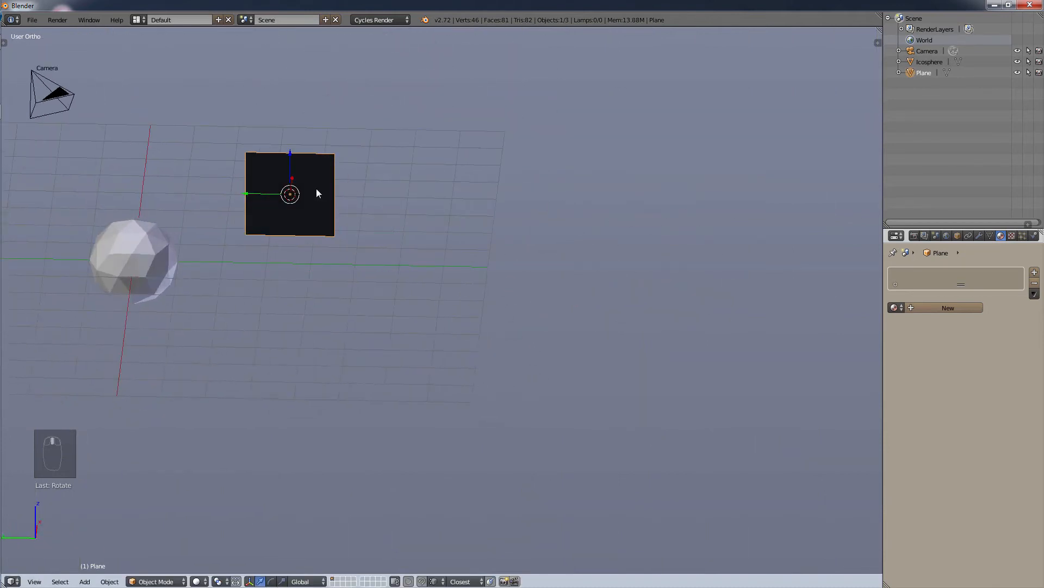
key("ctrl+KP_0")
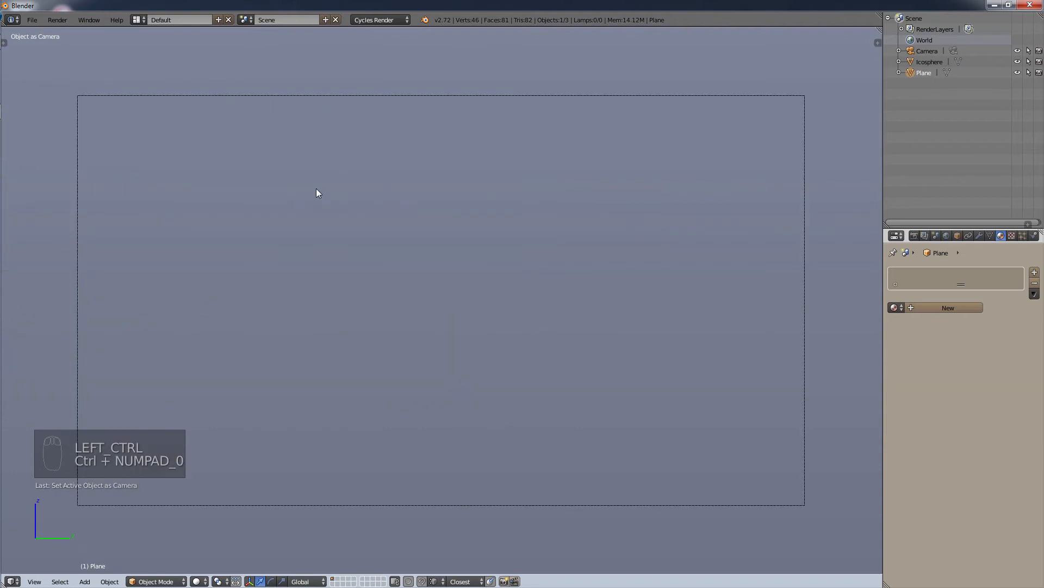
scroll(326, 235, "down", 4)
scroll(378, 250, "up", 2)
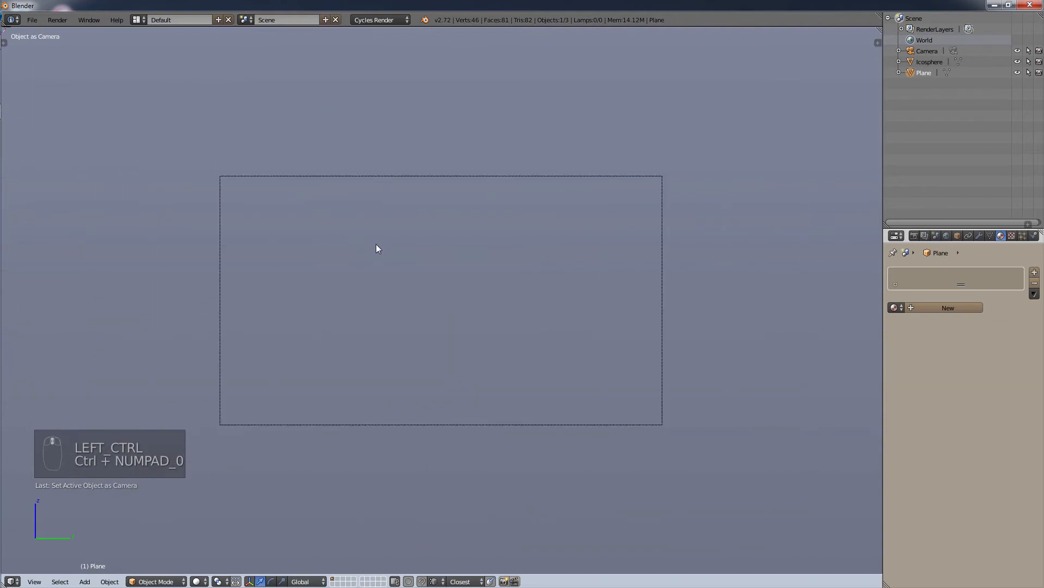
scroll(394, 258, "down", 5)
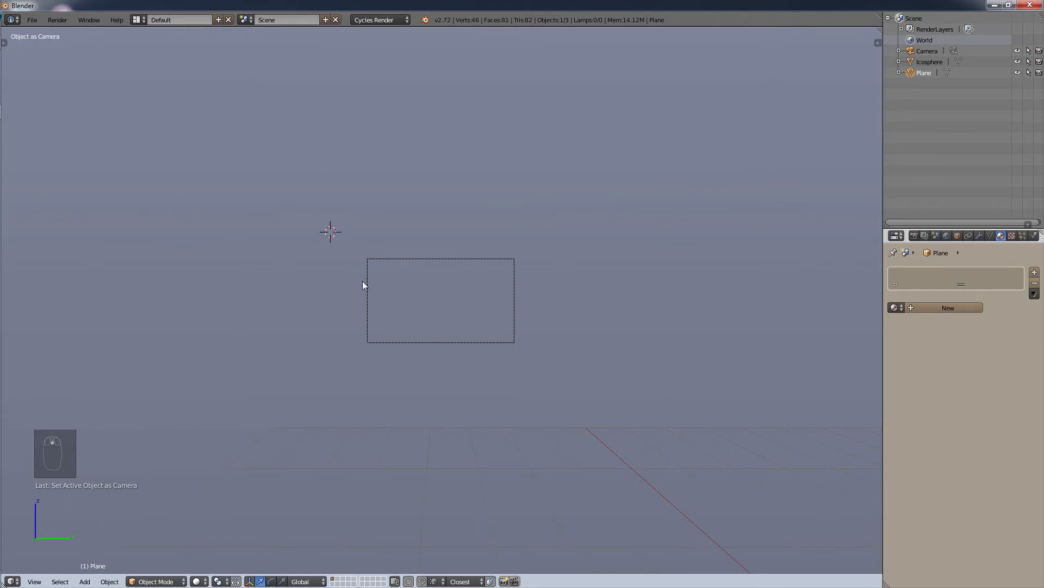
key("KP_0")
In the right orthographic view, move the plane so that it overlaps the upper part of the icosphere
scroll(456, 191, "up", 3)
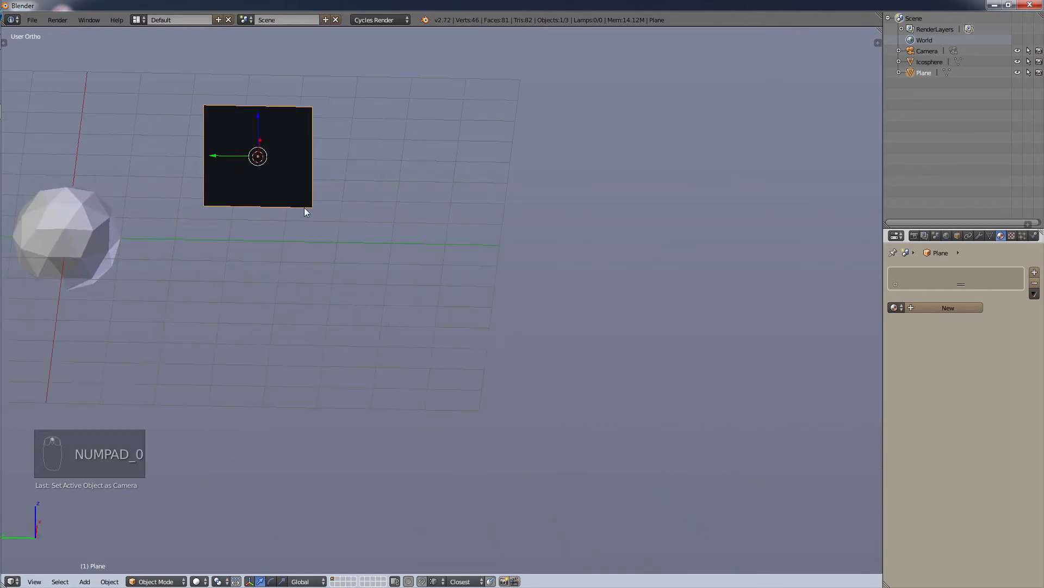
key("KP_1")
key("KP_3")
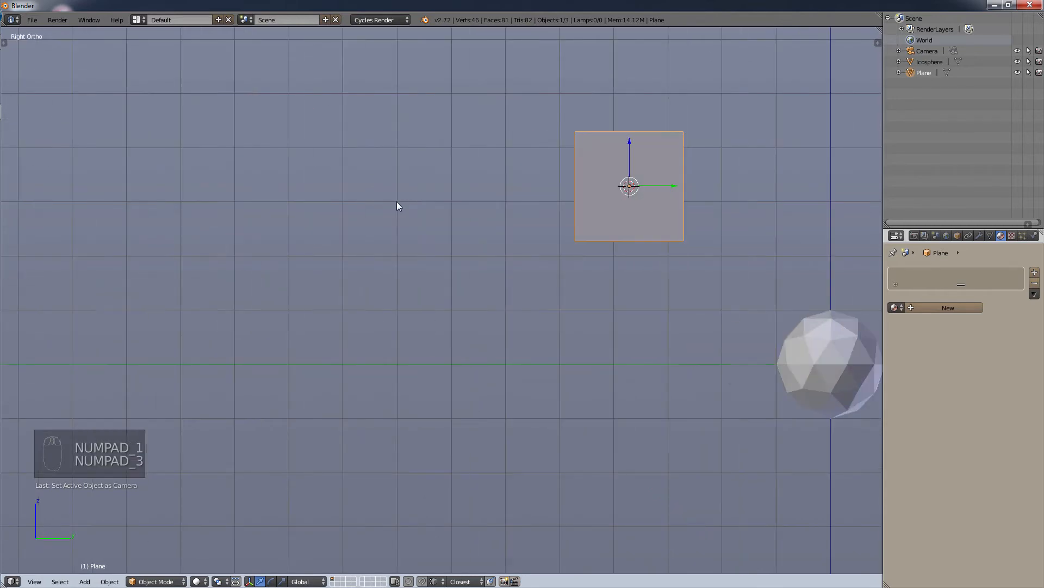
key("g")
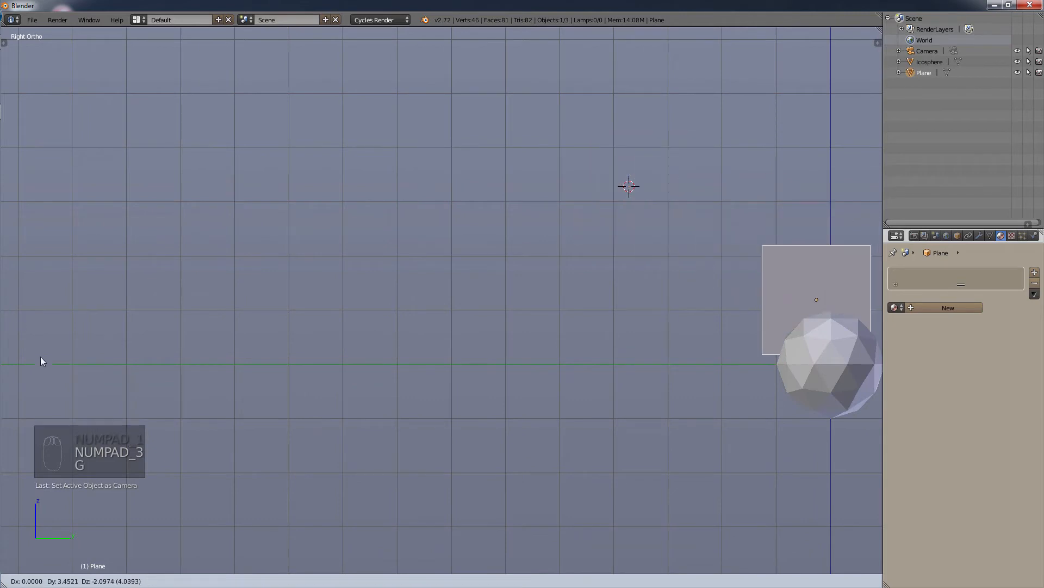
left_click(50, 371)
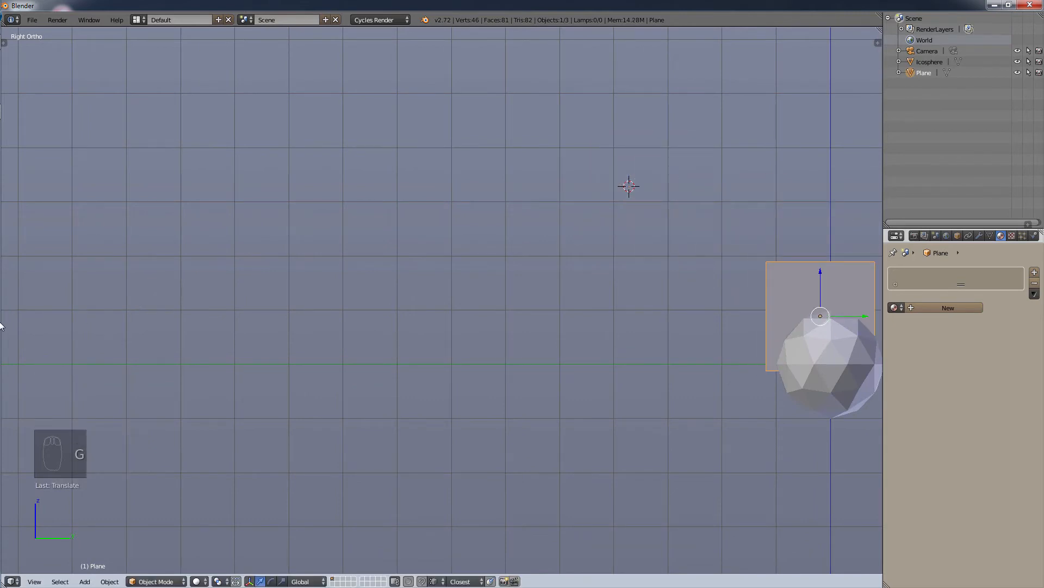
Look through the moved plane as the active camera and return to the right orthographic view
mouse_move(1, 327)
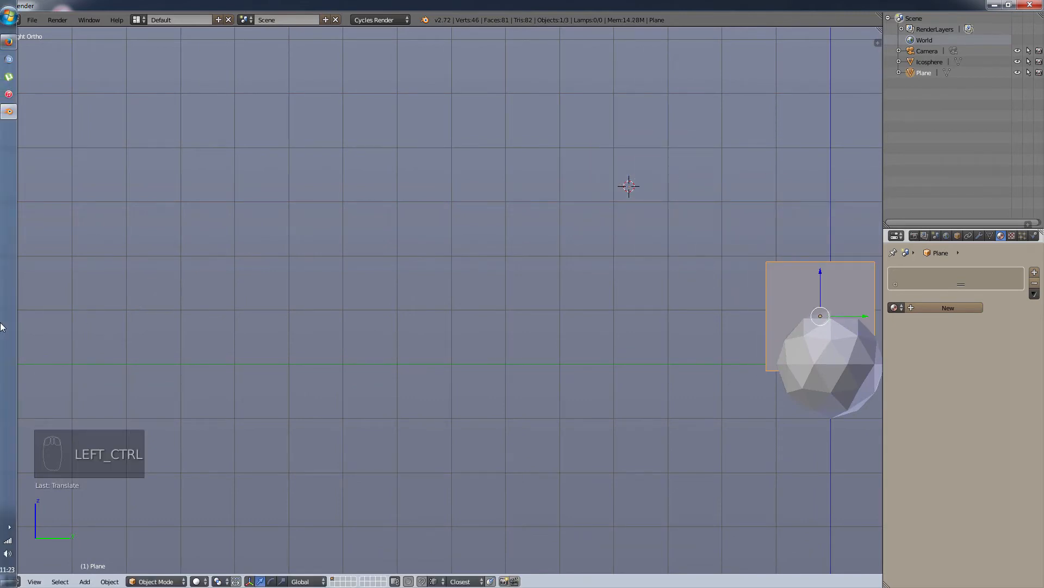
key("ctrl+KP_0")
key("ctrl+KP_0")
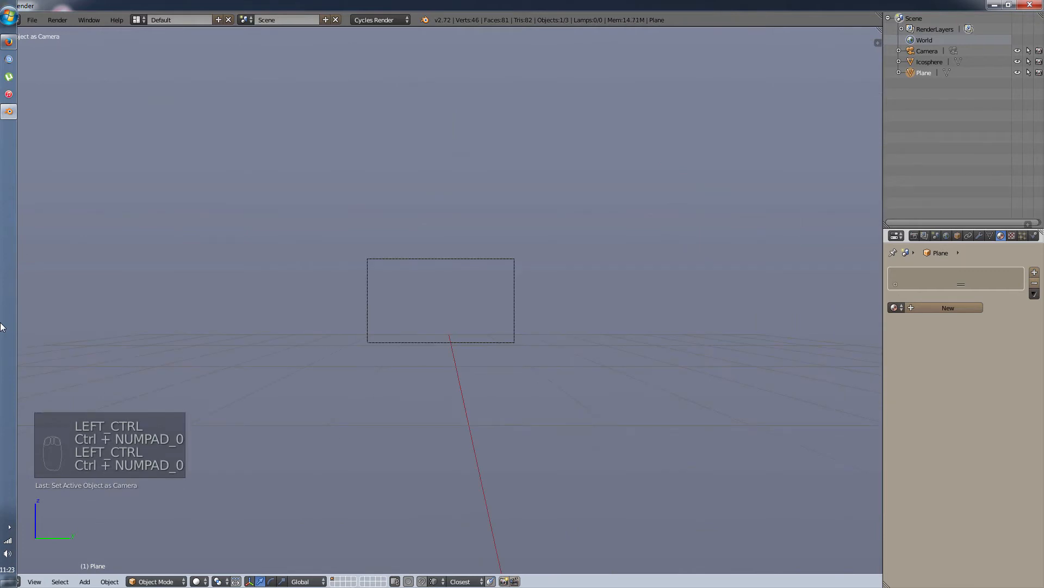
key("KP_0")
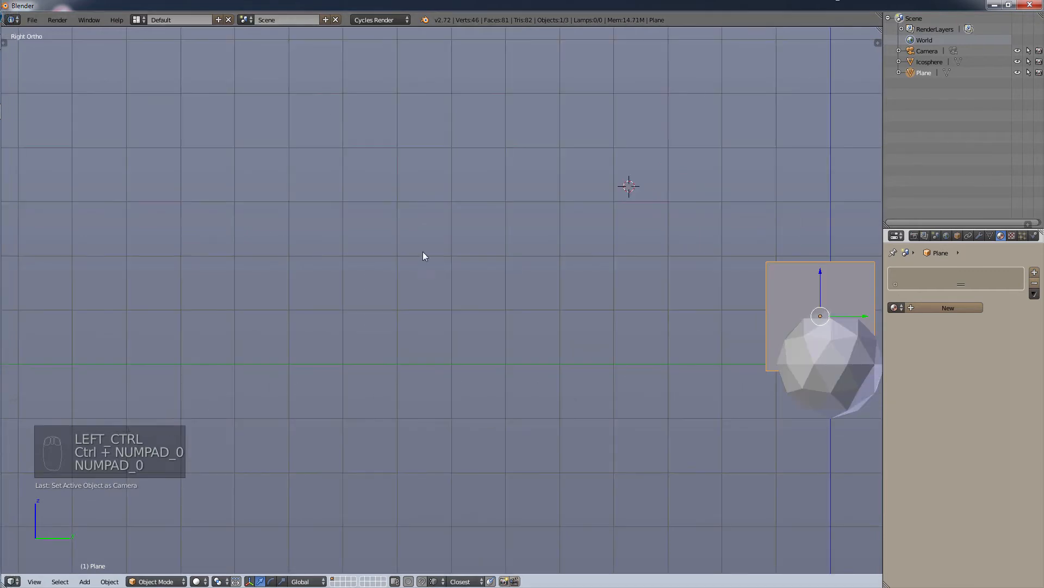
Rotate the plane 180° about the global Z axis
middle_click_drag(422, 254, 498, 316)
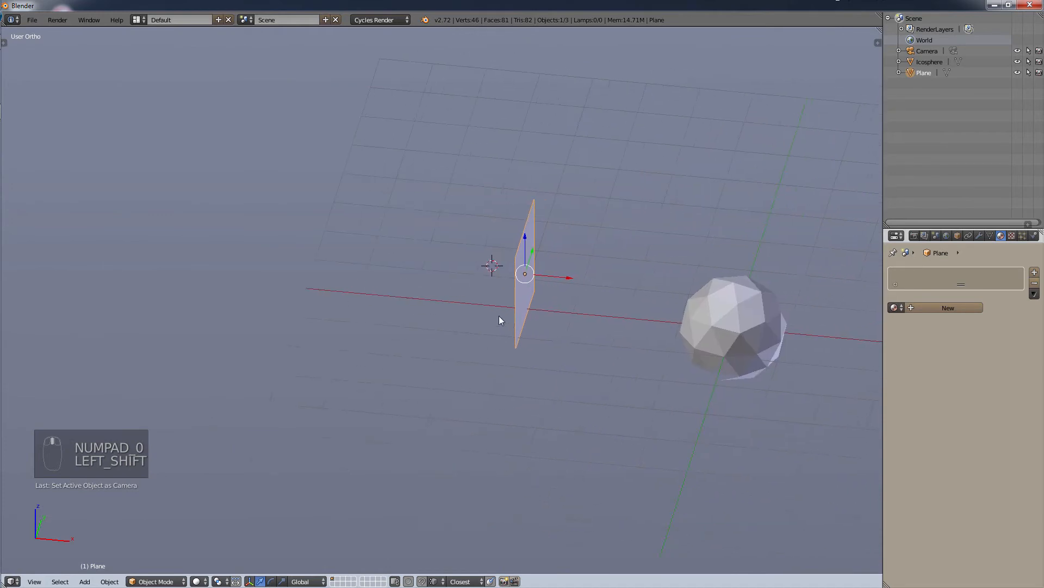
key("r")
key("z")
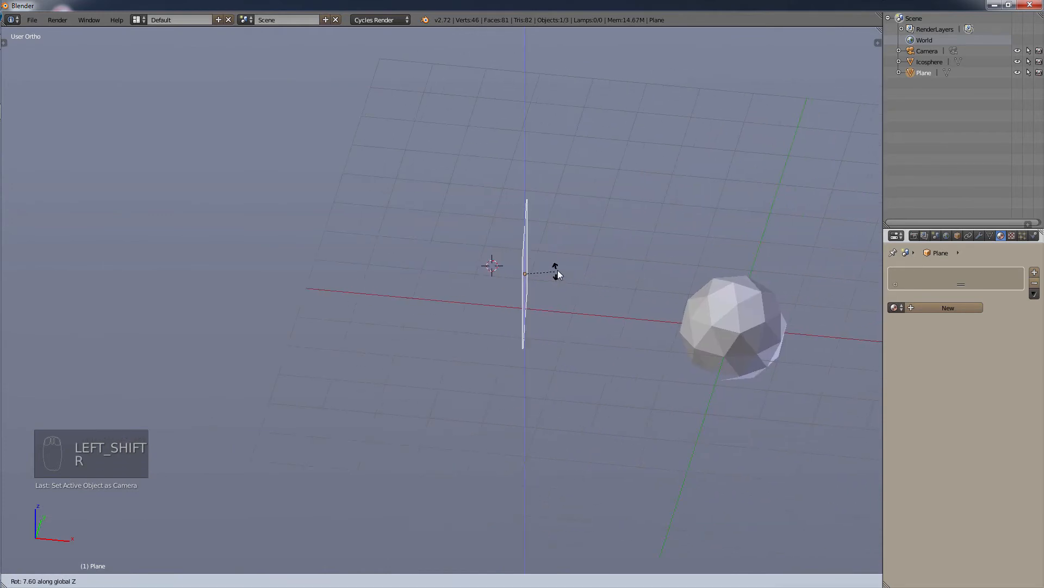
type("180")
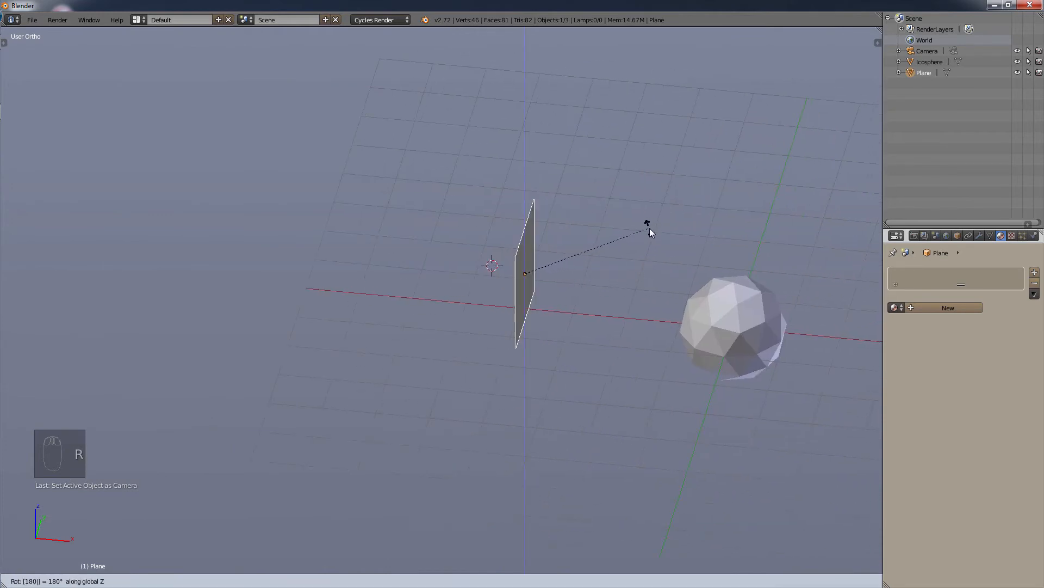
key("Return")
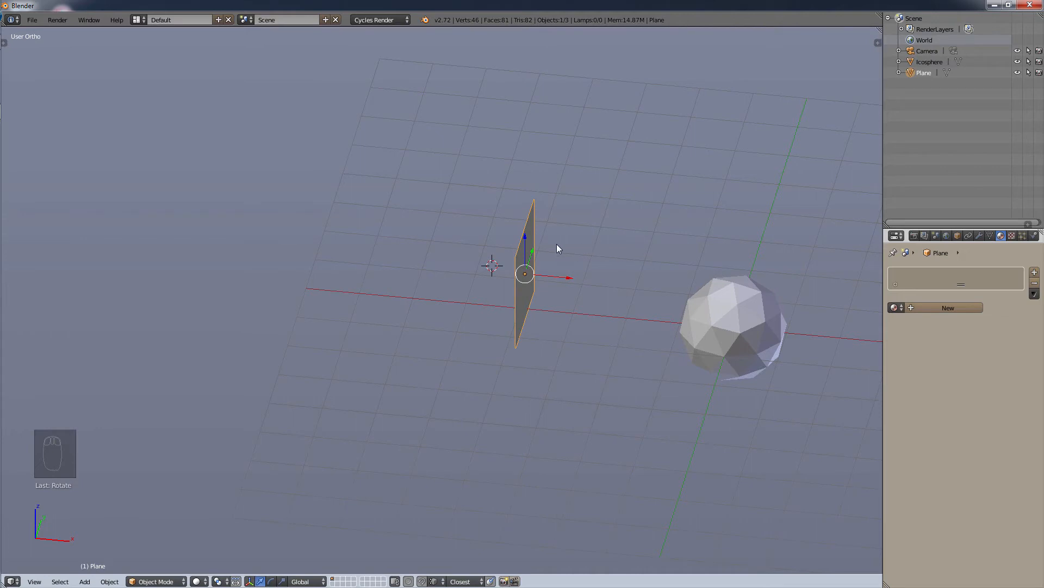
Make the rotated plane the active camera, examine the icosphere through it, and return to the user view
key("ctrl+KP_0")
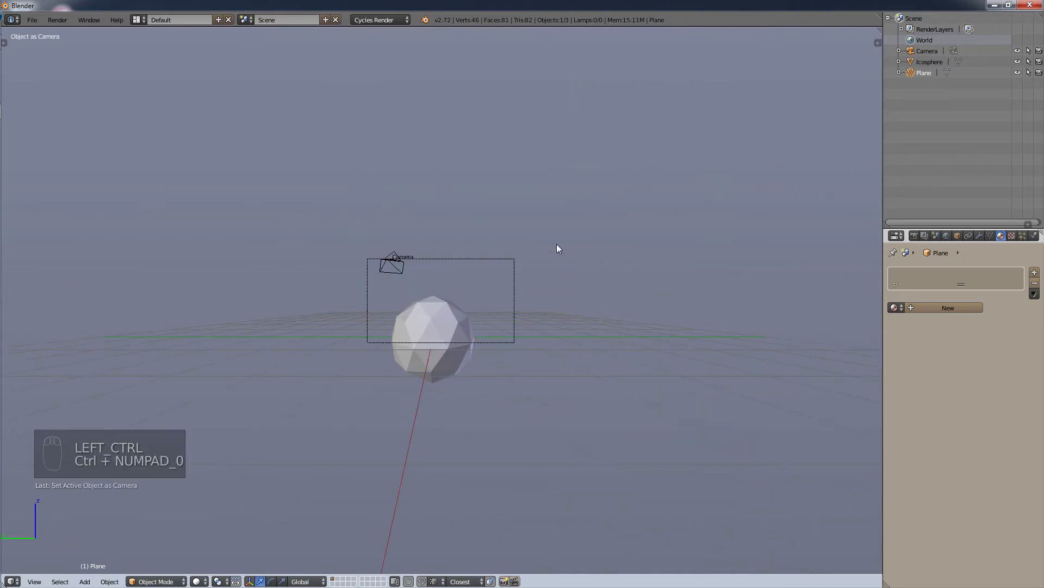
scroll(437, 379, "up", 7)
scroll(450, 369, "down", 2)
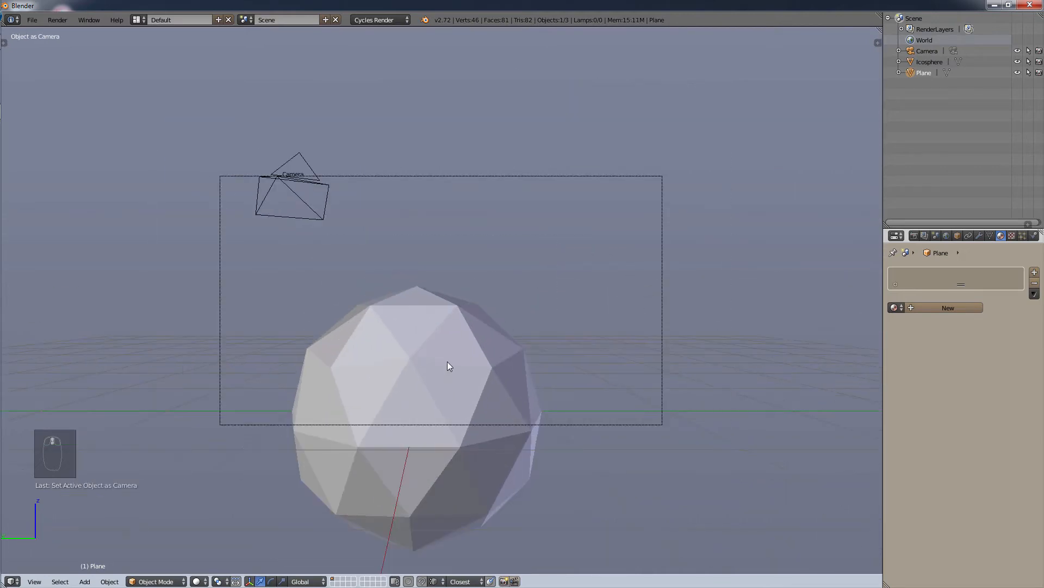
scroll(447, 362, "down", 2)
key("KP_0")
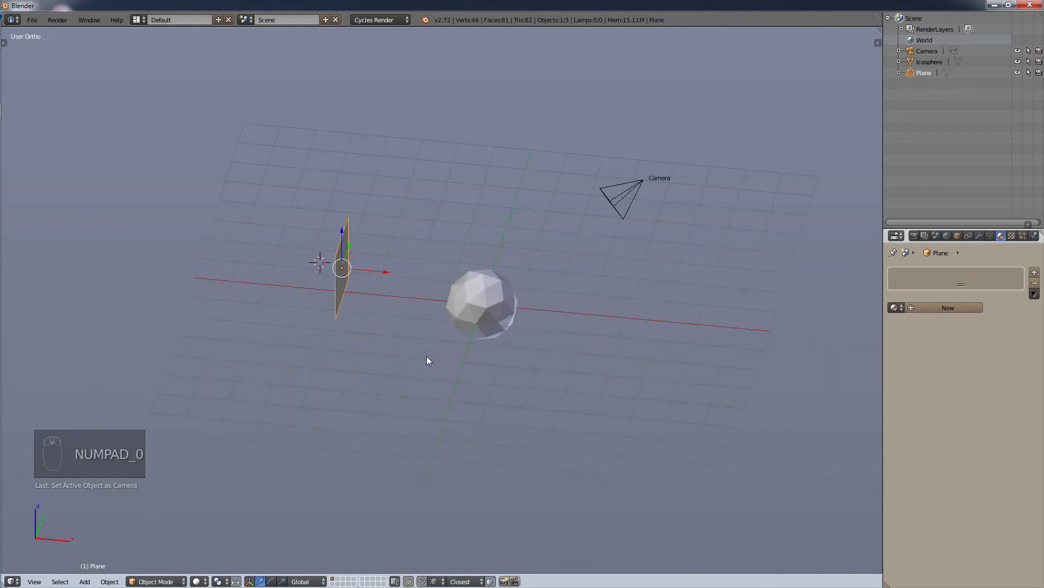
Place the 3D cursor above the icosphere and add a Spot lamp there
middle_click_drag(427, 356, 547, 252)
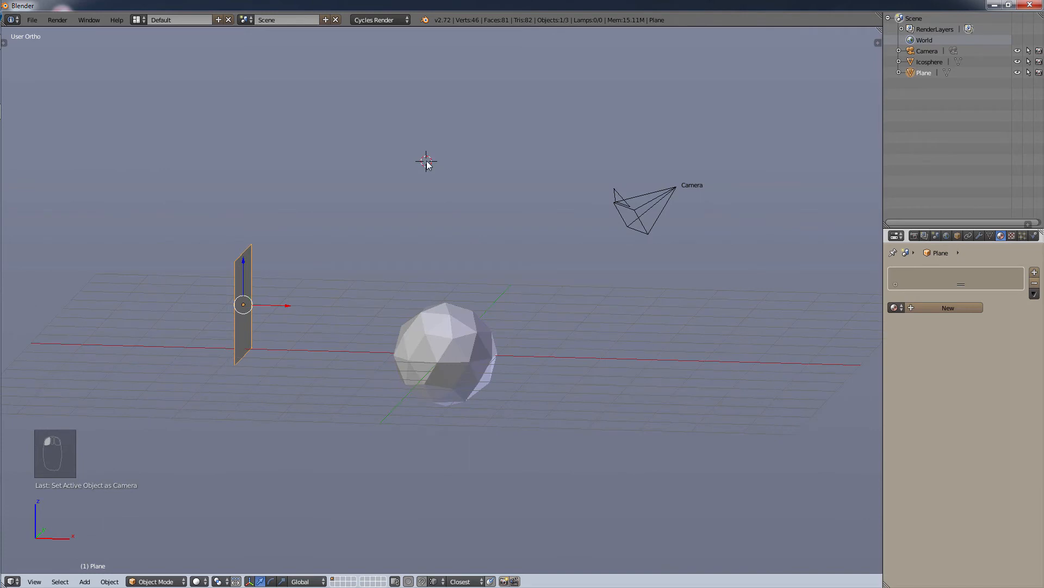
key("shift+a")
mouse_move(415, 284)
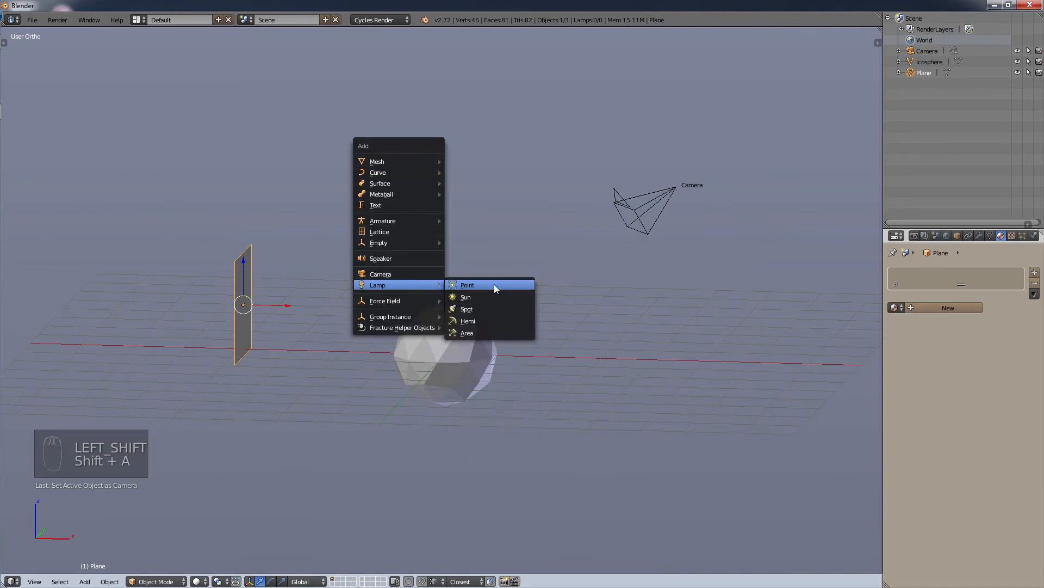
left_click(512, 308)
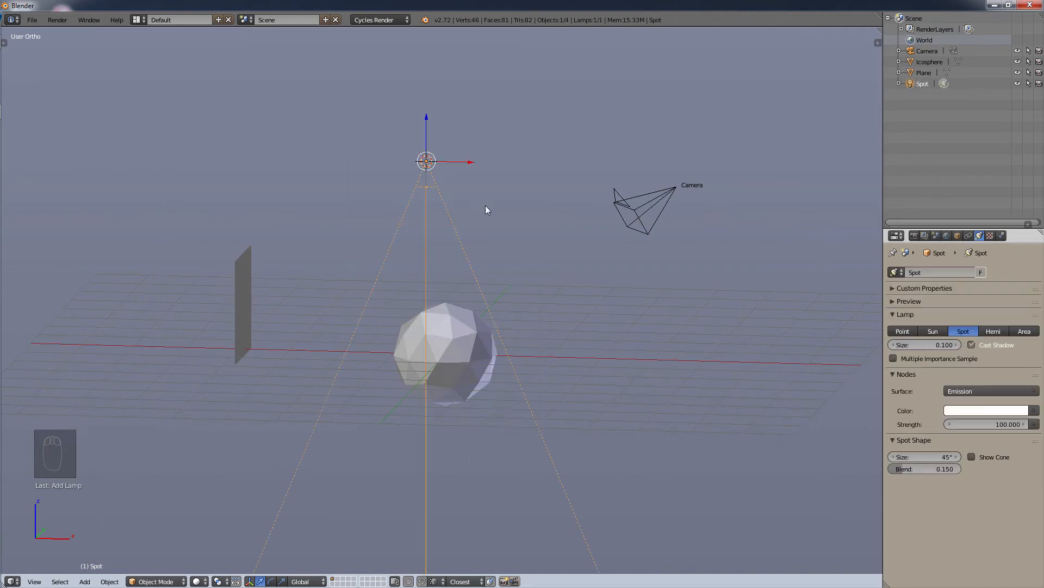
Set the Spot lamp as the active camera and return to the user view
middle_click_drag(486, 209, 517, 257)
scroll(495, 257, "up", 3)
scroll(495, 256, "down", 2)
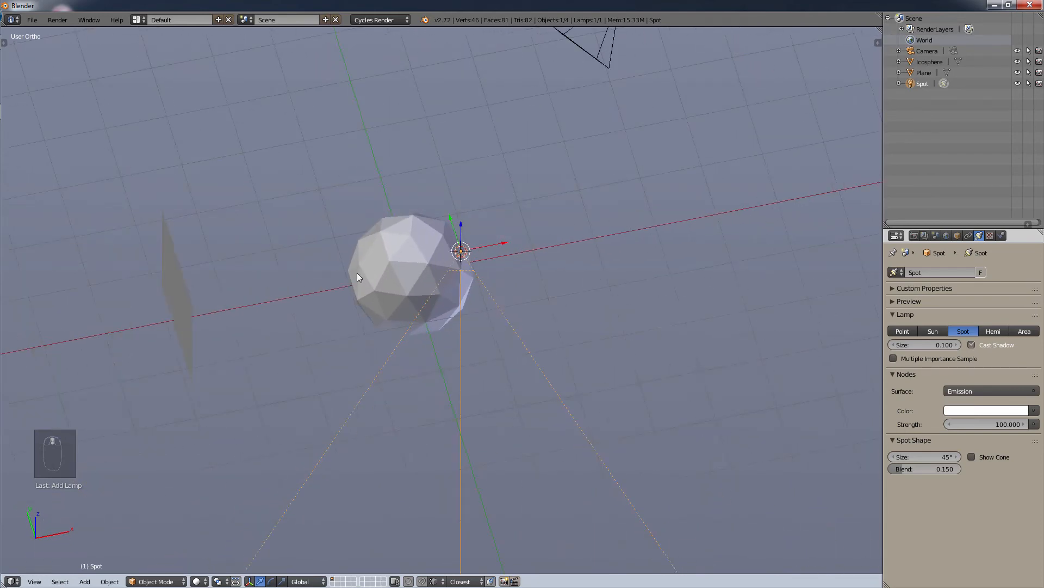
middle_click_drag(458, 276, 456, 250)
scroll(458, 243, "up", 2)
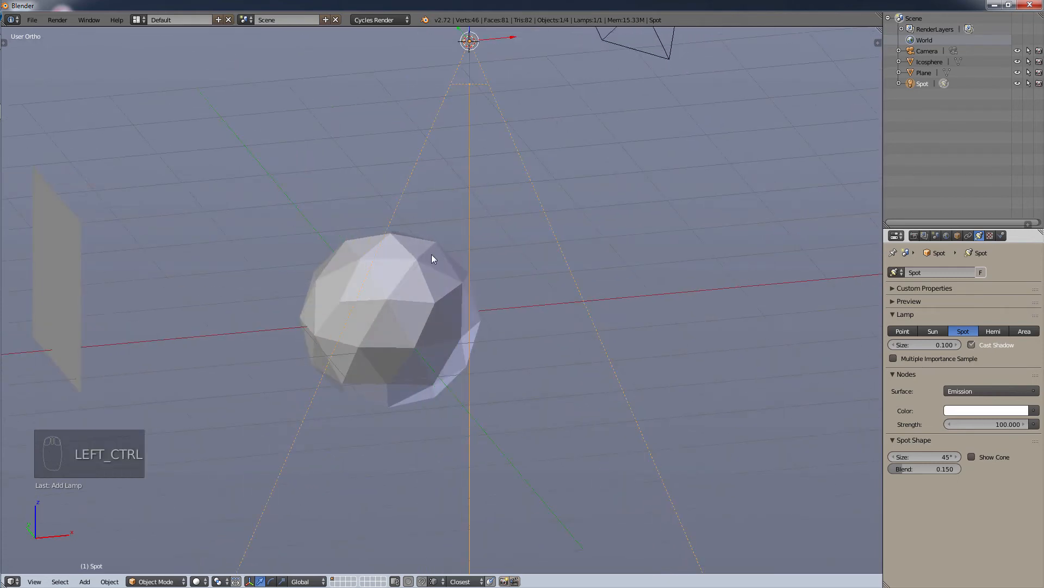
key("ctrl+KP_0")
middle_click_drag(432, 254, 436, 245)
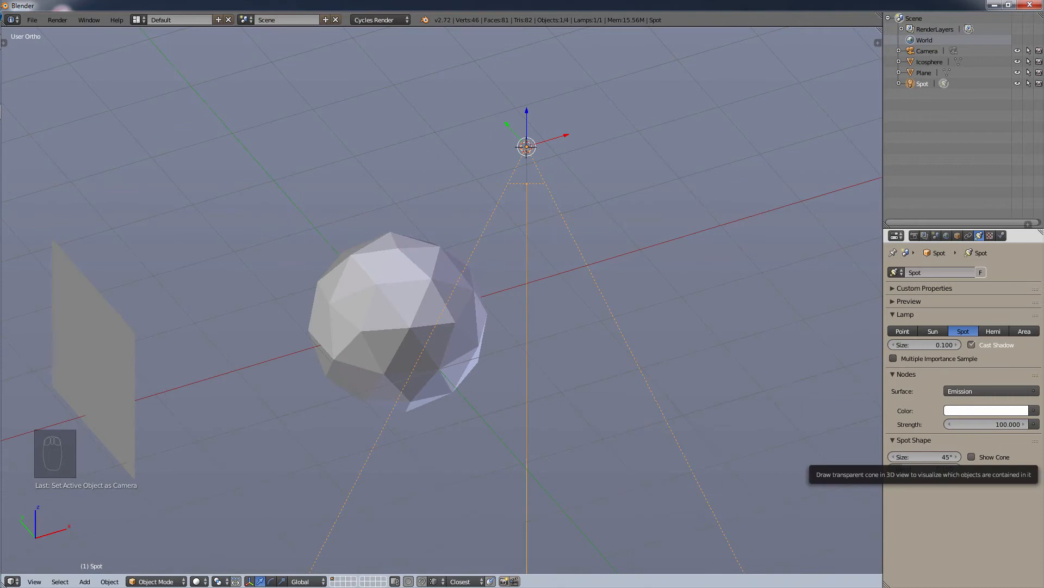
Create a new empty scene using the New option
left_click(394, 98)
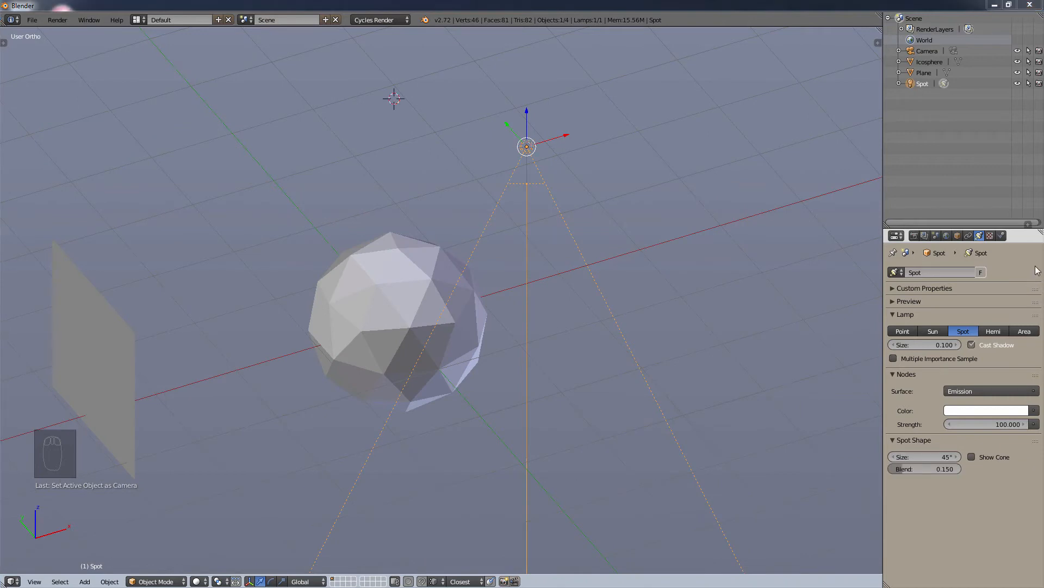
left_click(326, 19)
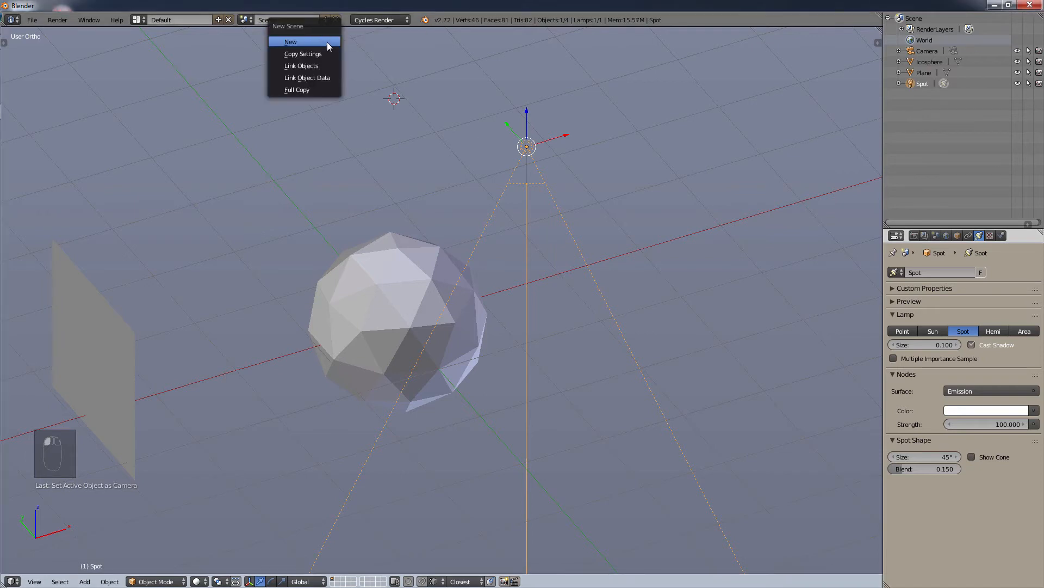
left_click(328, 42)
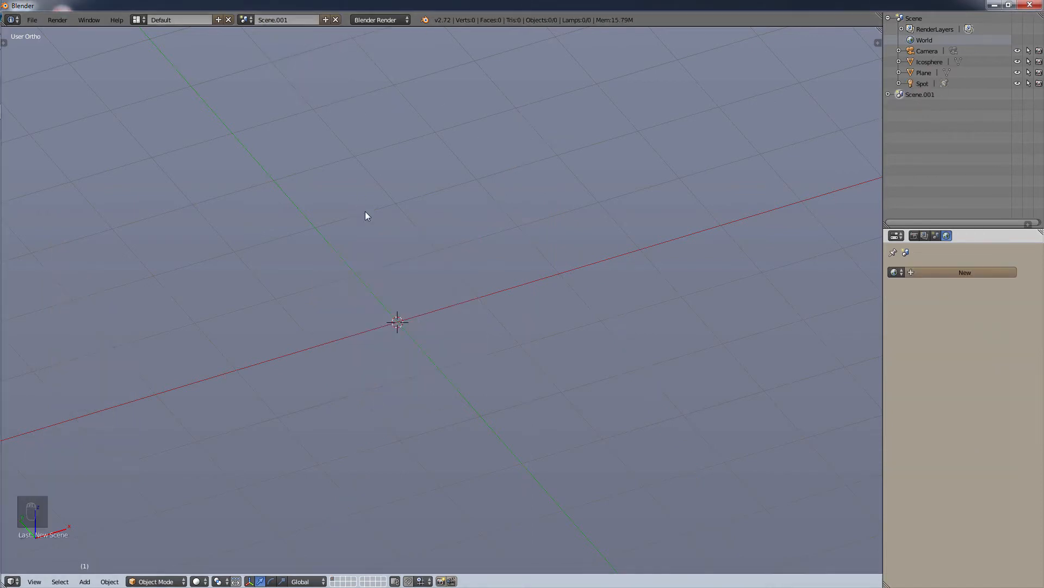
Add a Monkey mesh to the empty Scene.001
key("shift+a")
mouse_move(386, 172)
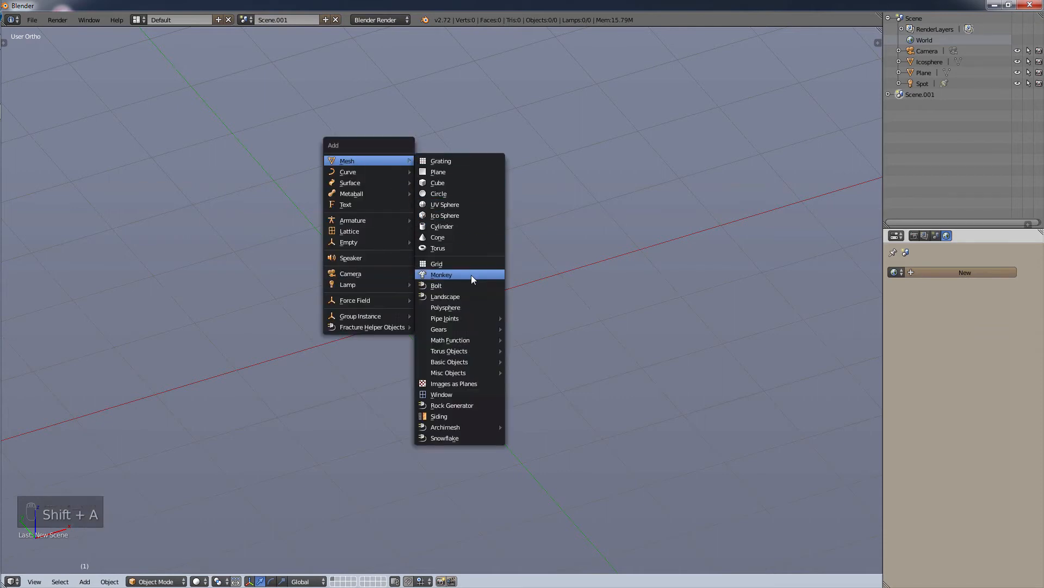
left_click(471, 275)
middle_click_drag(432, 249, 335, 413)
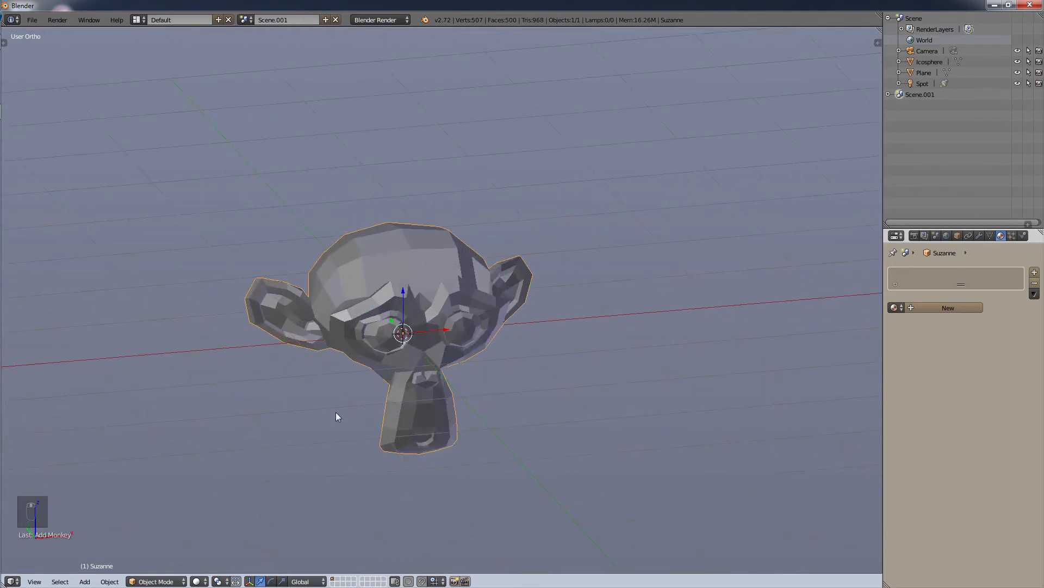
In Edit Mode, pull one vertex beside each of the monkey's ears into a spike, the second by about 0.87 units, and return to Object Mode
left_click(156, 581)
left_click(158, 557)
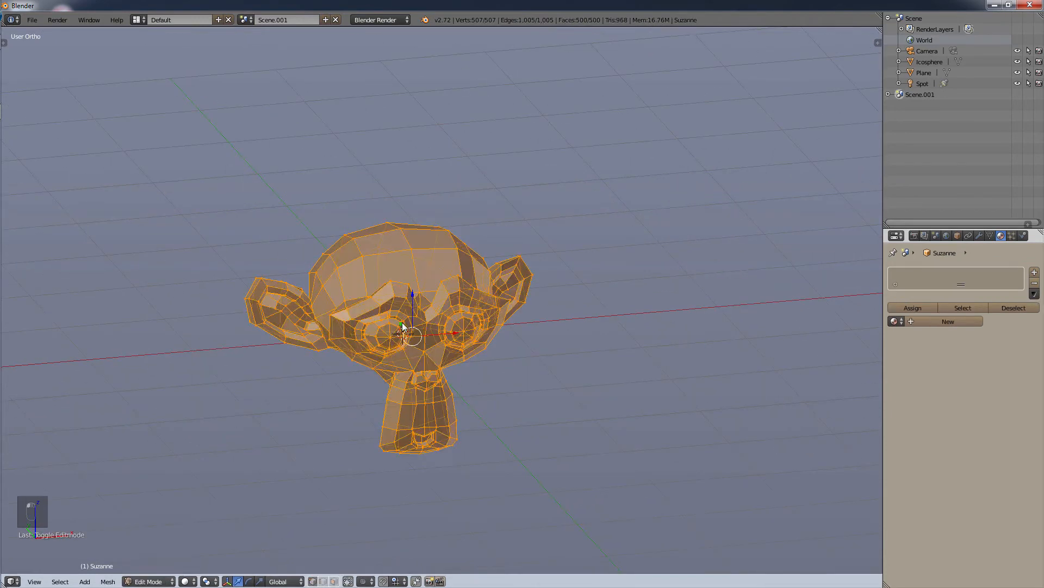
right_click(510, 284)
key("g")
left_click(577, 252)
right_click(301, 291)
key("g")
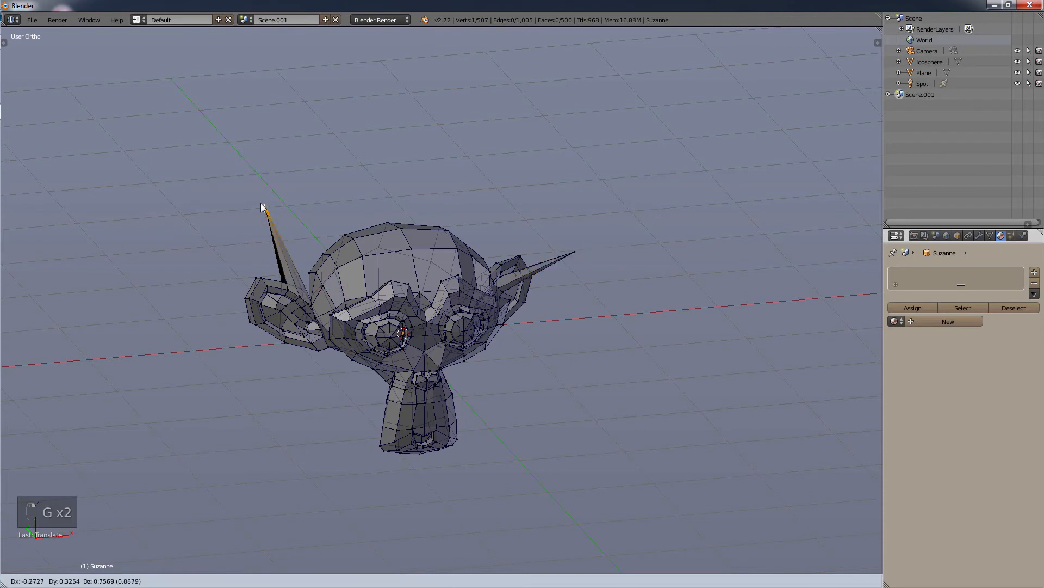
left_click(261, 202)
left_click(156, 581)
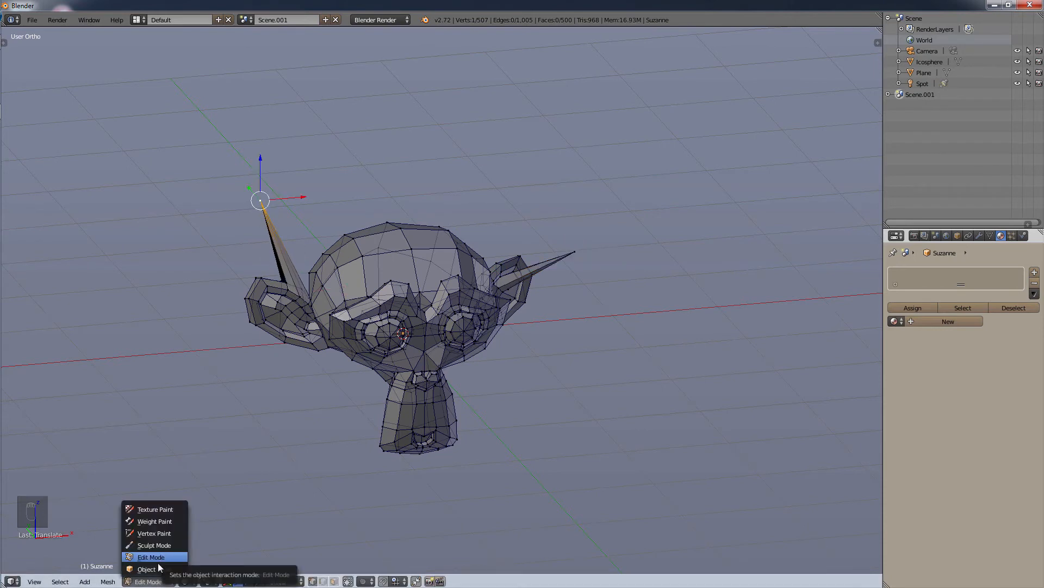
left_click(155, 568)
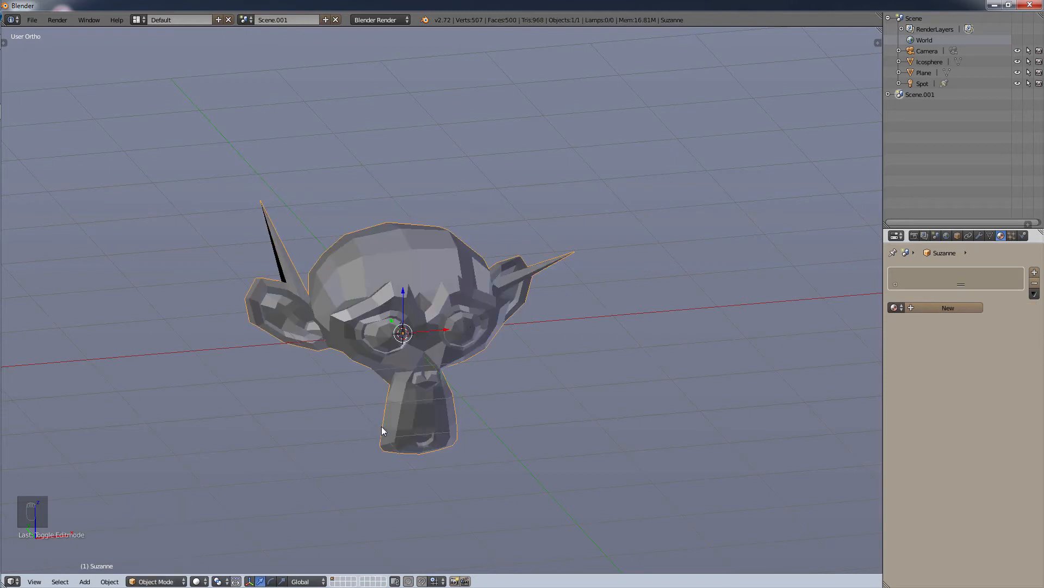
Expand Scene.001 in the outliner, try to move Suzanne from there into Scene, and compare the two scenes
left_click(888, 95)
left_click_drag(919, 119, 939, 56)
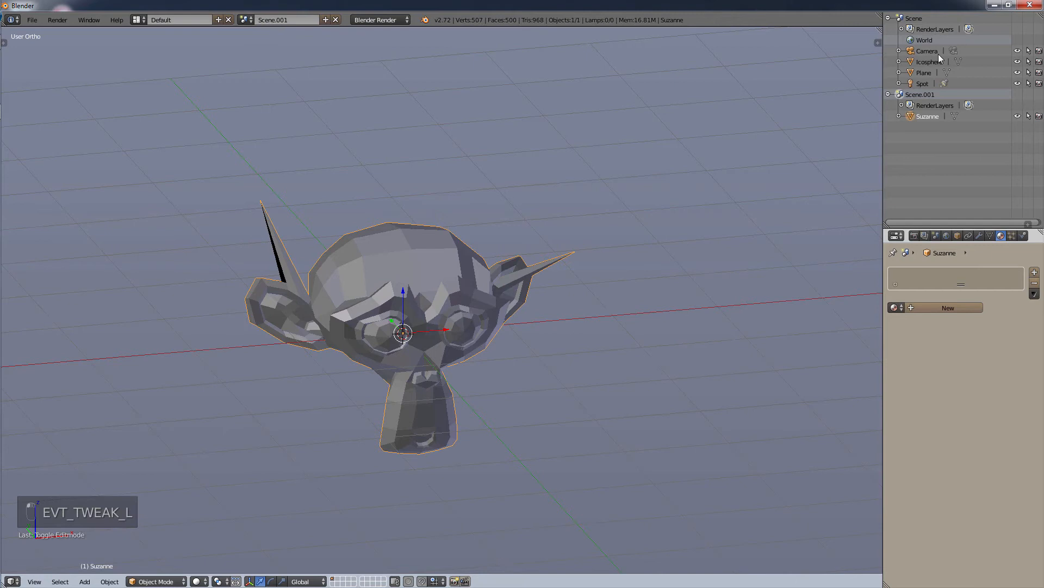
left_click_drag(931, 119, 910, 135)
left_click(925, 117)
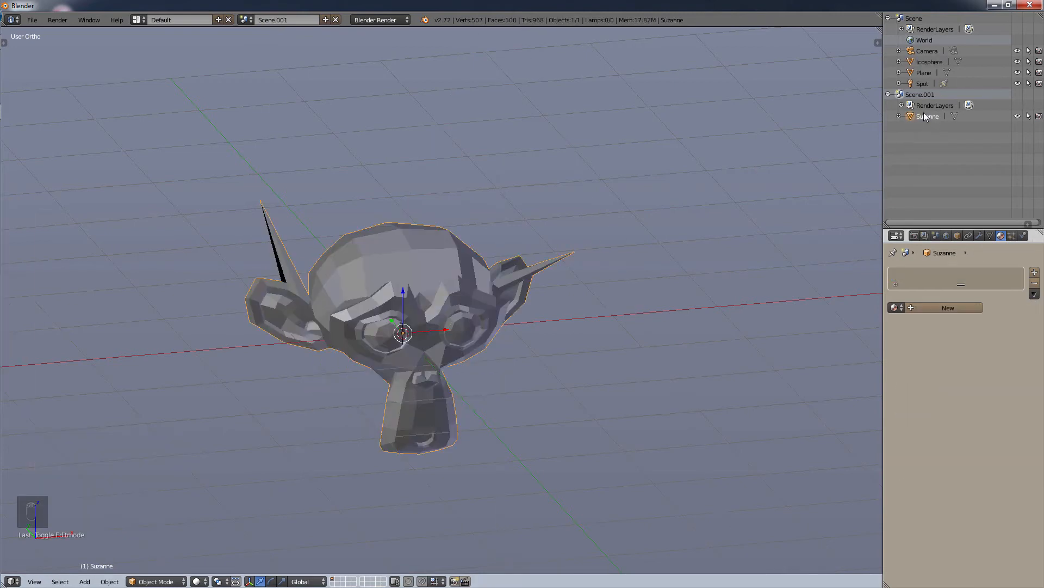
left_click(921, 24)
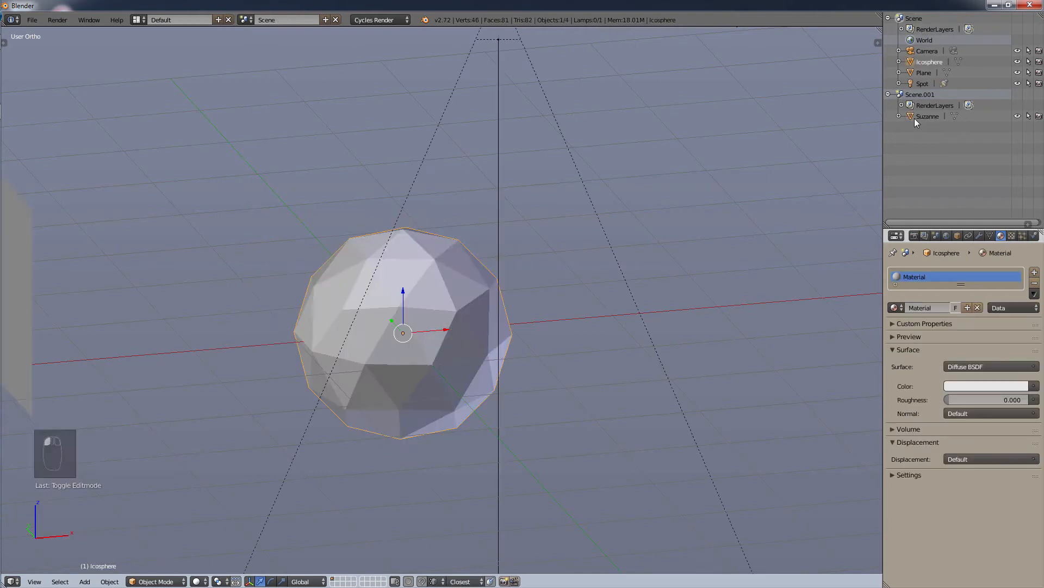
left_click(918, 117)
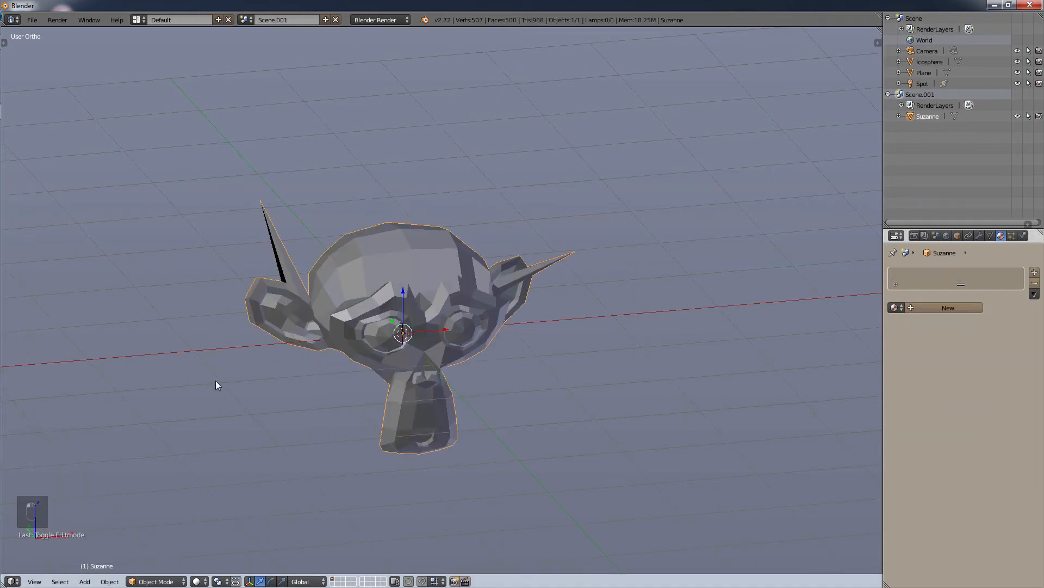
Link Suzanne to Scene with Make Links, check the result in Scene, and return to Scene.001
left_click(110, 581)
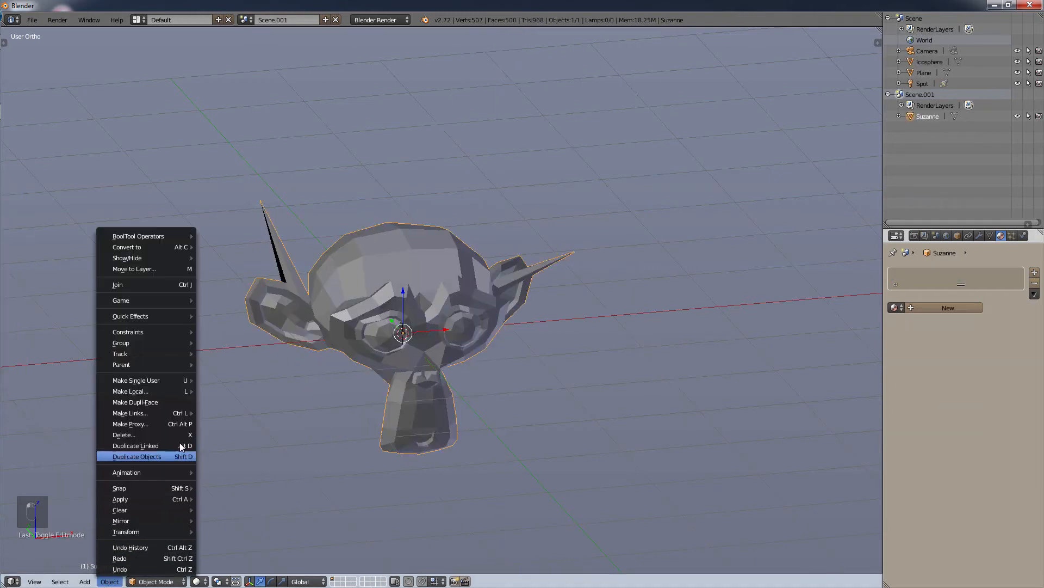
mouse_move(191, 413)
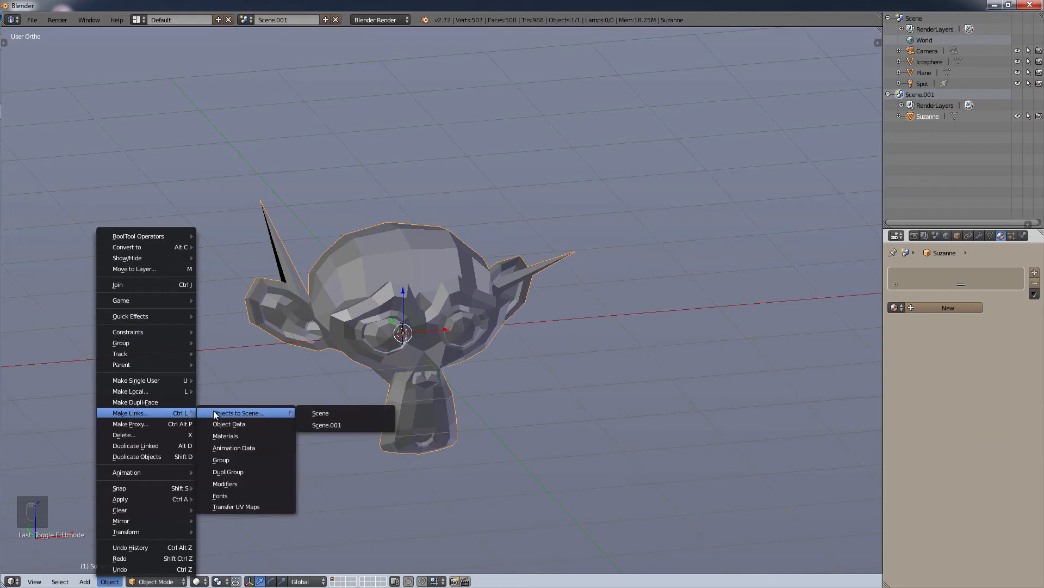
left_click(352, 415)
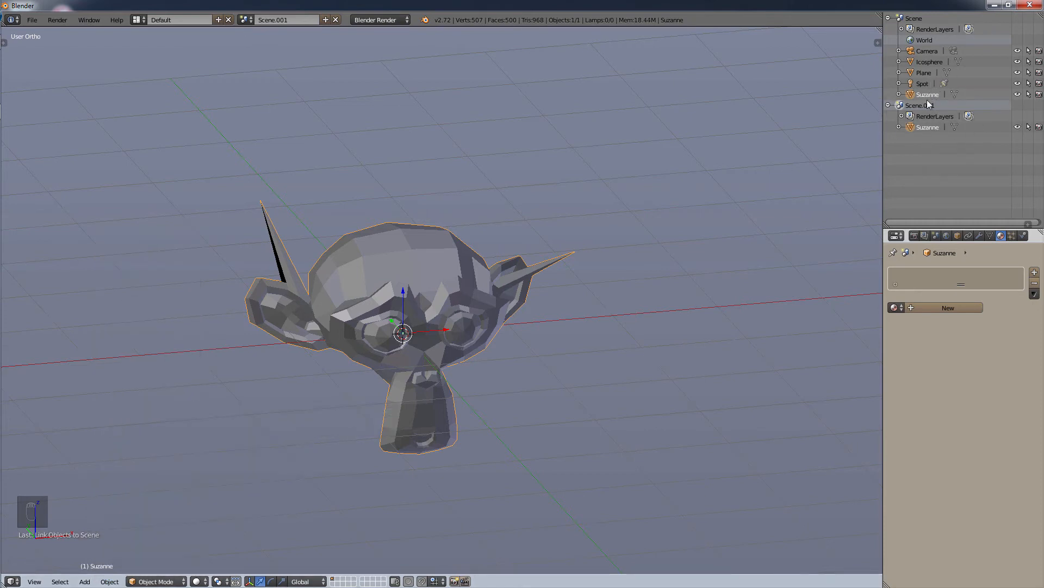
left_click(919, 28)
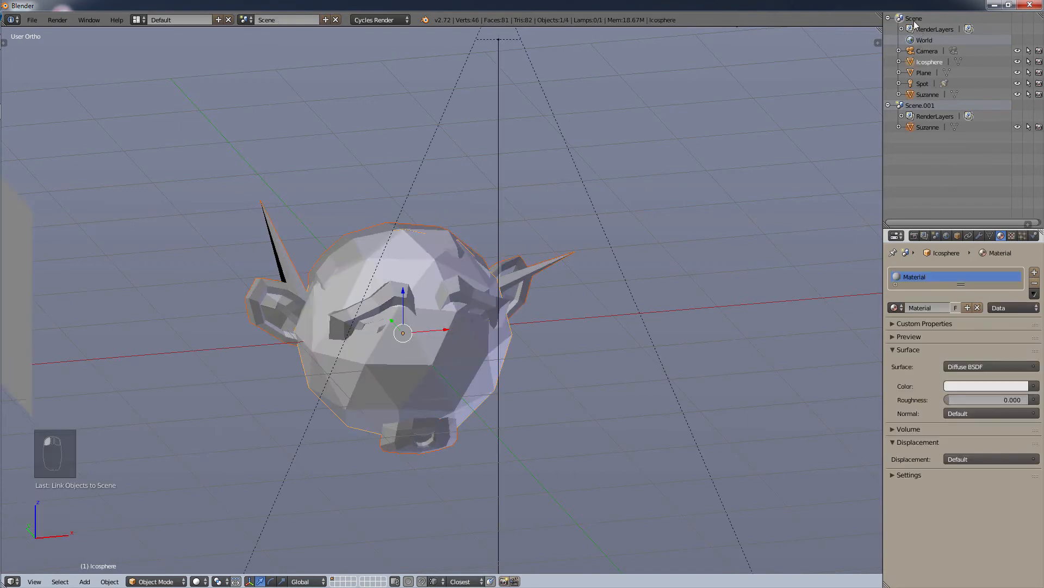
left_click(920, 106)
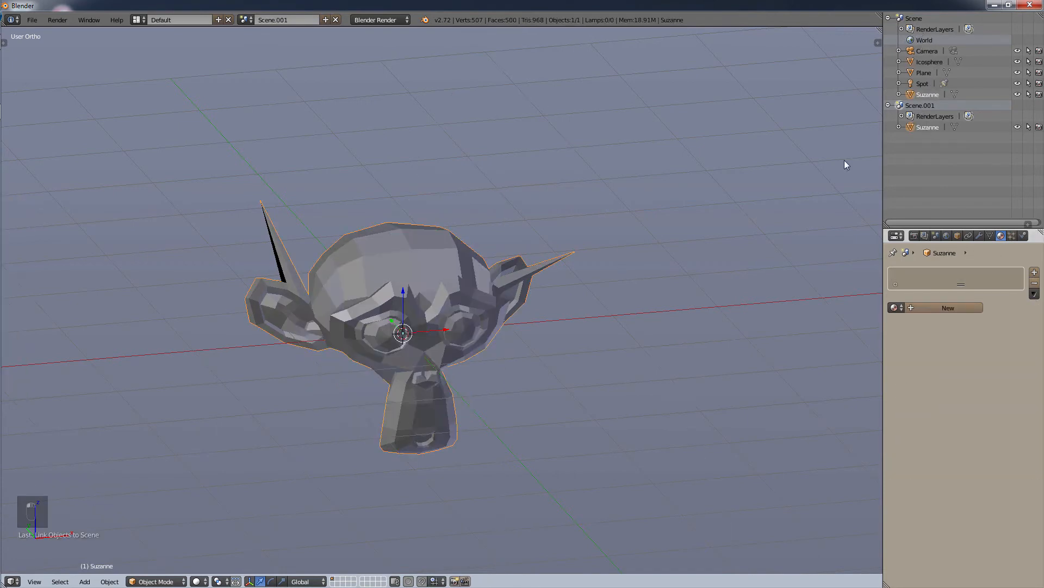
Move Suzanne away from the origin along the red axis line, check its position in Scene, and return to Scene.001
key("g")
left_click(814, 246)
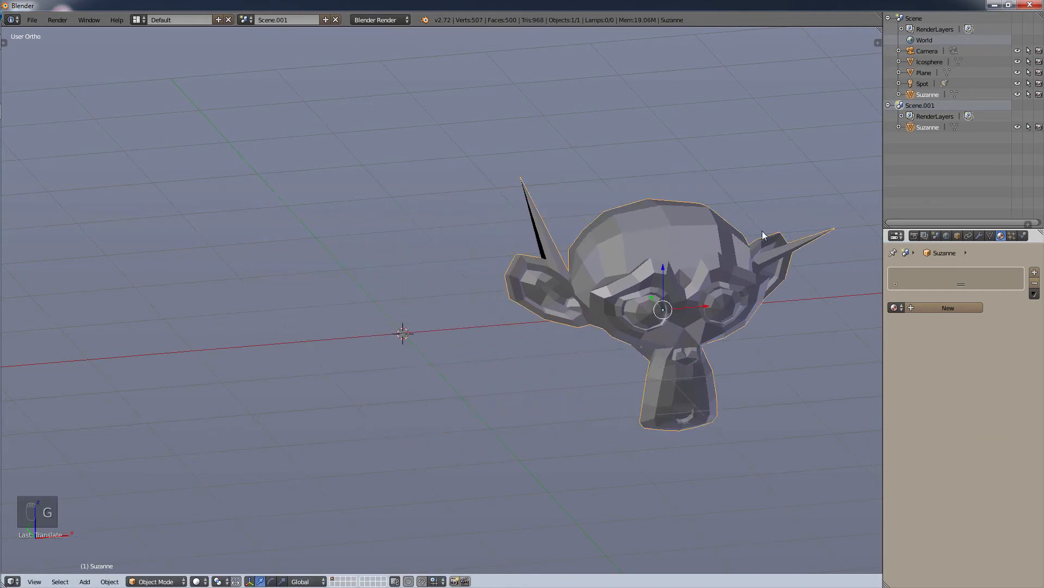
left_click(916, 20)
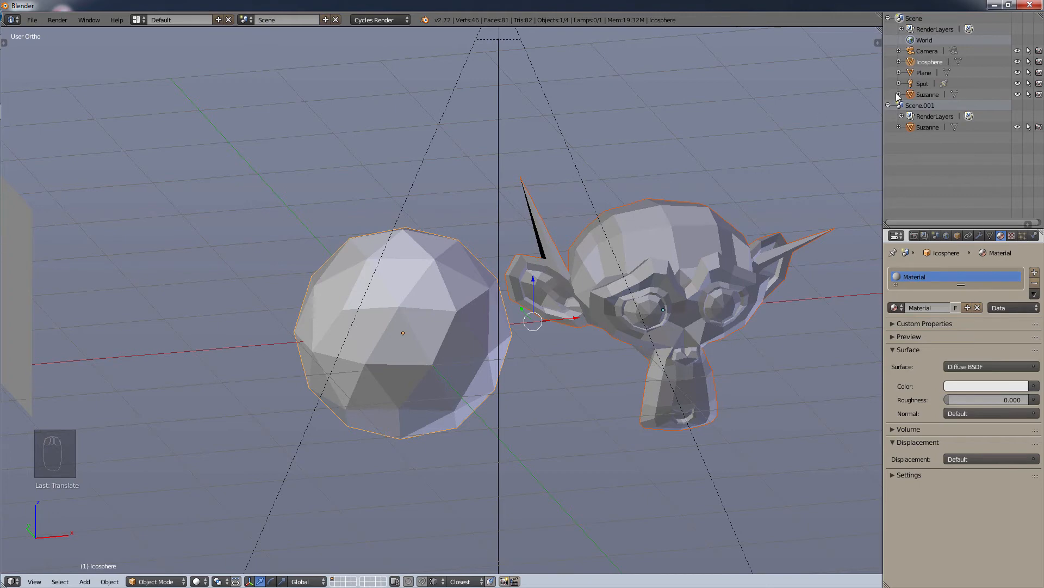
left_click(933, 105)
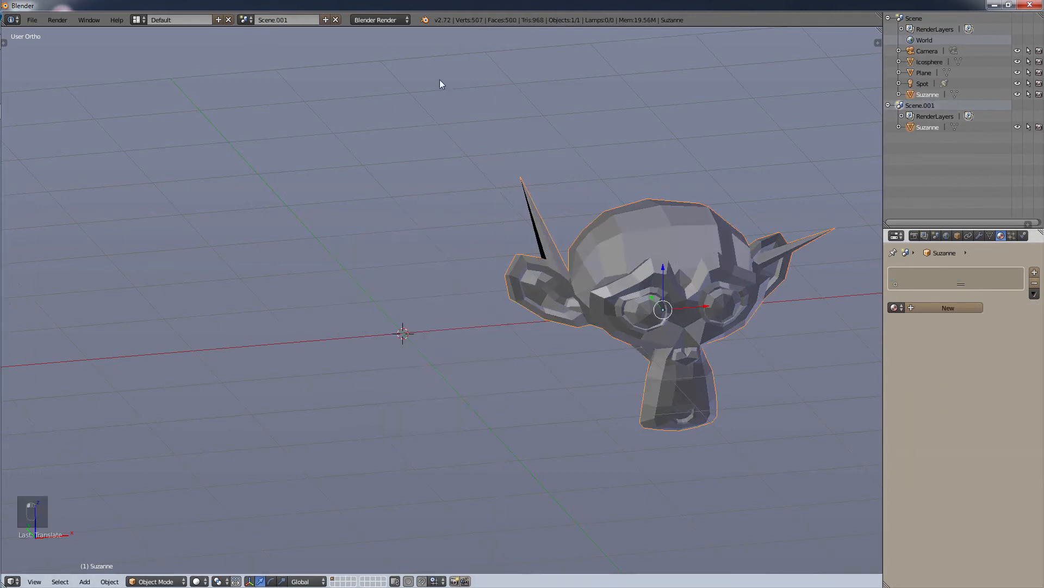
Delete Scene.001, keeping only the original Scene
left_click(336, 20)
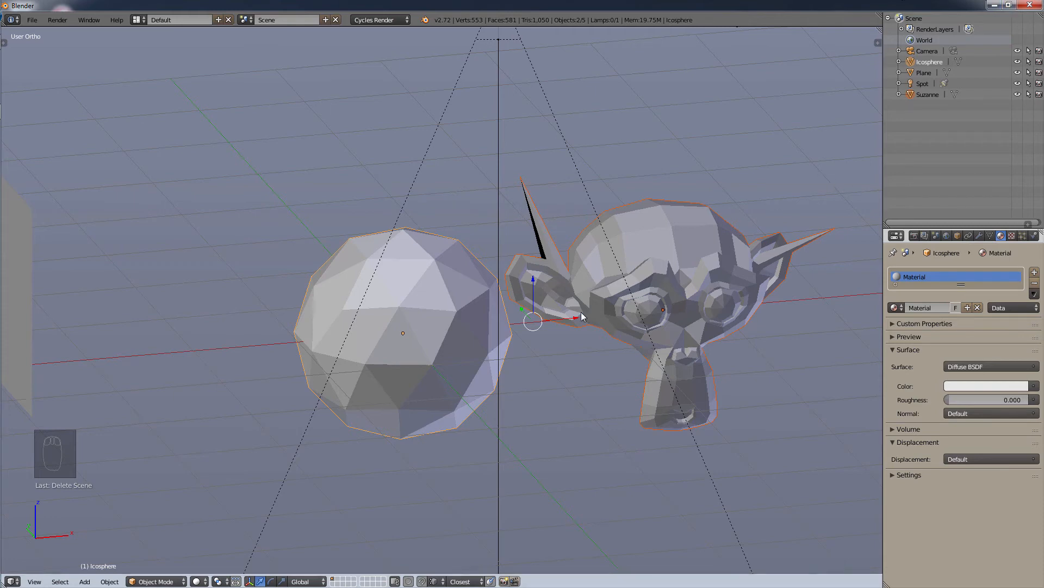
scroll(581, 312, "down", 6)
scroll(617, 287, "up", 3)
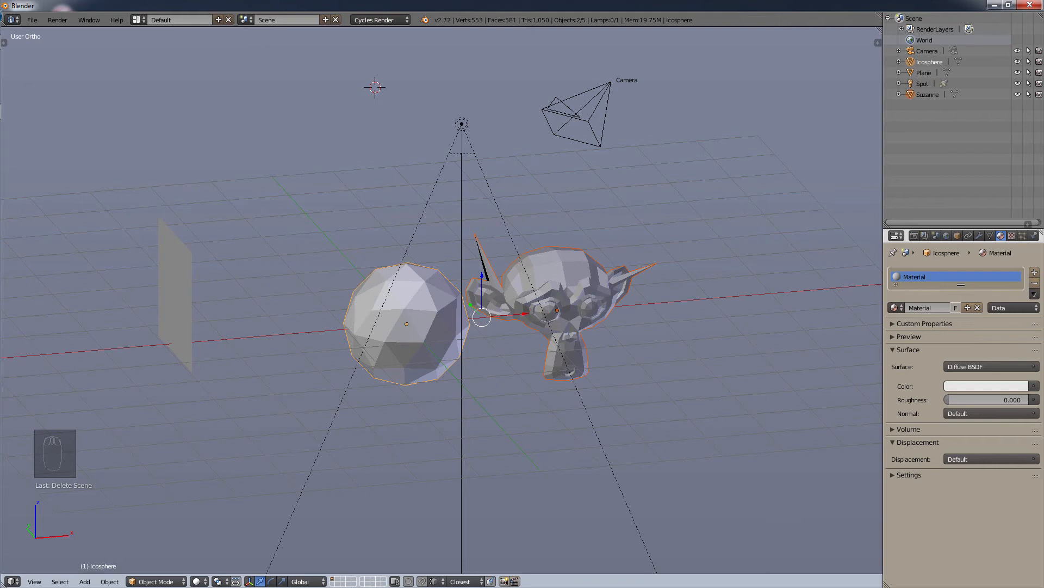
Select Suzanne and toggle local view on and off several times, finishing with the monkey isolated
right_click(554, 298)
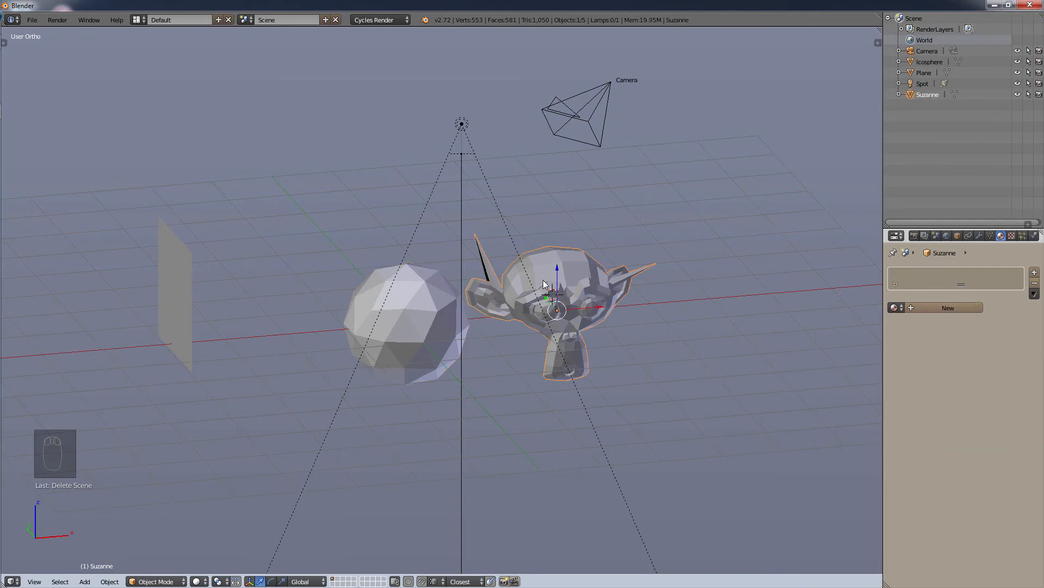
key("KP_Divide")
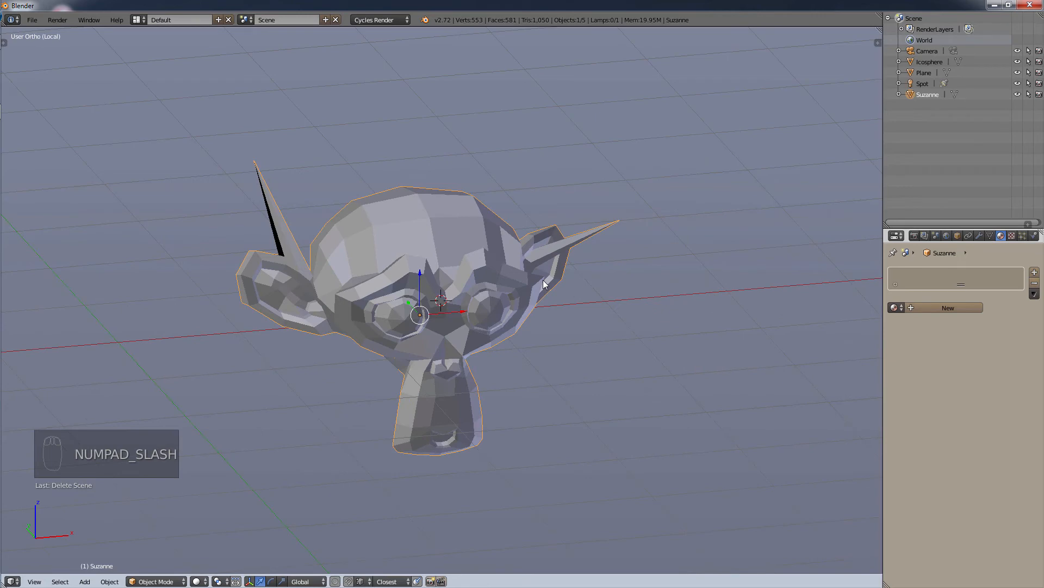
key("KP_Divide")
key("KP_Divide")
key("KP_Divide")
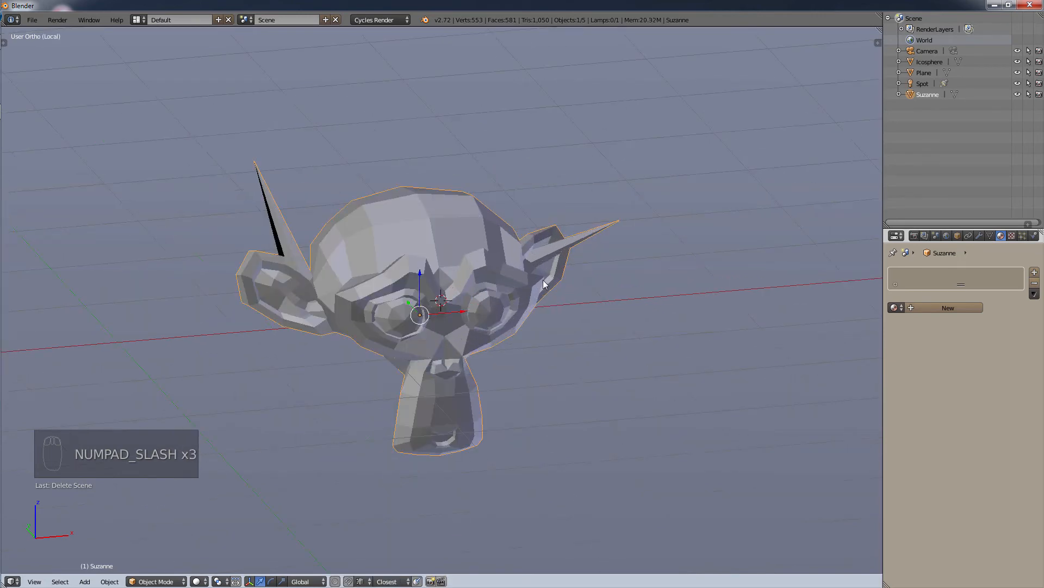
key("KP_Divide")
key("KP_Divide")
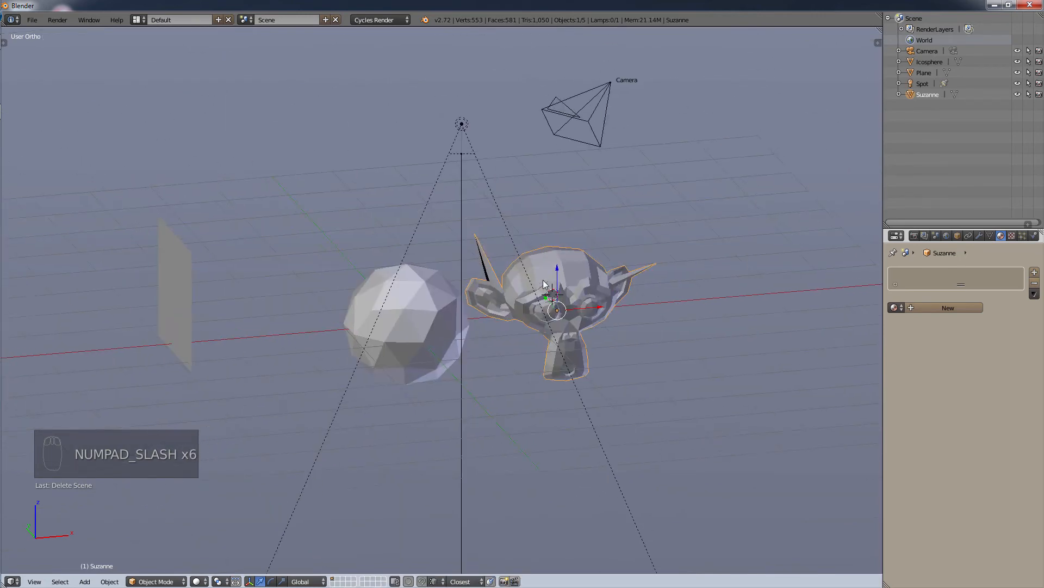
key("KP_Divide")
key("KP_Divide")
key("KP_Divide")
key("KP_Divide")
key("KP_Divide")
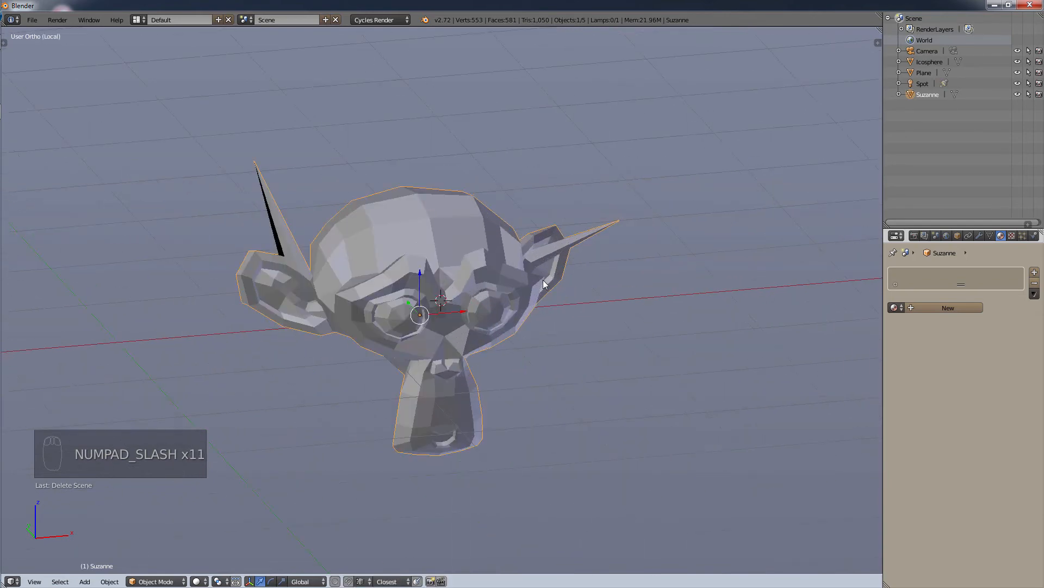
Leave Suzanne's local view and place the 3D cursor in the empty space above the plane
right_click_drag(491, 465, 403, 469)
middle_click_drag(638, 426, 606, 425)
key("KP_Divide")
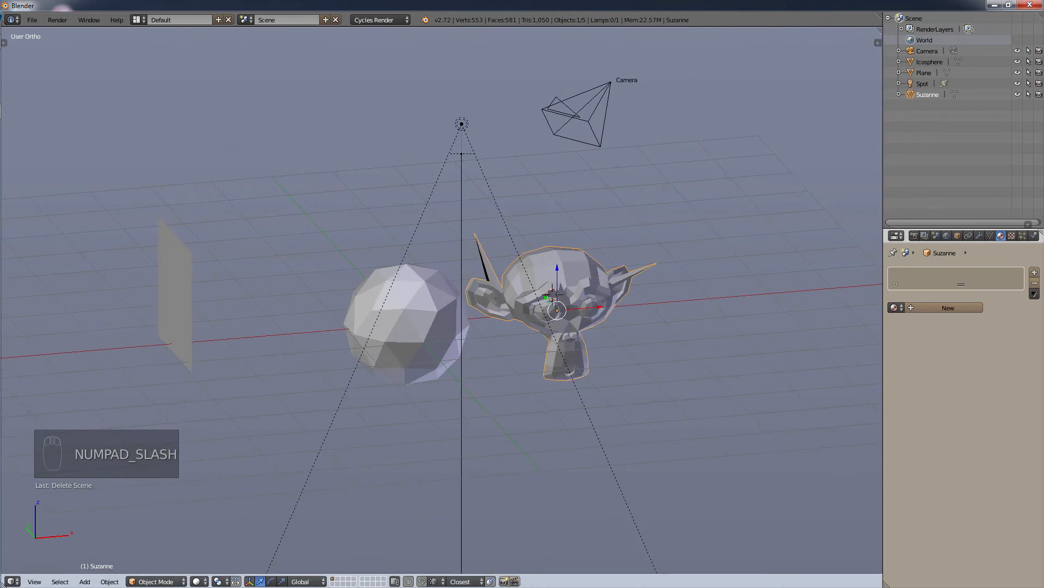
left_click(82, 96)
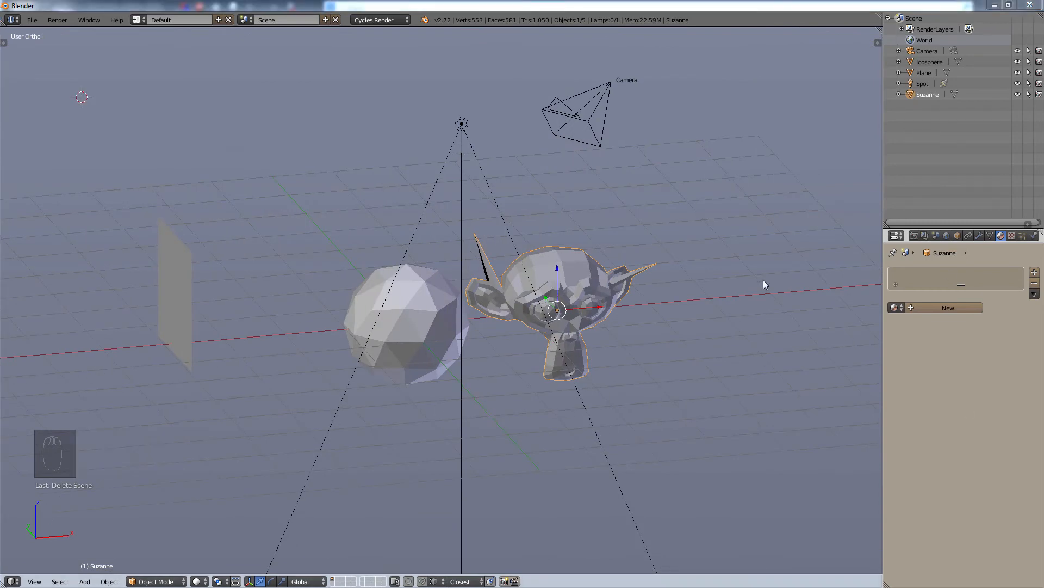
Switch Suzanne to Sculpt Mode and pull the forehead between the eyebrows upward with the Grab brush
left_click(155, 581)
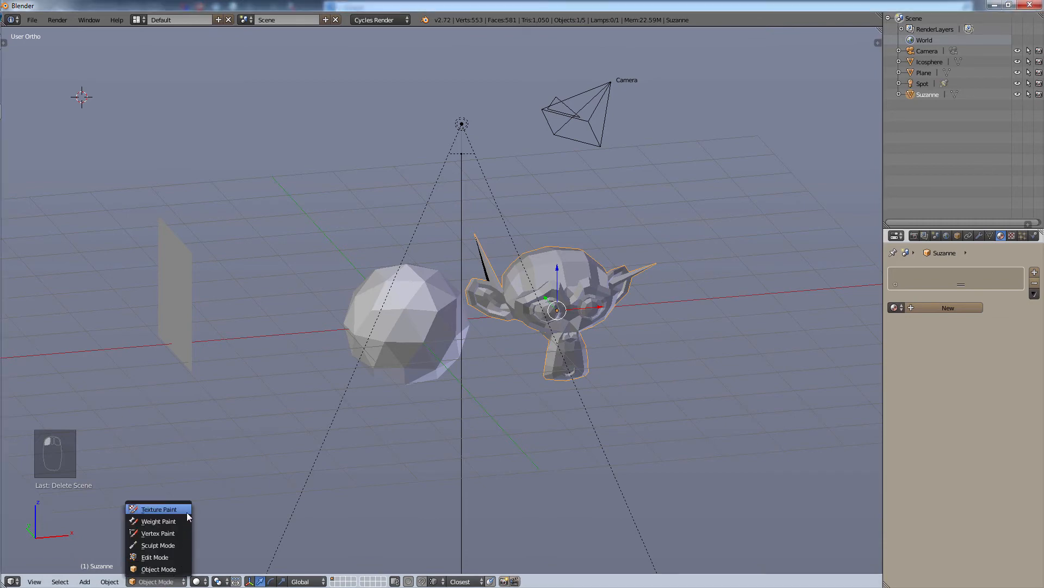
left_click(158, 545)
scroll(631, 278, "up", 5)
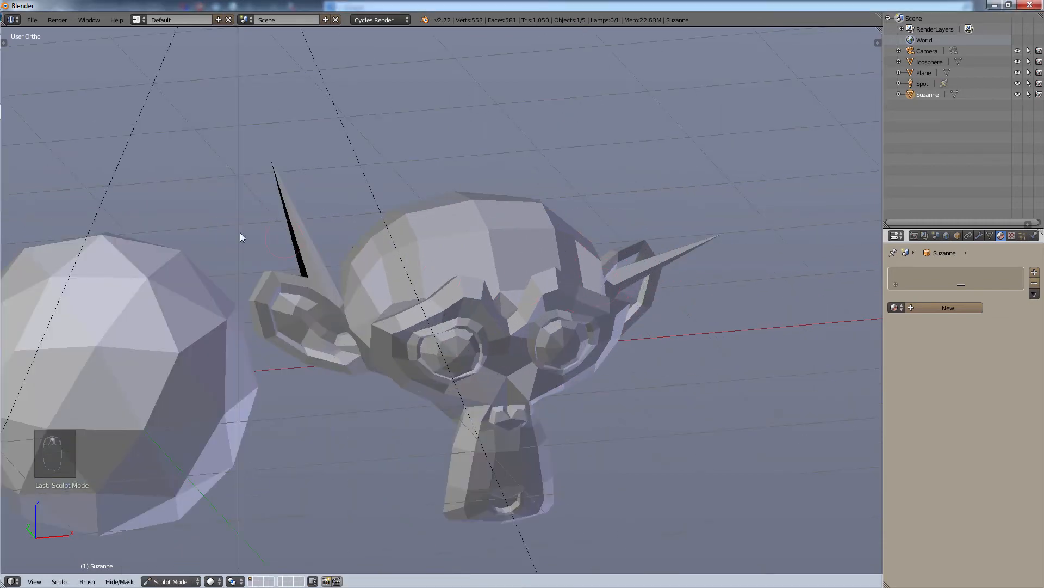
key("t")
left_click(55, 81)
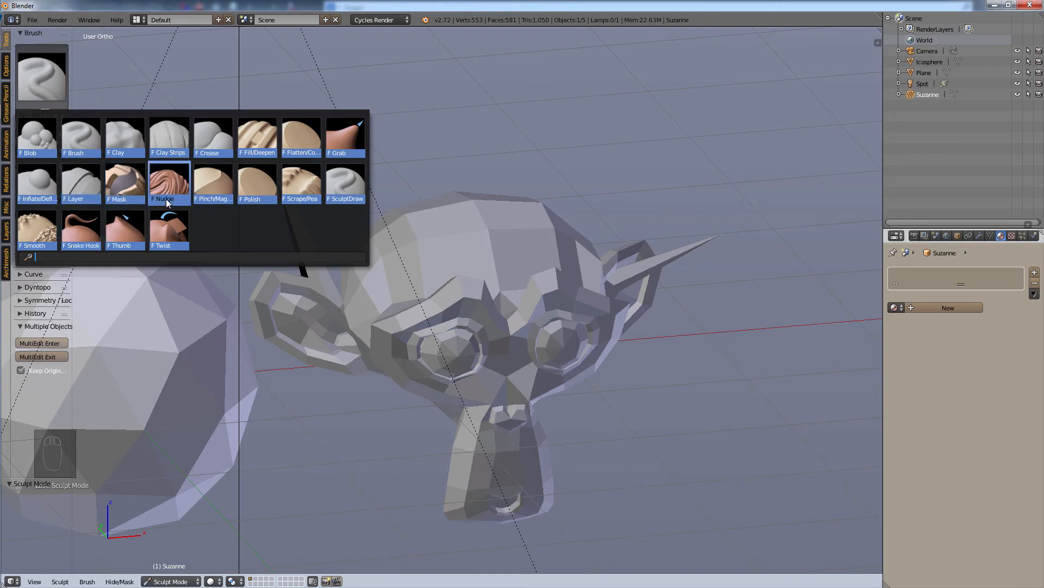
left_click(344, 142)
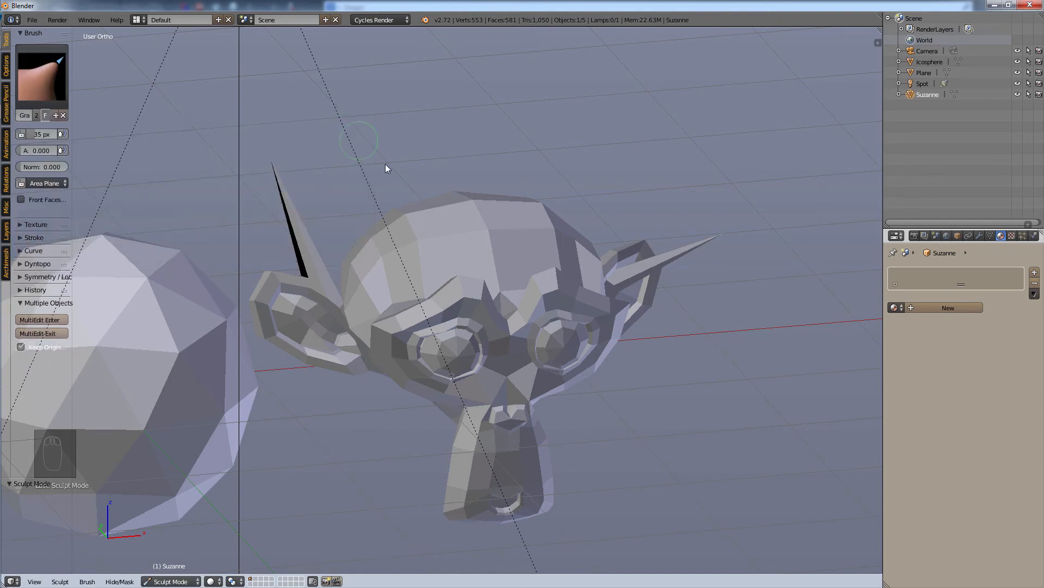
mouse_move(496, 292)
left_mouse_down()
mouse_move(639, 182)
mouse_move(678, 135)
mouse_move(726, 27)
mouse_move(723, 76)
mouse_move(580, 273)
left_mouse_up()
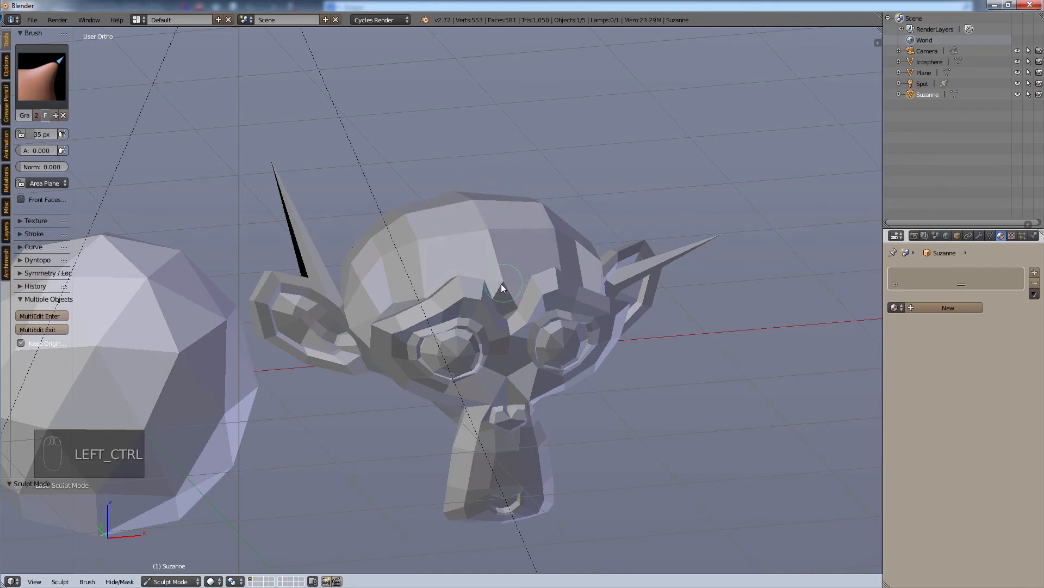
mouse_move(501, 283)
left_mouse_down("ctrl")
mouse_move(529, 226)
mouse_move(503, 315)
mouse_move(530, 249)
left_mouse_up("ctrl")
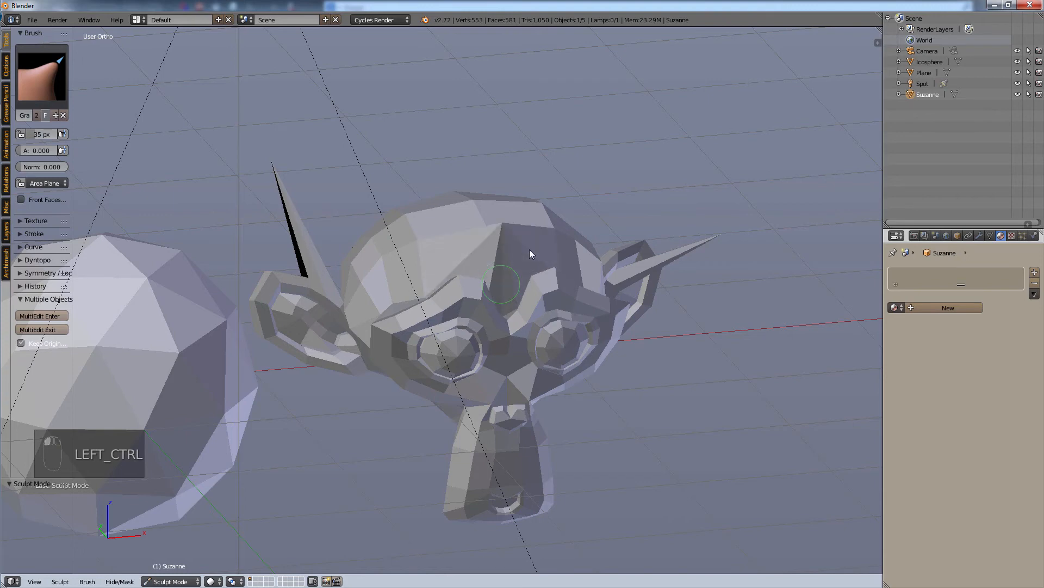
Switch to the Inflate/Deflate brush and set its radius to 35 px interactively over Suzanne's forehead
left_click(48, 70)
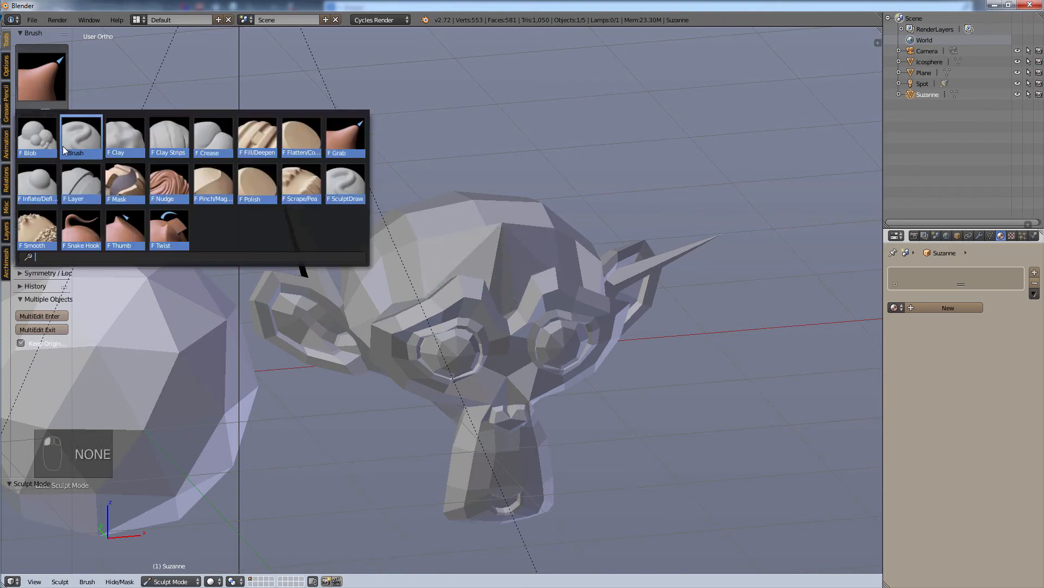
left_click(41, 187)
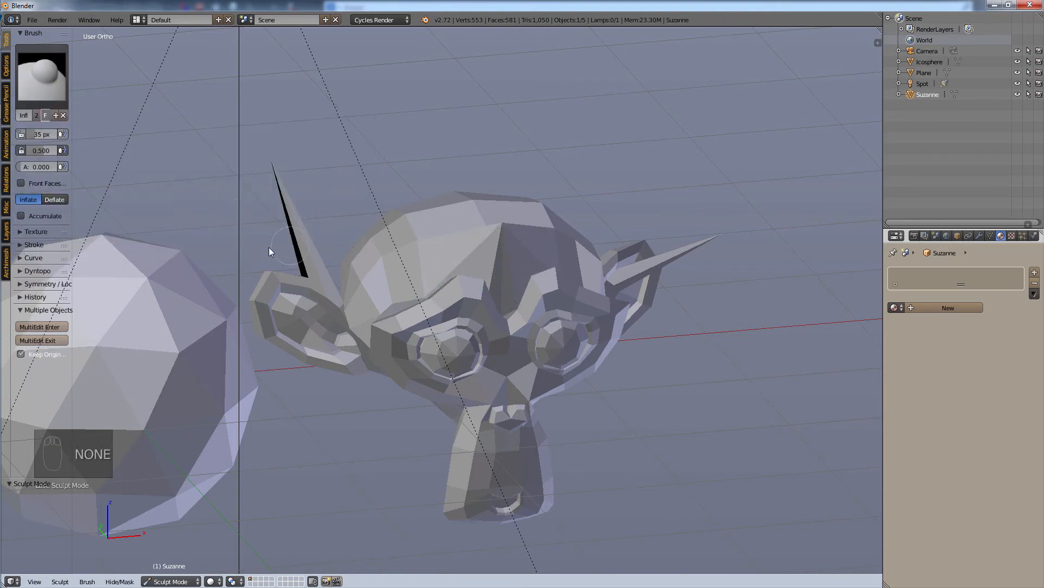
scroll(377, 244, "up", 3)
scroll(387, 243, "down", 3)
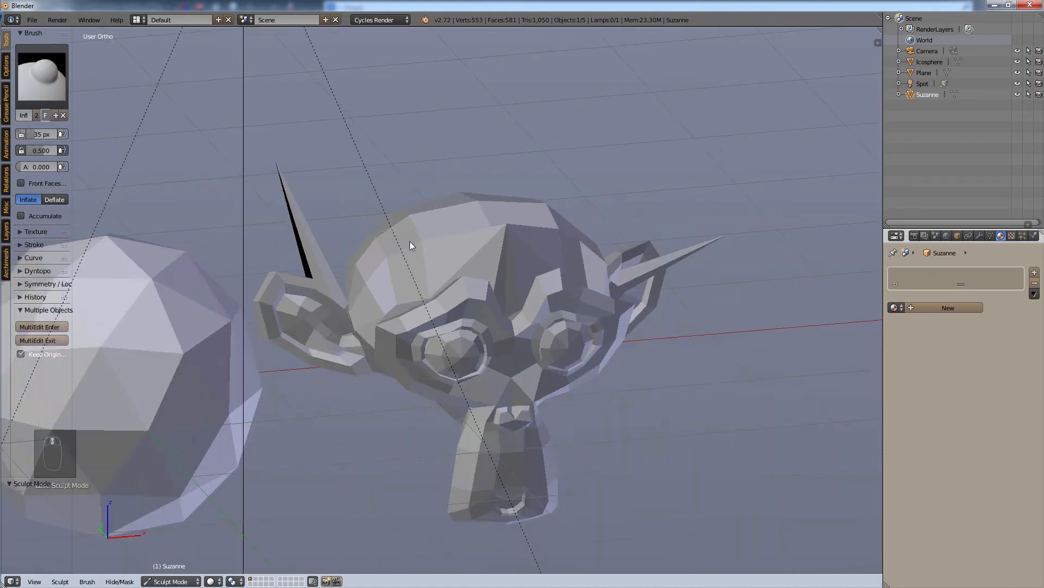
scroll(464, 237, "down", 2)
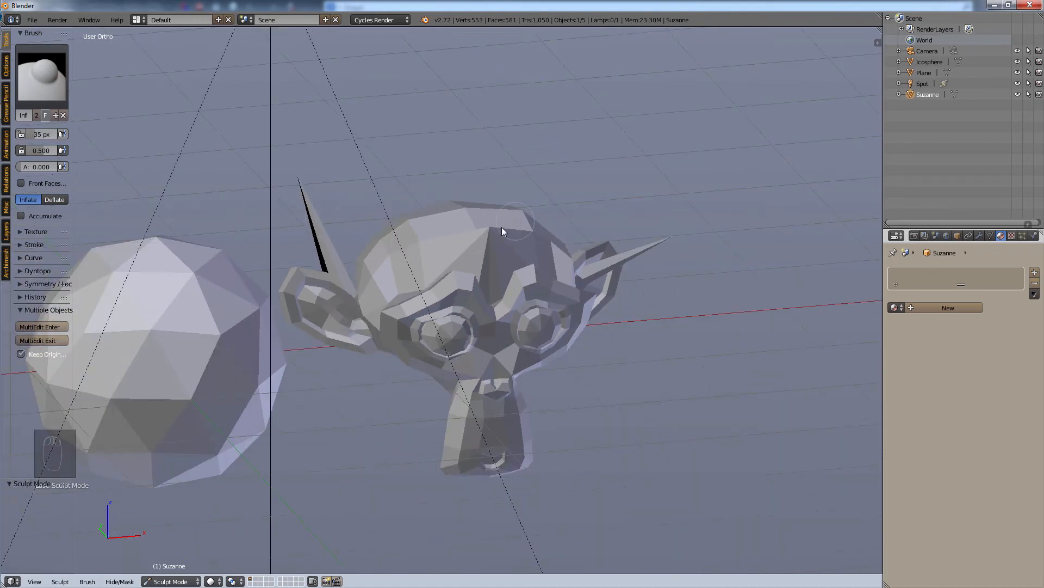
middle_click_drag(490, 230, 489, 243, "shift")
key("f")
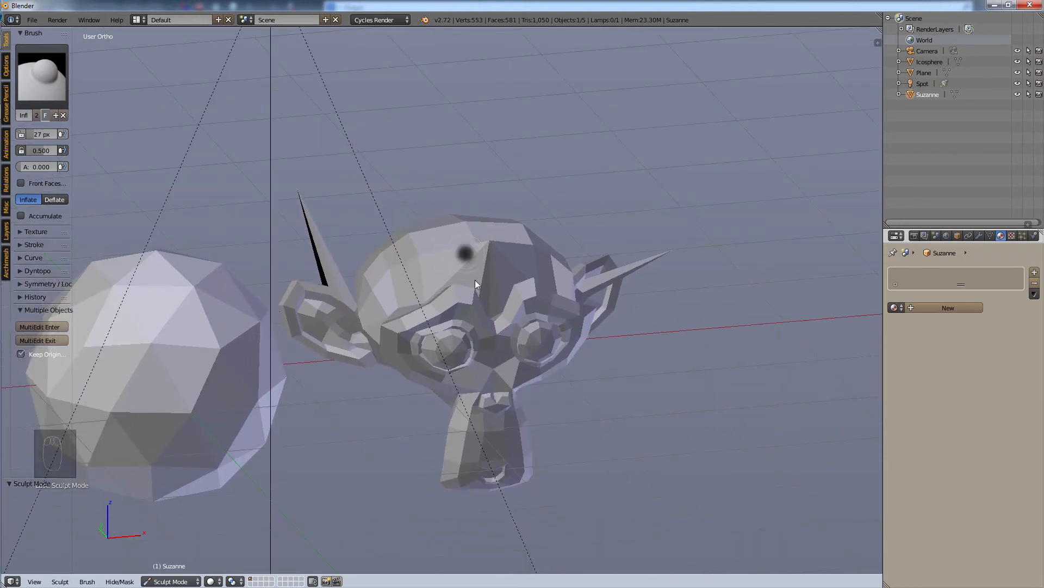
left_click(476, 282)
Adjust the Inflate brush's strength interactively in the viewport, ending at about 0.763
key("shift+f")
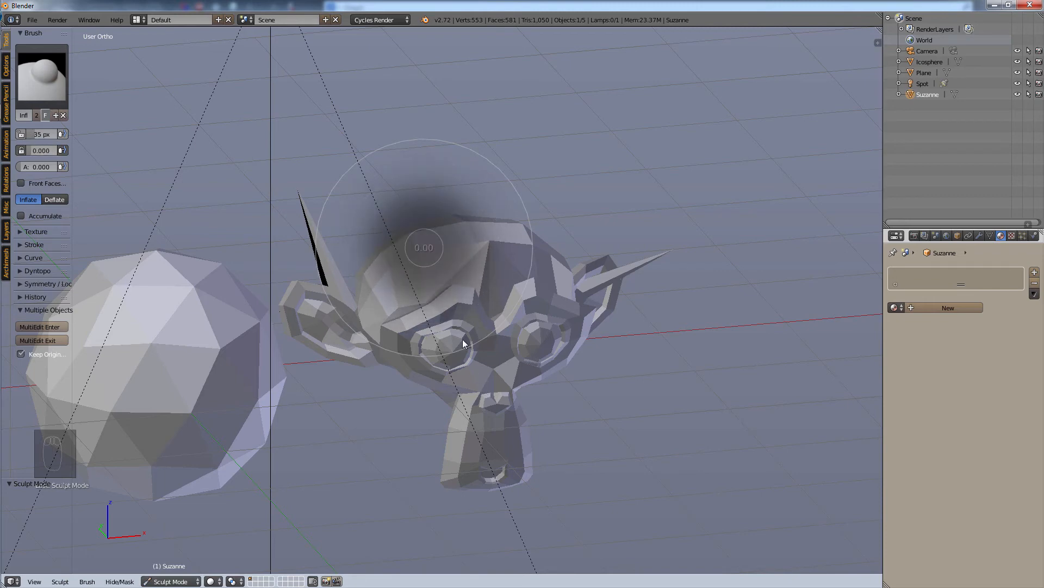
left_click(433, 281)
key("shift+f")
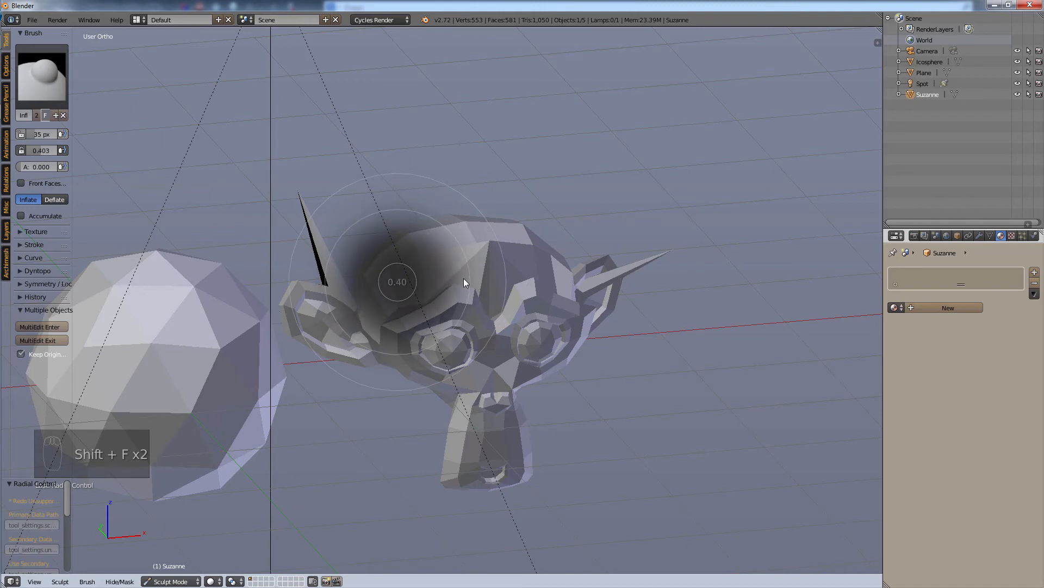
left_click(438, 283)
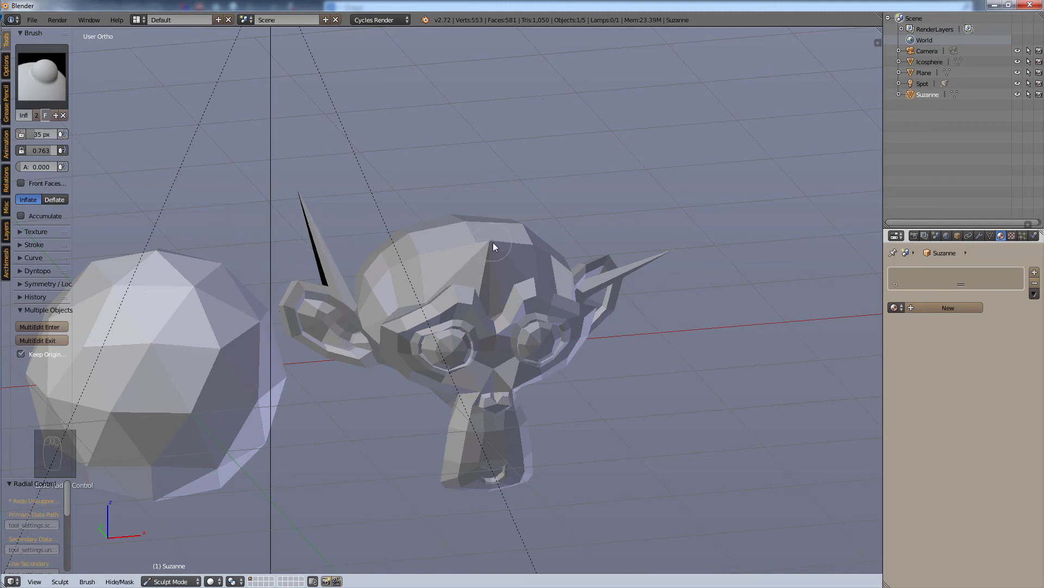
Inflate Suzanne's forehead and brows with the brush, enlarging its radius to 135 px
mouse_move(490, 247)
left_mouse_down()
mouse_move(465, 303)
mouse_move(496, 256)
left_mouse_up()
left_click_drag(32, 135, 43, 132)
mouse_move(492, 273)
left_mouse_down()
mouse_move(480, 285)
mouse_move(497, 285)
mouse_move(500, 276)
mouse_move(483, 295)
mouse_move(475, 282)
mouse_move(491, 263)
mouse_move(446, 280)
mouse_move(472, 312)
mouse_move(482, 259)
mouse_move(422, 263)
mouse_move(535, 260)
mouse_move(492, 262)
mouse_move(498, 255)
mouse_move(420, 242)
mouse_move(508, 292)
mouse_move(401, 315)
mouse_move(576, 256)
mouse_move(479, 282)
left_mouse_up()
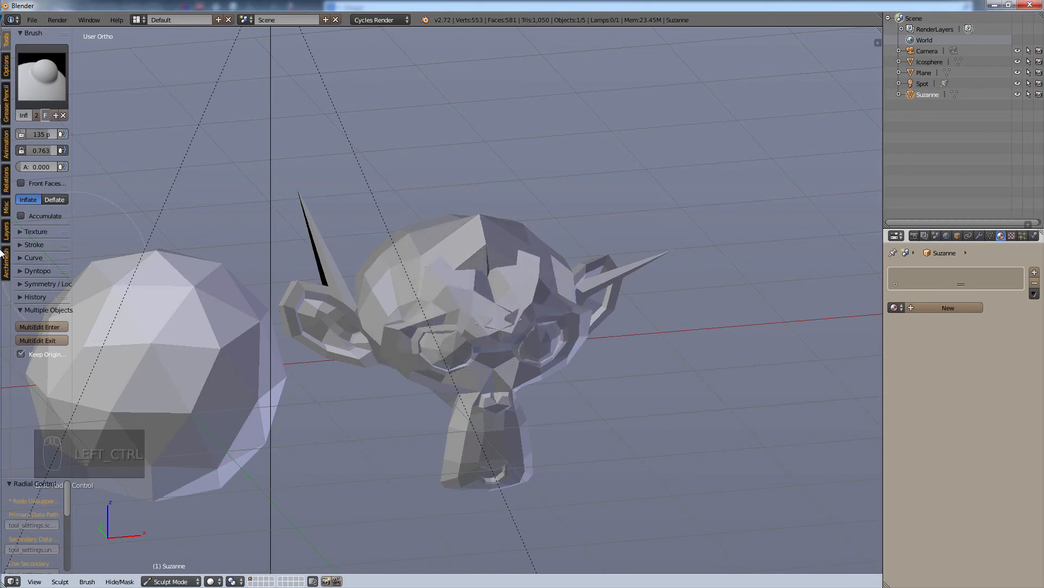
Switch to the standard Brush, build up Suzanne's brow and ear, and carve the face inward with an inverted stroke
left_click(42, 81)
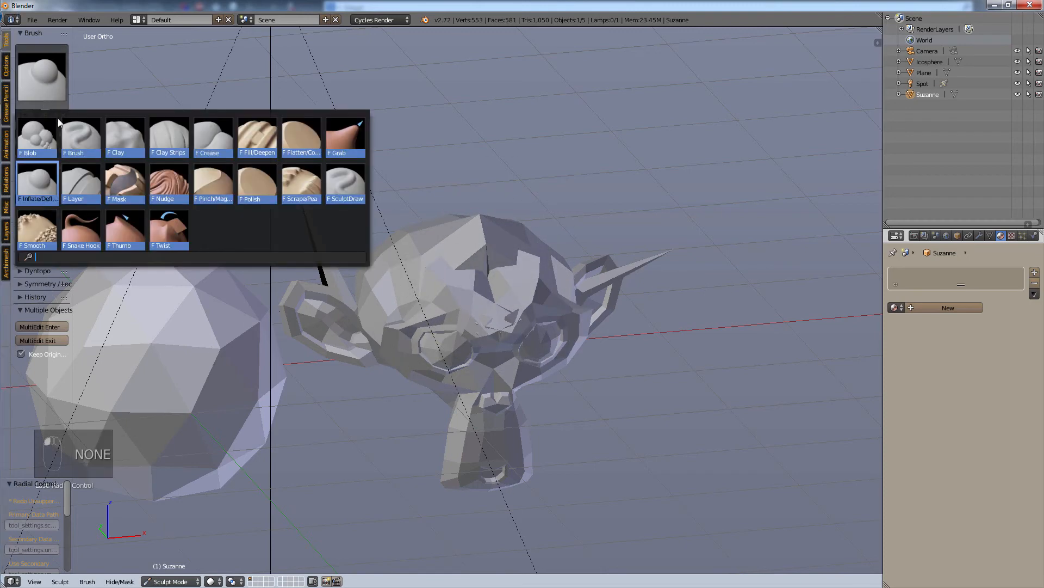
left_click(89, 144)
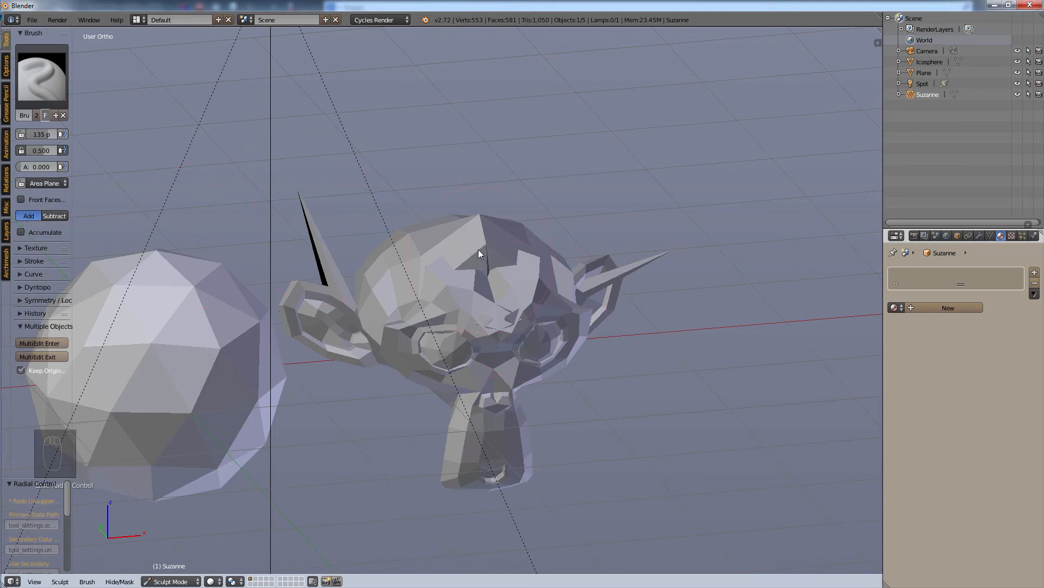
mouse_move(501, 285)
left_mouse_down()
mouse_move(555, 290)
mouse_move(543, 290)
mouse_move(550, 279)
mouse_move(541, 296)
mouse_move(614, 289)
mouse_move(583, 309)
mouse_move(597, 293)
left_mouse_up()
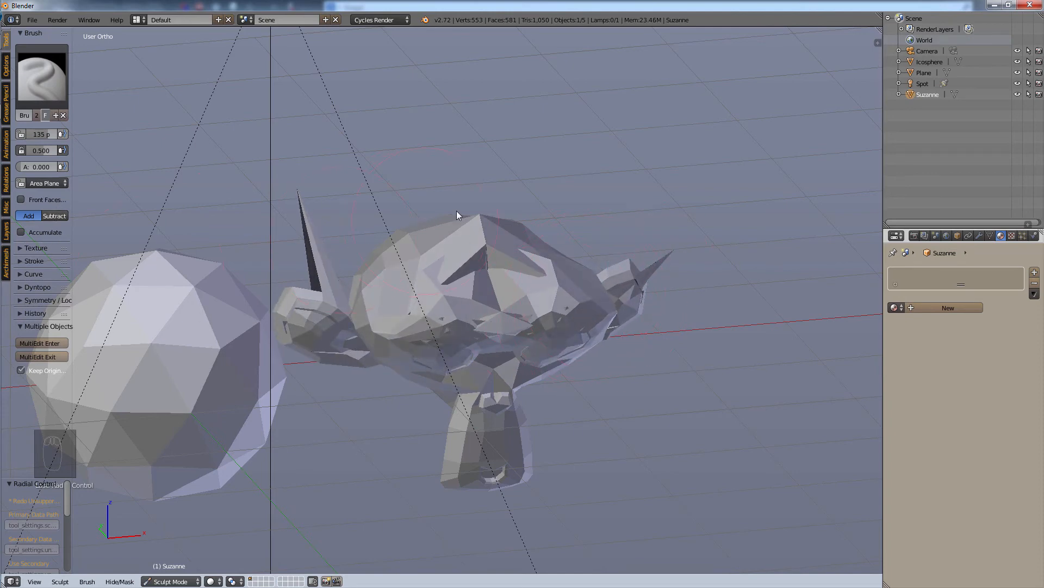
mouse_move(593, 295)
left_mouse_down("ctrl")
mouse_move(566, 305)
mouse_move(567, 289)
mouse_move(579, 308)
mouse_move(608, 292)
mouse_move(442, 276)
mouse_move(403, 312)
mouse_move(477, 357)
mouse_move(531, 292)
mouse_move(442, 264)
mouse_move(517, 272)
left_mouse_up("ctrl")
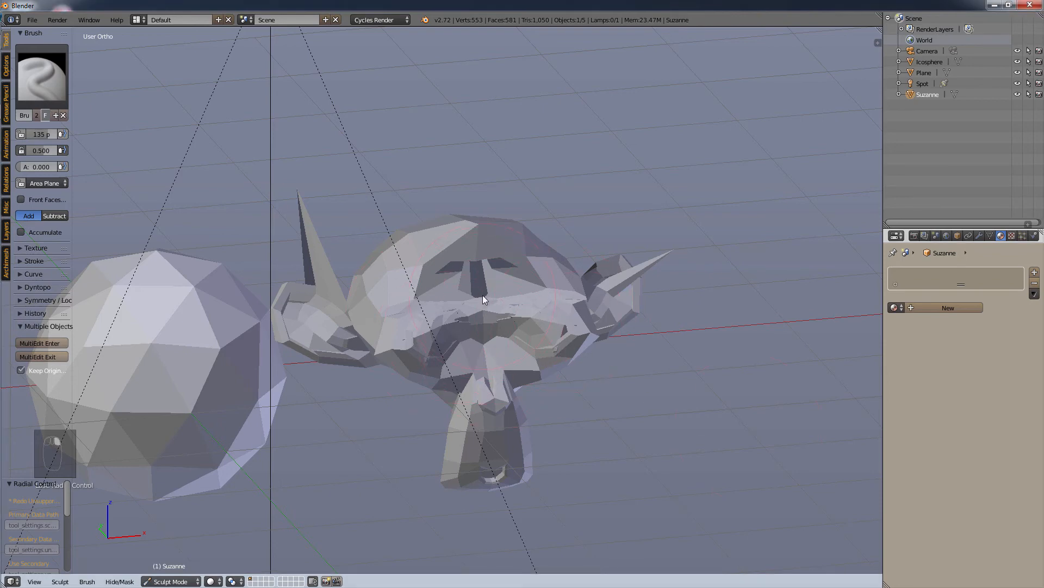
Set the brush strength to about 0.448 and readjust the brush radius interactively over the face
key("shift+f")
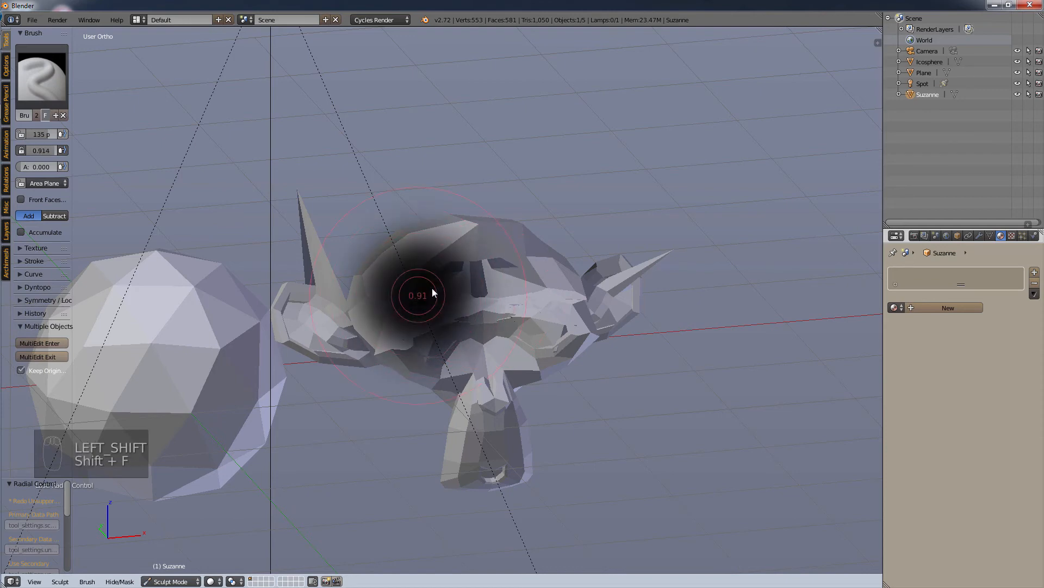
left_click(462, 348)
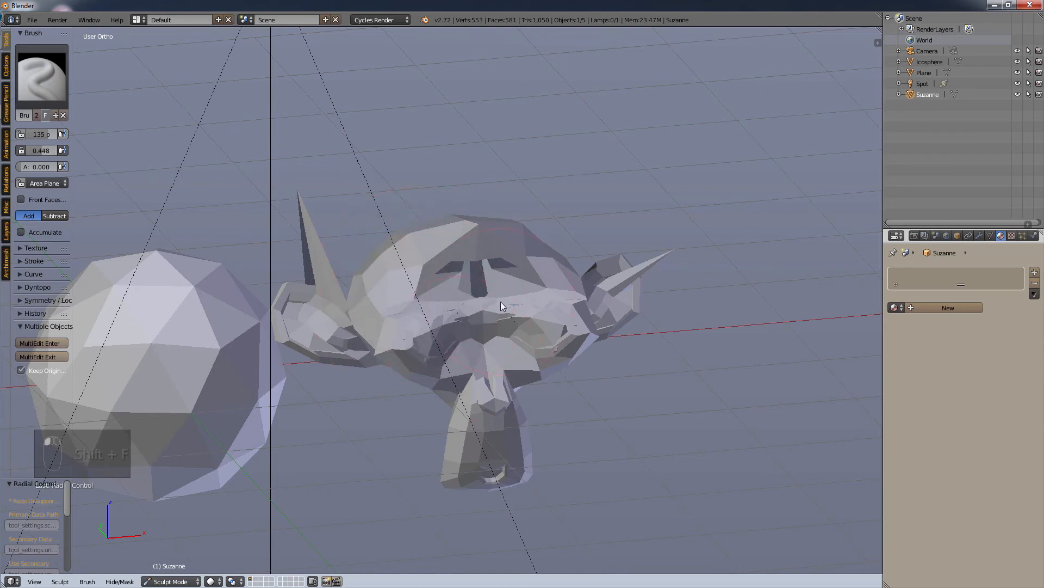
key("f")
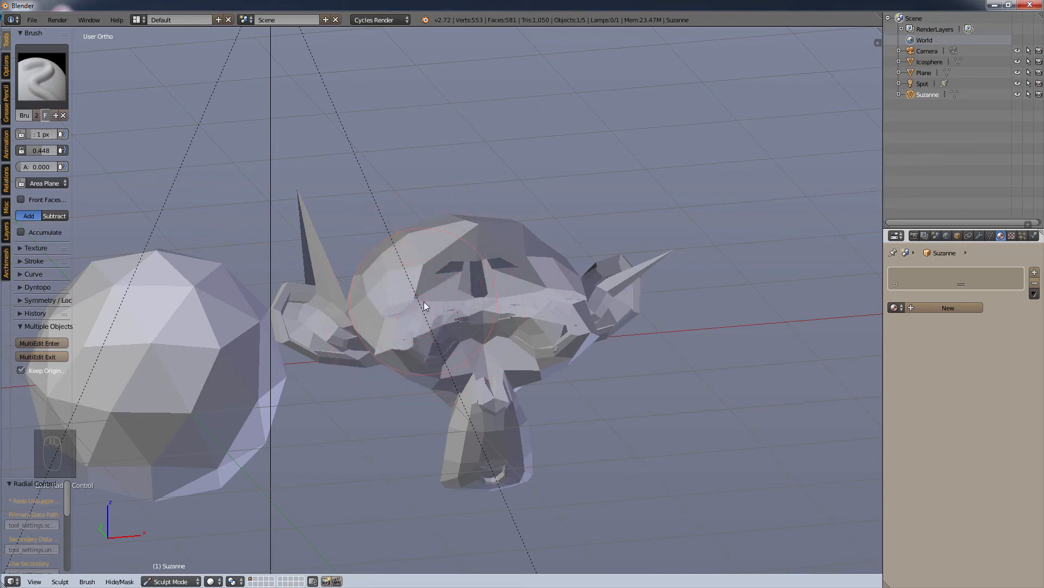
left_click(466, 358)
key("f")
left_click(594, 386)
Hide the tool shelf and readjust the brush's radius and strength directly over Suzanne's face
key("t")
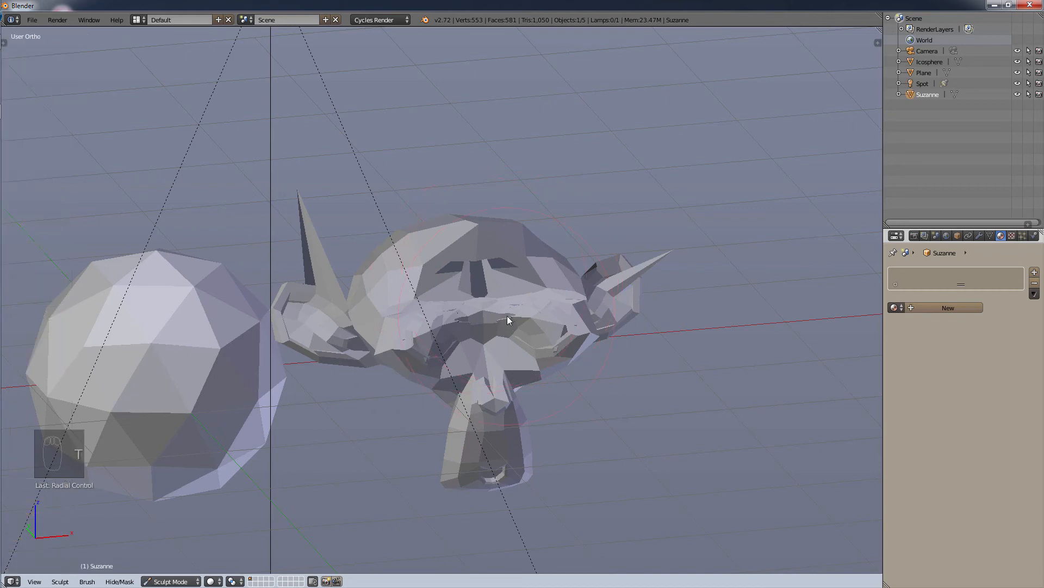
key("f")
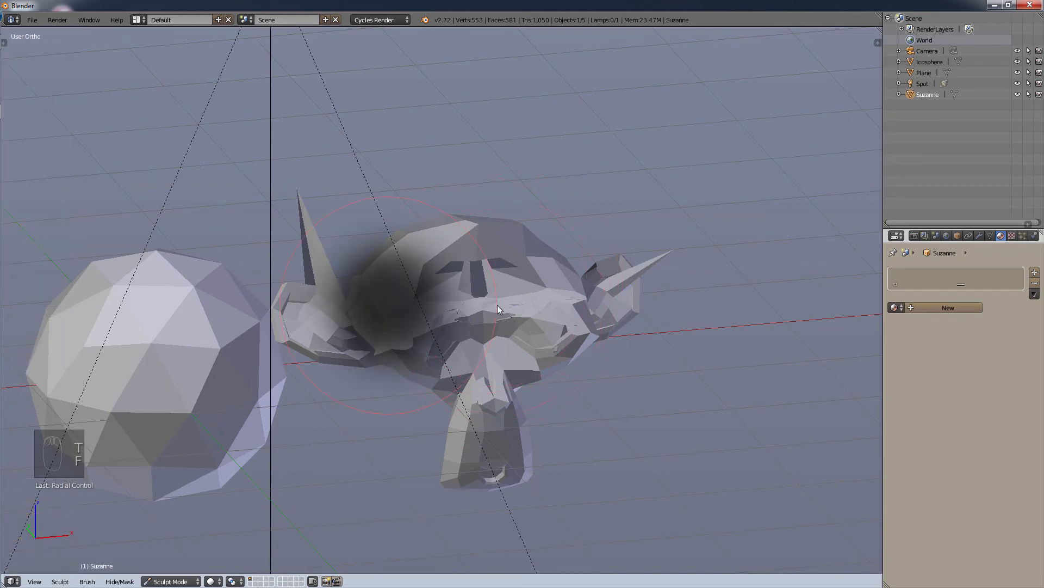
left_click(490, 324)
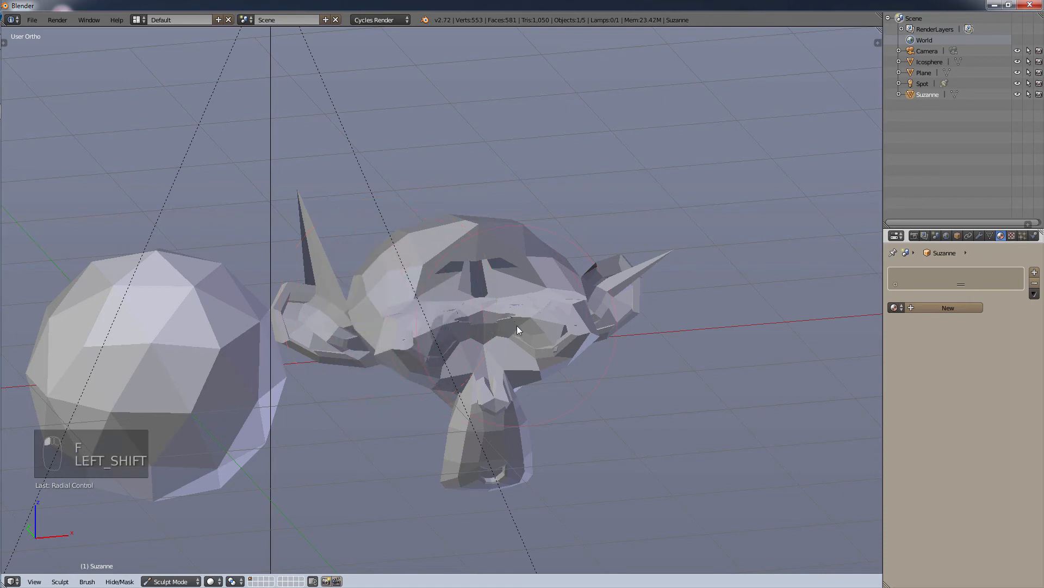
key("shift+f")
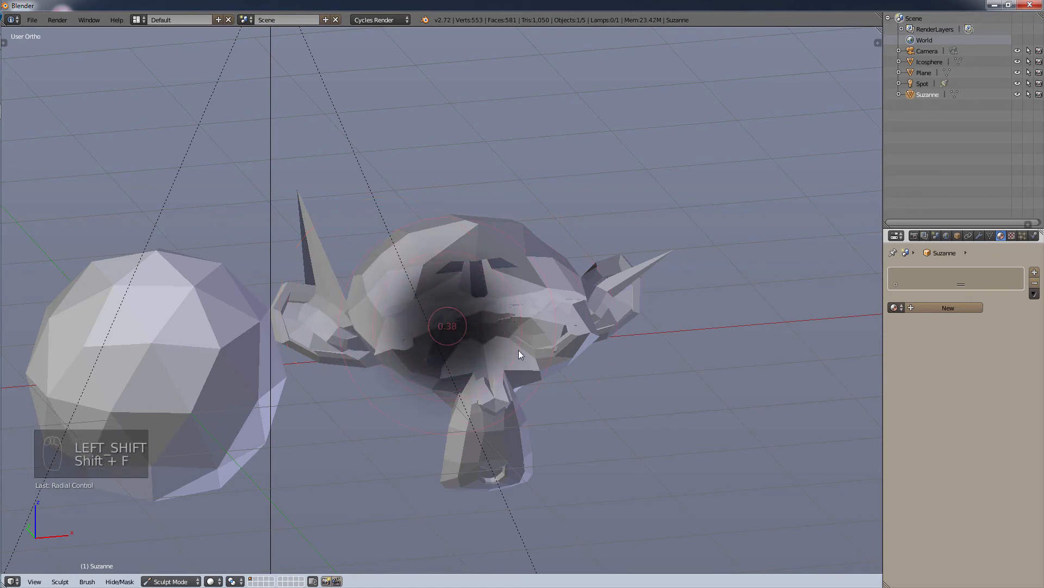
left_click(519, 351)
key("shift+f")
left_click(524, 367)
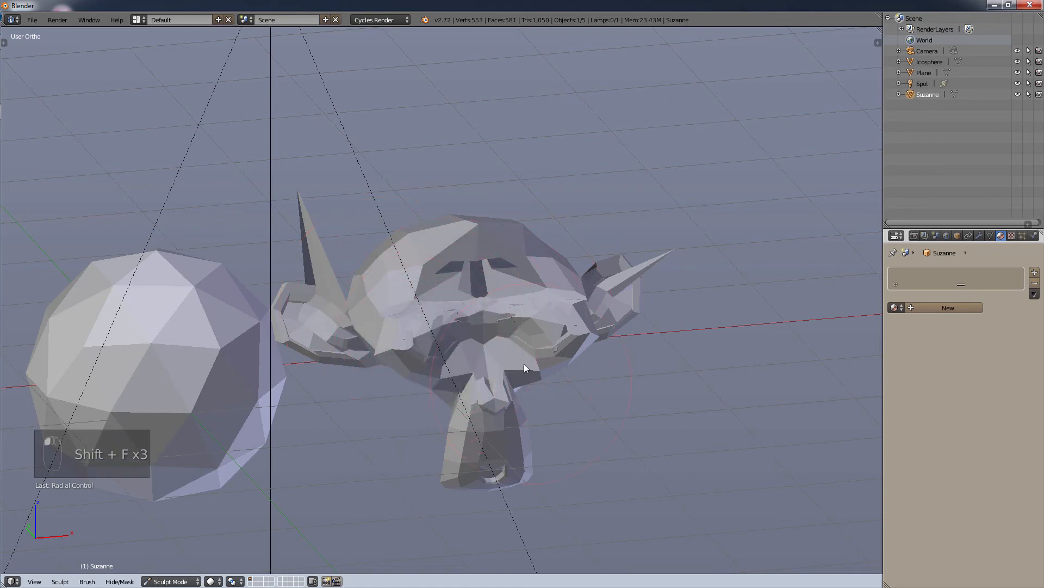
Sculpt across Suzanne's eyes and nose, and toggle the 3D view to maximized and back to the normal layout
mouse_move(512, 321)
left_mouse_down()
mouse_move(523, 317)
mouse_move(478, 278)
mouse_move(579, 321)
mouse_move(475, 272)
mouse_move(493, 327)
mouse_move(573, 350)
mouse_move(481, 278)
mouse_move(458, 296)
mouse_move(475, 299)
mouse_move(526, 266)
mouse_move(501, 521)
mouse_move(456, 389)
mouse_move(468, 429)
mouse_move(561, 426)
mouse_move(613, 342)
mouse_move(479, 381)
mouse_move(368, 303)
left_mouse_up()
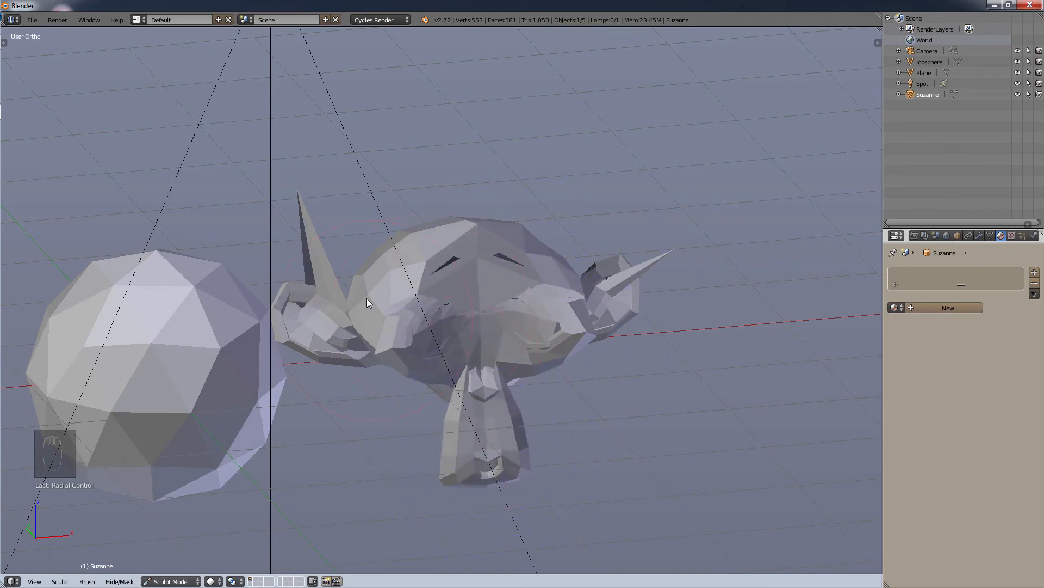
key("ctrl+Up")
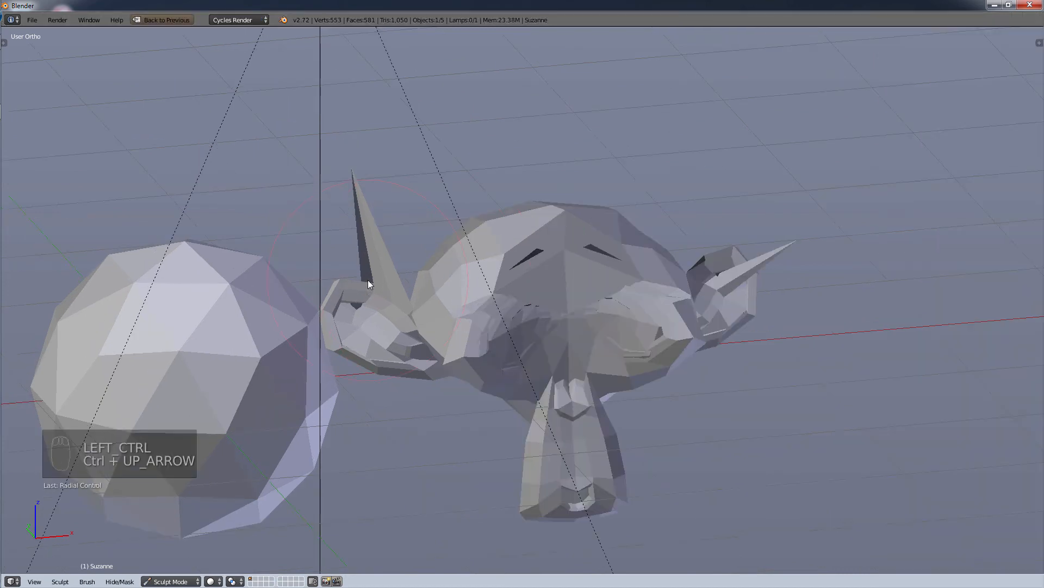
key("ctrl+Up")
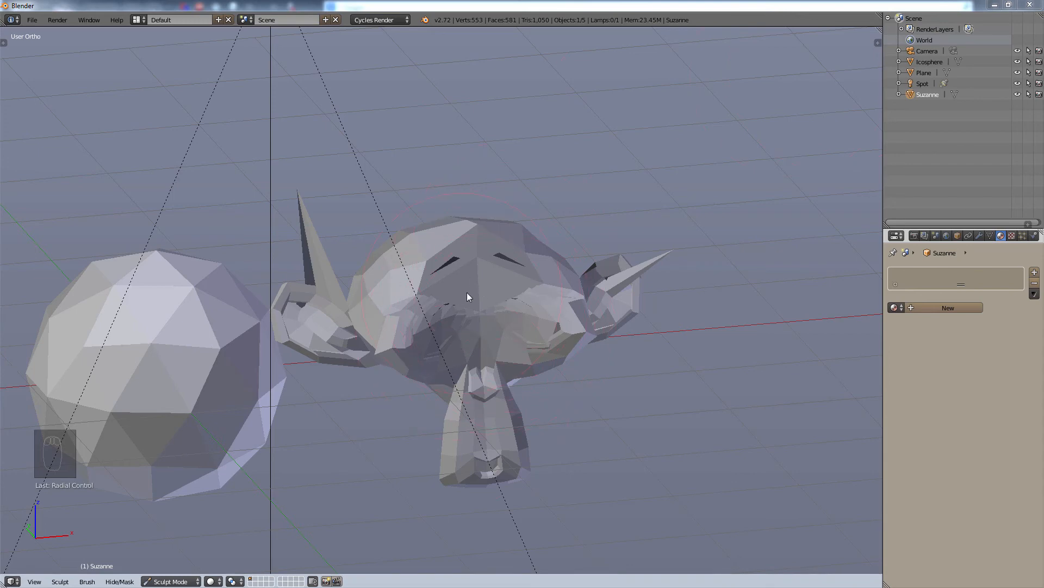
Return Suzanne to Object Mode and set the viewport shading to Rendered
left_click(180, 581)
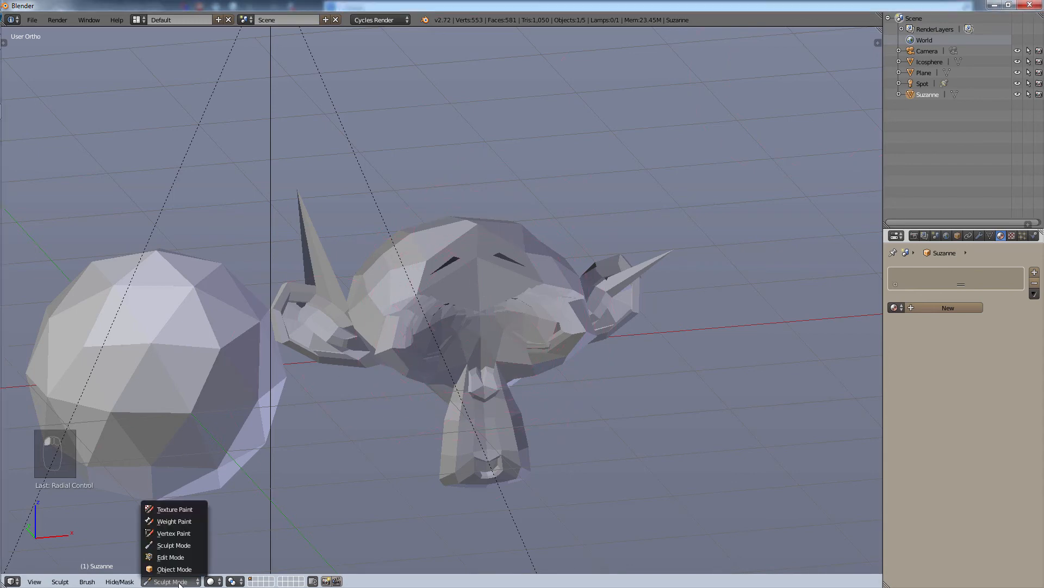
left_click(174, 568)
left_click(199, 581)
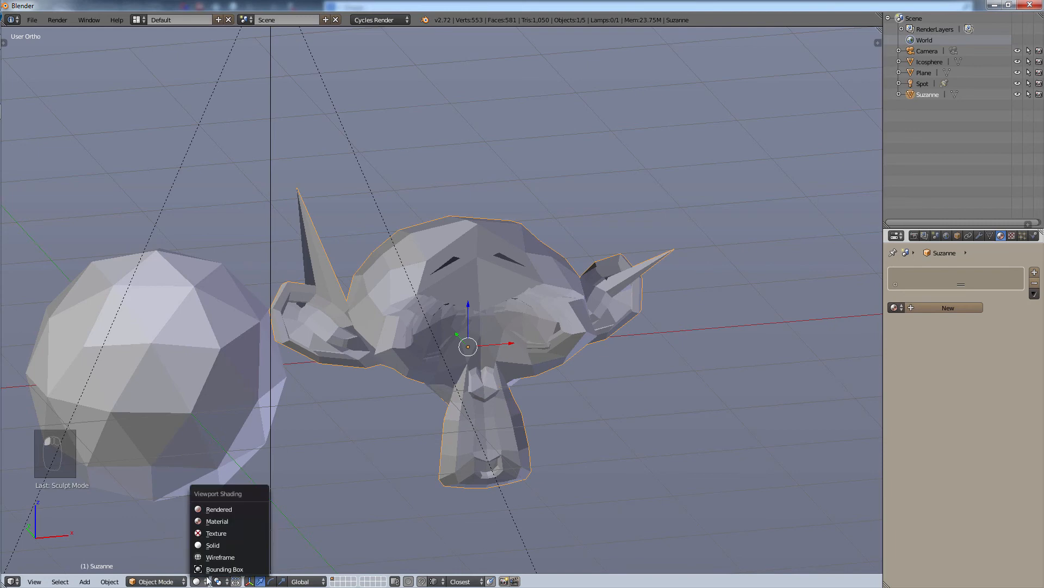
left_click(232, 509)
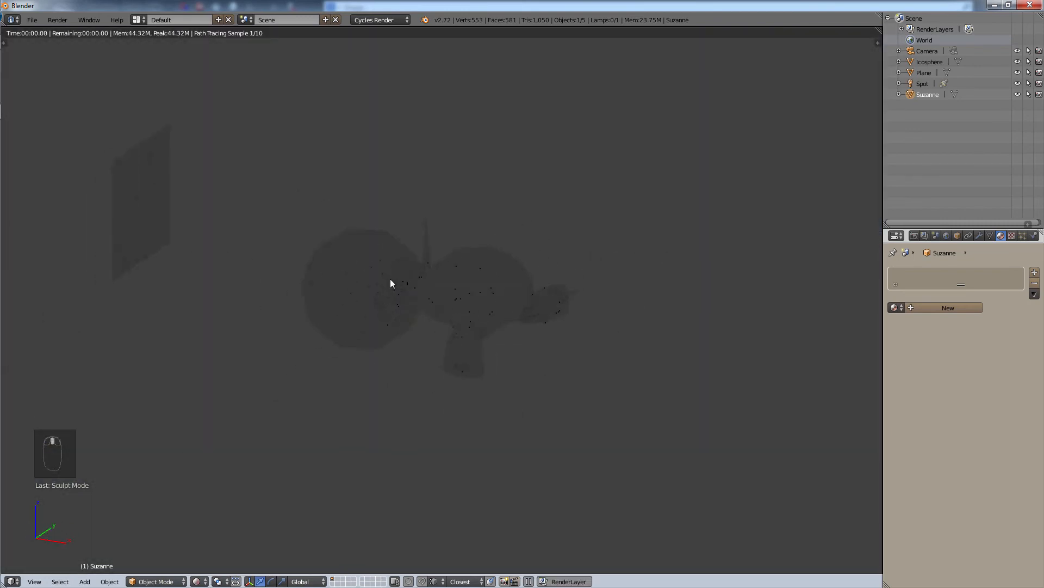
scroll(387, 268, "up", 2)
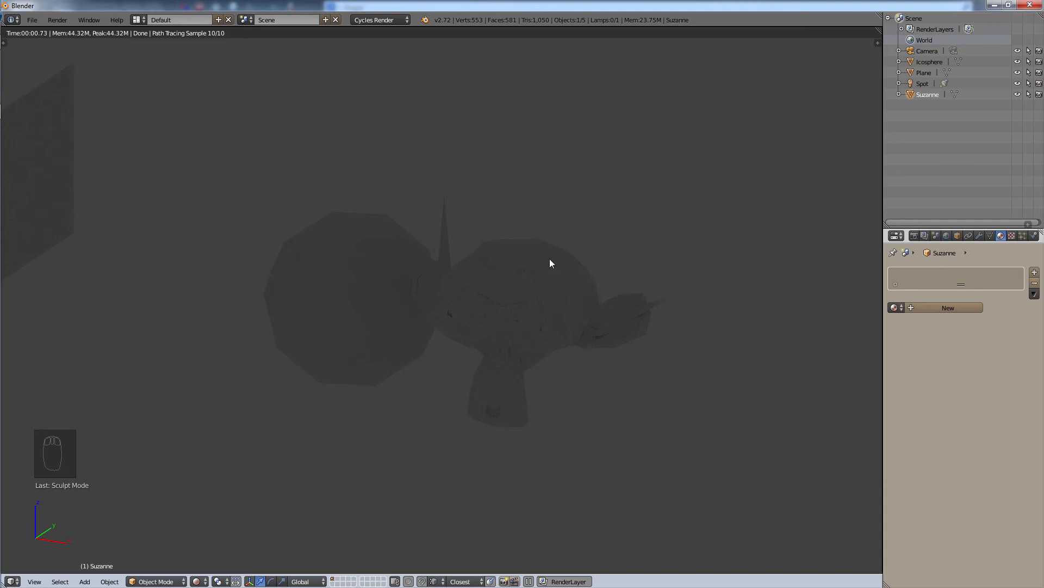
Search the operators for "render border" and close the search without running a command
key("space")
left_click(490, 258)
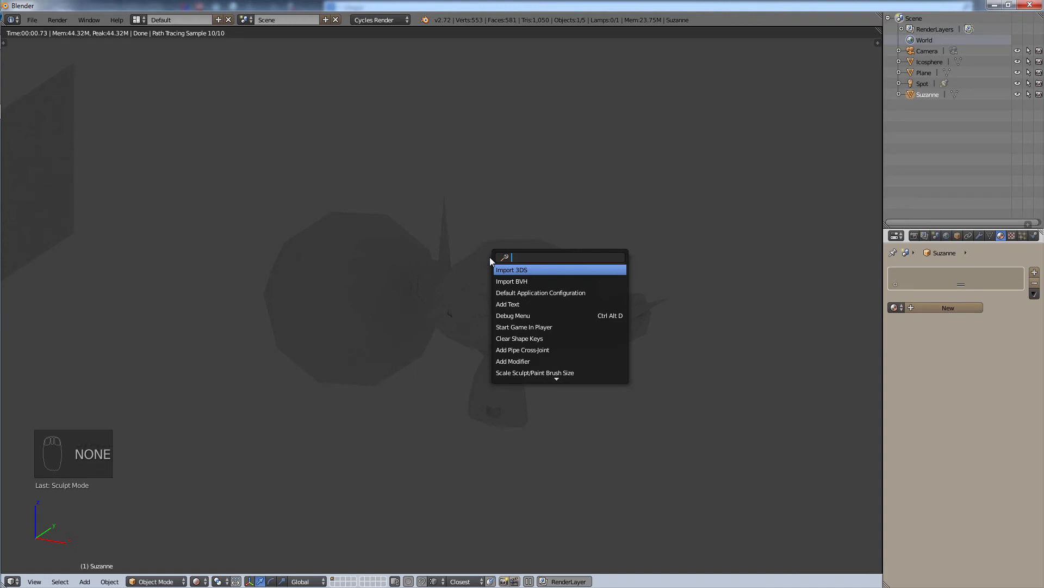
type("render border")
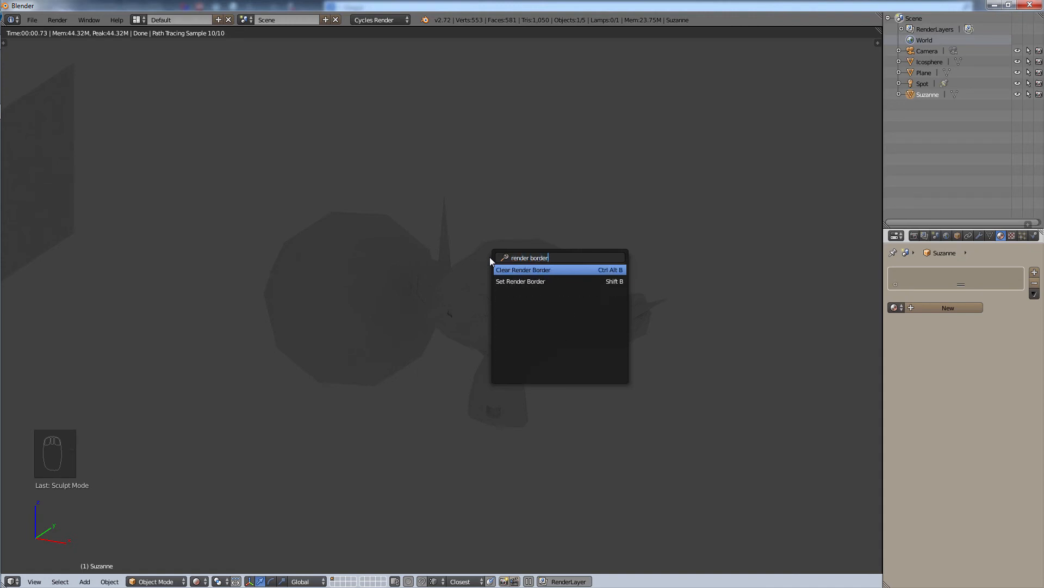
left_click(360, 217)
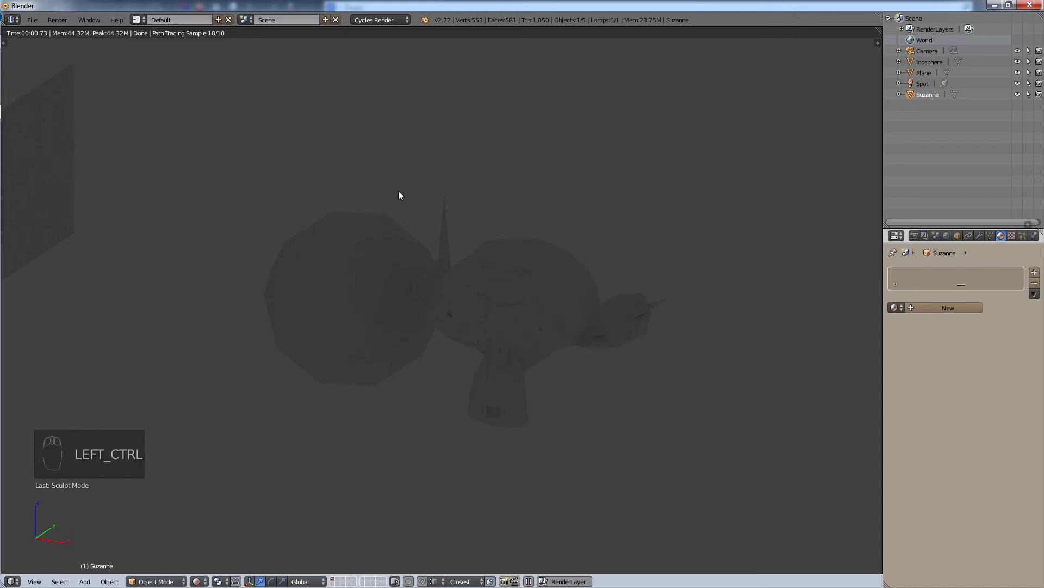
Set a render border around Suzanne in the rendered viewport
key("ctrl+b")
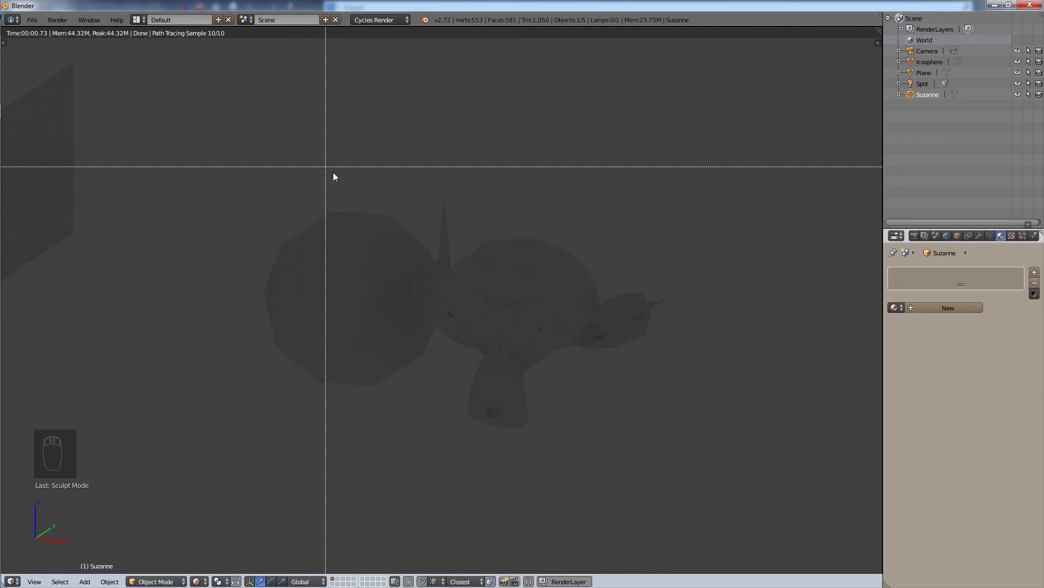
left_click_drag(386, 169, 428, 200)
left_click_drag(459, 233, 691, 459)
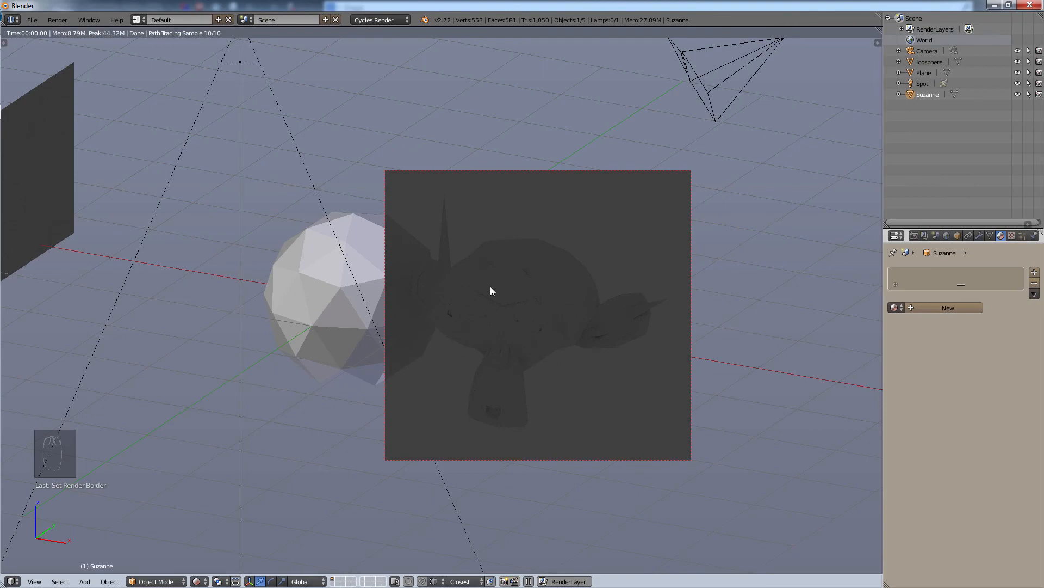
Clear the render border so the whole viewport renders again
middle_click_drag(633, 291, 718, 315)
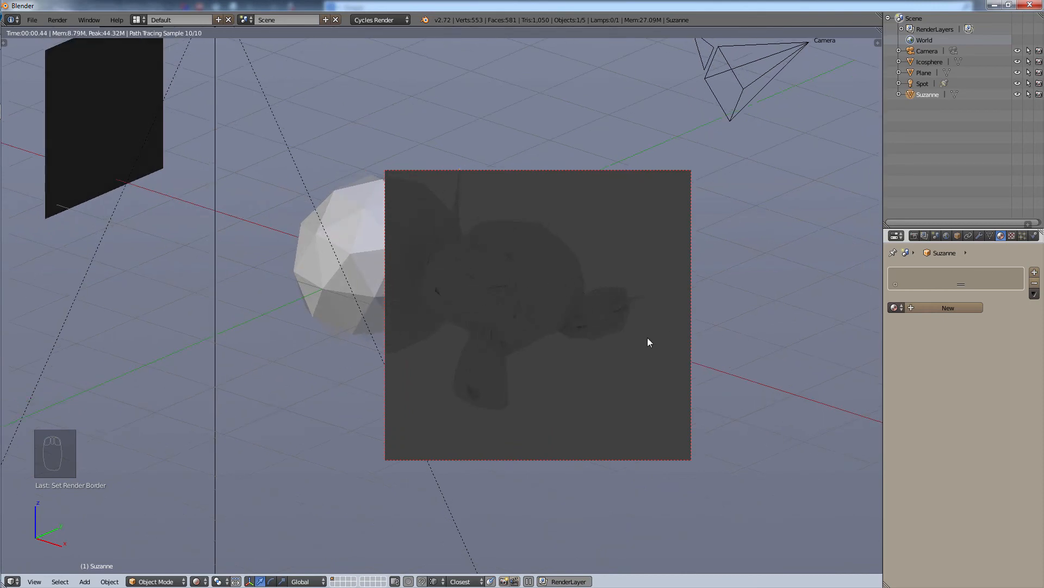
key("ctrl+alt+b")
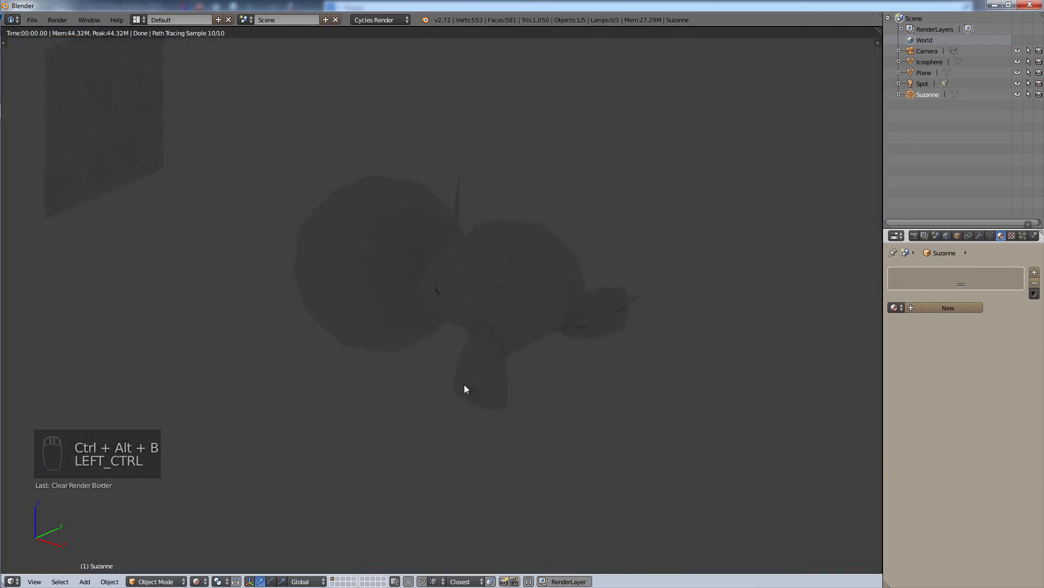
Set a render border around the icosphere and Suzanne in the rendered viewport, and clear it again
key("ctrl+b")
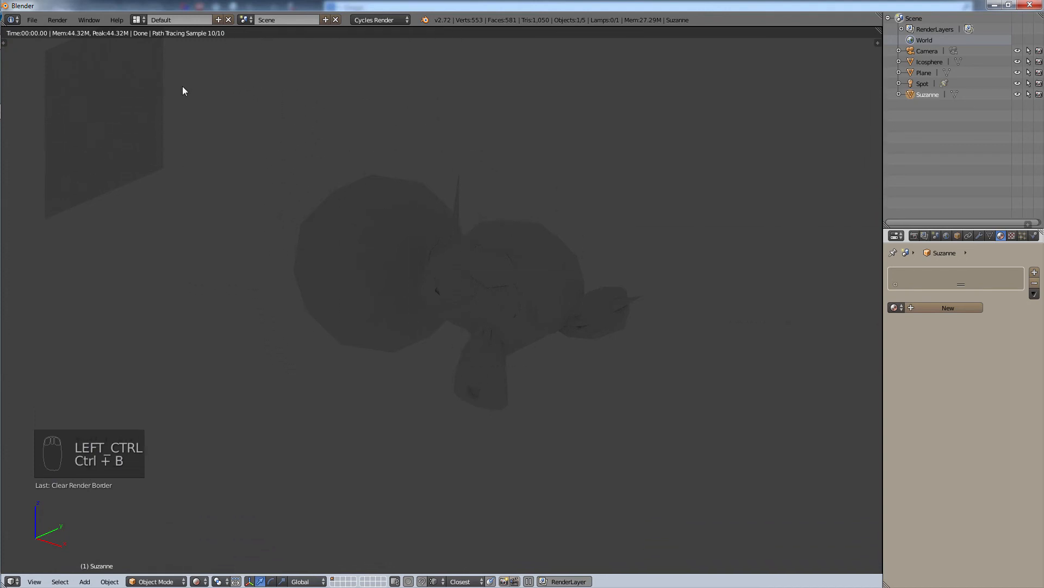
left_click_drag(182, 87, 745, 436)
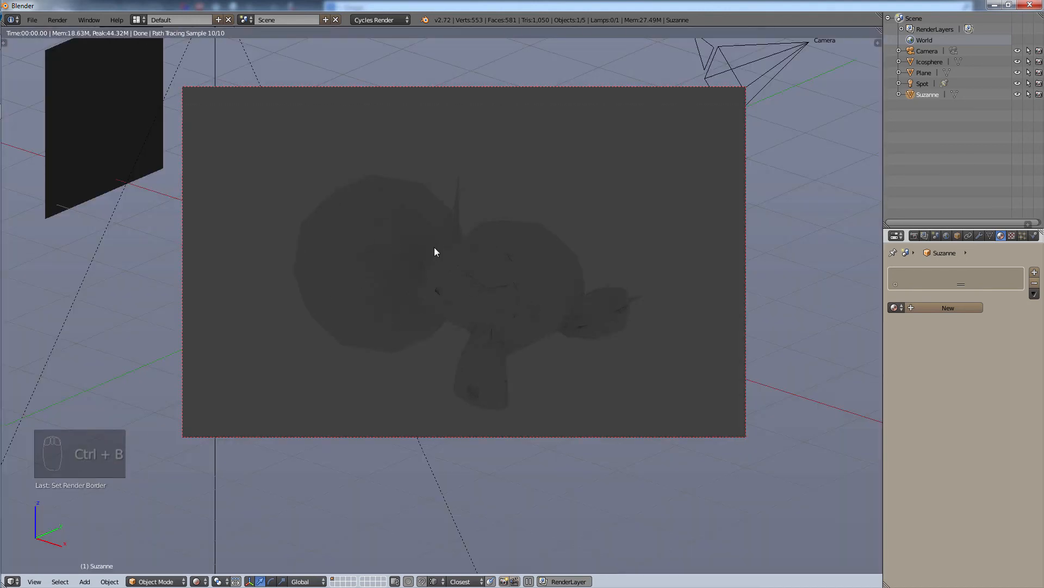
key("ctrl+alt+b")
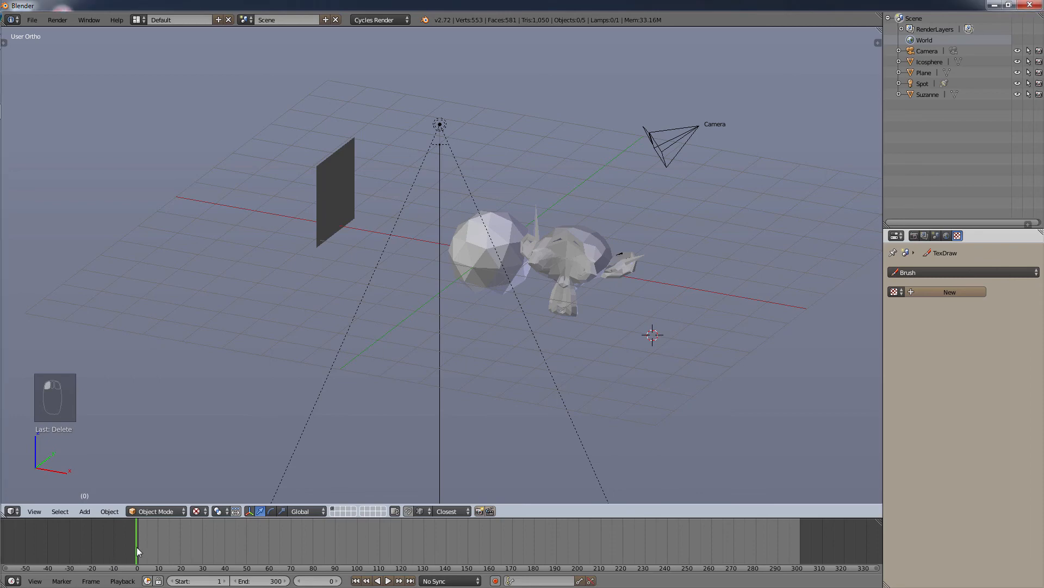
Scrub the playhead forward and back through the animation's frame range
left_click(163, 539)
left_click_drag(343, 537, 705, 552)
left_click_drag(610, 554, 260, 565)
Step the current frame forward and back one frame at a time, ending on frame 49
key("Right")
key("Right")
key("Right")
key("Right")
key("Left")
key("Left")
key("Left")
key("Left")
key("Left")
key("Left")
key("Left")
key("Left")
key("Left")
key("Left")
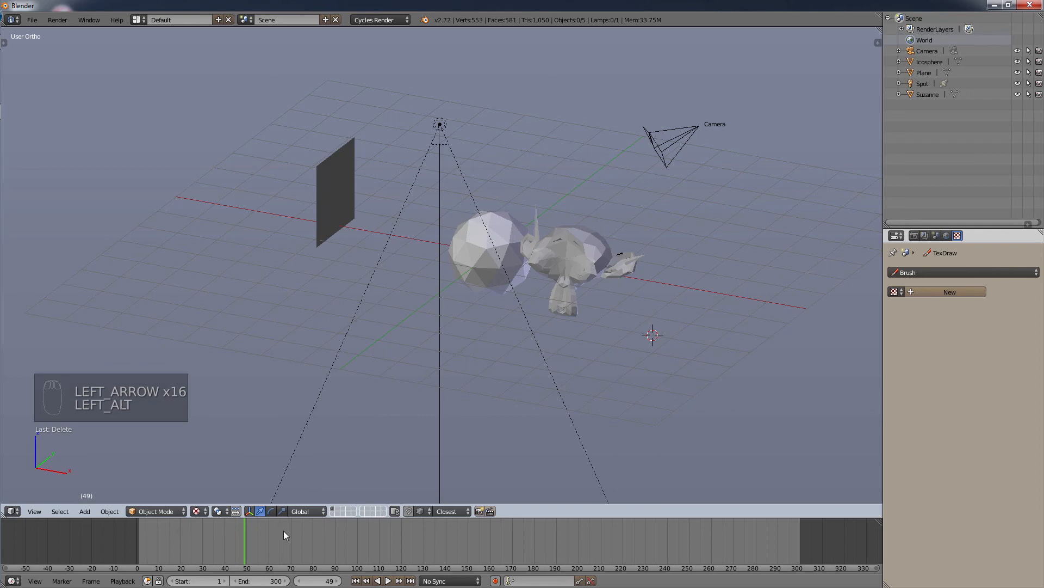
Run the current frame quickly back and forth through the frame range, ending on frame 113
scroll(281, 535, "up", 6, "alt")
scroll(286, 548, "down", 5, "alt")
scroll(287, 550, "down", 20, "alt")
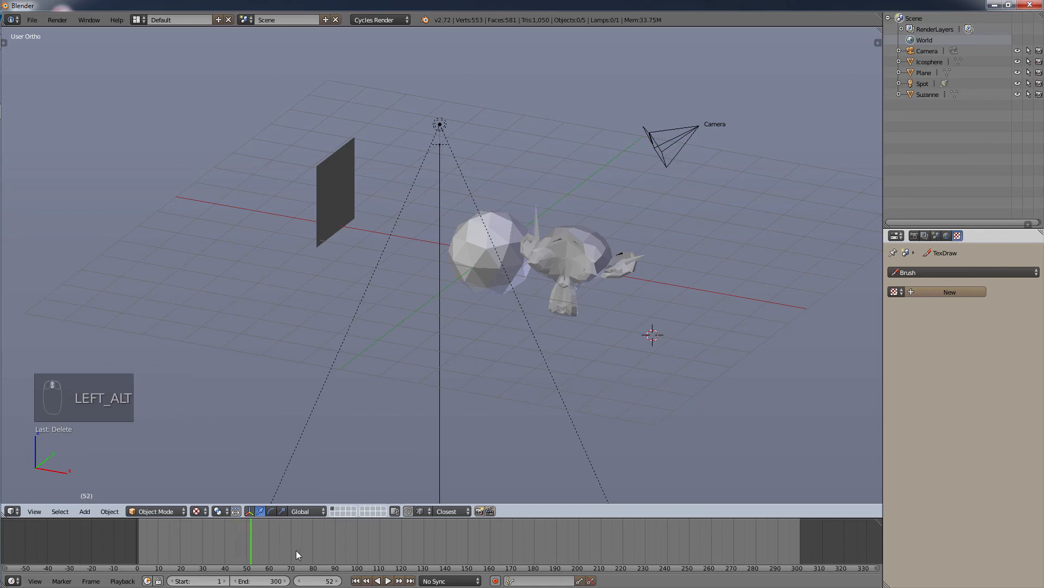
scroll(318, 409, "up", 7, "alt")
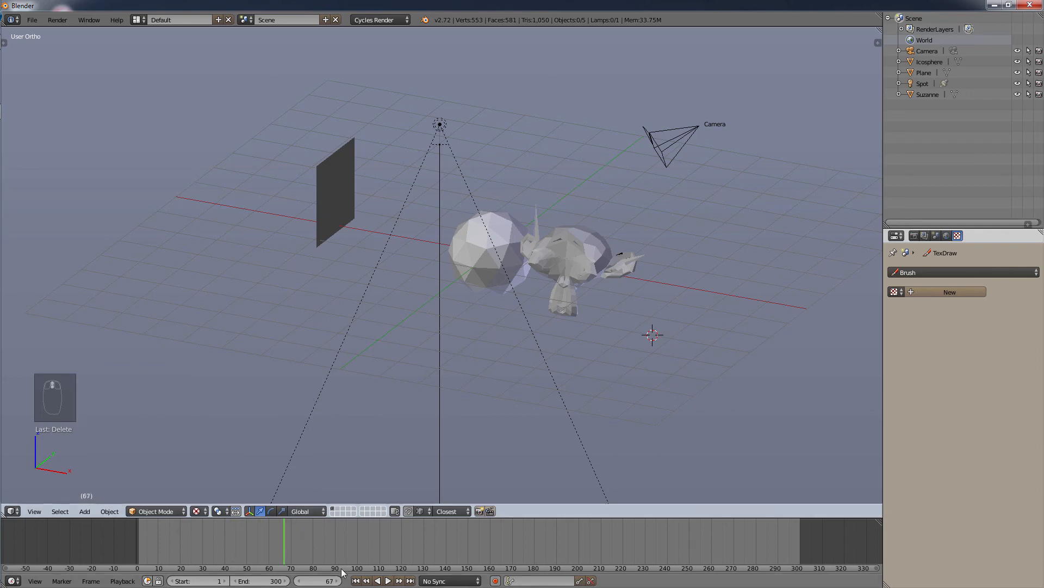
scroll(279, 315, "up", 8, "alt")
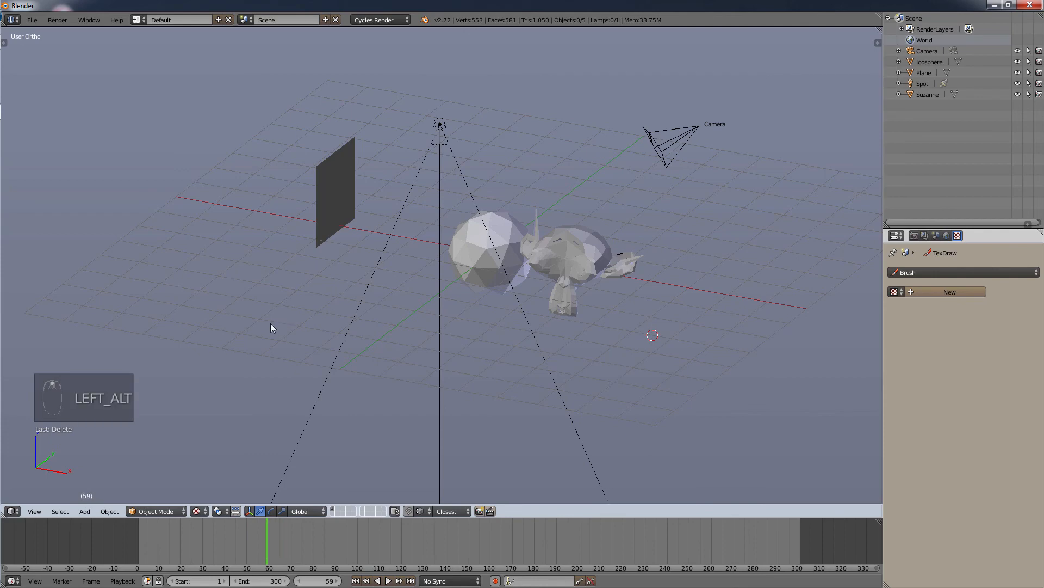
scroll(270, 323, "down", 5, "alt")
scroll(265, 327, "up", 2, "alt")
scroll(268, 325, "down", 6, "alt")
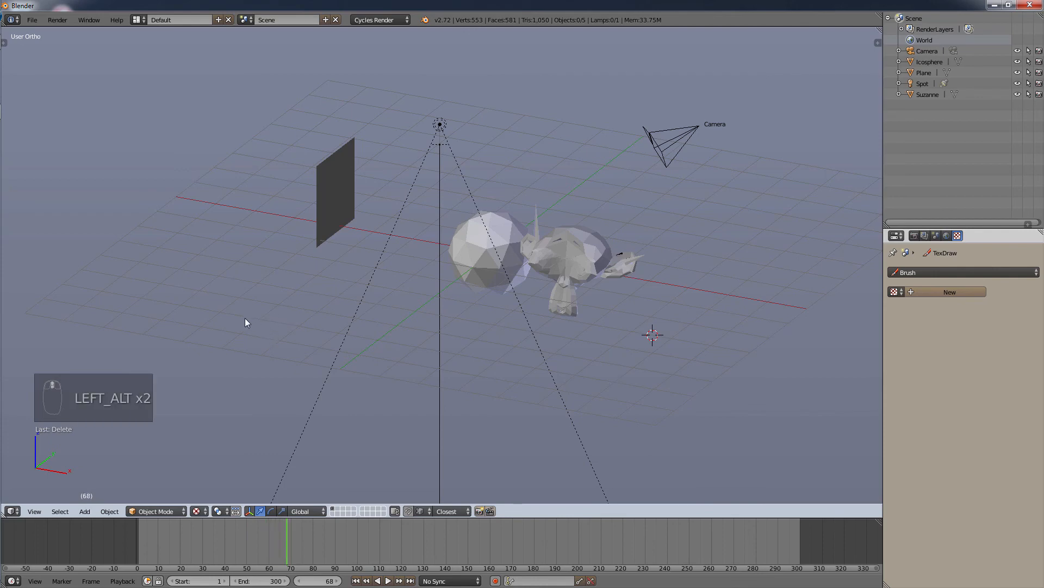
scroll(245, 318, "up", 9, "alt")
scroll(245, 321, "down", 20, "alt")
scroll(250, 321, "down", 20, "alt")
scroll(224, 360, "up", 20, "alt")
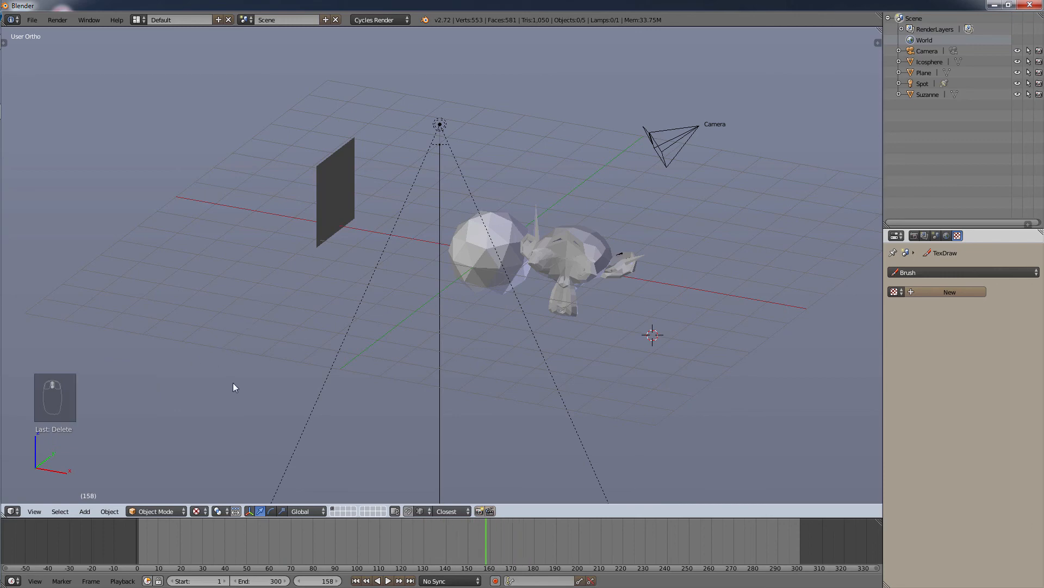
scroll(266, 374, "up", 20, "alt")
Zoom the 3D view in and out on the scene objects, ending with all of them in view
scroll(280, 373, "up", 3)
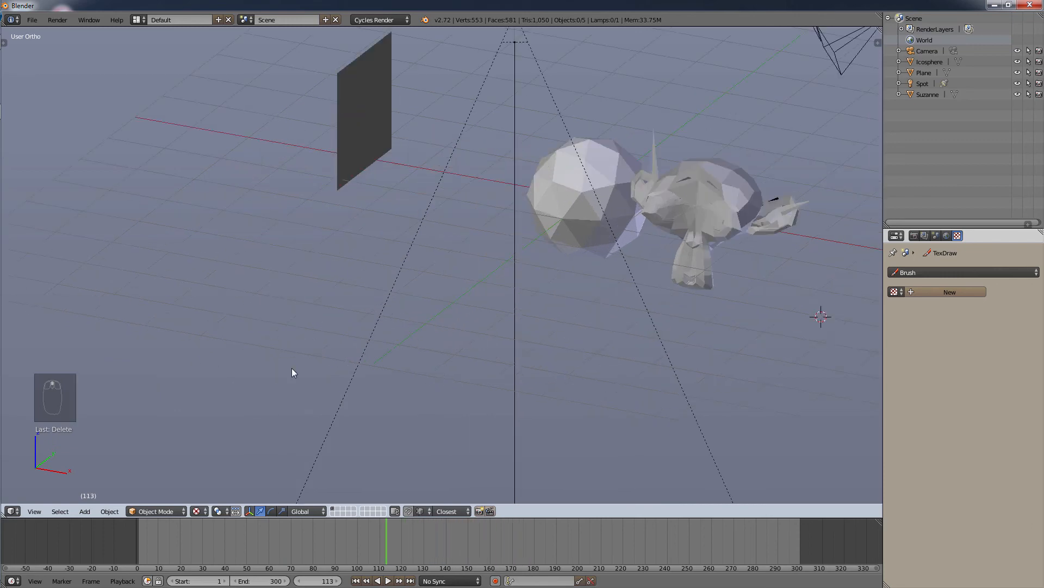
scroll(615, 294, "down", 4)
scroll(694, 262, "up", 4)
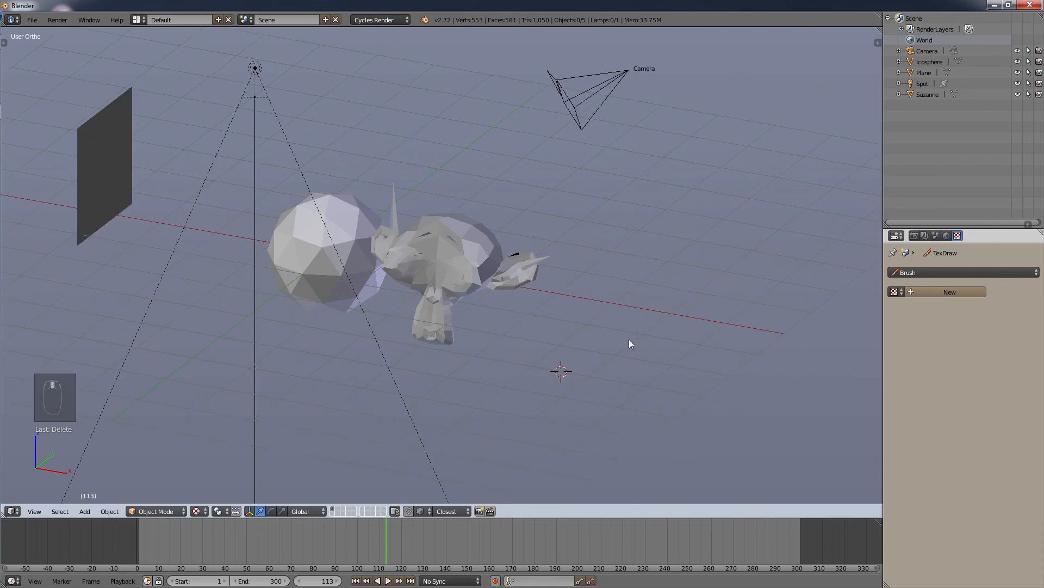
scroll(582, 339, "down", 3)
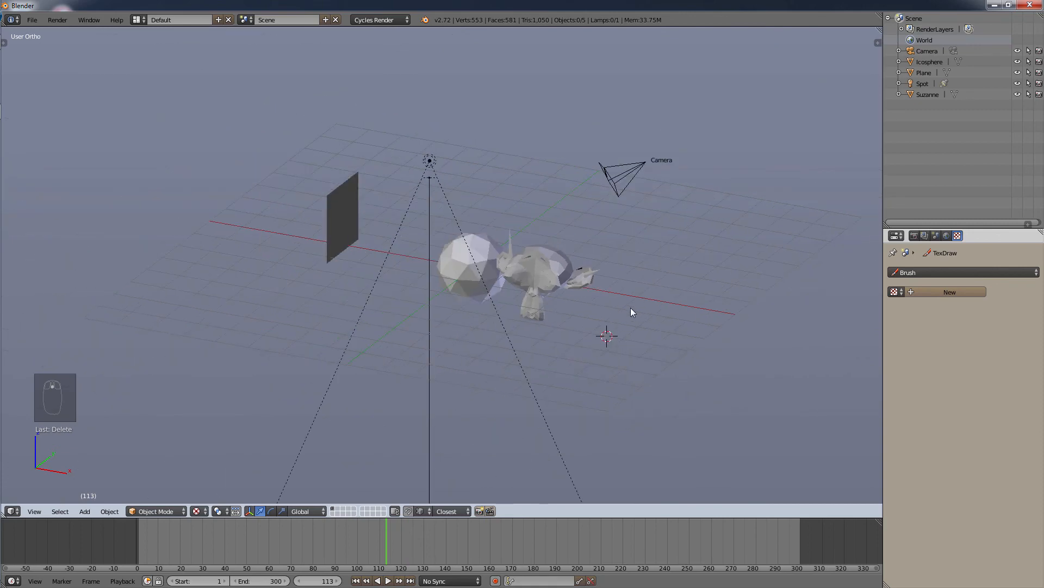
Place the 3D cursor to the right of Suzanne and step through nearby frames, ending on frame 113
key("alt")
right_click(644, 302, "alt")
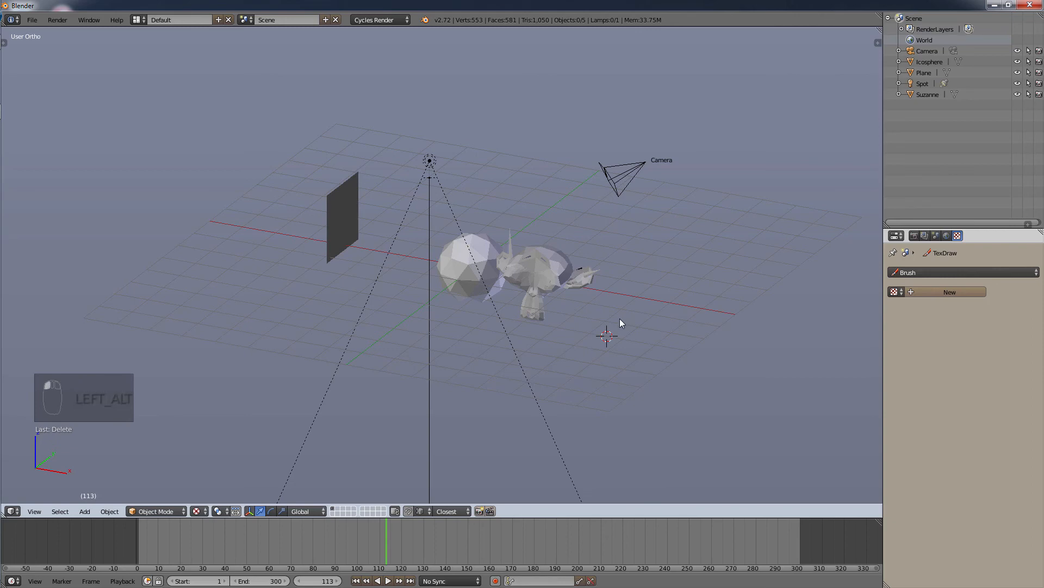
scroll(619, 321, "up", 3, "alt")
scroll(622, 322, "down", 3, "alt")
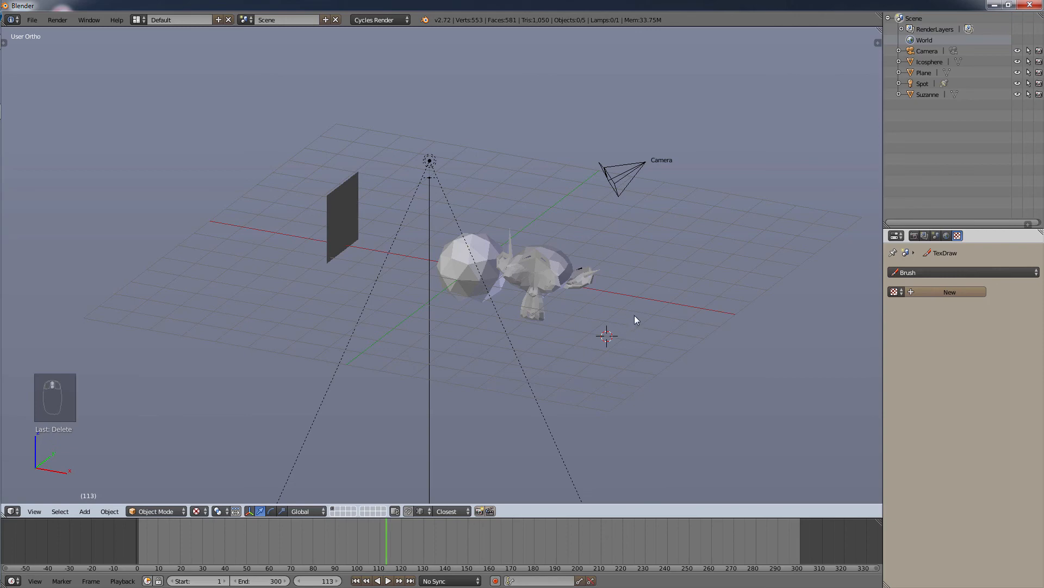
left_click(635, 319)
scroll(631, 323, "up", 4, "alt")
scroll(631, 323, "down", 3, "alt")
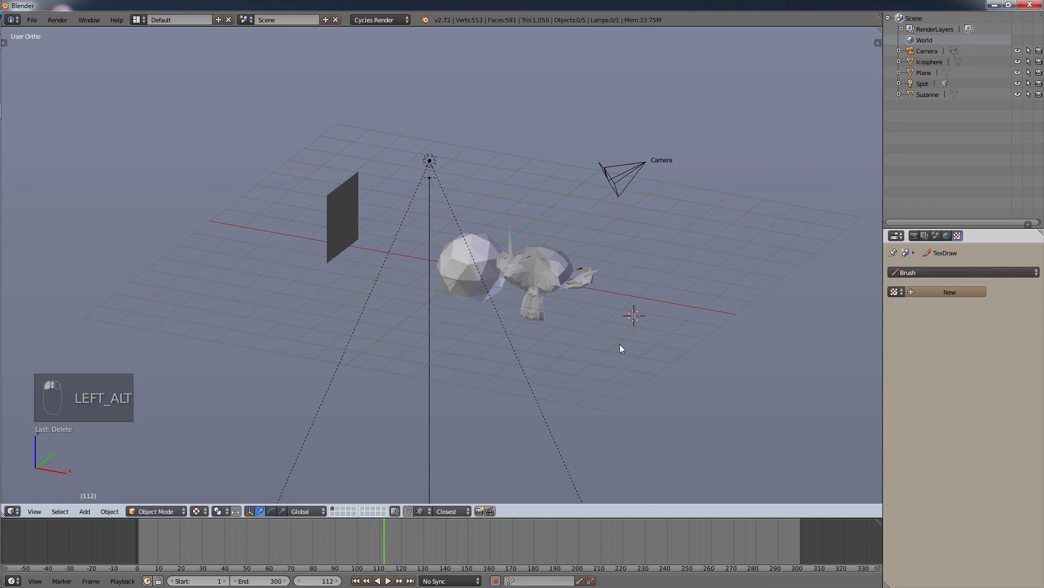
scroll(620, 344, "down", 1, "alt")
Pan the 3D view horizontally back and forth across the scene
scroll(638, 325, "down", 2, "ctrl")
scroll(637, 326, "up", 4, "ctrl")
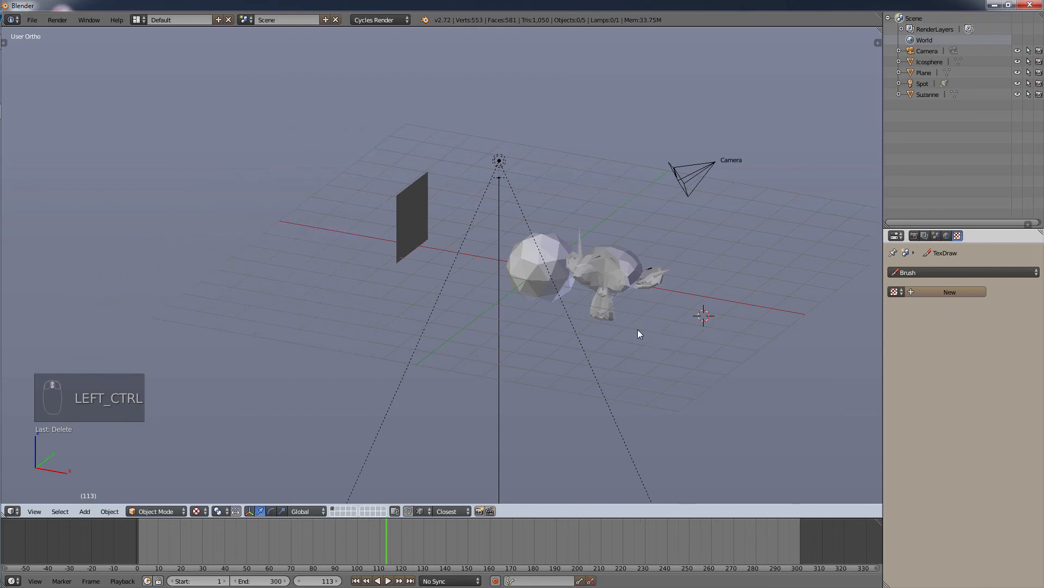
scroll(637, 325, "down", 5, "ctrl")
scroll(639, 325, "up", 5, "ctrl")
scroll(640, 325, "down", 5, "ctrl")
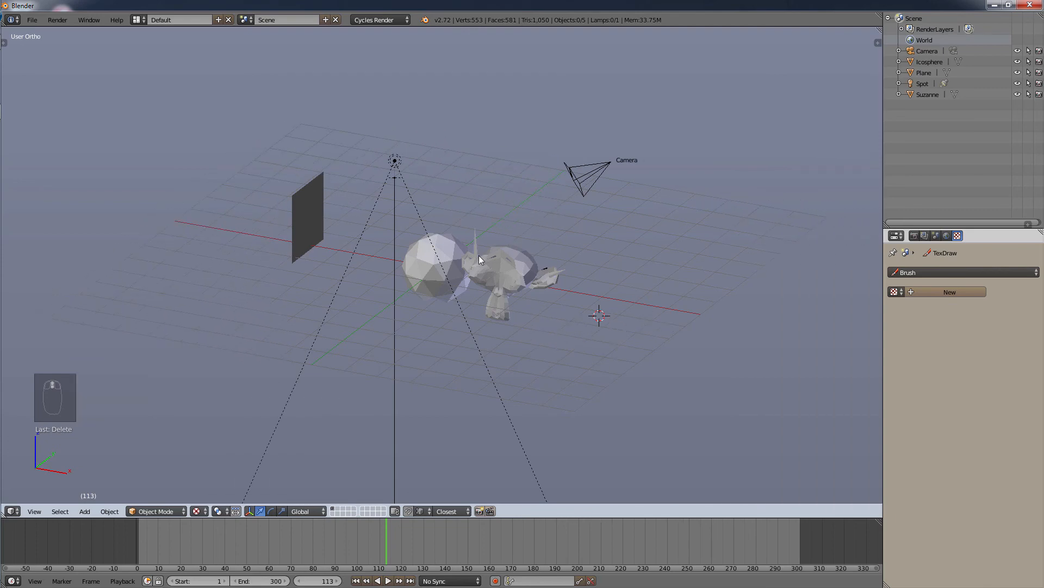
scroll(629, 326, "up", 7, "ctrl")
scroll(630, 321, "down", 4, "ctrl")
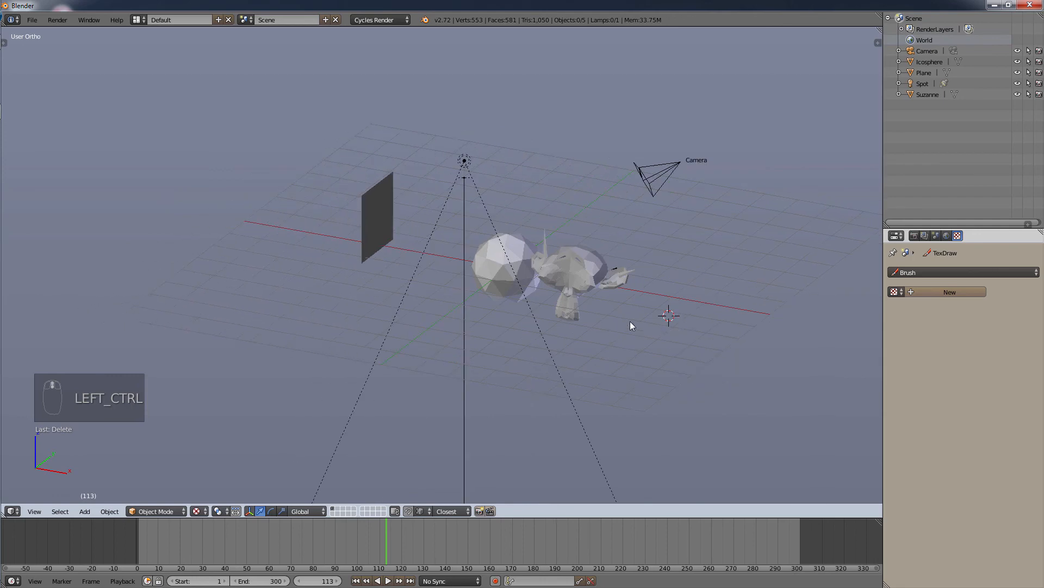
scroll(631, 335, "up", 6, "ctrl")
scroll(631, 326, "down", 20, "ctrl")
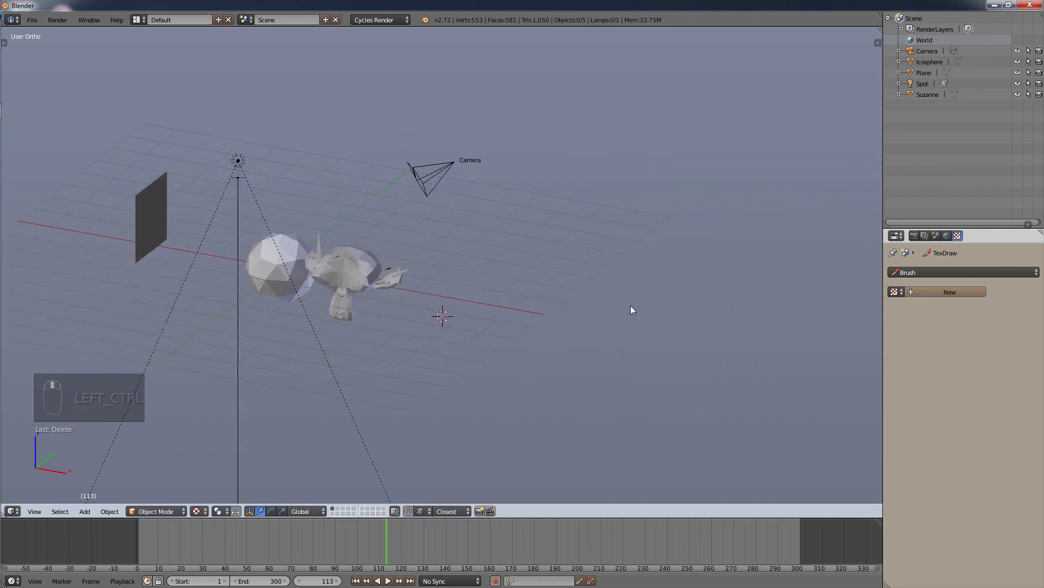
scroll(631, 308, "up", 20, "ctrl")
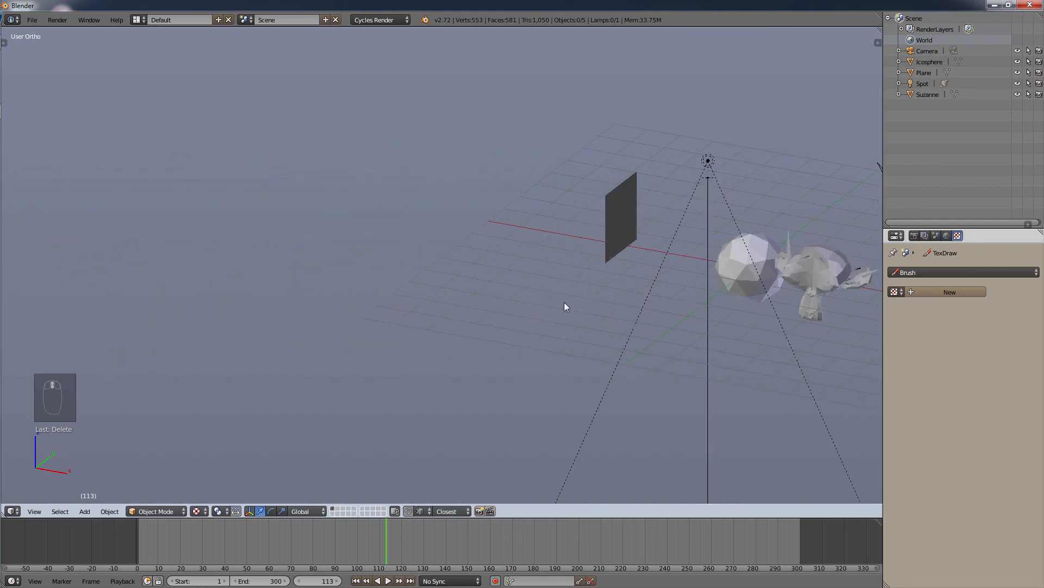
scroll(566, 302, "down", 14, "ctrl")
scroll(581, 292, "down", 5, "ctrl")
scroll(587, 291, "up", 13, "ctrl")
scroll(593, 290, "down", 13, "ctrl")
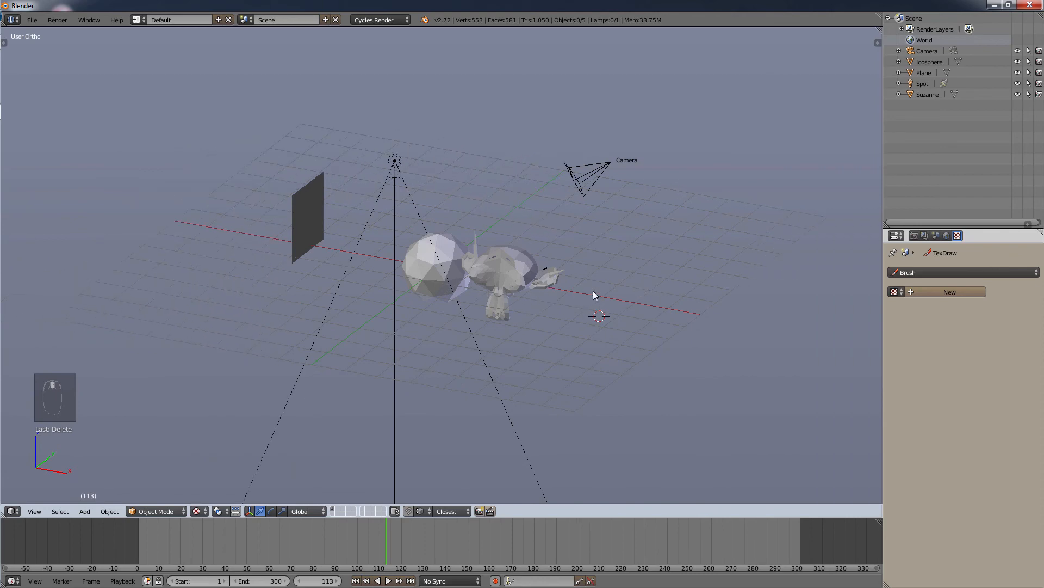
scroll(586, 310, "up", 12, "ctrl")
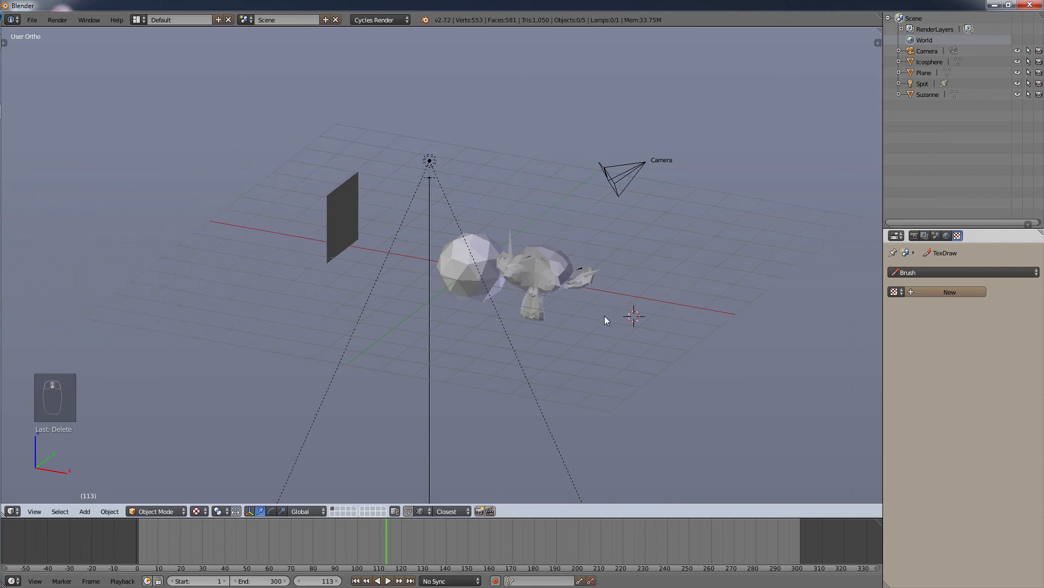
scroll(605, 317, "down", 10, "ctrl")
right_click(605, 310)
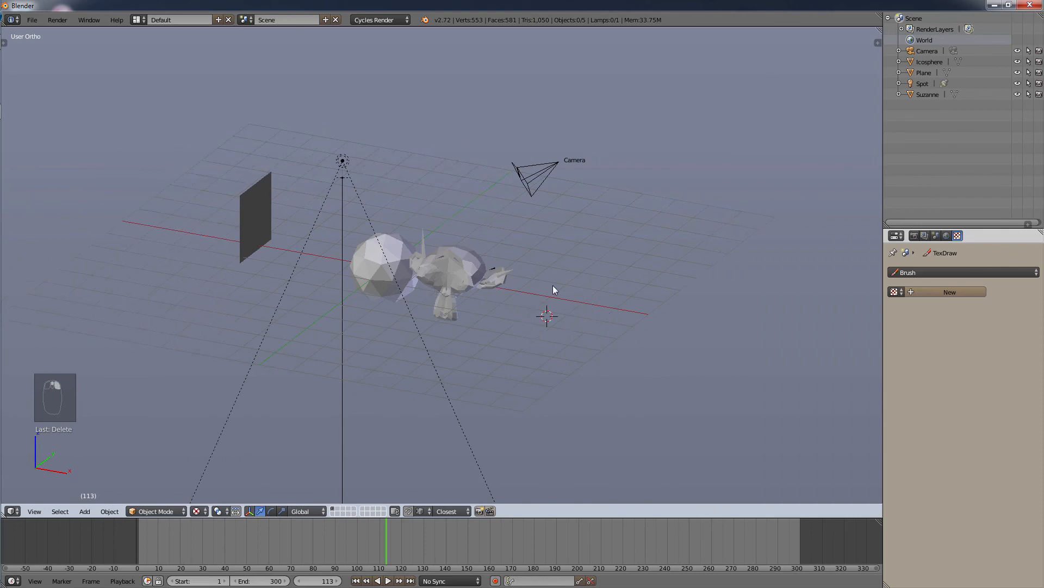
scroll(573, 309, "down", 5, "ctrl")
scroll(577, 310, "up", 7, "ctrl")
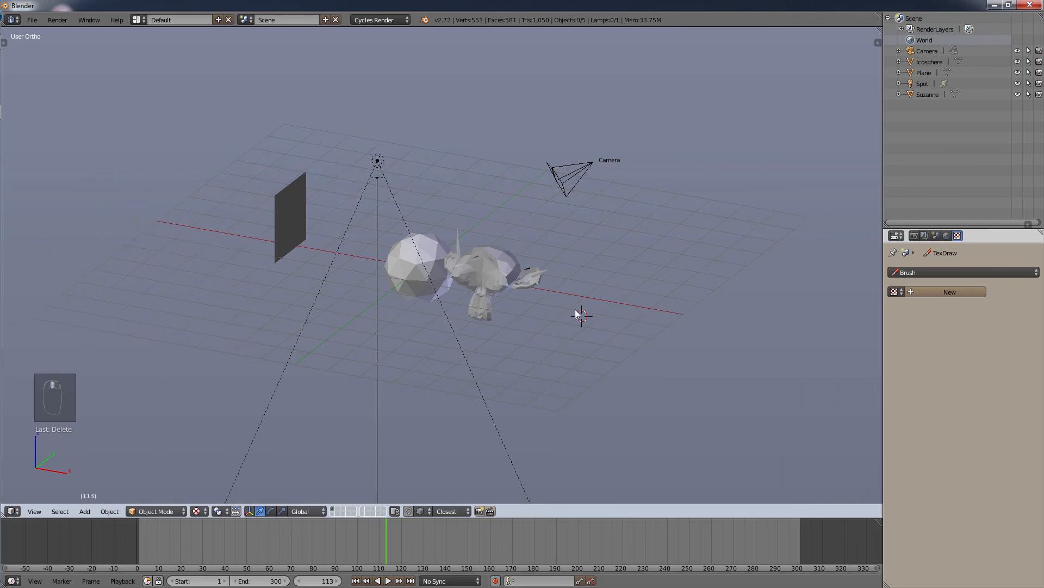
Orbit the 3D view vertically over and under the scene objects
scroll(580, 311, "down", 20, "ctrl+shift")
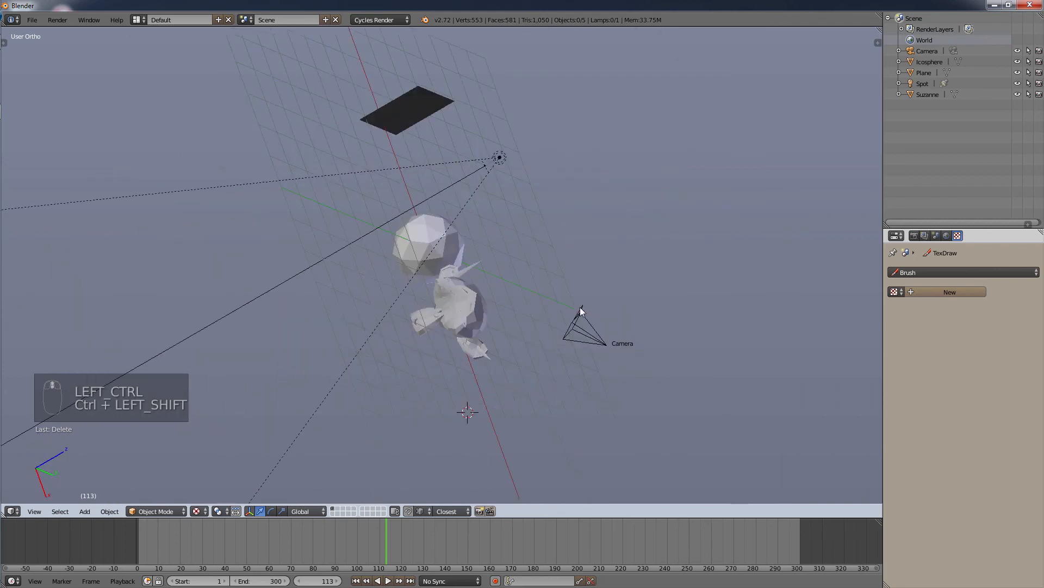
scroll(581, 311, "down", 20, "ctrl+shift")
scroll(582, 301, "down", 4, "ctrl+shift")
scroll(582, 296, "up", 7, "ctrl+shift")
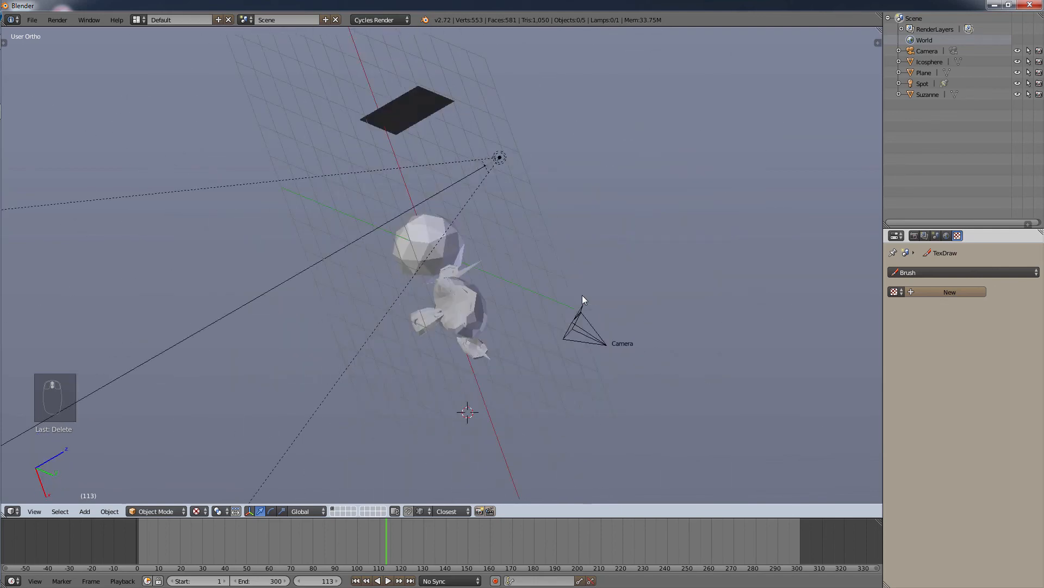
scroll(583, 295, "down", 3, "ctrl+shift")
Orbit the 3D view horizontally around the scene to see the objects from all sides
scroll(588, 299, "down", 6, "ctrl+alt")
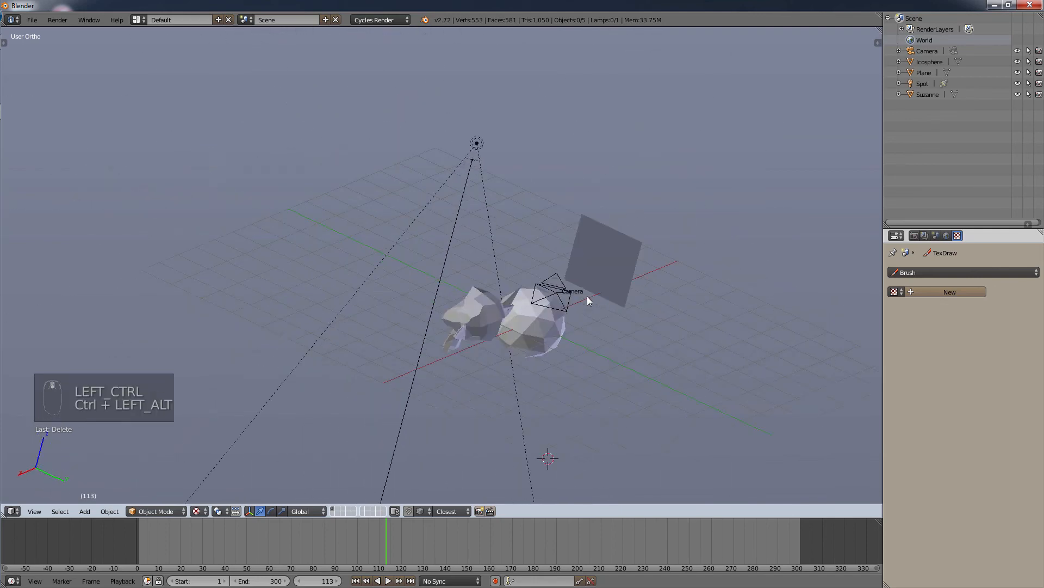
scroll(588, 300, "up", 3, "ctrl+alt")
scroll(586, 296, "down", 10, "ctrl+alt")
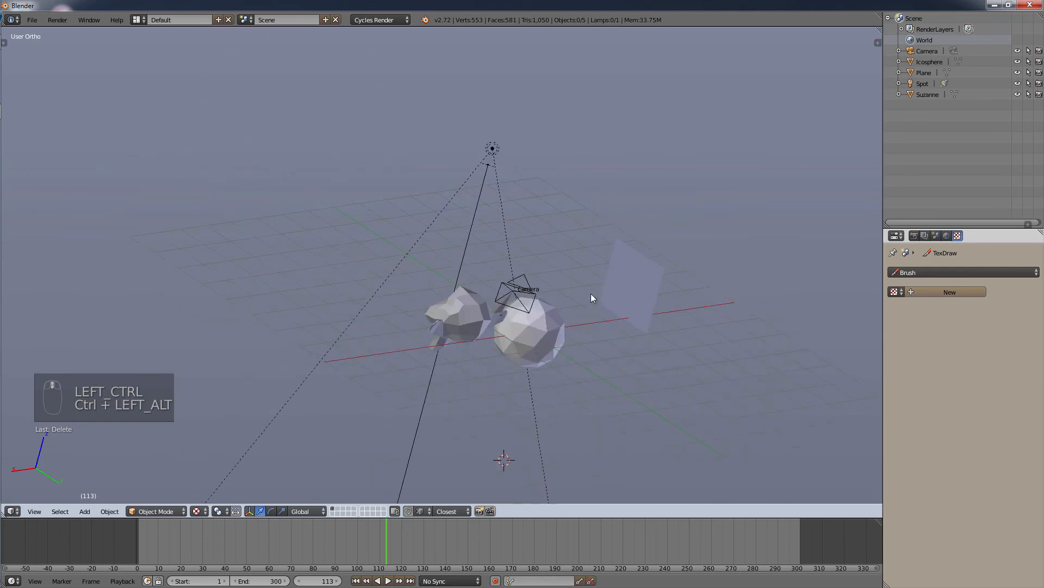
scroll(593, 297, "down", 10, "ctrl+alt")
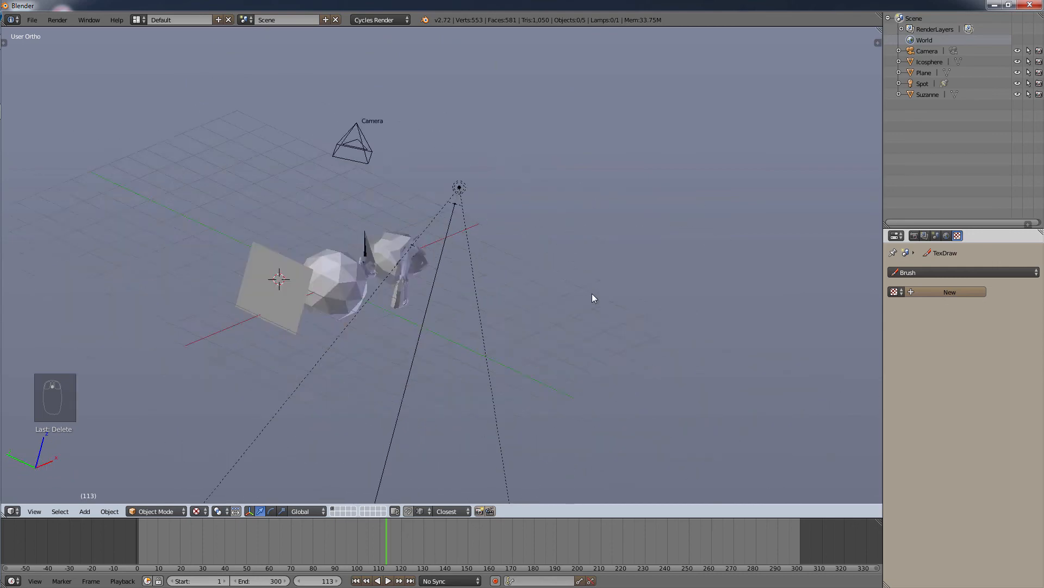
scroll(593, 296, "down", 10, "ctrl+alt")
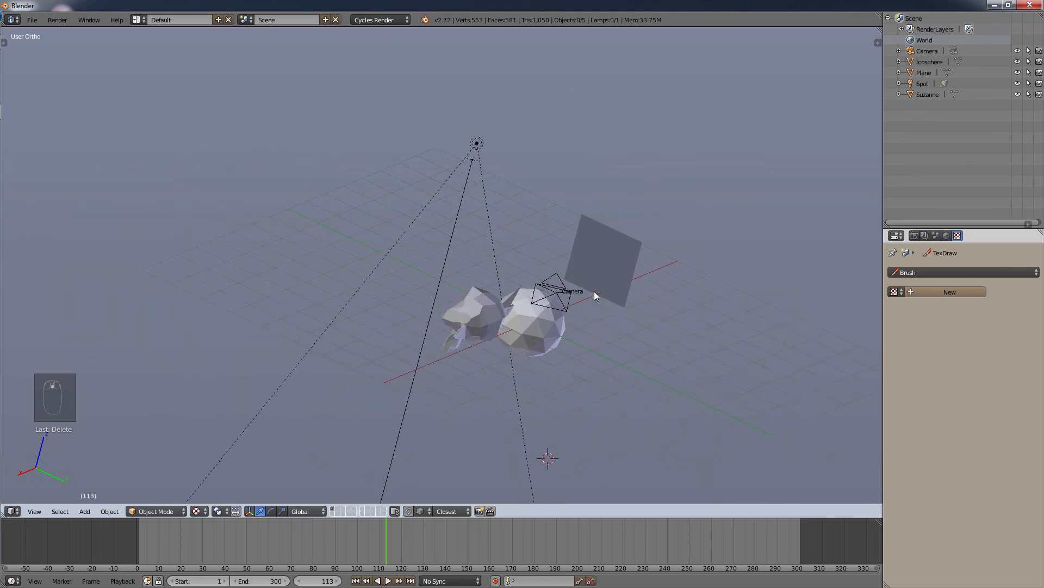
scroll(595, 293, "down", 4, "ctrl+alt")
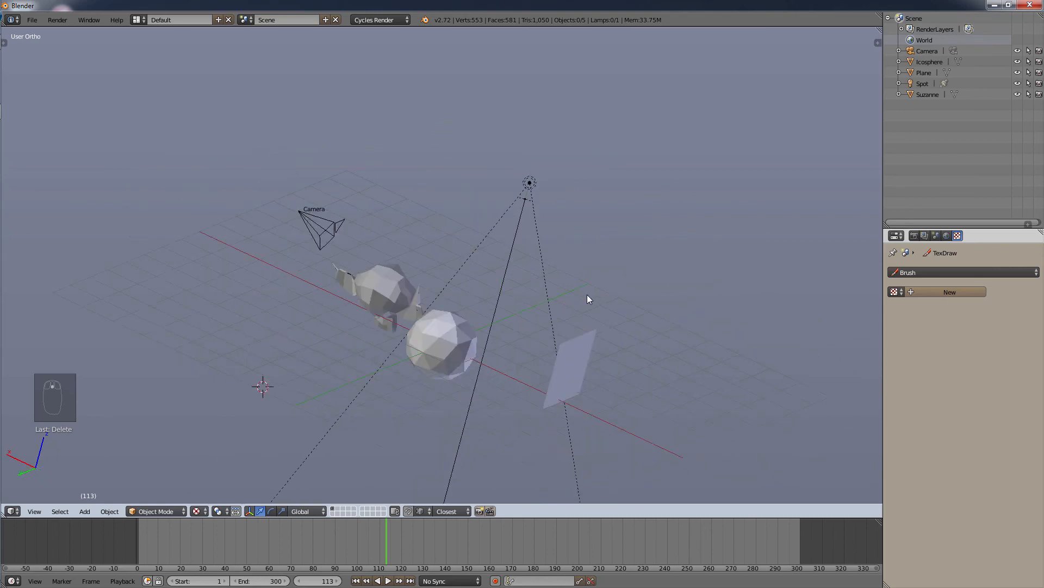
scroll(590, 299, "down", 10, "ctrl+alt")
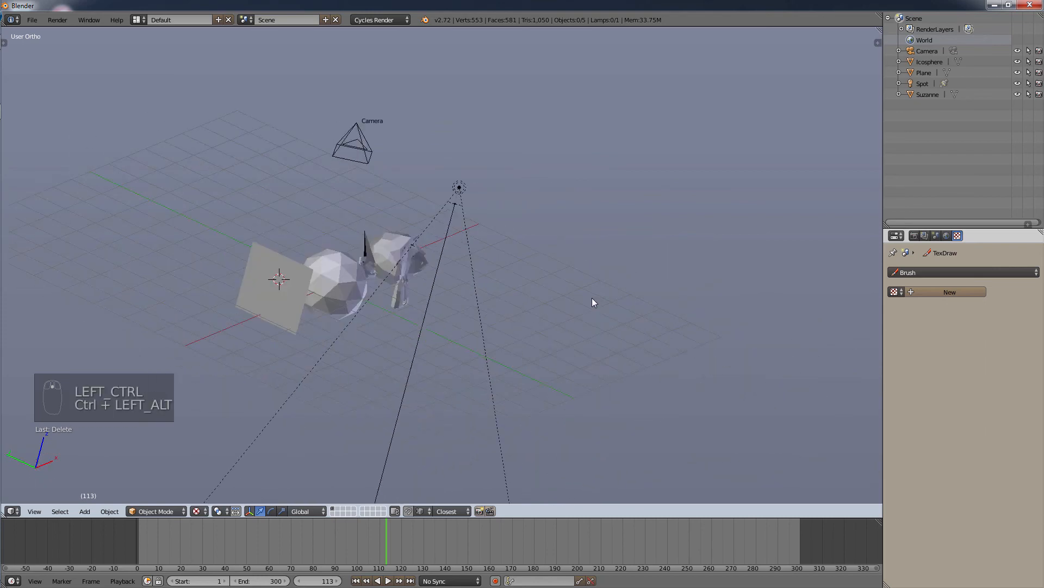
Pan the rotated 3D view sideways and orbit it vertically around the objects again
scroll(593, 294, "down", 10, "ctrl")
scroll(595, 296, "up", 9, "ctrl")
scroll(595, 302, "down", 5, "ctrl")
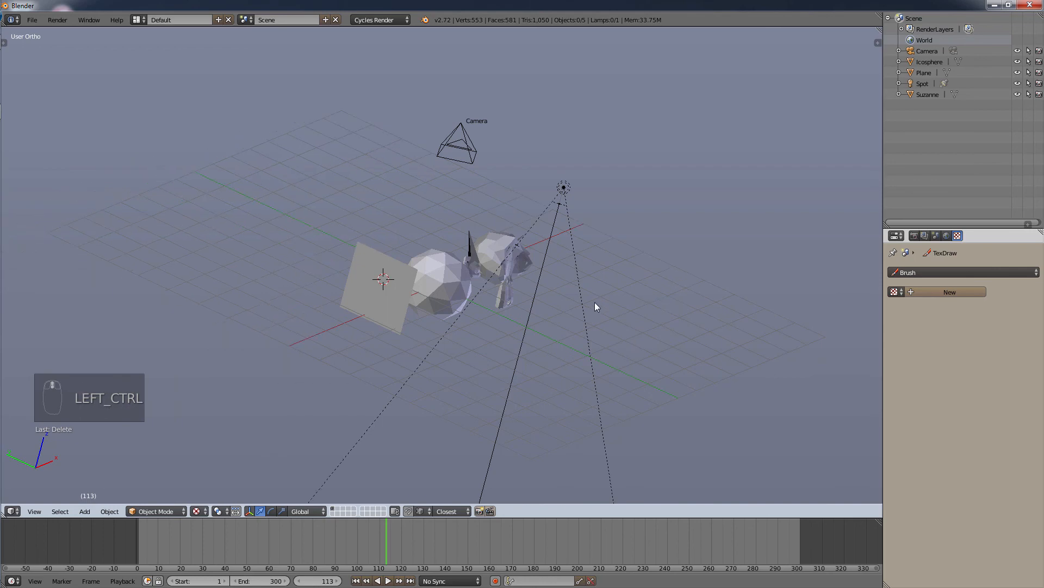
scroll(597, 302, "down", 6, "ctrl+shift")
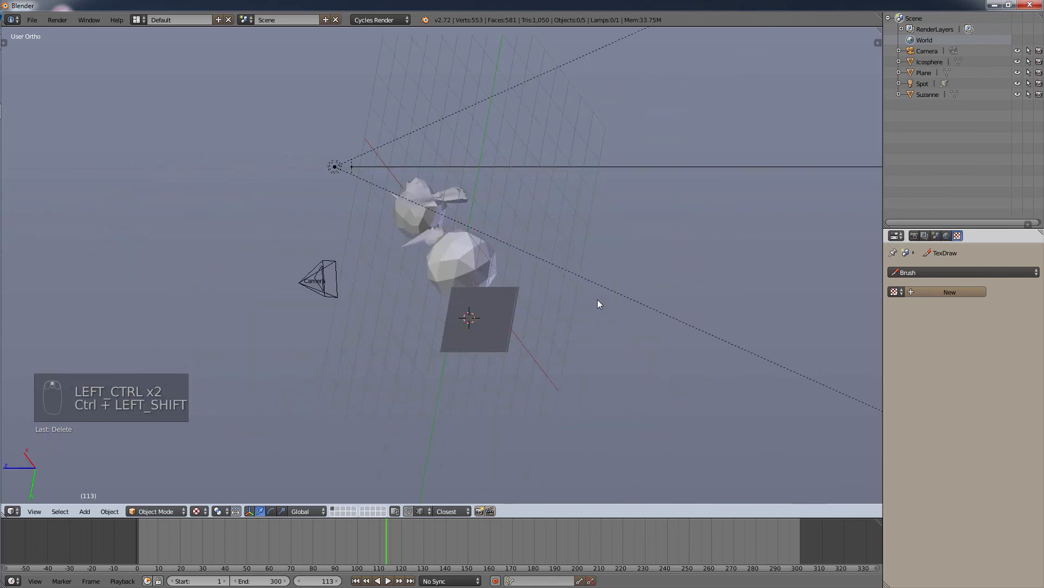
scroll(598, 303, "down", 8, "ctrl+shift")
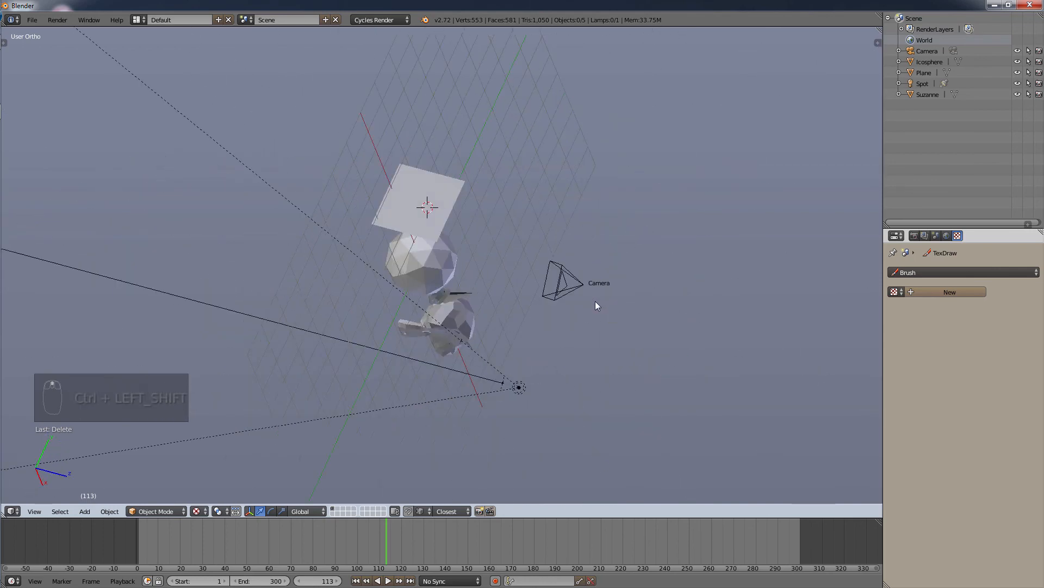
Orbit the 3D view vertically over and under the objects several times, and horizontally around them
scroll(595, 301, "down", 10, "ctrl+shift")
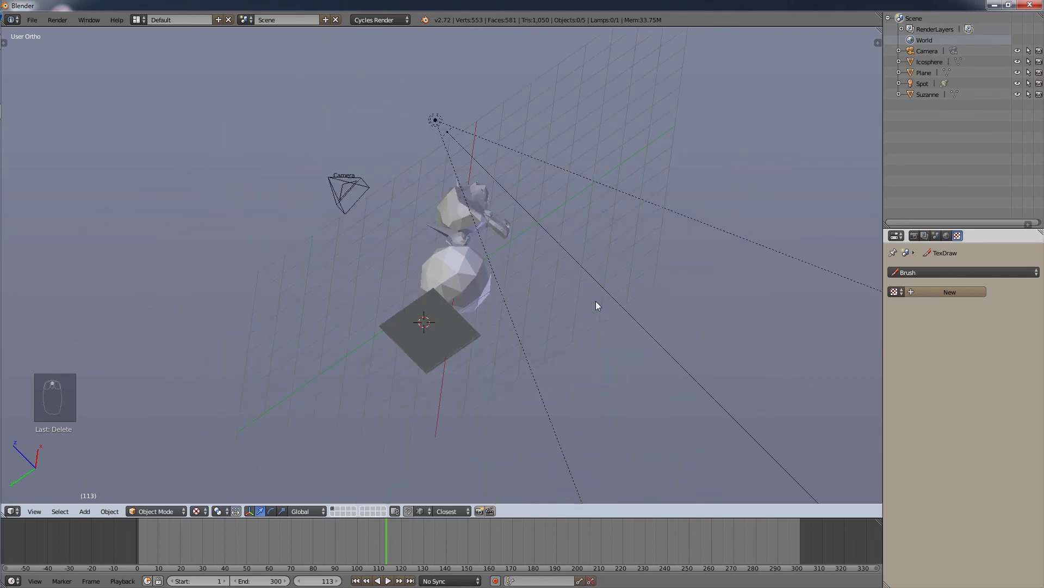
scroll(596, 301, "up", 5, "ctrl+shift")
scroll(595, 301, "down", 4, "ctrl+shift")
scroll(595, 301, "up", 2, "ctrl+shift")
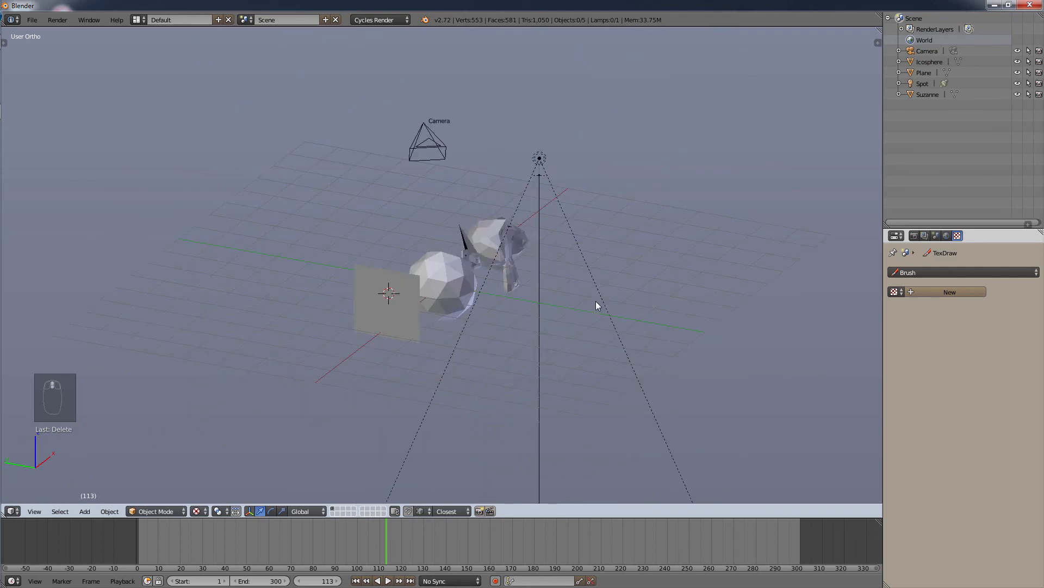
scroll(600, 301, "down", 4, "ctrl+shift")
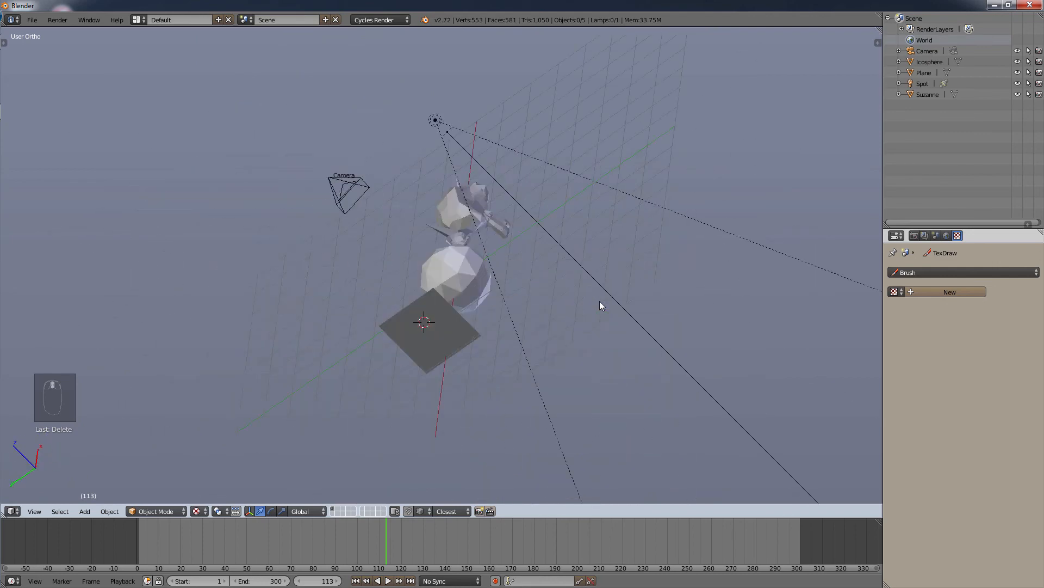
scroll(600, 302, "up", 5, "ctrl+shift")
scroll(599, 302, "down", 6, "ctrl+shift")
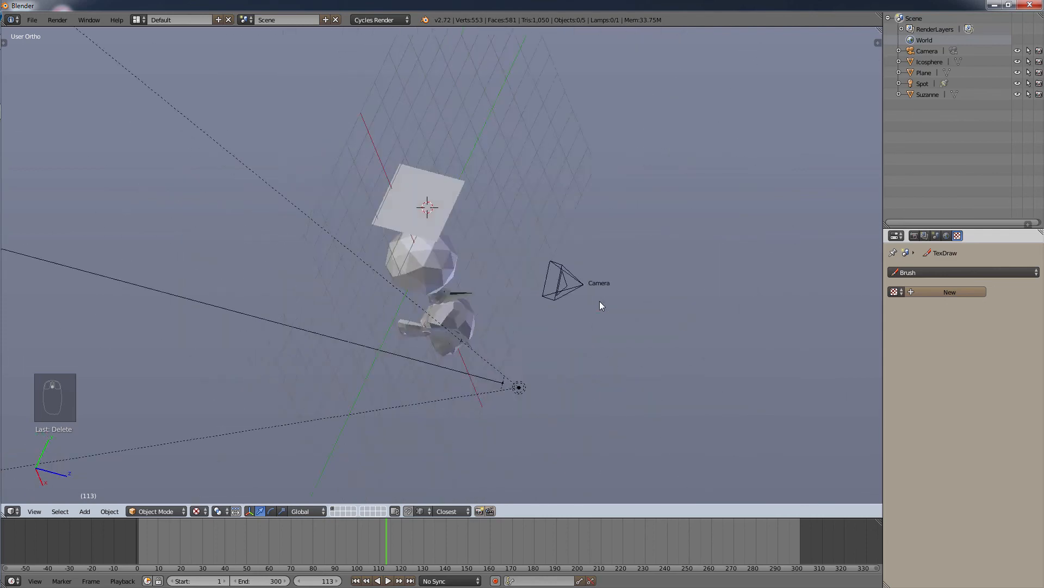
scroll(600, 301, "up", 6, "ctrl+shift")
scroll(600, 304, "down", 4, "ctrl+shift")
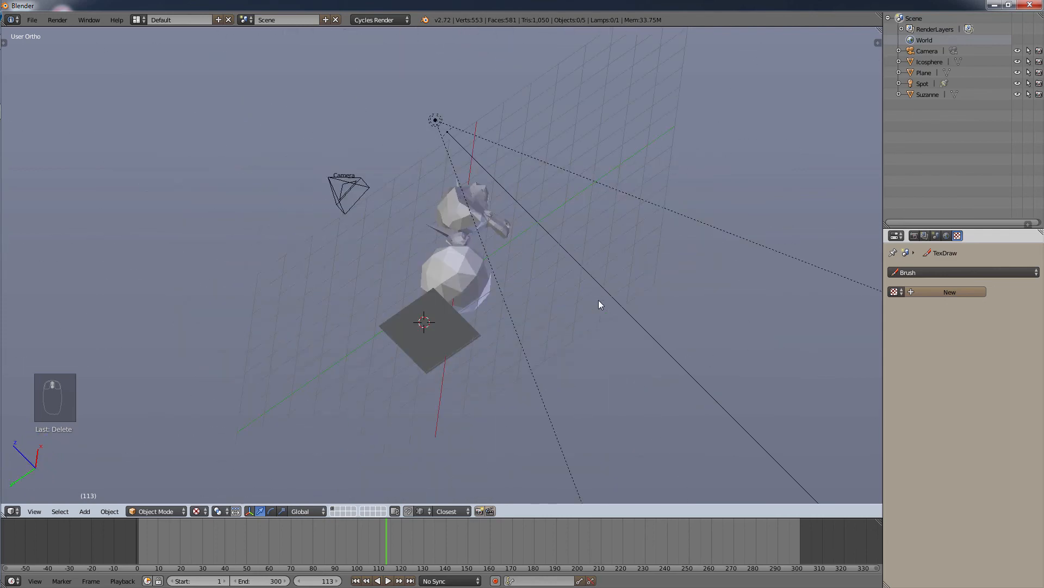
scroll(599, 304, "up", 4, "ctrl+shift")
scroll(599, 304, "down", 8, "ctrl+alt")
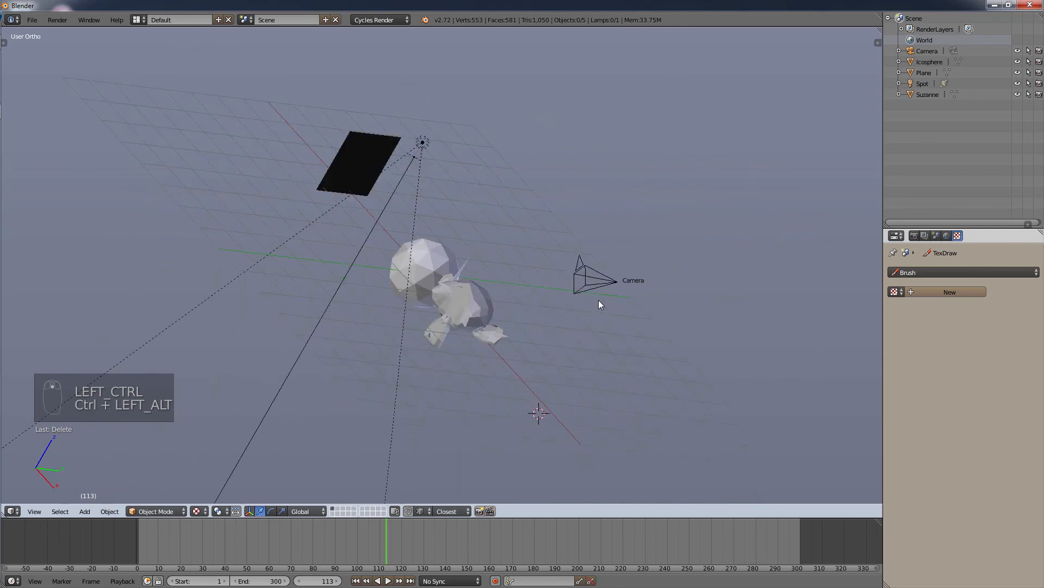
scroll(599, 304, "down", 6, "ctrl+alt")
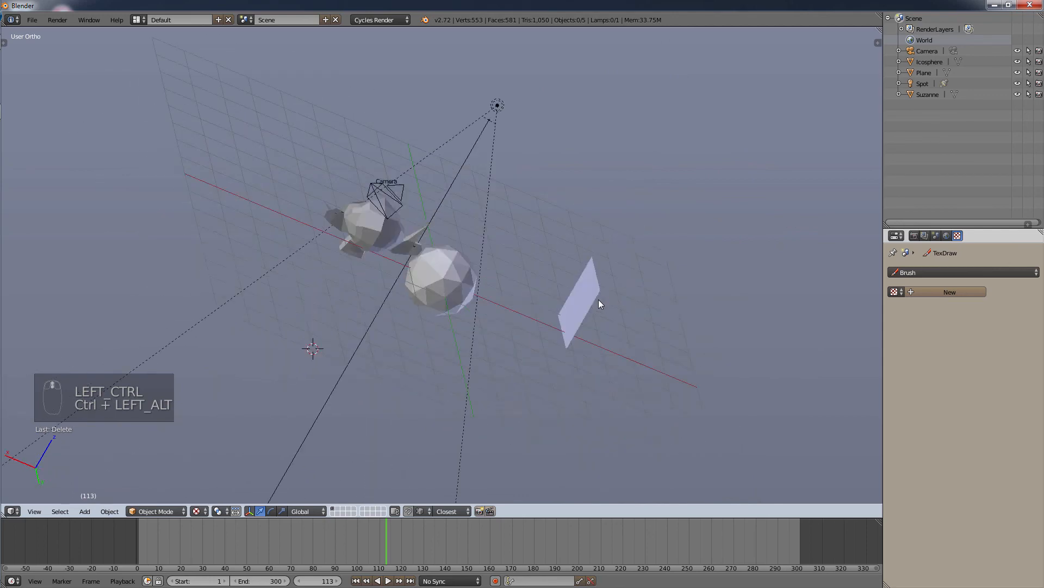
key("ctrl+alt")
key("ctrl+alt+shift")
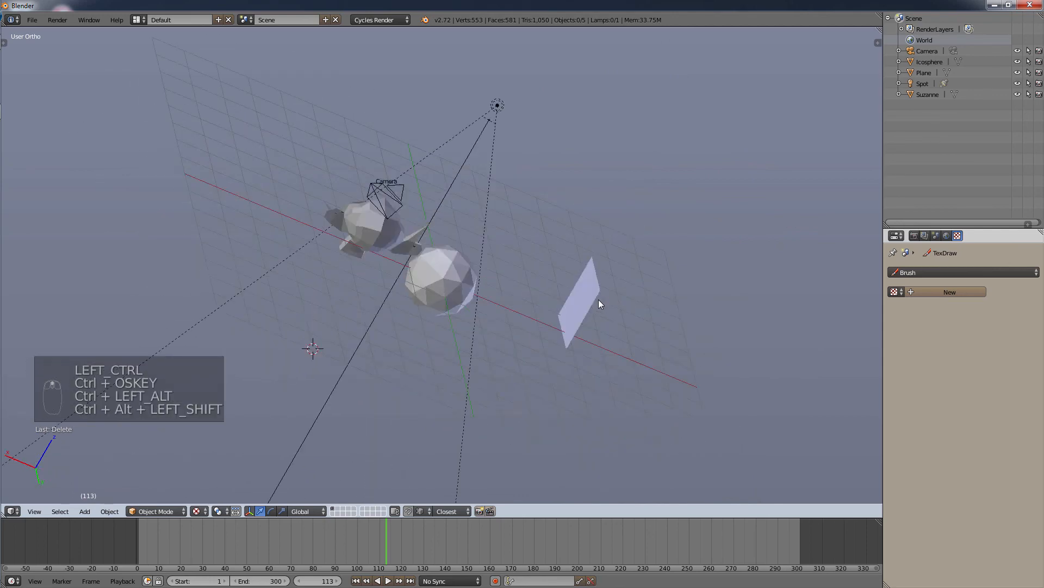
key("ctrl")
key("ctrl+alt")
key("ctrl+alt+shift")
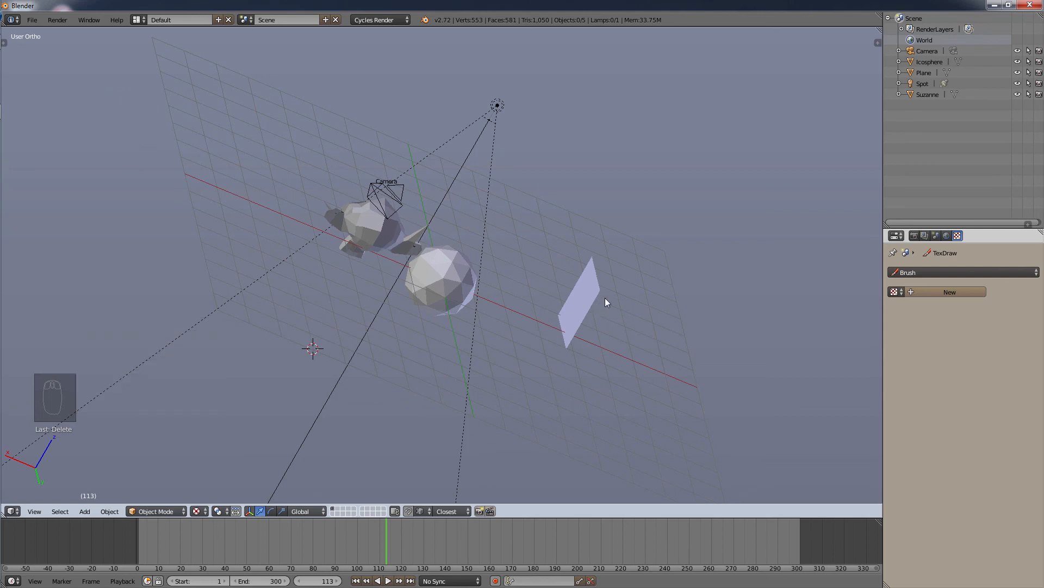
Pan the 3D view sideways and step the current frame five frames away and back
scroll(605, 298, "up", 5, "ctrl")
scroll(604, 298, "down", 3, "ctrl")
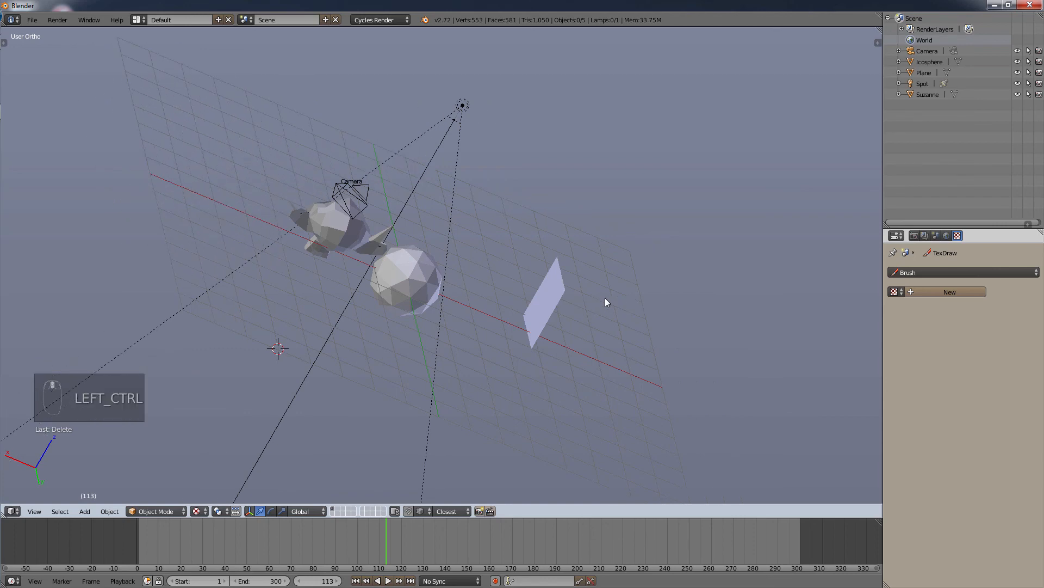
scroll(604, 298, "up", 5, "alt")
scroll(604, 297, "down", 5, "alt")
Pan the 3D view up and down and orbit it vertically around the scene objects
scroll(605, 298, "up", 3, "shift")
scroll(604, 298, "down", 4, "shift")
scroll(604, 299, "up", 4, "shift")
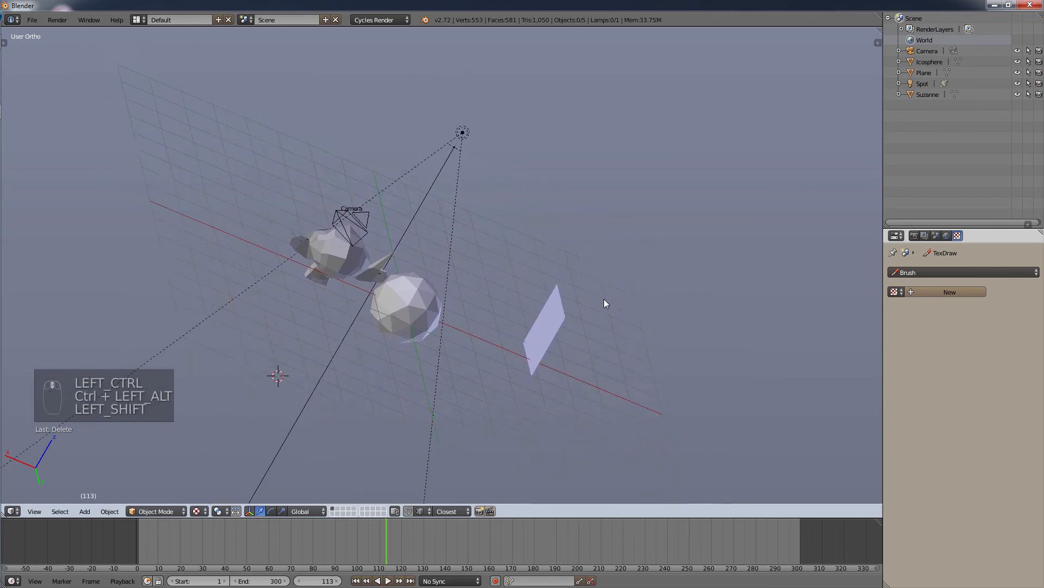
scroll(605, 300, "down", 4, "shift")
scroll(605, 300, "up", 1, "ctrl+shift")
scroll(604, 300, "up", 1, "ctrl+shift")
scroll(605, 299, "down", 4, "ctrl+shift")
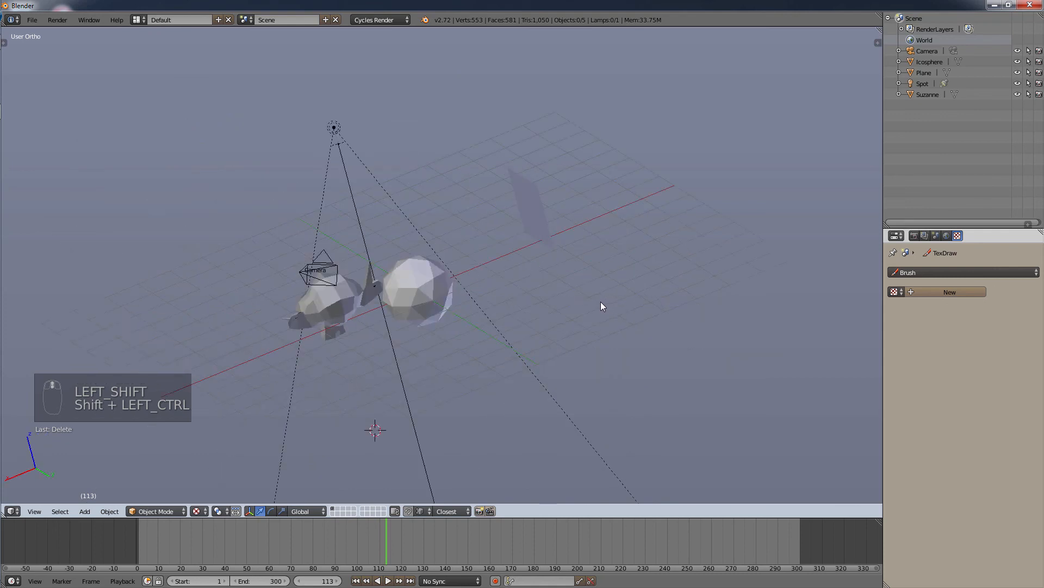
scroll(601, 302, "up", 3, "ctrl+shift")
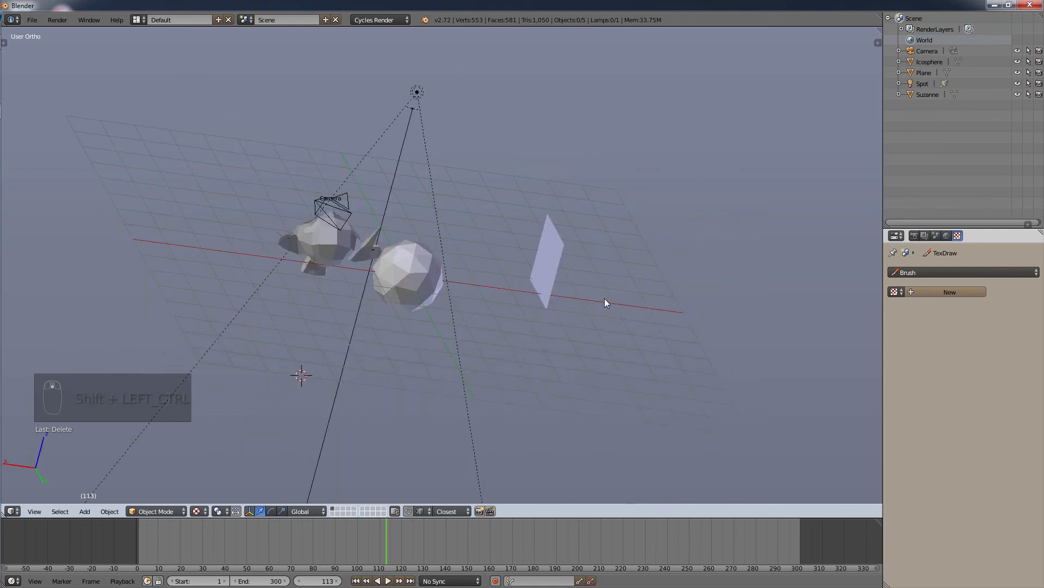
Pan the 3D view vertically up and down across the scene objects
scroll(605, 299, "up", 2, "shift")
scroll(605, 298, "down", 3, "shift")
scroll(605, 298, "up", 3, "shift")
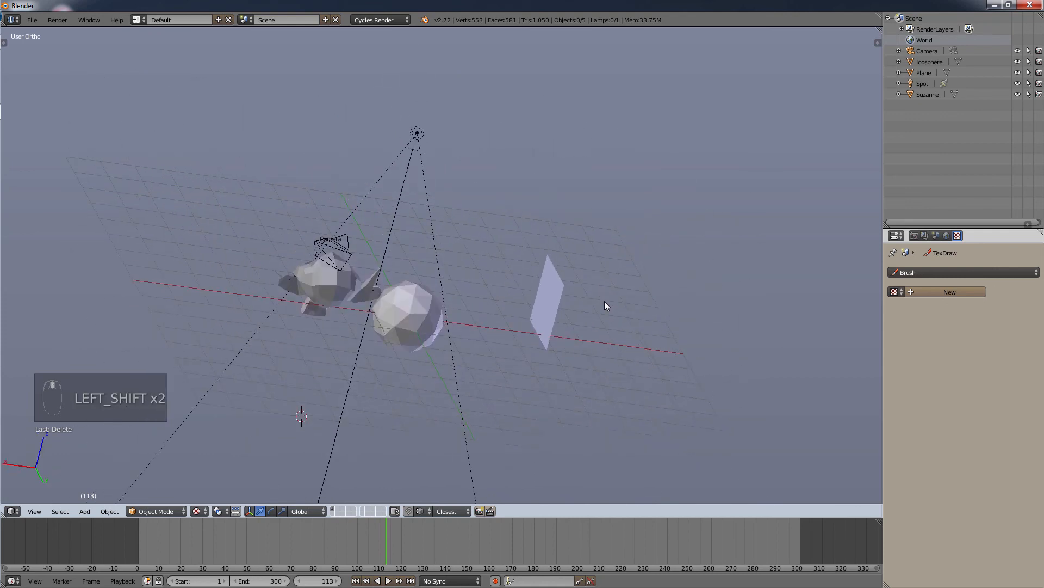
scroll(605, 302, "up", 3, "shift")
scroll(604, 303, "down", 6, "shift")
scroll(602, 307, "up", 1, "shift")
scroll(602, 310, "up", 5, "shift")
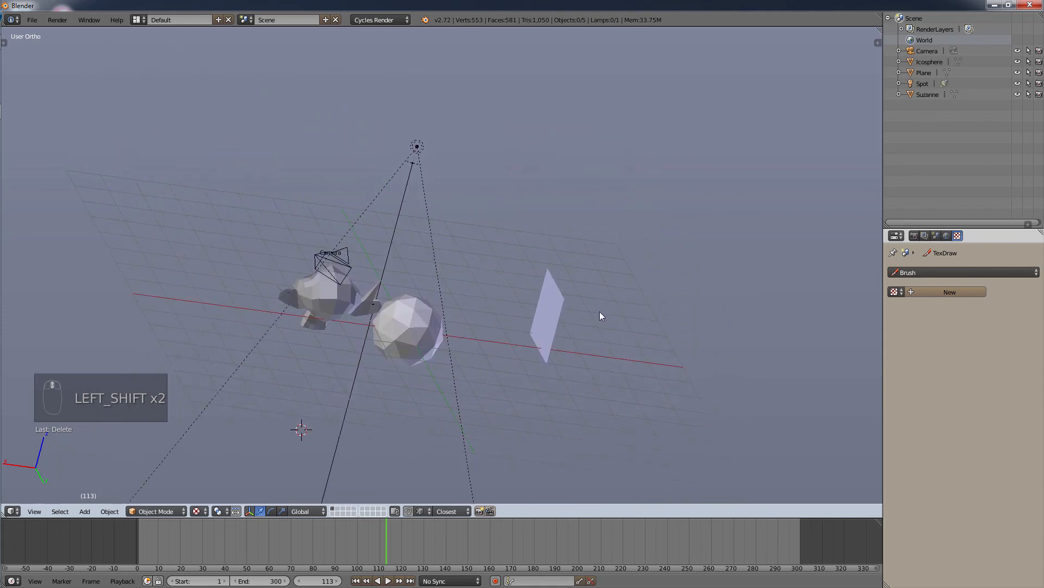
Zoom the 3D view in and out until the objects look smaller, and pan it up and down
scroll(599, 311, "up", 5)
scroll(597, 312, "down", 9)
scroll(595, 318, "up", 5, "shift")
scroll(595, 319, "down", 4, "shift")
scroll(595, 320, "down", 5, "shift")
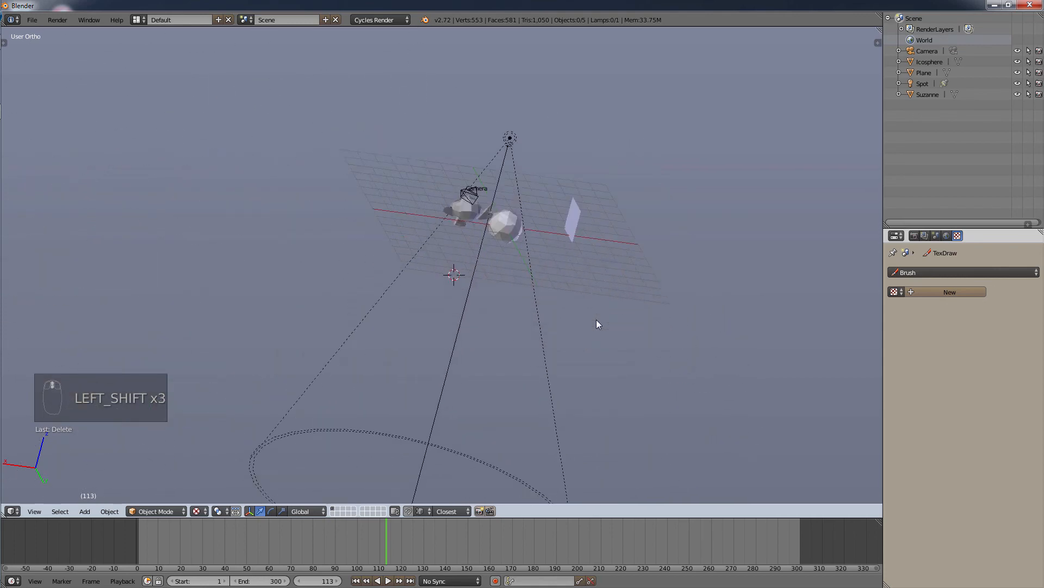
scroll(596, 318, "up", 6, "shift")
Pan the zoomed-out 3D view back and forth sideways and vertically
scroll(600, 315, "down", 3, "ctrl")
scroll(599, 315, "up", 4, "ctrl")
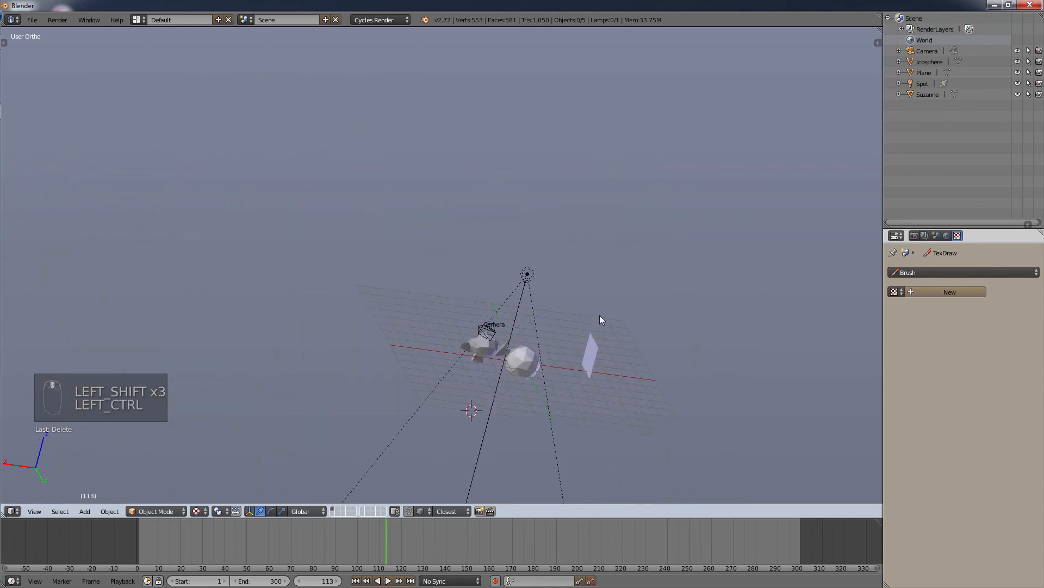
scroll(596, 313, "down", 4, "ctrl")
scroll(592, 332, "up", 6, "ctrl")
scroll(589, 346, "down", 2, "ctrl")
scroll(589, 352, "up", 3, "ctrl")
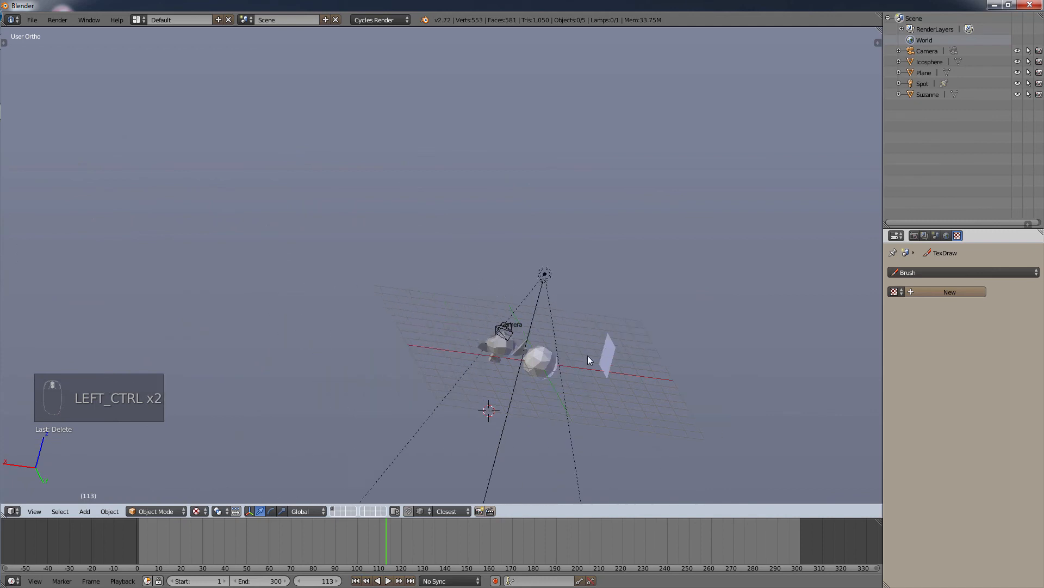
scroll(583, 355, "up", 5, "shift")
scroll(590, 361, "down", 10, "shift")
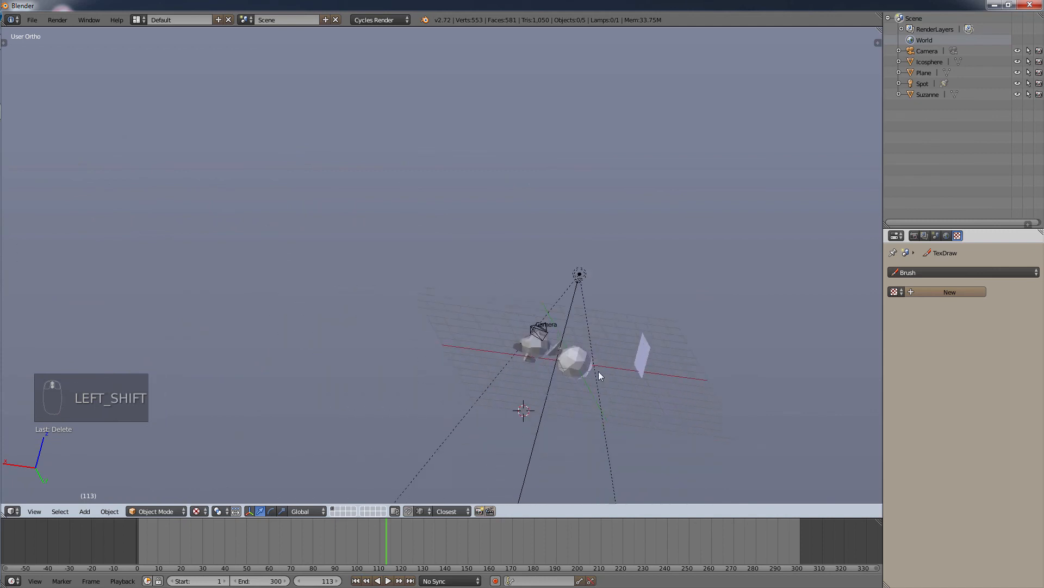
scroll(624, 356, "up", 1, "shift")
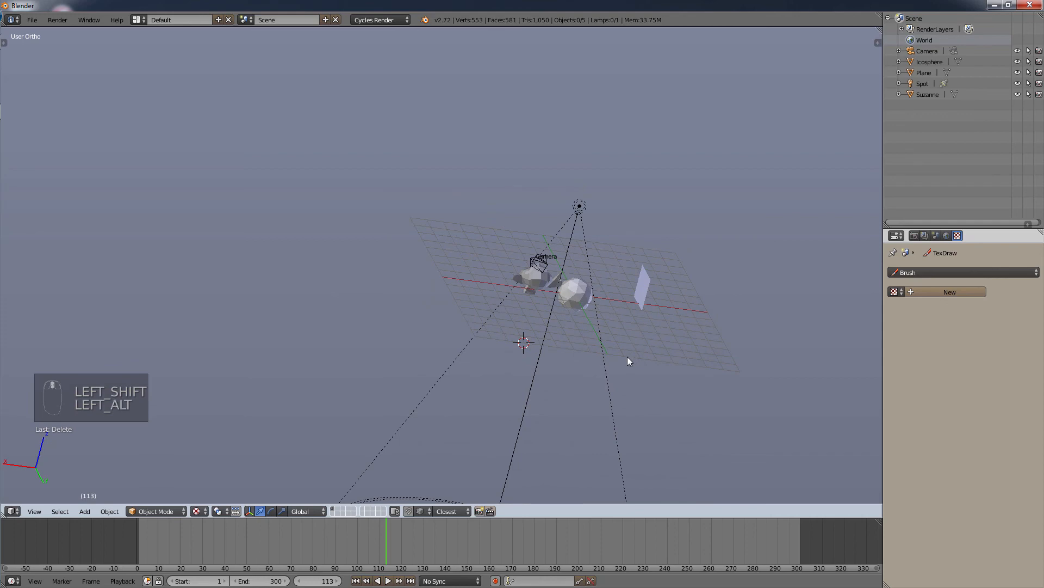
Step the current frame backward and forward through several frames, returning to frame 113
scroll(628, 356, "up", 7, "alt")
scroll(625, 357, "down", 7, "alt")
scroll(624, 357, "up", 5, "alt")
scroll(625, 357, "down", 5, "alt")
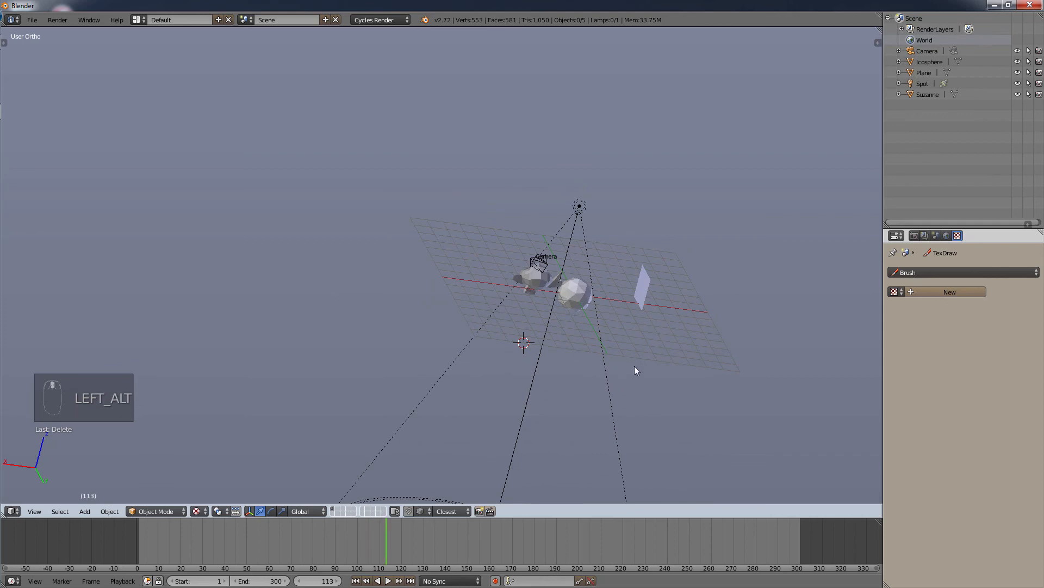
Orbit the zoomed-out 3D view vertically back and forth around the scene objects
scroll(635, 363, "up", 4, "ctrl+shift")
scroll(635, 363, "down", 6, "ctrl+shift")
scroll(635, 363, "up", 3, "ctrl+shift")
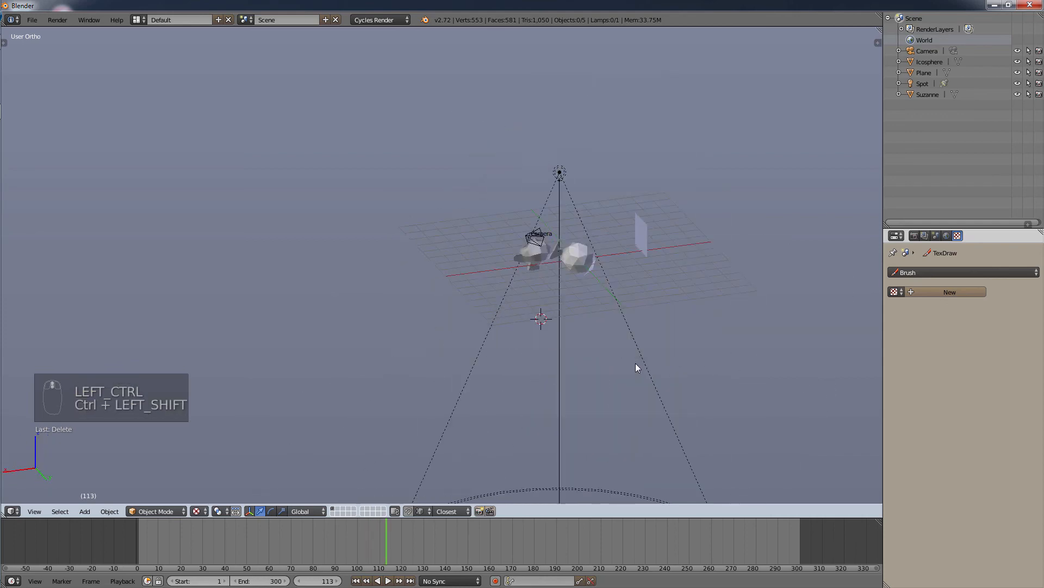
scroll(638, 353, "up", 2, "ctrl+shift")
scroll(638, 354, "down", 5, "ctrl+shift")
scroll(637, 354, "up", 2, "ctrl+shift")
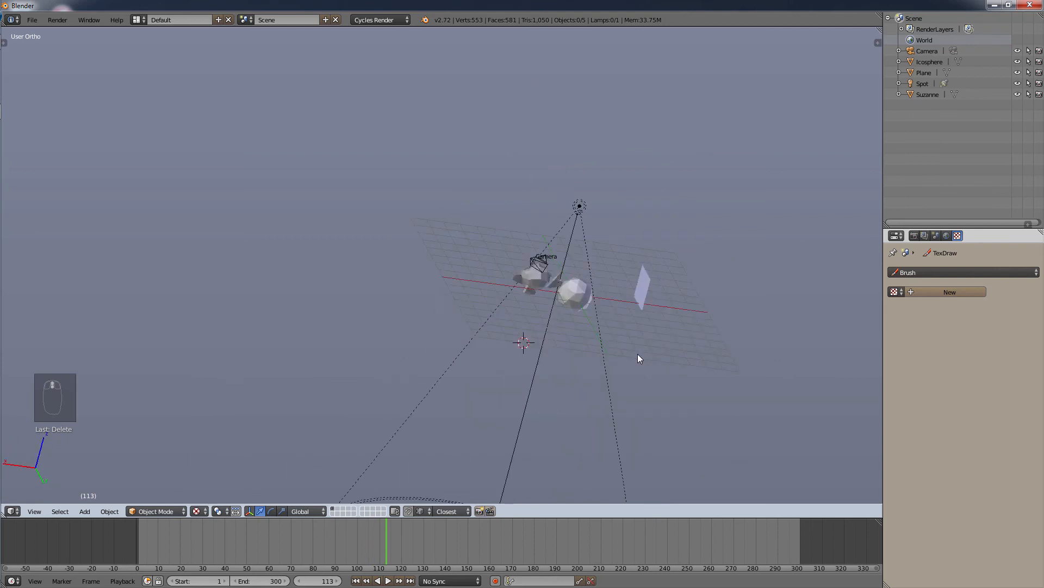
scroll(638, 353, "up", 1, "ctrl+shift")
Orbit the 3D view horizontally back and forth around the scene objects
scroll(638, 352, "up", 5, "ctrl+alt")
scroll(638, 352, "down", 4, "ctrl+alt")
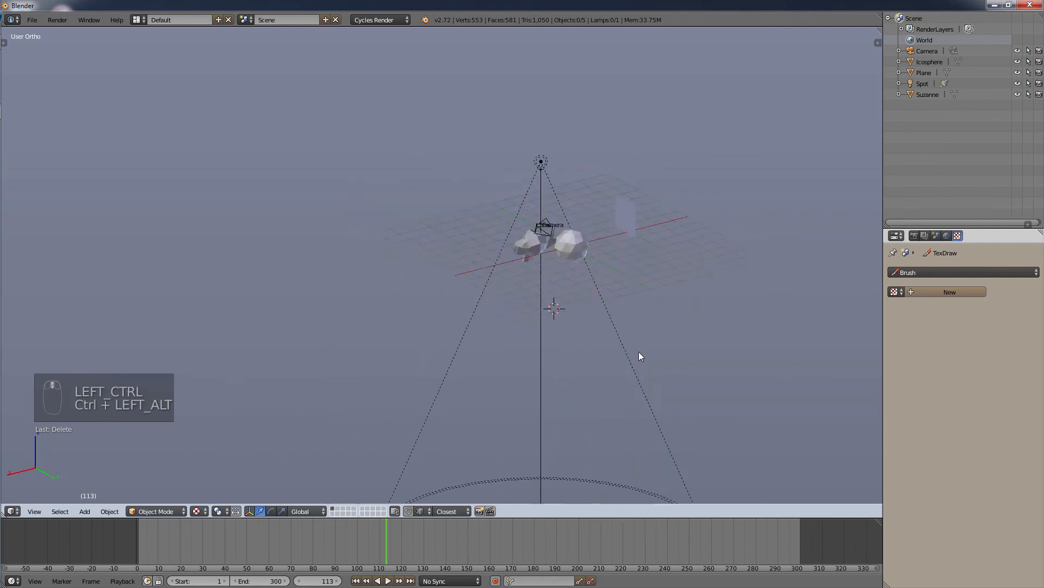
scroll(639, 351, "down", 2, "ctrl+alt")
scroll(638, 352, "up", 2, "ctrl+alt")
scroll(638, 357, "down", 3, "ctrl+alt")
scroll(638, 357, "up", 3, "ctrl+alt")
Step the timeline back to frame 108 and pan the 3D view sideways back and forth
scroll(637, 357, "up", 1, "alt")
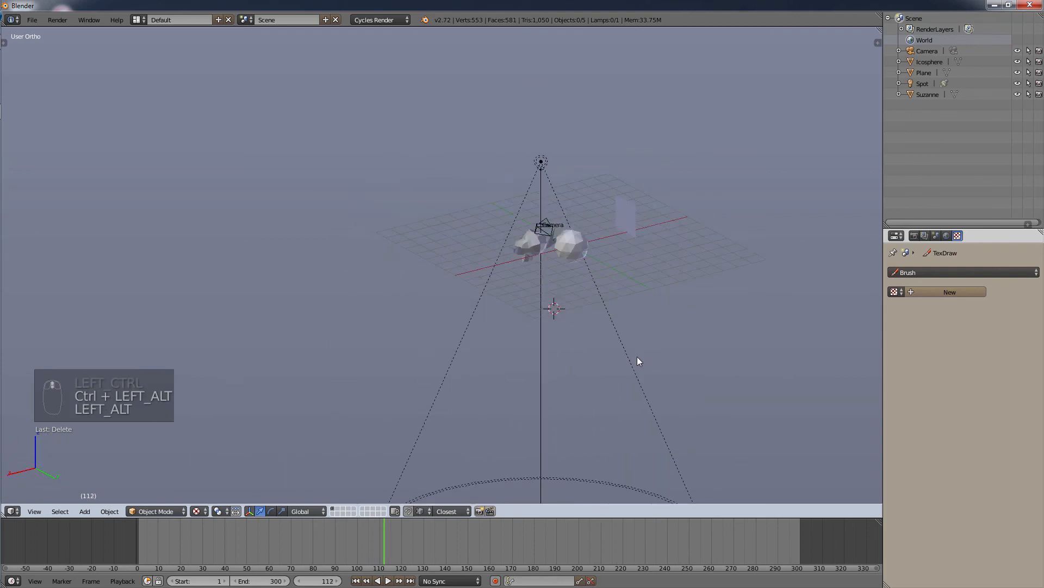
scroll(638, 357, "up", 4, "alt")
scroll(642, 351, "up", 4, "ctrl")
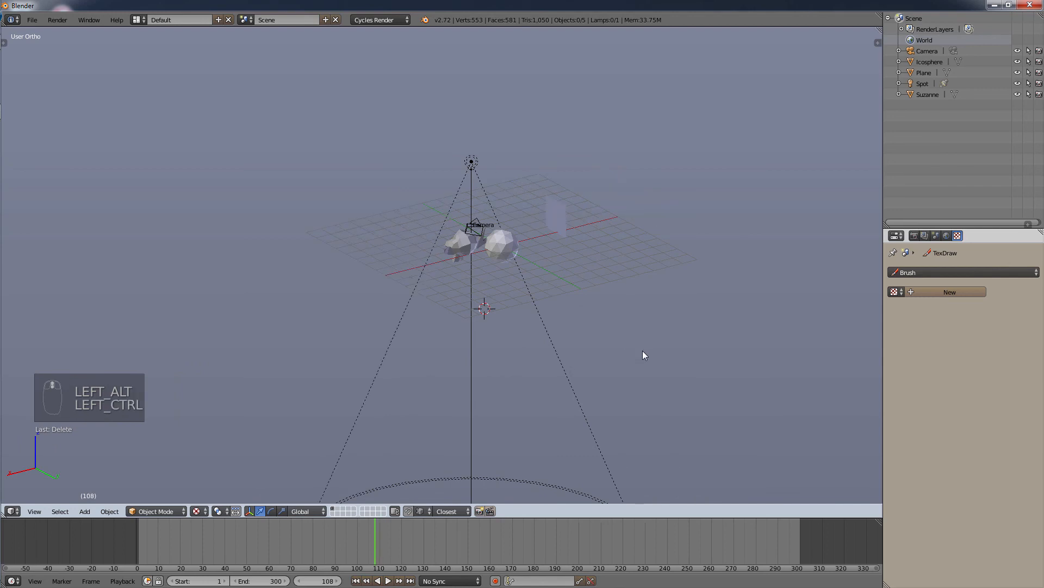
scroll(642, 350, "down", 6, "ctrl")
scroll(642, 355, "up", 6, "ctrl")
scroll(641, 355, "up", 1, "ctrl")
Zoom the 3D view out slightly and pan it vertically up and down
scroll(641, 355, "down", 1)
scroll(641, 355, "up", 6, "shift")
scroll(641, 355, "down", 6, "shift")
scroll(641, 355, "up", 5, "shift")
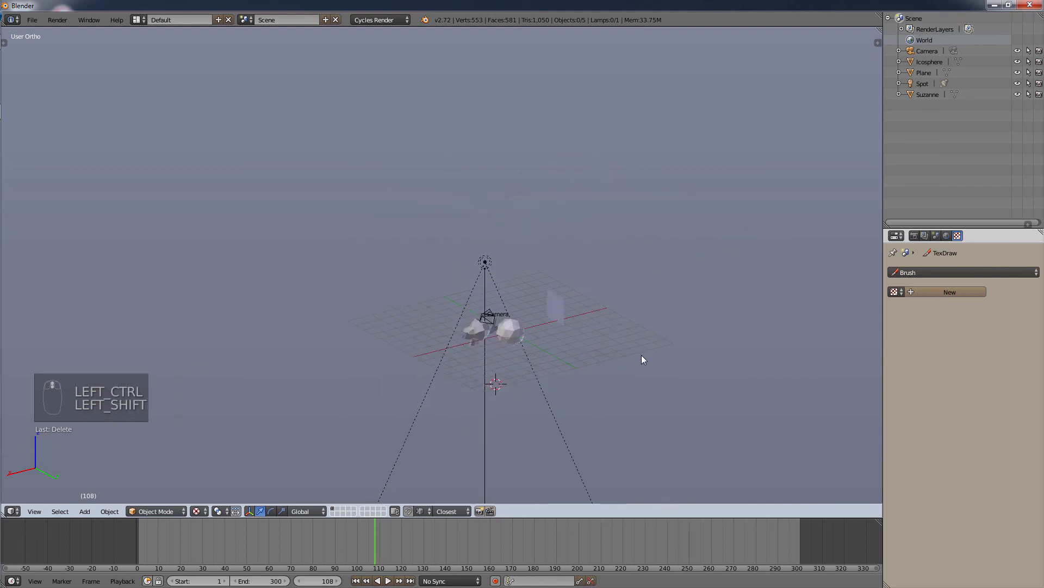
scroll(642, 355, "down", 4, "shift")
scroll(643, 357, "up", 5, "shift")
scroll(643, 359, "down", 7, "shift")
Tilt the 3D view vertically and orbit it horizontally around the whole scene in both directions
scroll(641, 362, "up", 2, "ctrl+shift")
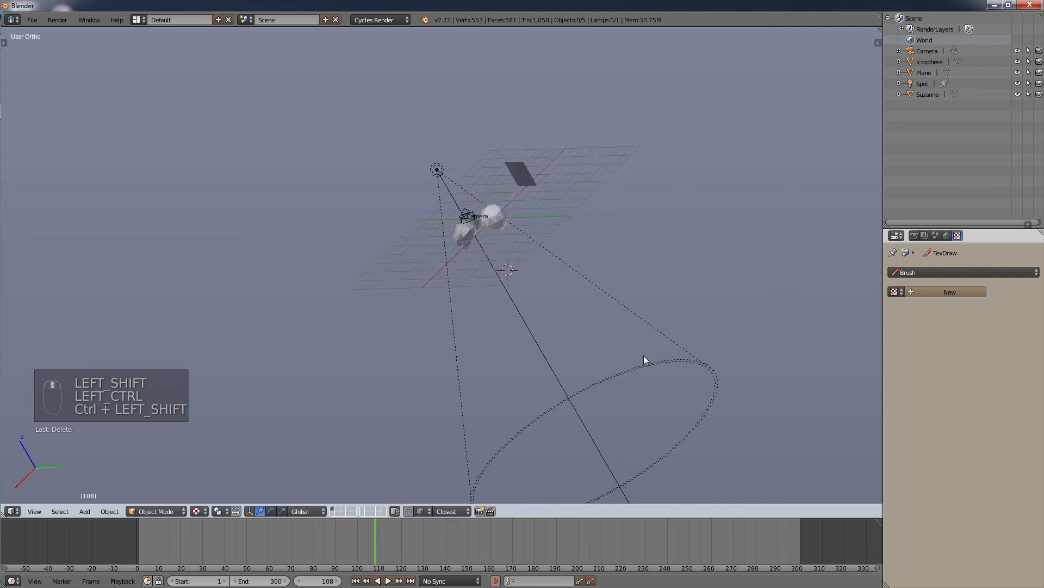
scroll(645, 351, "up", 1)
scroll(644, 345, "down", 8, "ctrl+alt")
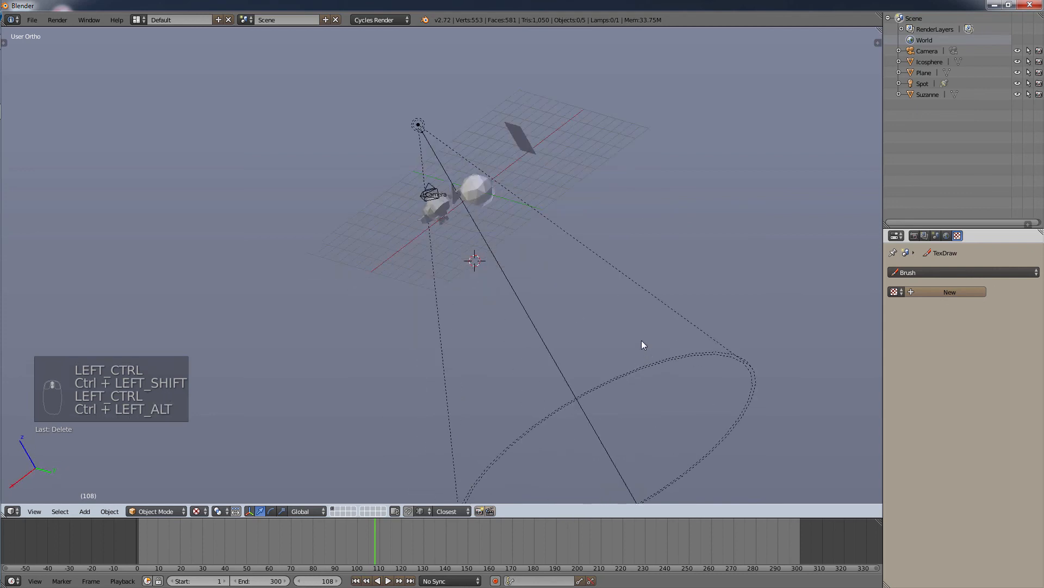
scroll(604, 262, "up", 8, "ctrl+alt")
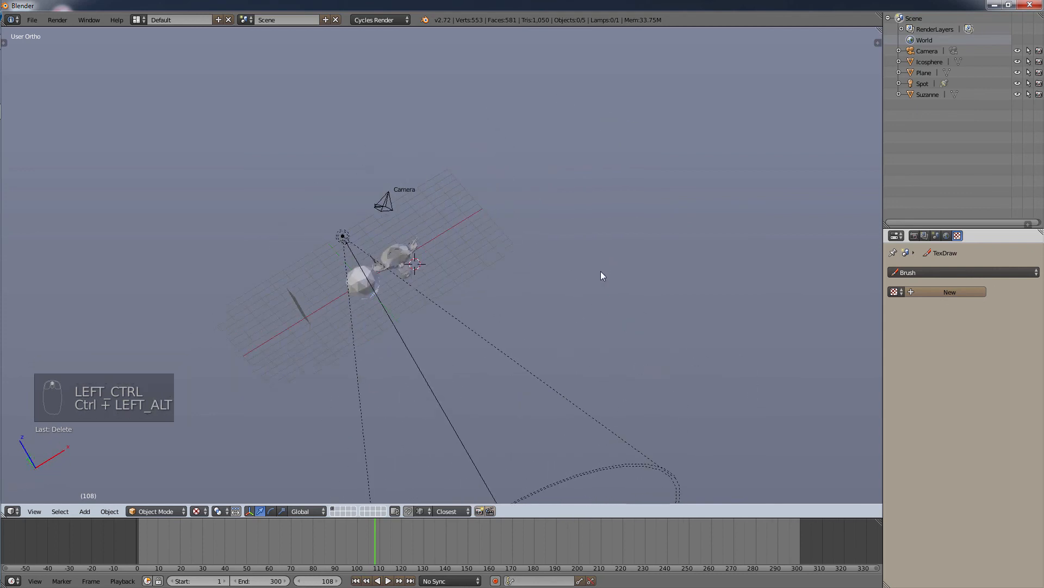
scroll(580, 292, "up", 5, "ctrl+alt")
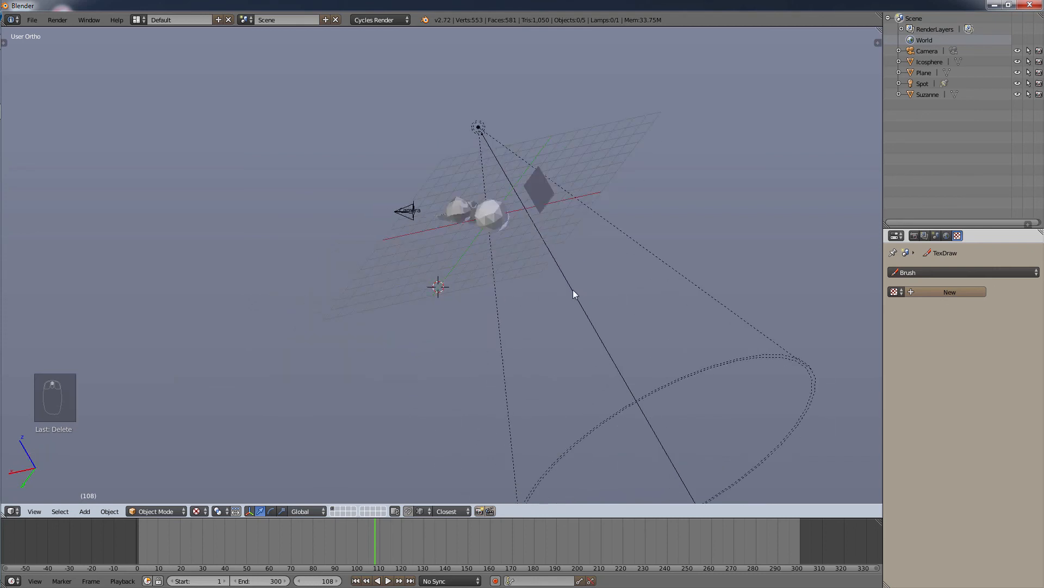